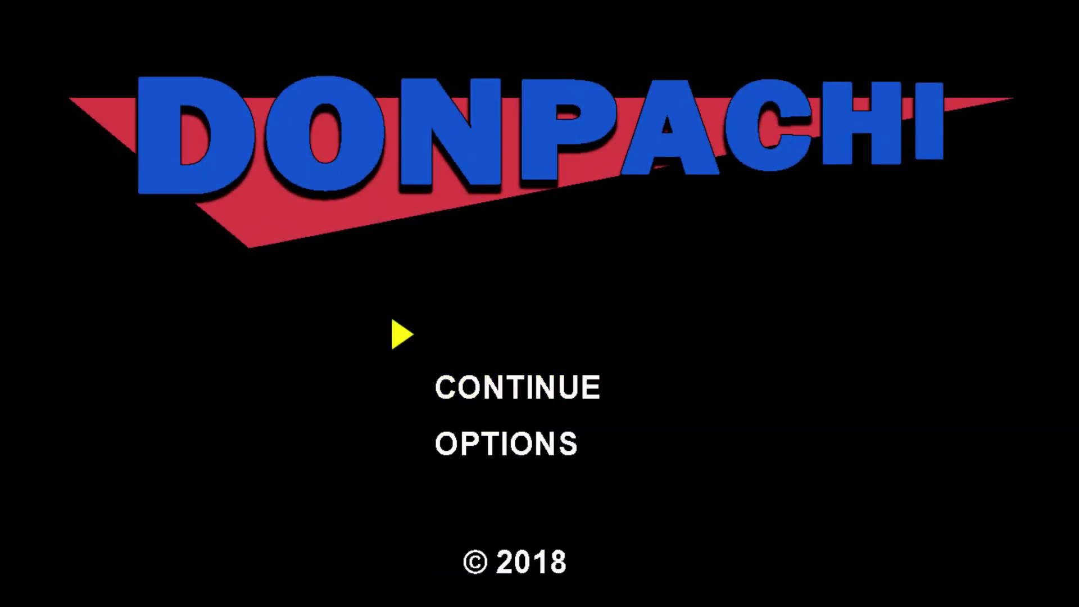
# Choose GAME START on the DonPachi title screen to load the level.
pyautogui.press('Return')
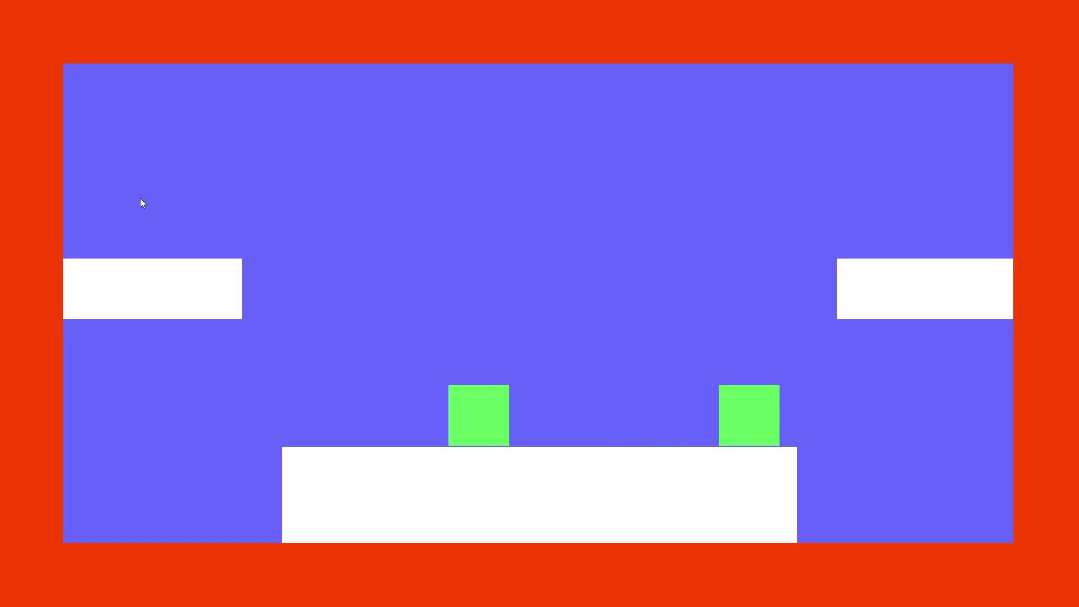
# Glance at the open windows, then make the green square jump and steer it back onto the floor.
pyautogui.hotkey('alt', 'Tab')
pyautogui.press('Up')
pyautogui.press('Left')
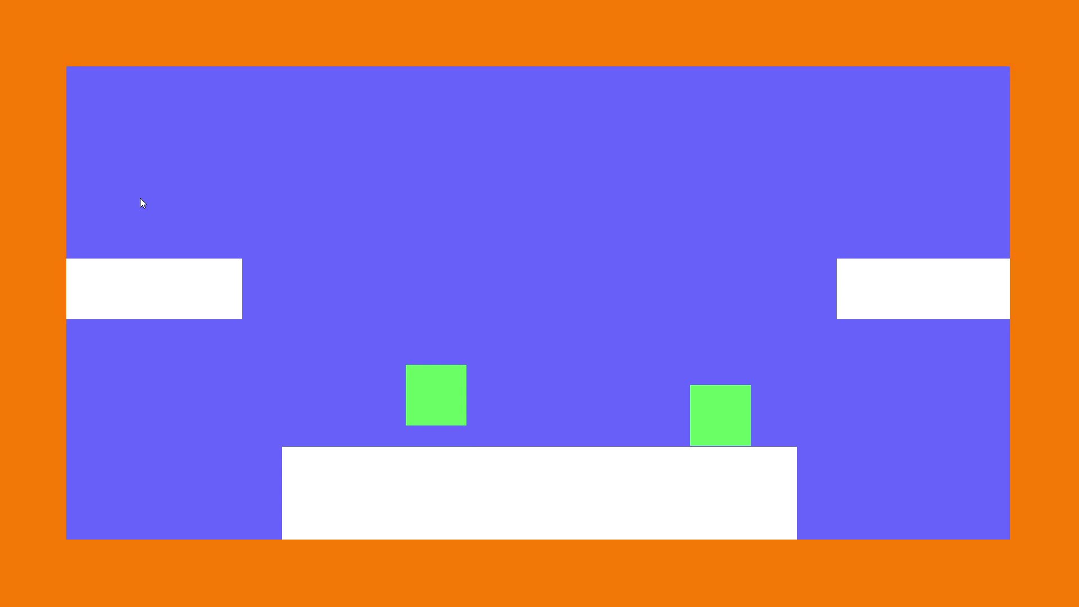
pyautogui.press('Right')
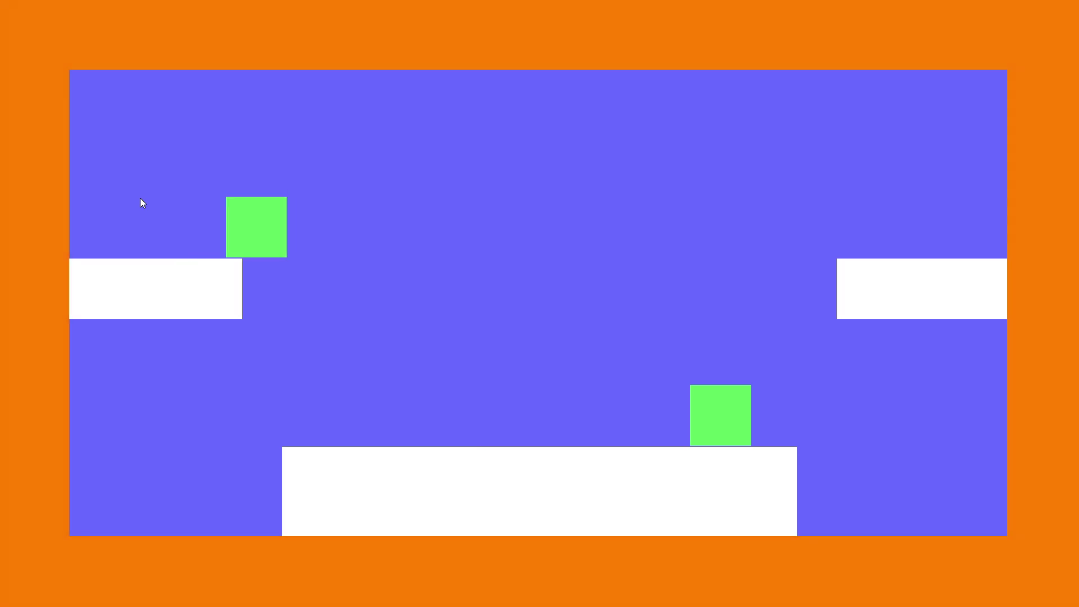
pyautogui.press('Left')
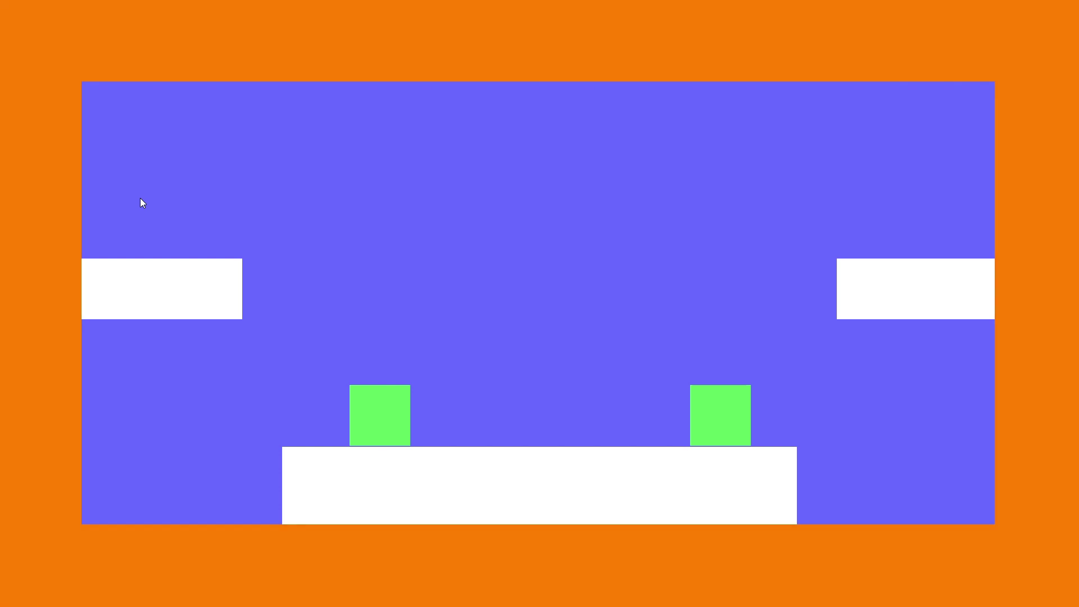
# Check the open windows again, then move the green square left and right with a mid-air jump.
pyautogui.hotkey('alt', 'Tab')
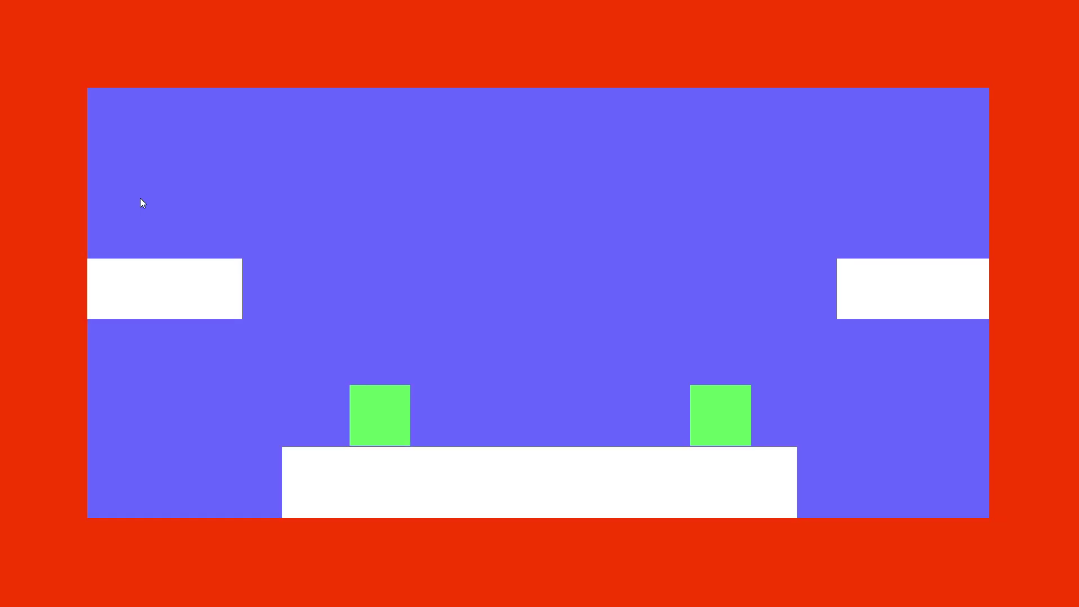
pyautogui.press('Left')
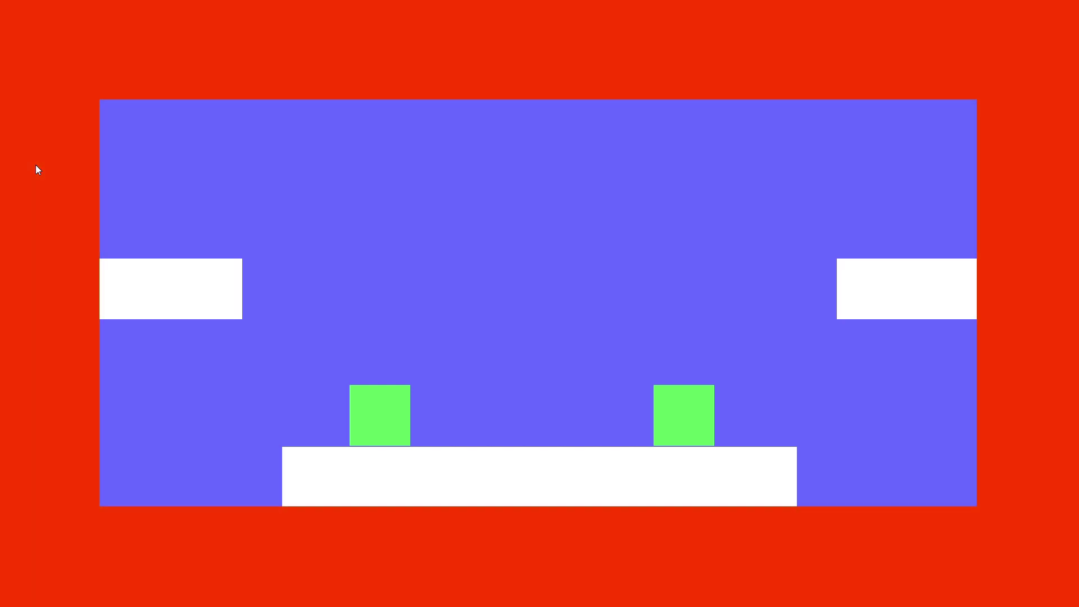
pyautogui.press('Left')
pyautogui.press('Right')
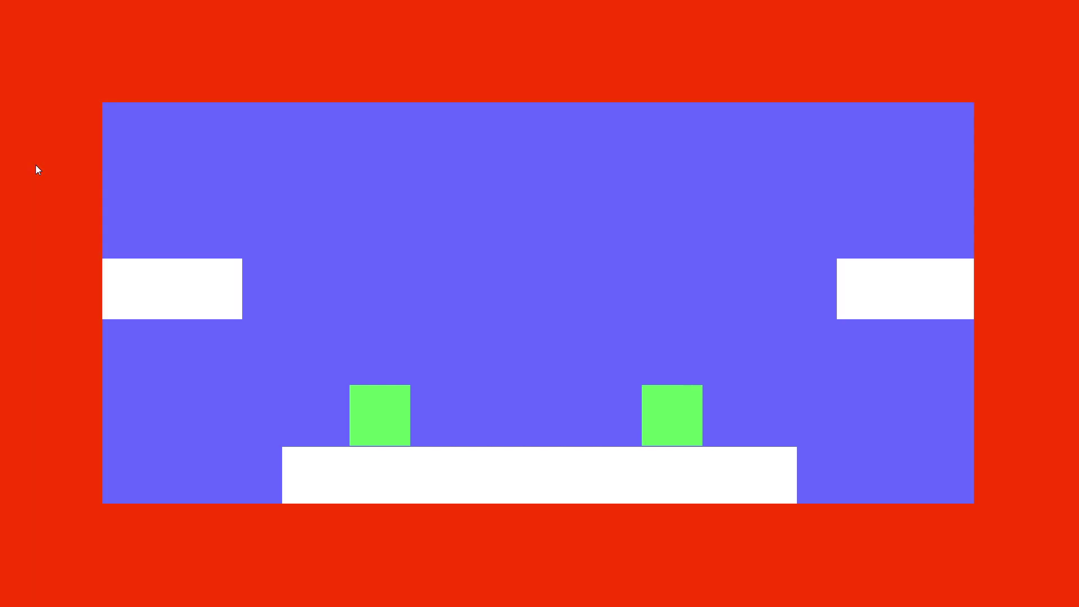
pyautogui.press('Left')
pyautogui.press('Up')
pyautogui.press('Right')
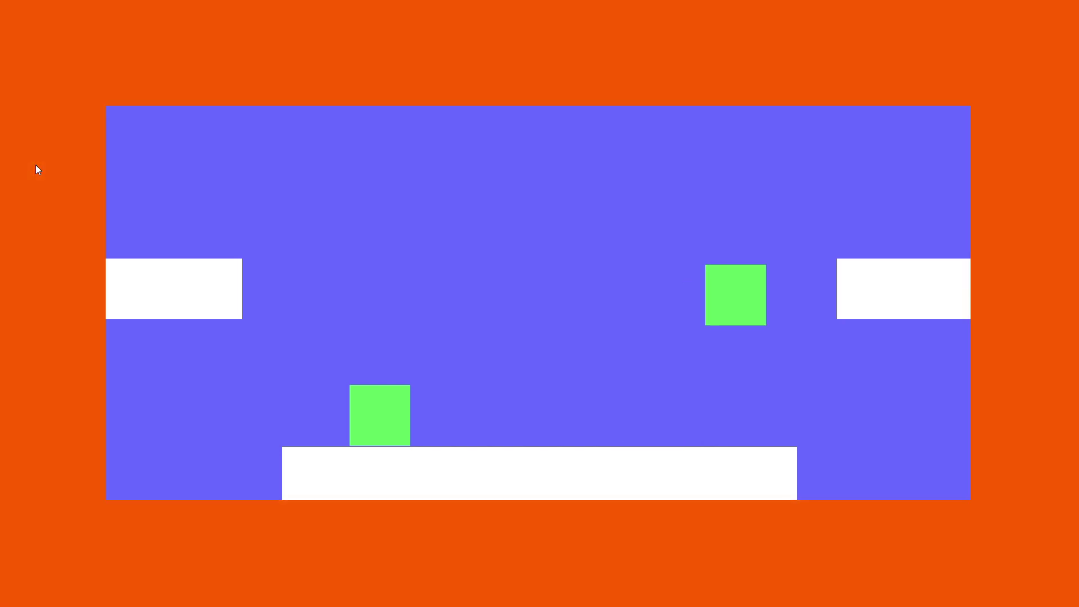
pyautogui.press('Left')
pyautogui.press('Right')
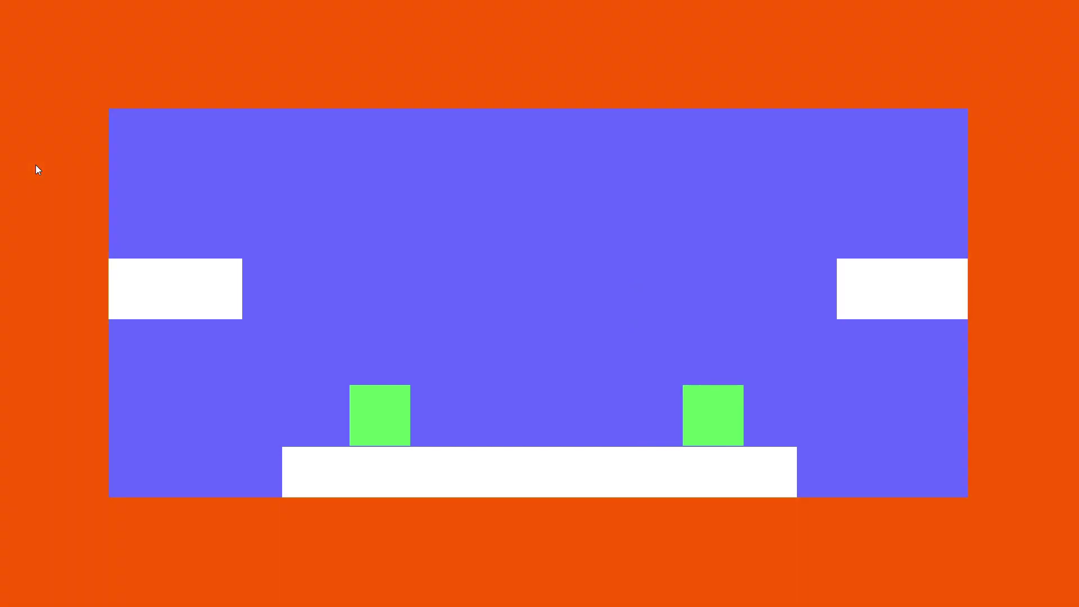
pyautogui.press('Left')
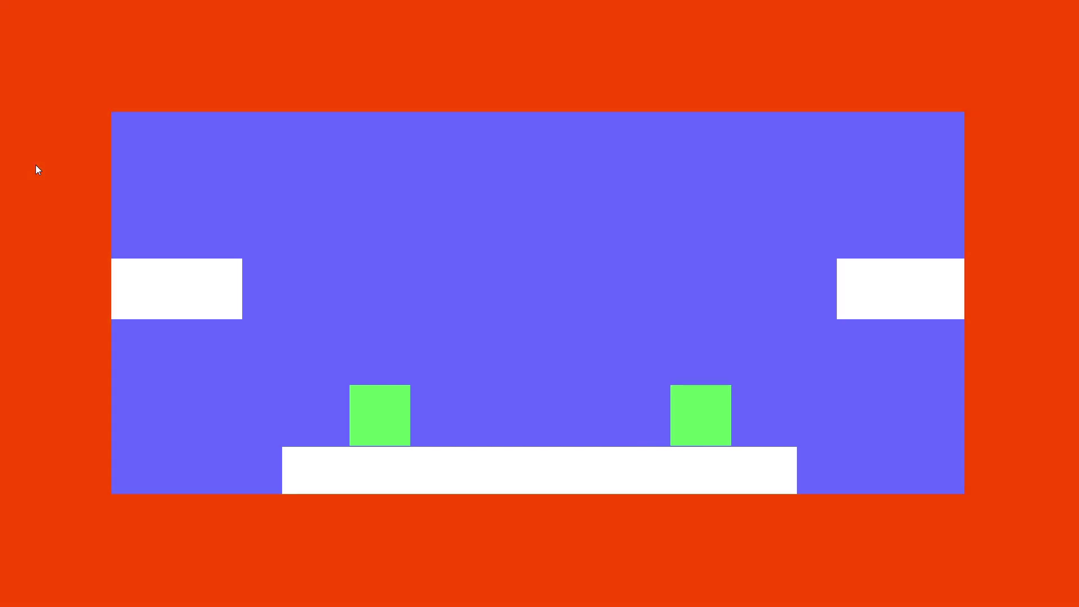
# Jump the green square toward the right platform and drift it back onto the floor.
pyautogui.press('Left')
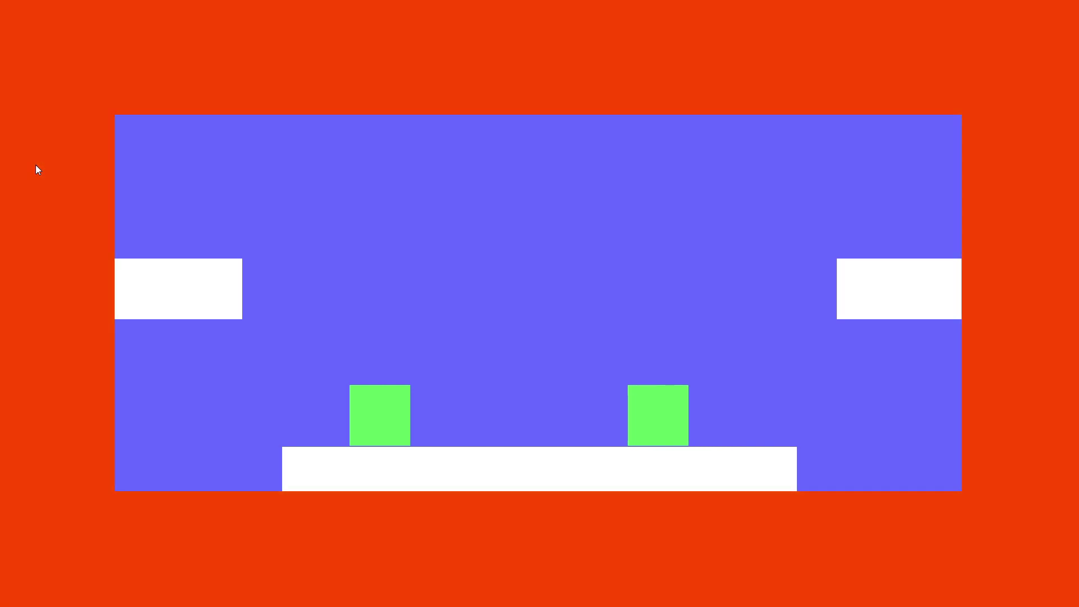
pyautogui.press('Up')
pyautogui.press('Right')
pyautogui.press('Left')
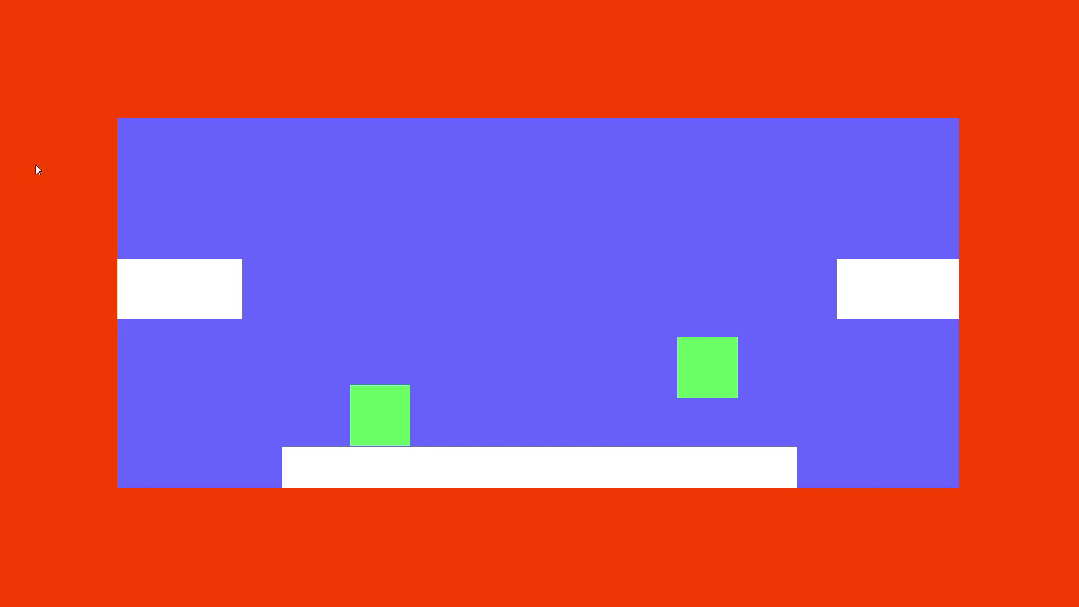
pyautogui.press('Up')
pyautogui.press('Left')
pyautogui.press('Right')
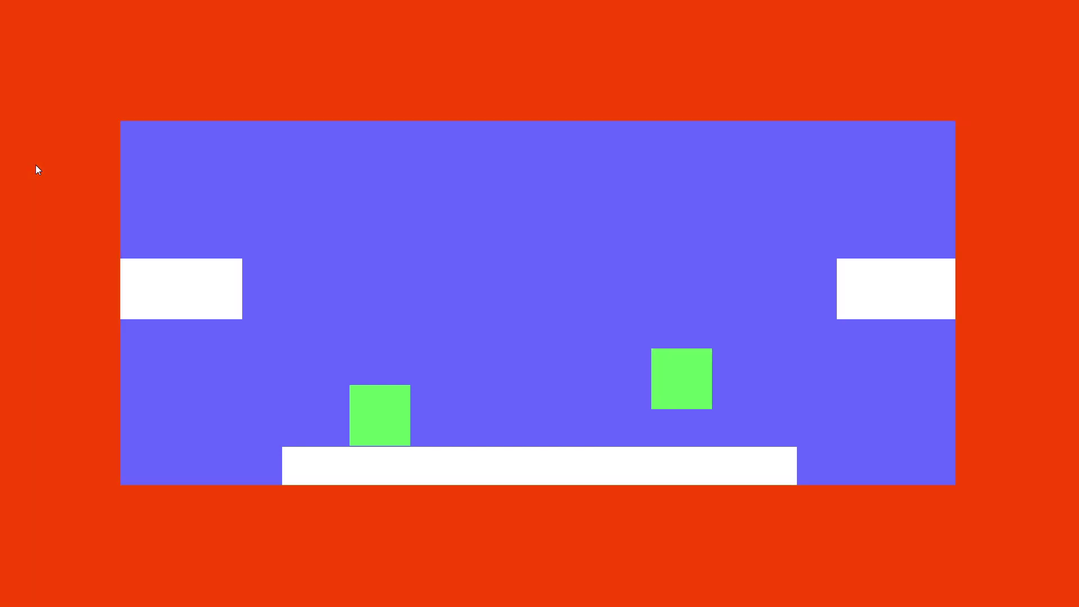
pyautogui.press('Left')
pyautogui.press('Up')
pyautogui.press('Left')
# Keep hopping the green square left and right until it stops on the floor.
pyautogui.press('Right')
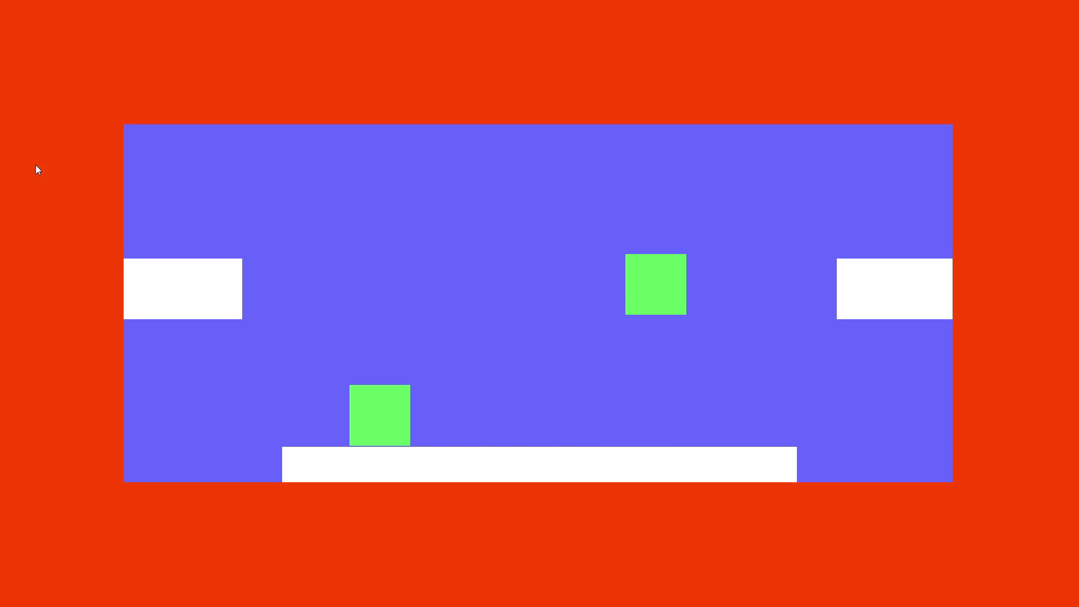
pyautogui.press('Left')
pyautogui.press('Right')
pyautogui.press('Up')
pyautogui.press('Left')
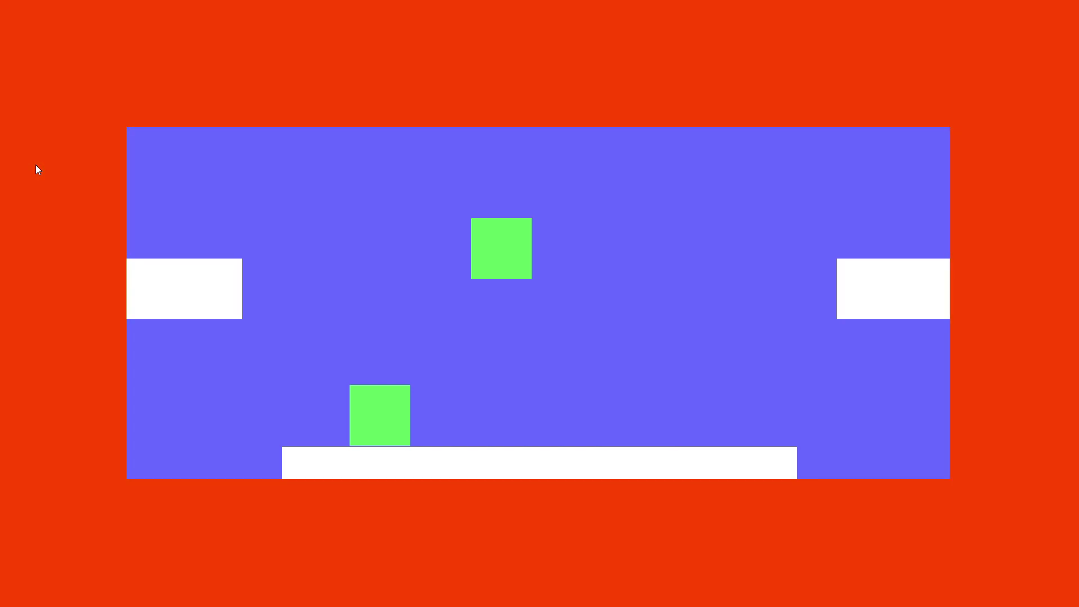
pyautogui.press('Right')
pyautogui.press('Up')
pyautogui.press('Left')
pyautogui.press('Up')
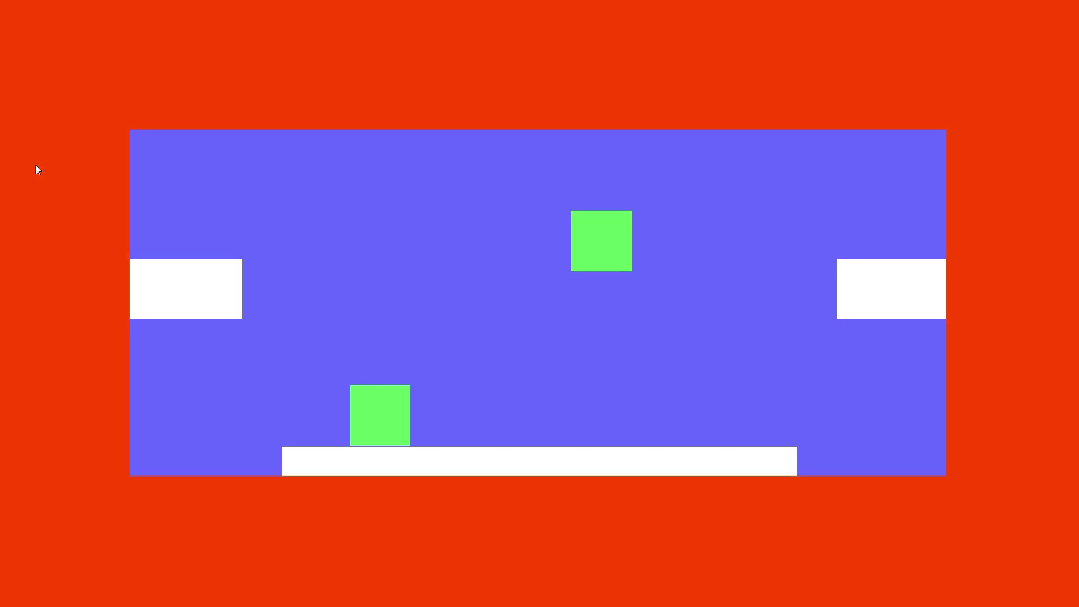
pyautogui.press('Right')
pyautogui.press('Left')
pyautogui.press('Right')
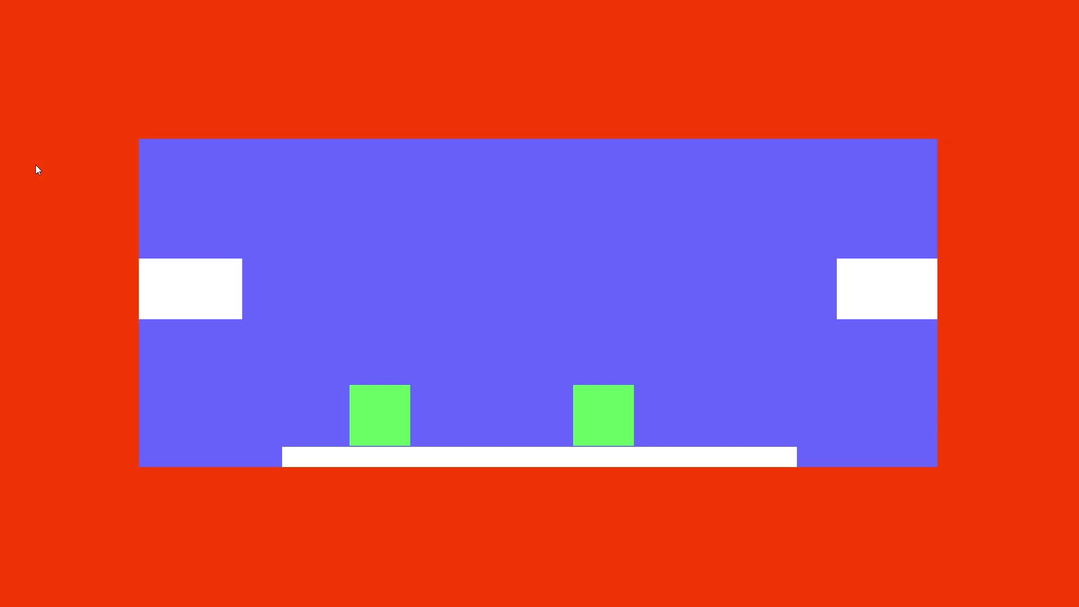
# Keep jumping the green square left and right across the orange-bordered floor, landing on the other square.
pyautogui.press('Right')
pyautogui.press('Up')
pyautogui.press('Left')
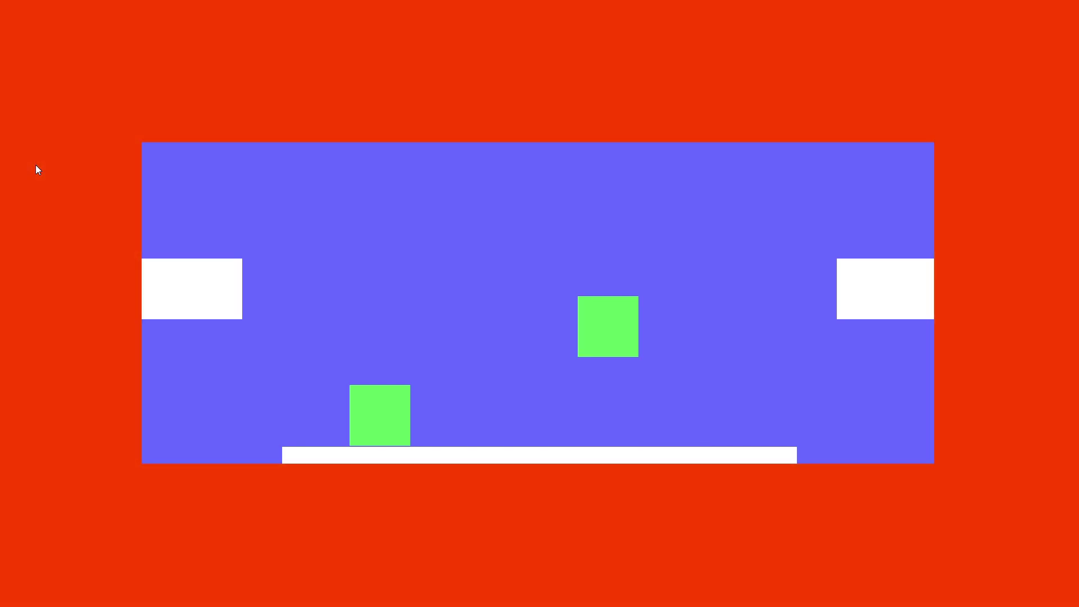
pyautogui.press('Right')
pyautogui.press('Left')
pyautogui.press('Right')
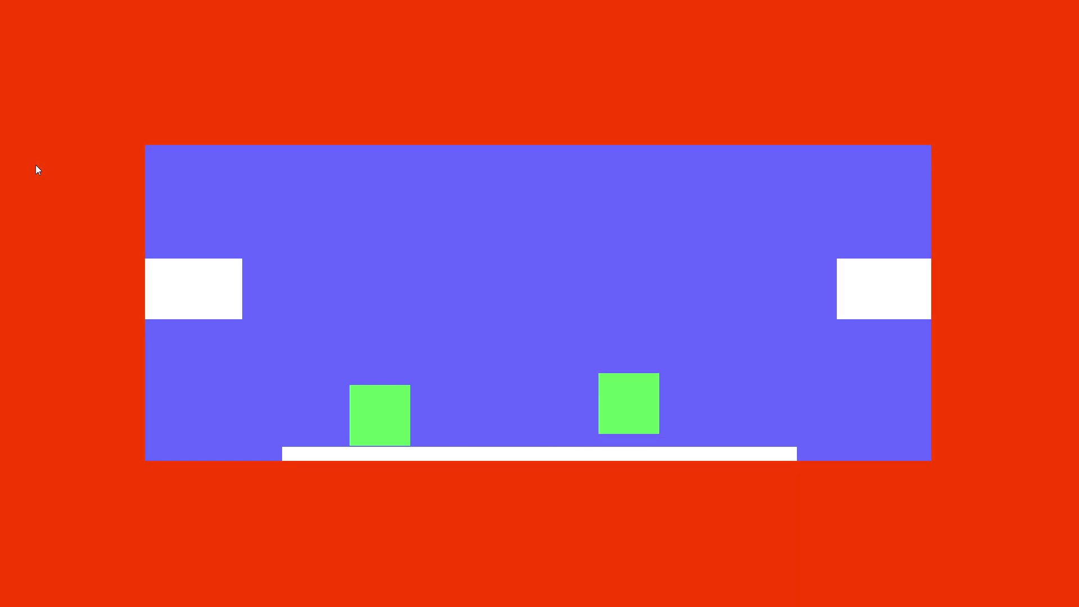
pyautogui.press('Up')
pyautogui.press('Left')
pyautogui.press('Right')
pyautogui.press('Left')
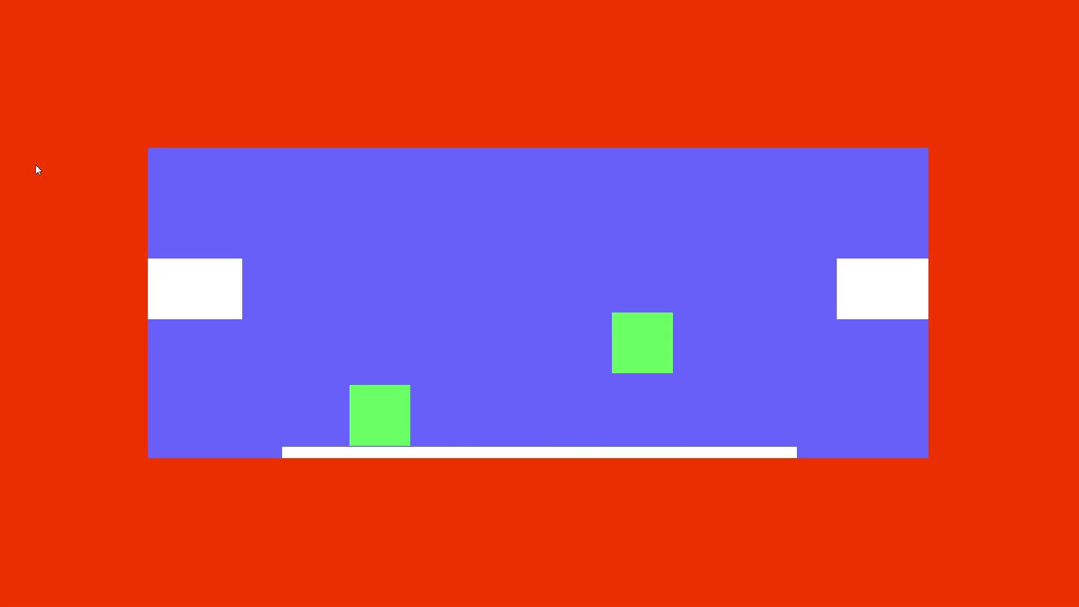
pyautogui.press('Up')
pyautogui.press('Right')
pyautogui.press('Left')
pyautogui.press('Right')
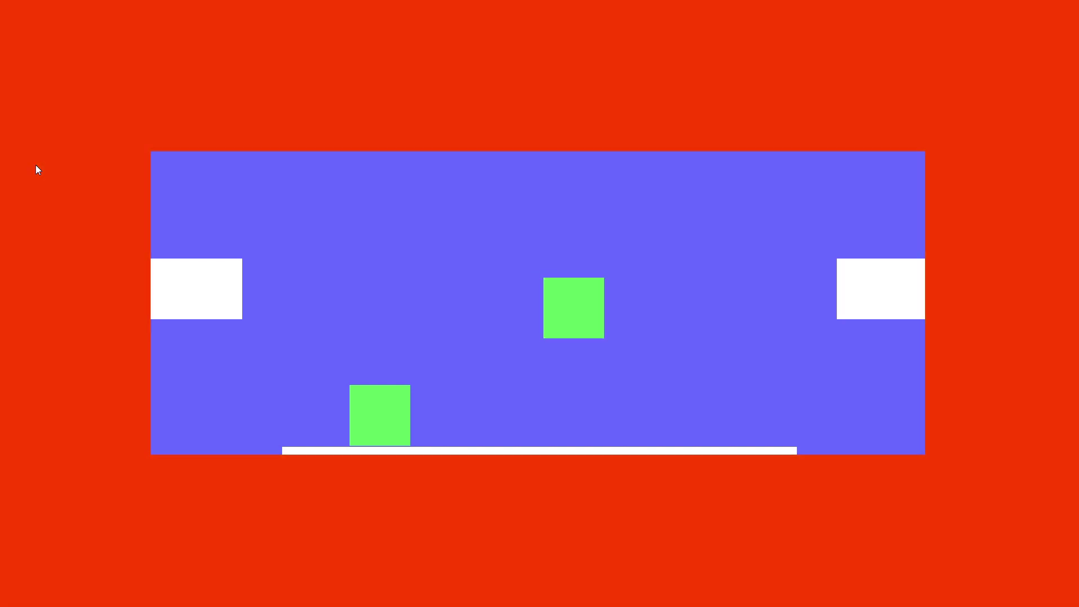
pyautogui.press('Up')
pyautogui.press('Left')
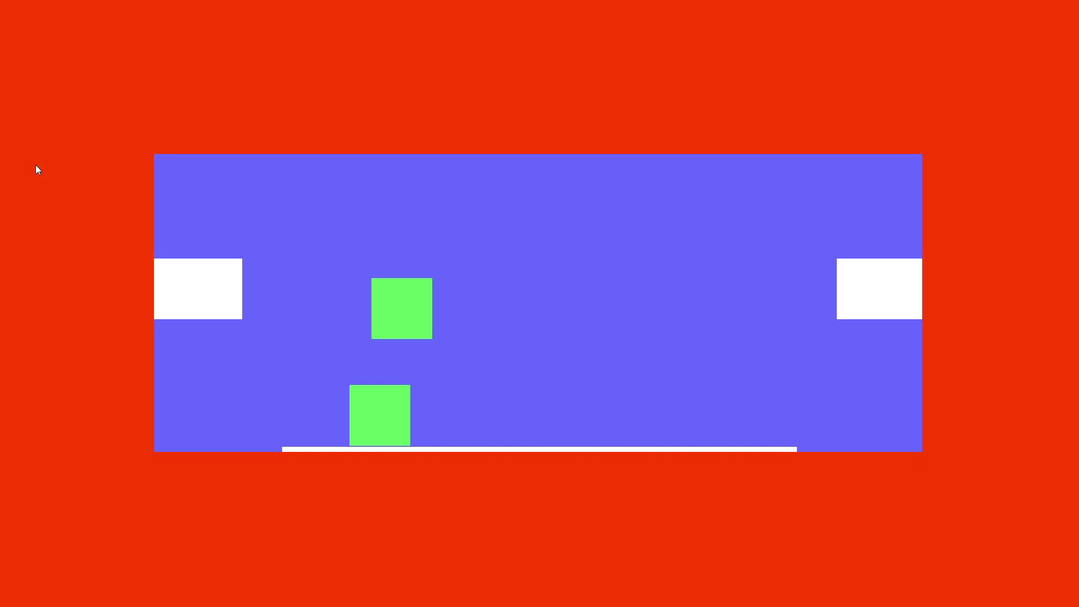
pyautogui.press('Right')
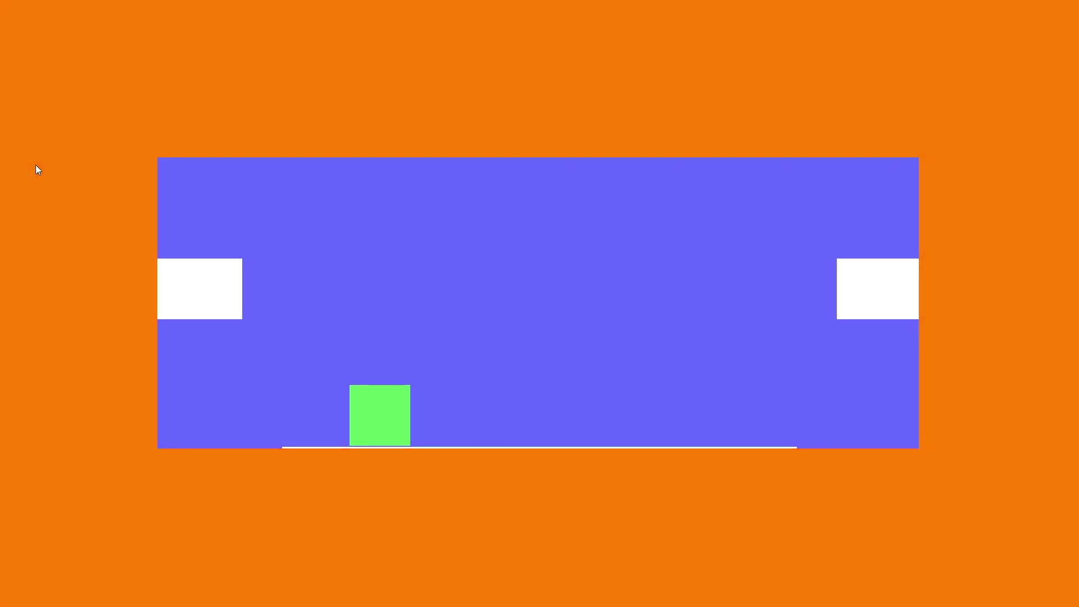
# Jump the remaining square around until the floor vanishes, then return to the Unity editor.
pyautogui.press('Up')
pyautogui.press('Right')
pyautogui.press('Up')
pyautogui.press('Left')
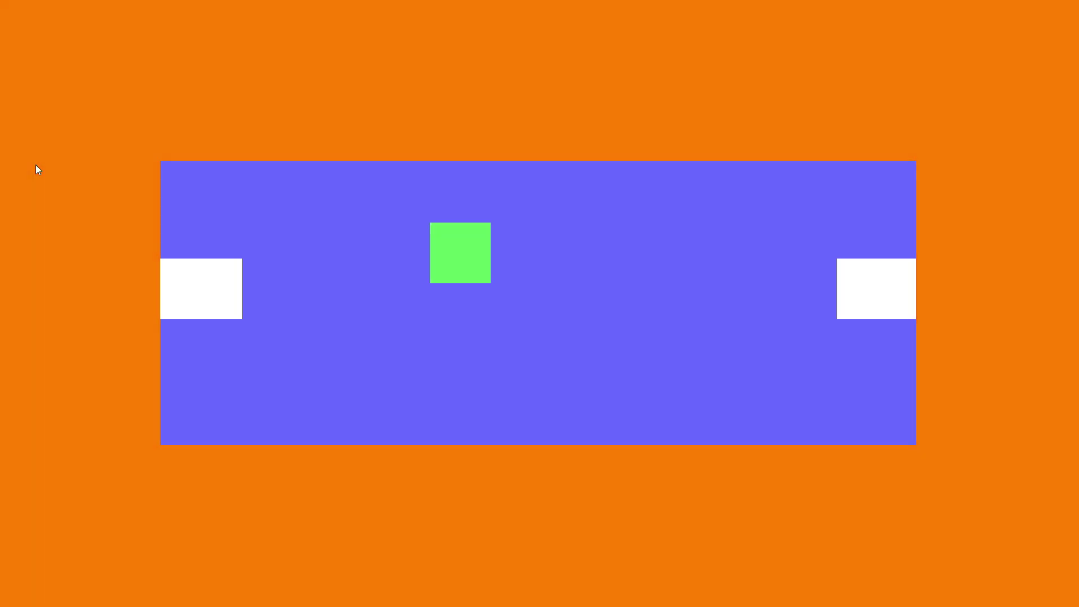
pyautogui.press('Right')
pyautogui.press('Up')
pyautogui.press('Left')
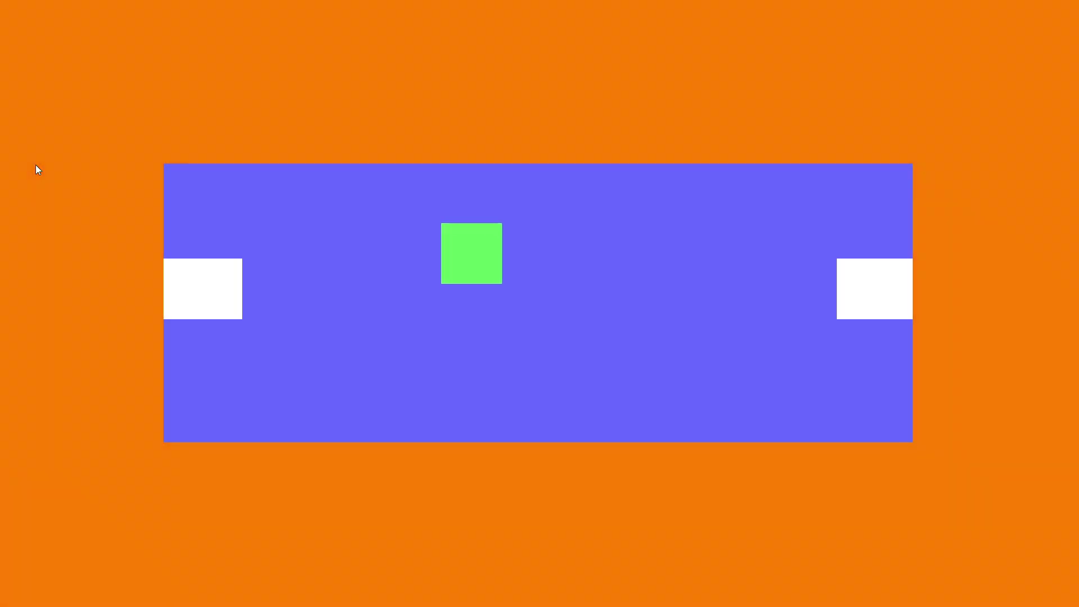
pyautogui.press('Right')
pyautogui.press('Left')
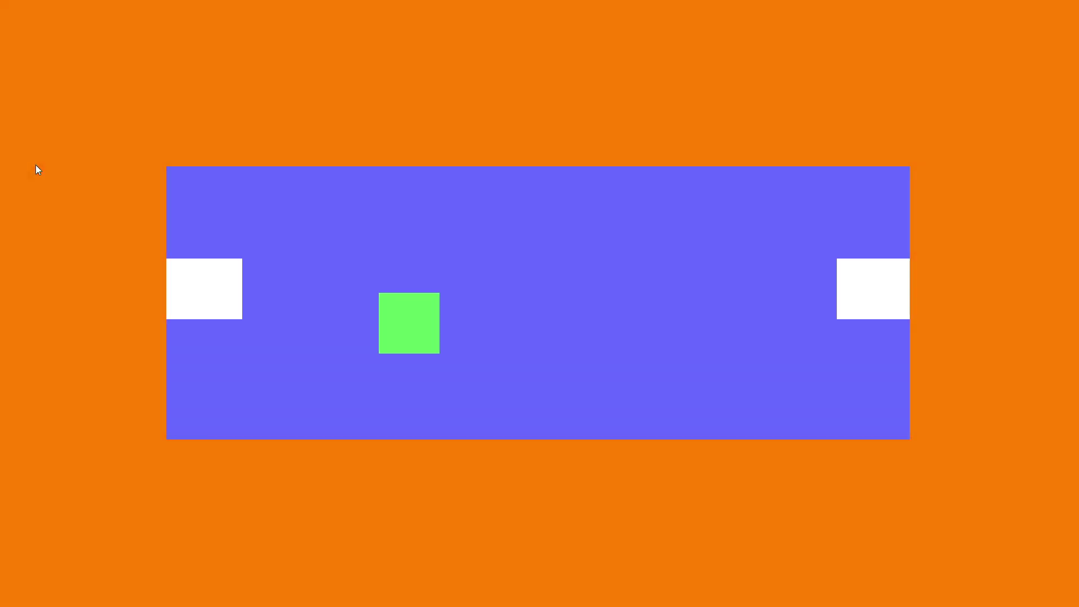
pyautogui.press('Right')
pyautogui.press('Up')
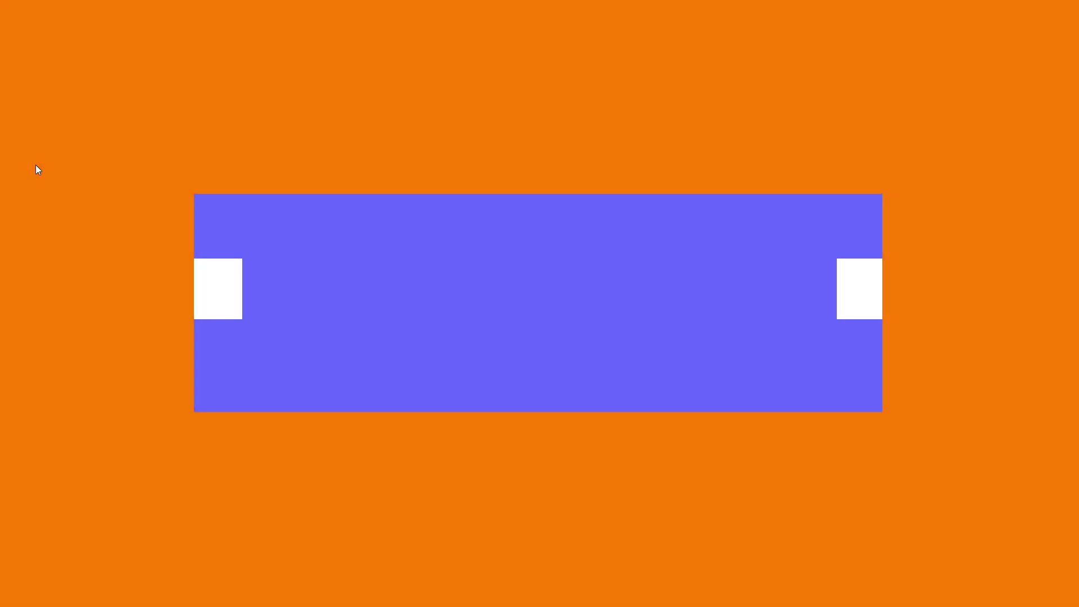
pyautogui.hotkey('alt', 'Tab')
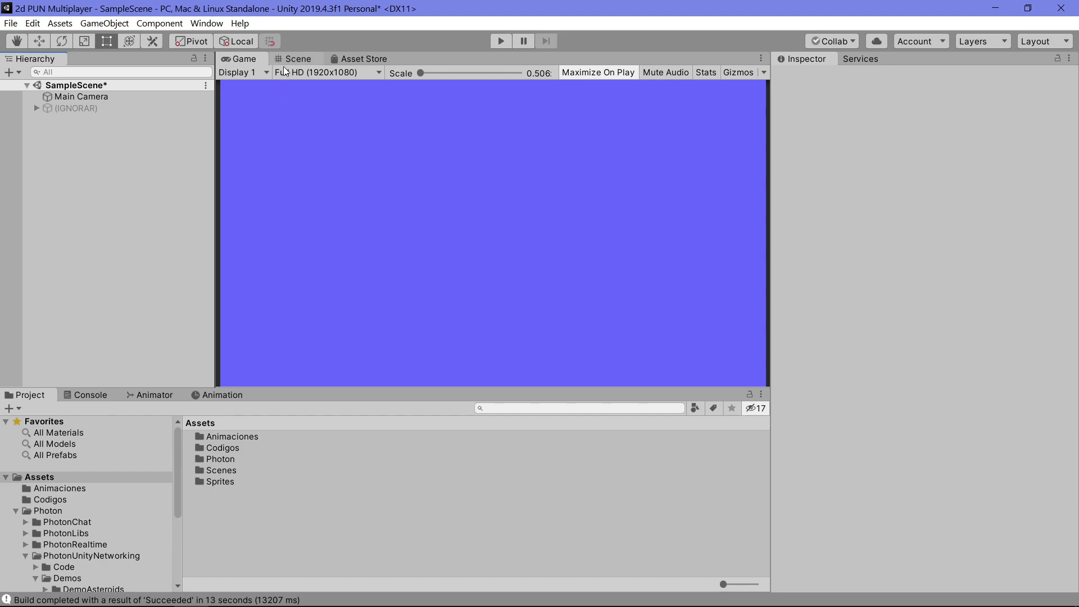
# Keep Full HD (1920x1080) and give the Main Camera a Solid Color background of 676AFF.
pyautogui.click(311, 73)
pyautogui.click(313, 227)
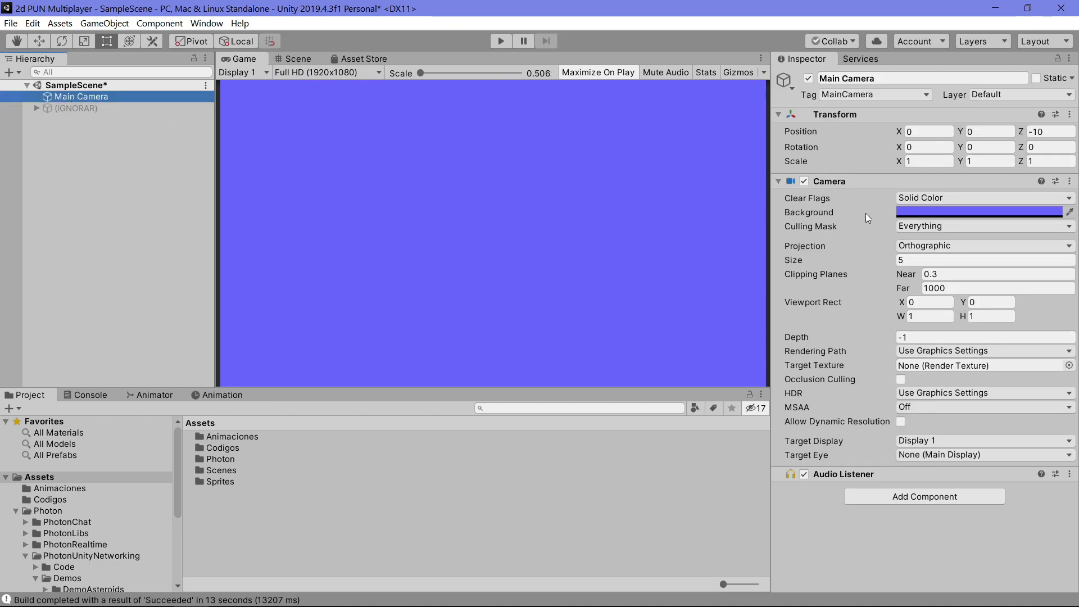
pyautogui.click(927, 198)
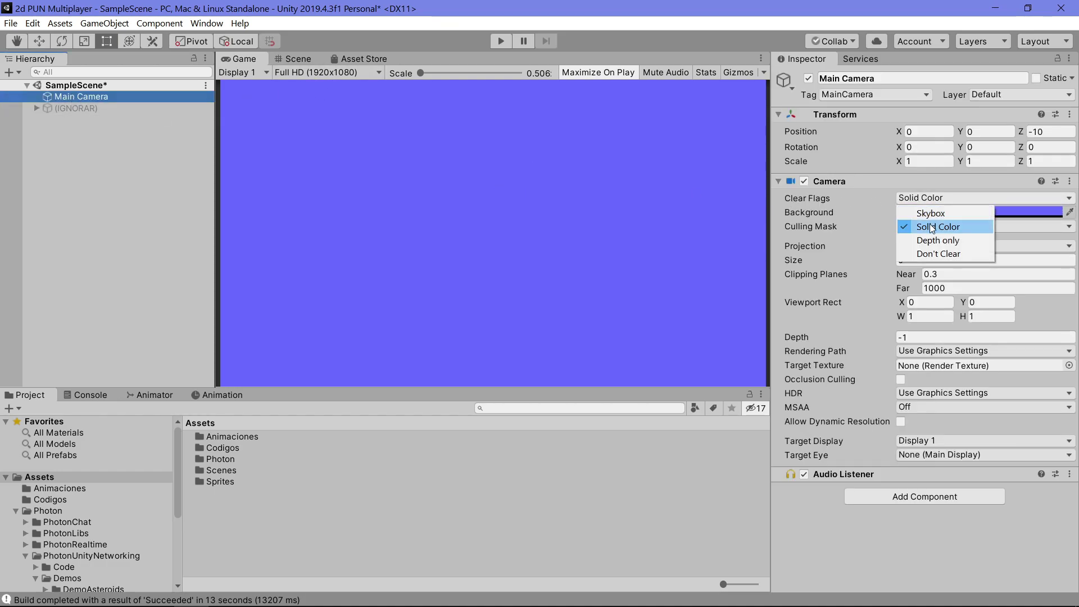
pyautogui.click(908, 228)
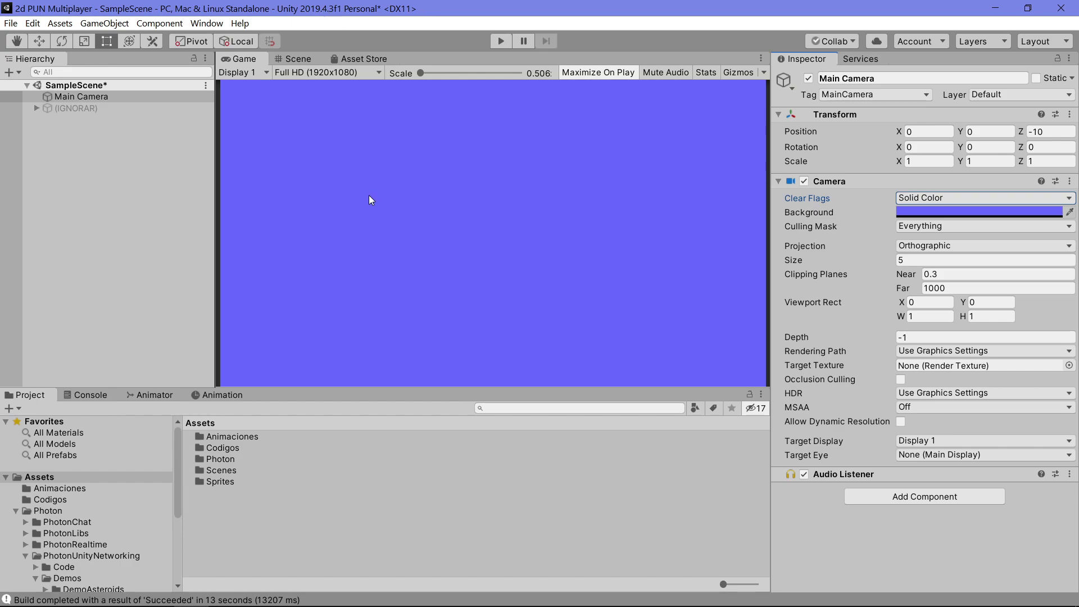
pyautogui.click(918, 215)
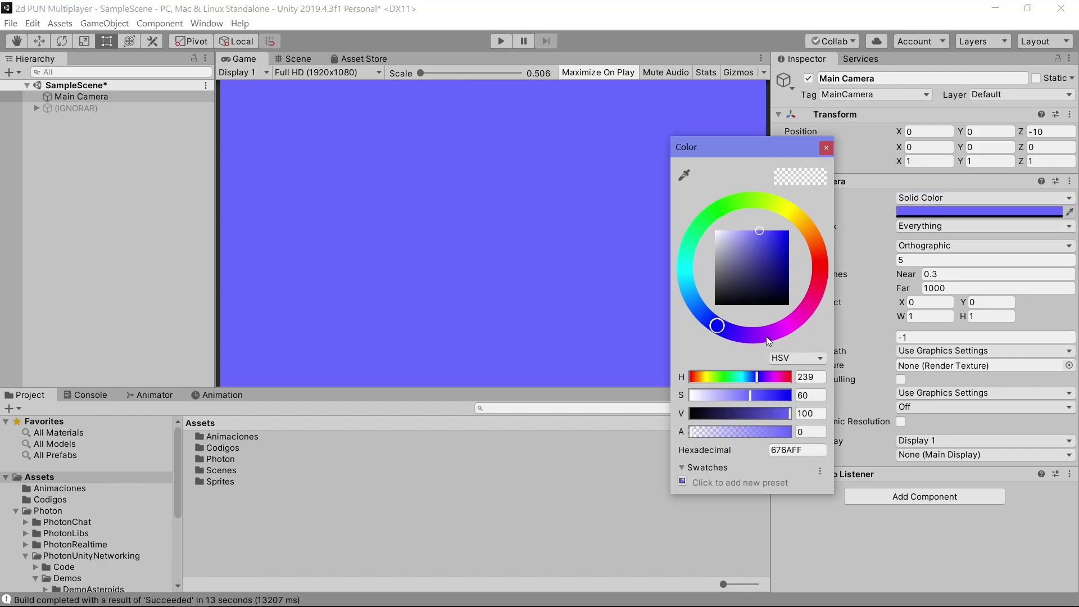
pyautogui.click(826, 150)
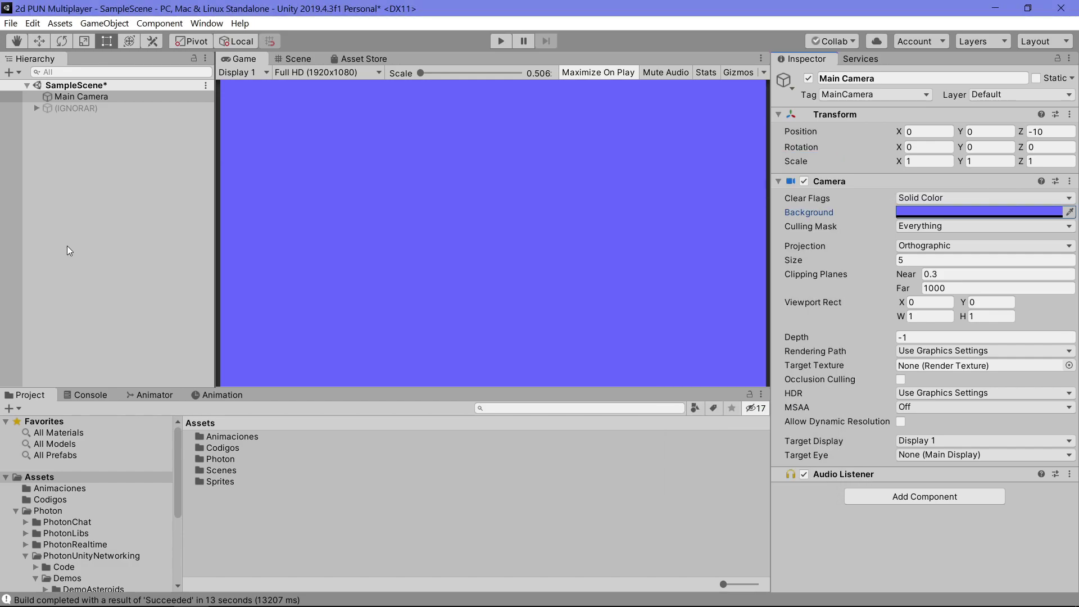
# Create an empty object in the Hierarchy named GestorDeRed.
pyautogui.rightClick(89, 186)
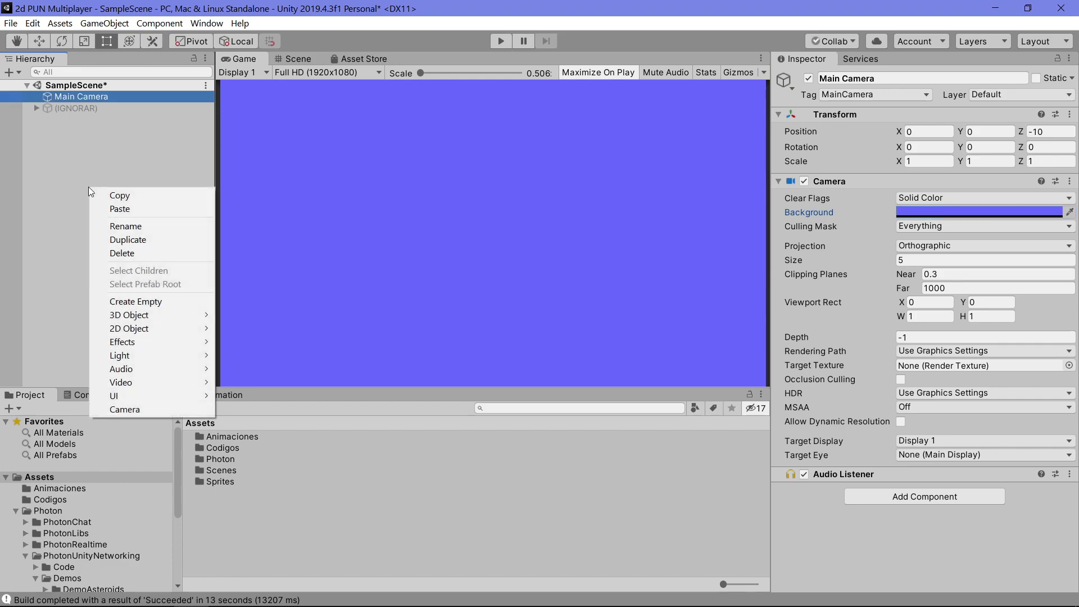
pyautogui.click(75, 164)
pyautogui.rightClick(67, 143)
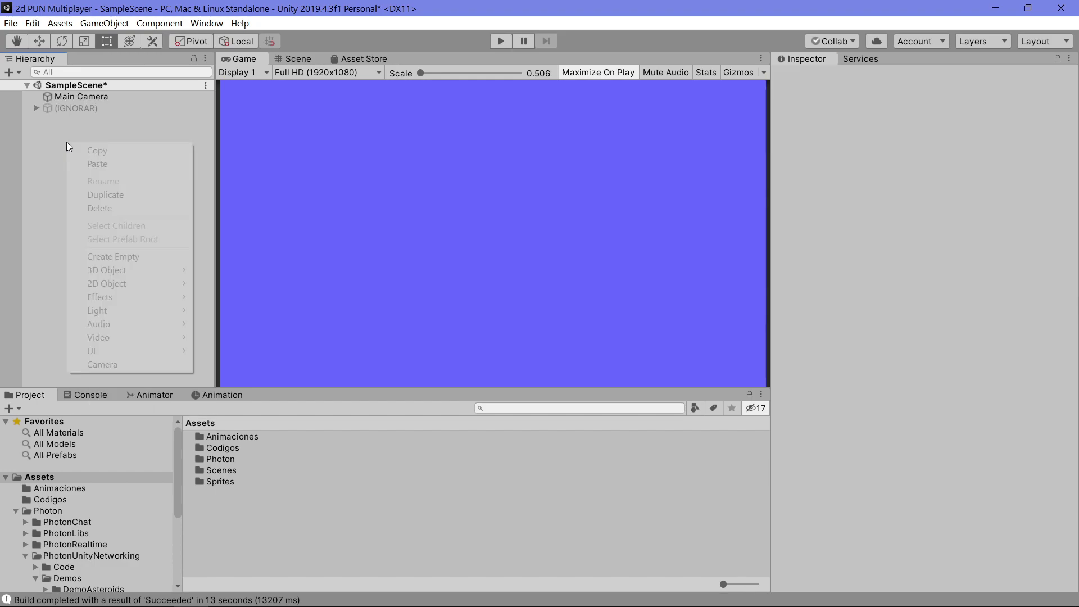
pyautogui.click(144, 259)
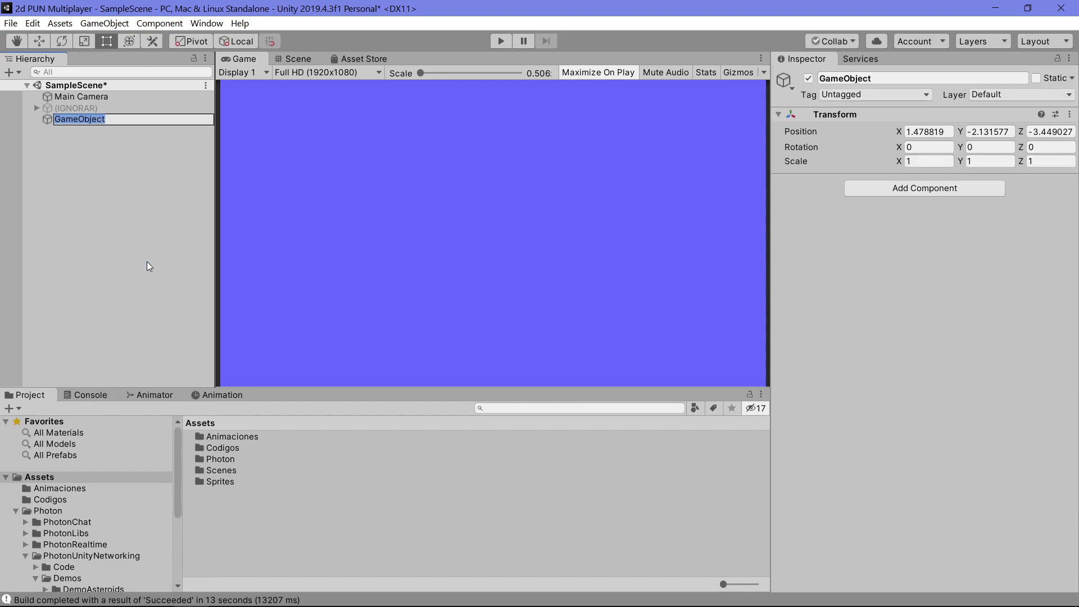
pyautogui.write('Gesto')
pyautogui.write('rDeRed')
pyautogui.press('Return')
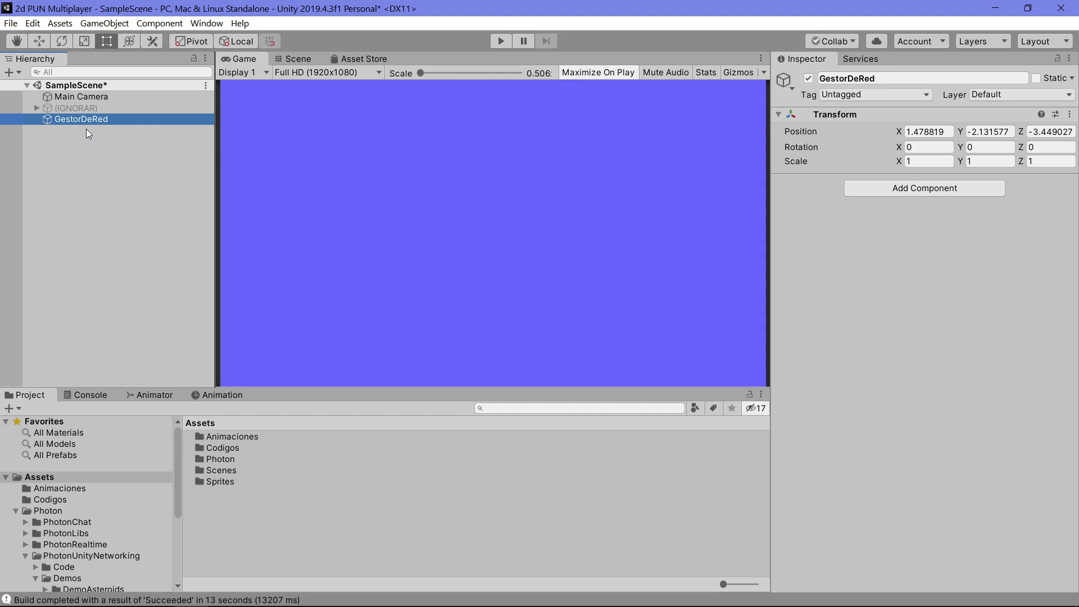
# Delete GestorDeRed, leaving Main Camera and (IGNORAR), and browse the Assets folder.
pyautogui.click(93, 165)
pyautogui.rightClick(80, 117)
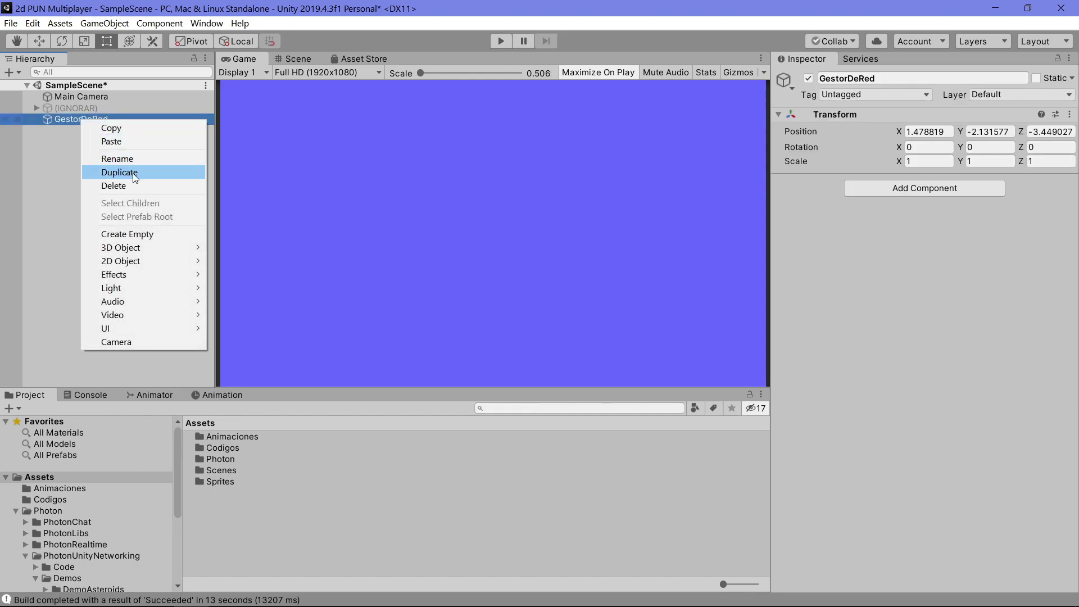
pyautogui.click(134, 187)
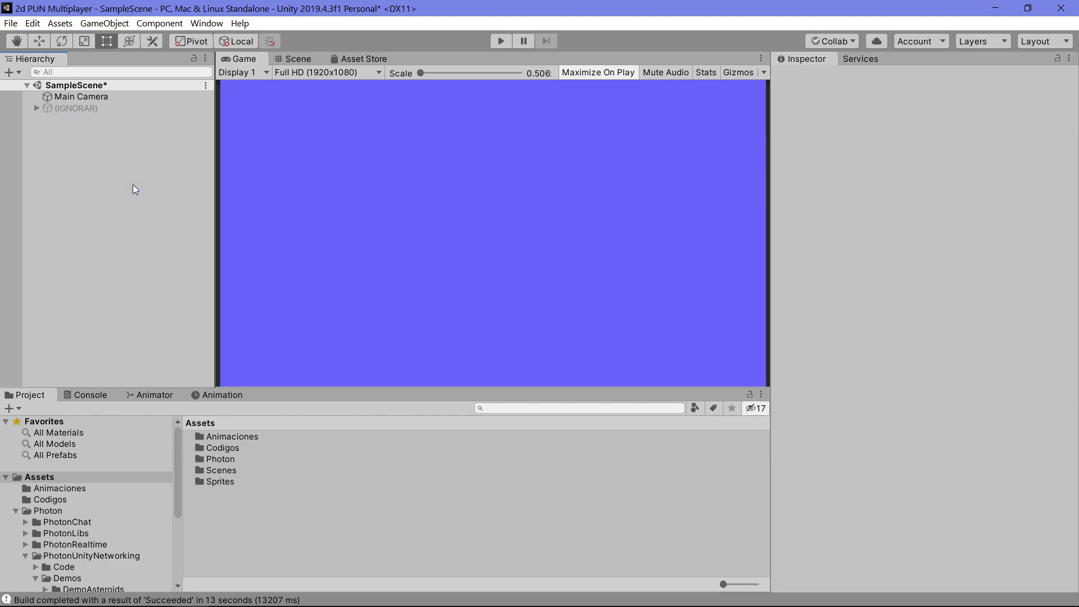
pyautogui.click(90, 109)
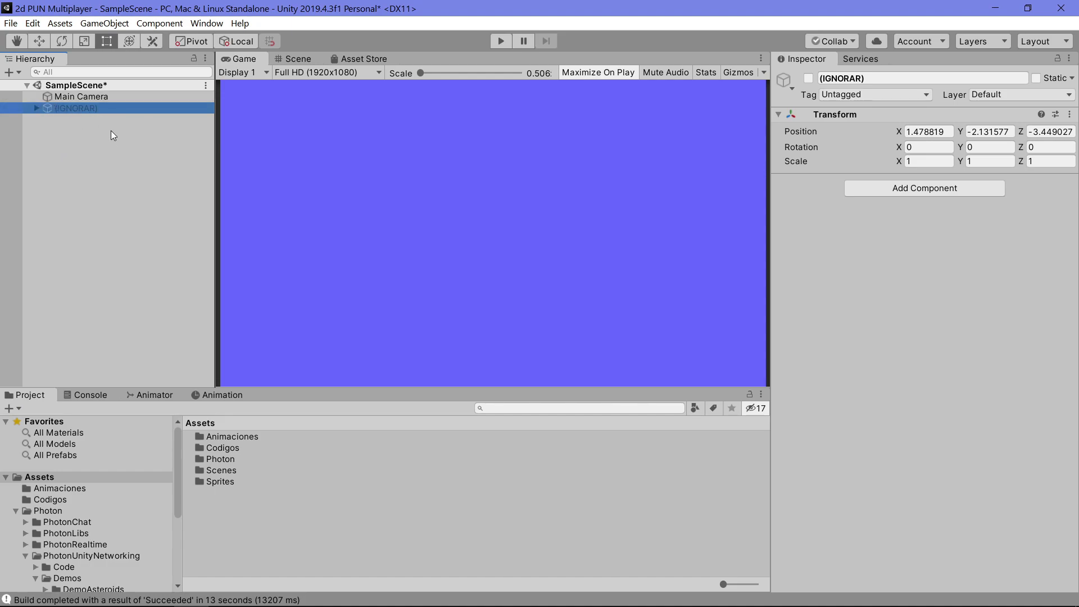
pyautogui.click(126, 97)
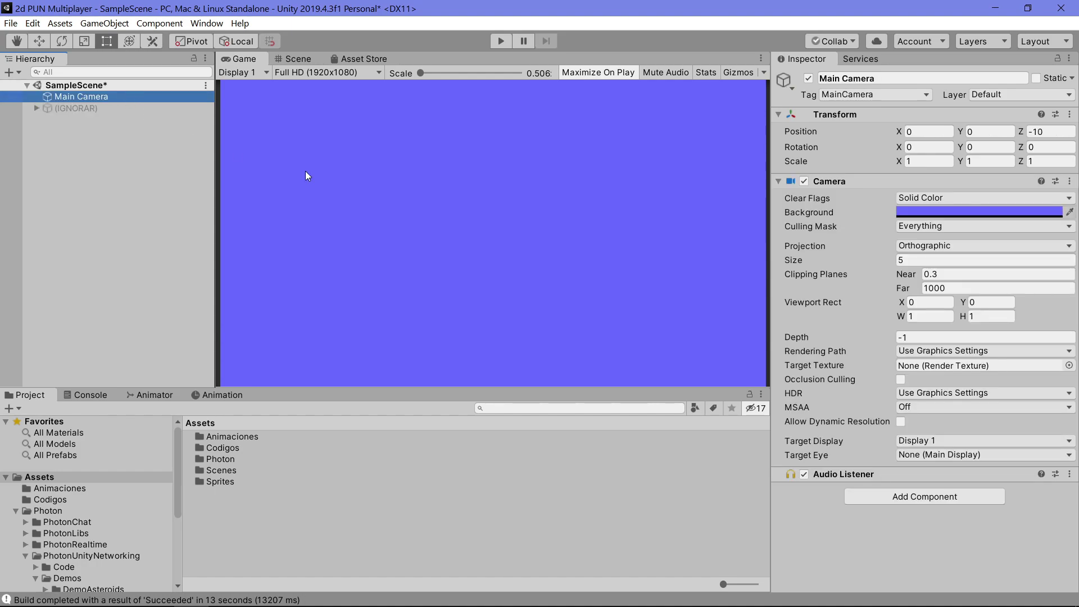
pyautogui.click(275, 493)
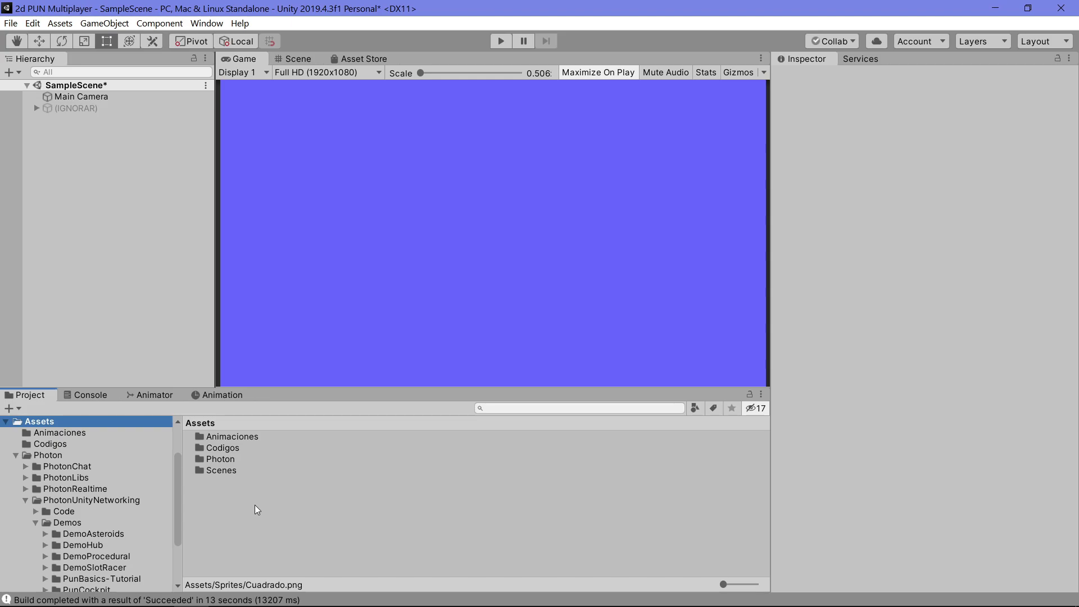
pyautogui.scroll(3, 57, 478)
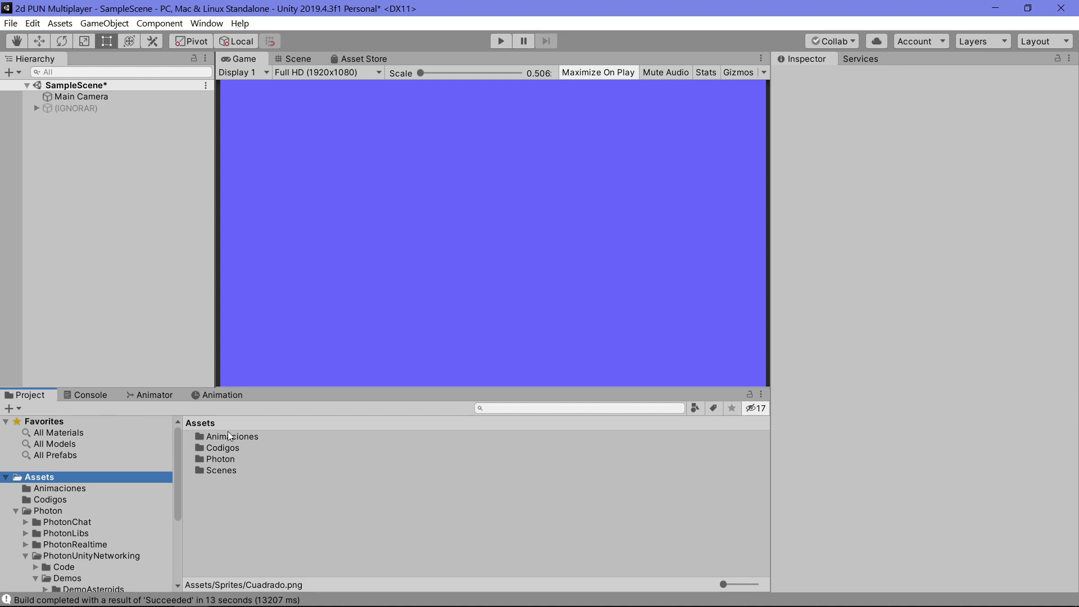
# Create a Dibujos folder in Assets and switch to File Explorer showing Cuadrado.png.
pyautogui.rightClick(225, 513)
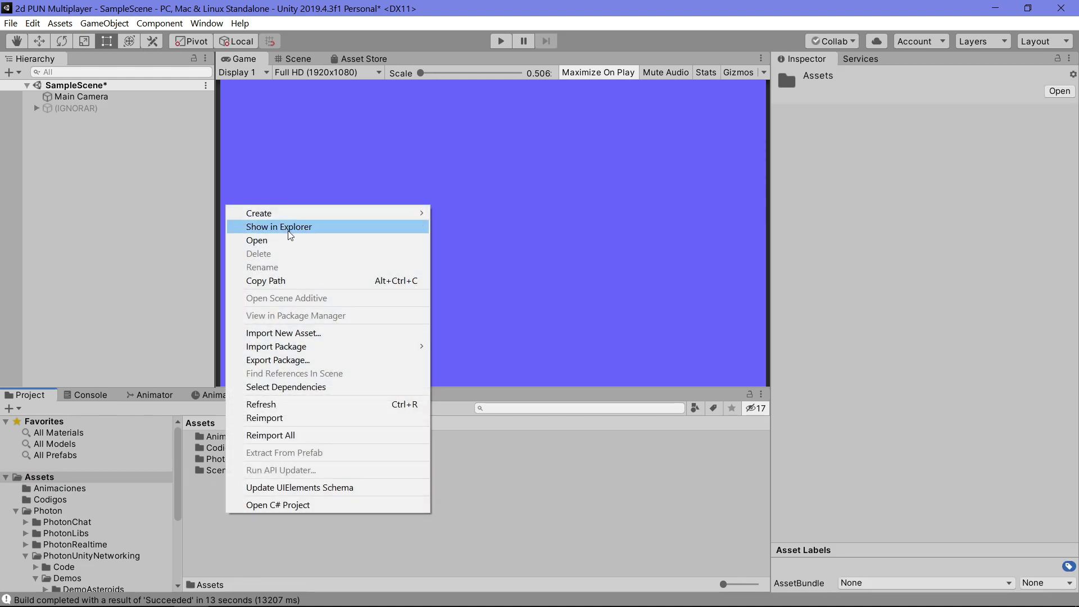
pyautogui.moveTo(285, 215)
pyautogui.click(452, 97)
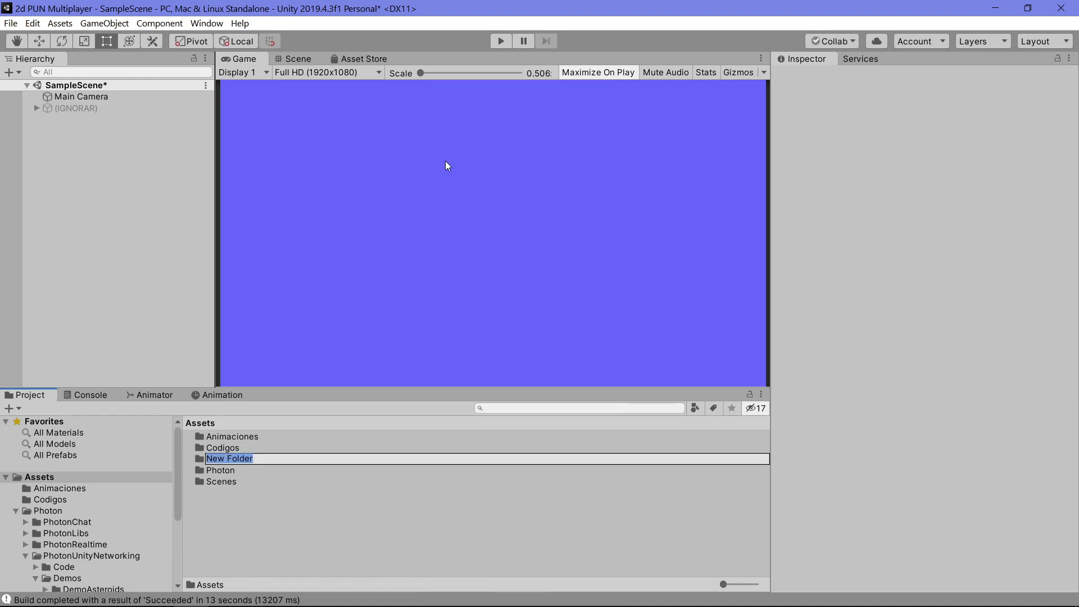
pyautogui.write('Dibuj')
pyautogui.write('os')
pyautogui.press('Return')
pyautogui.hotkey('alt', 'Tab')
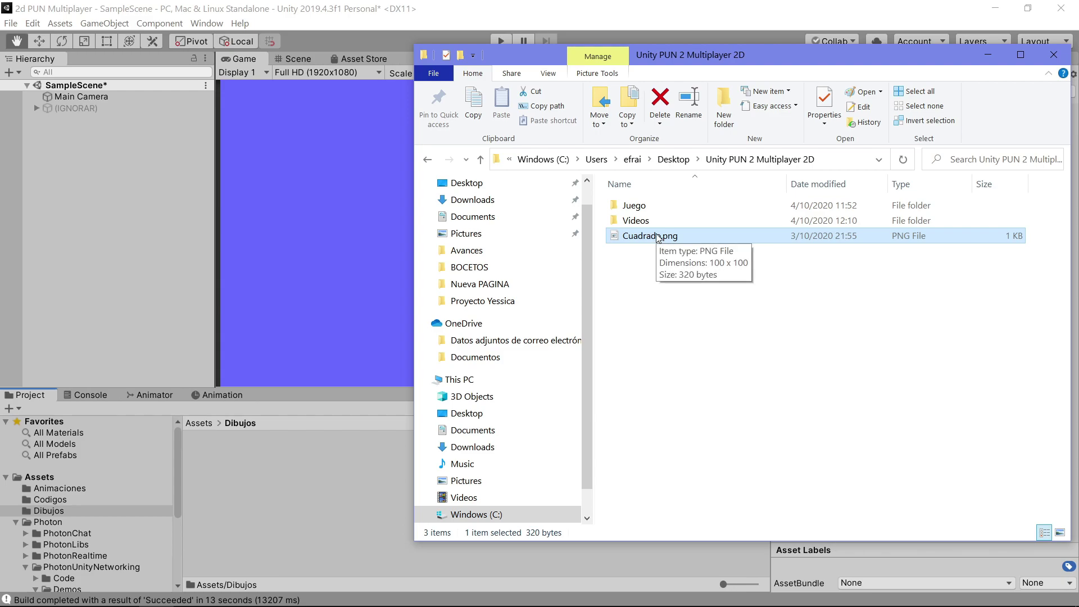
# Drag Cuadrado.png into Unity's Dibujos folder and select the imported Cuadrado asset.
pyautogui.moveTo(658, 237); pyautogui.dragTo(268, 526)
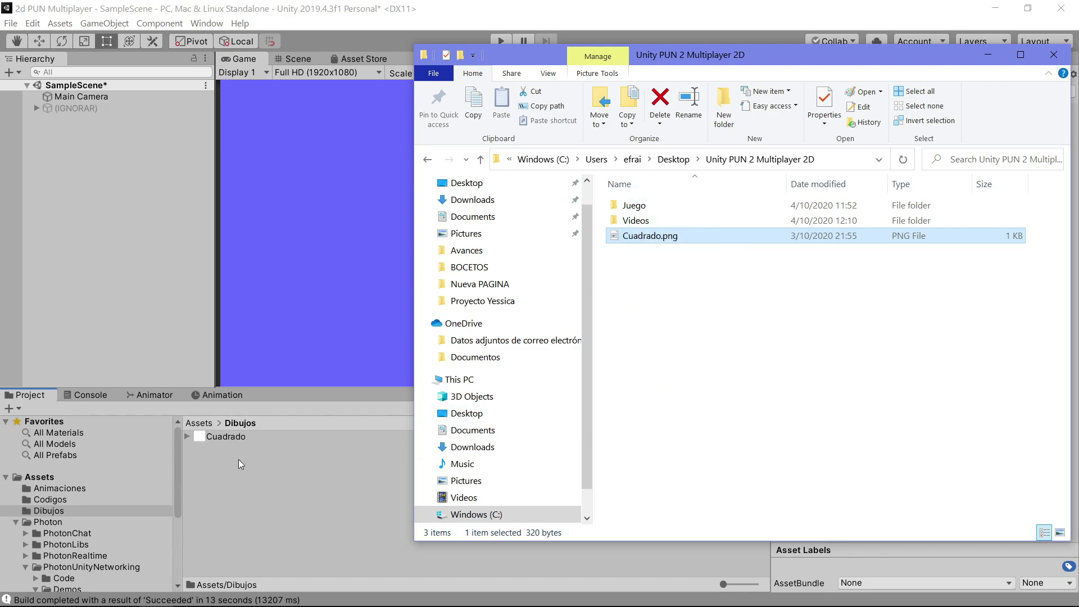
pyautogui.click(228, 437)
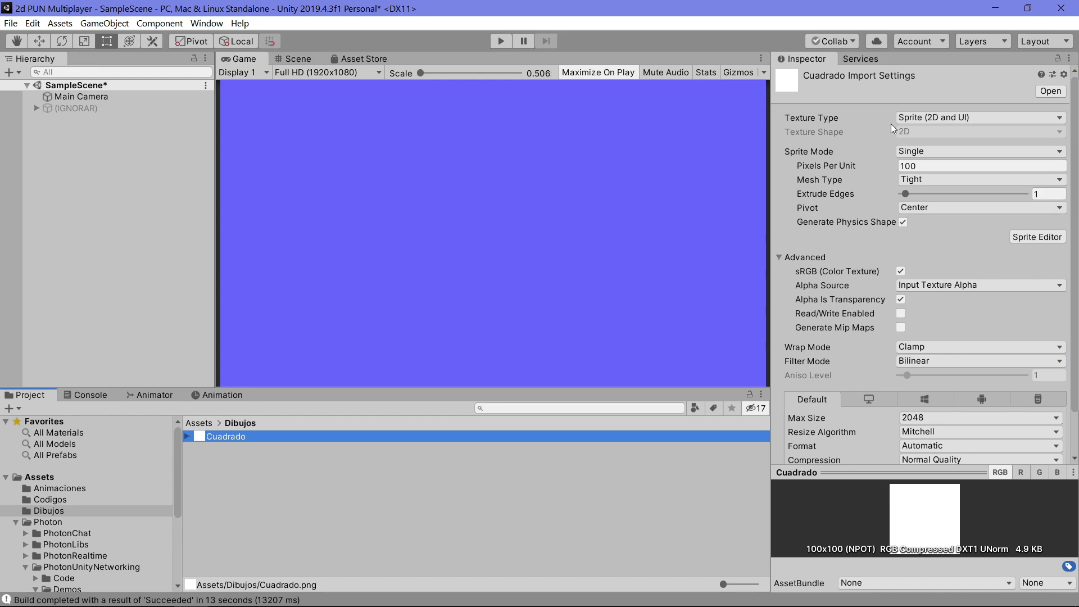
# Leave Cuadrado's Texture Type as Sprite (2D and UI) and show the Scene view.
pyautogui.click(933, 117)
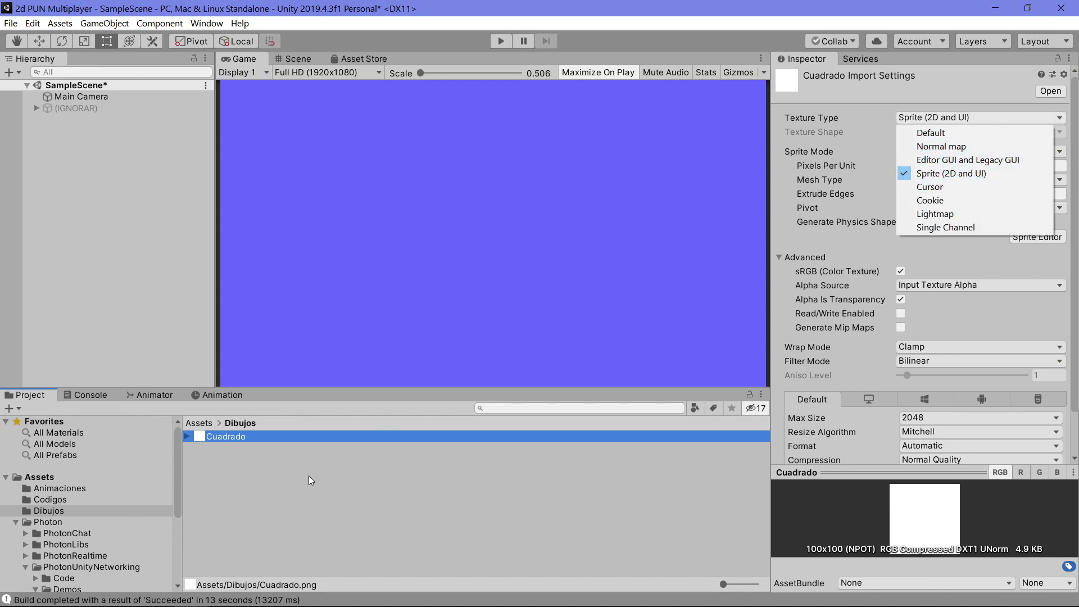
pyautogui.press('Escape')
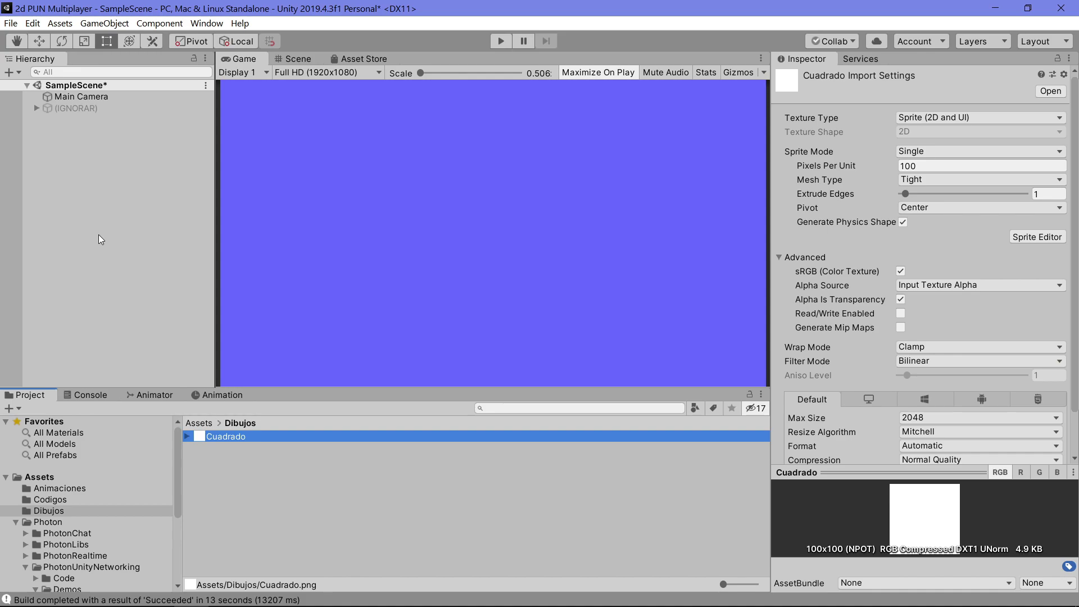
pyautogui.click(295, 63)
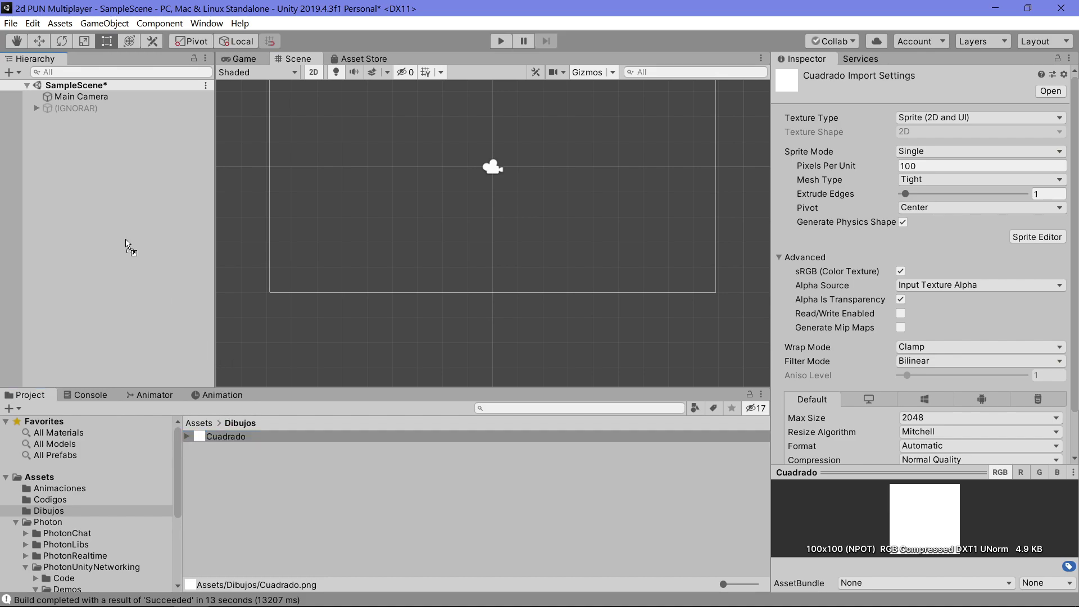
# Drag the Cuadrado sprite into the scene and rename the new object Personaje.
pyautogui.moveTo(222, 436); pyautogui.dragTo(137, 241)
pyautogui.click(241, 59)
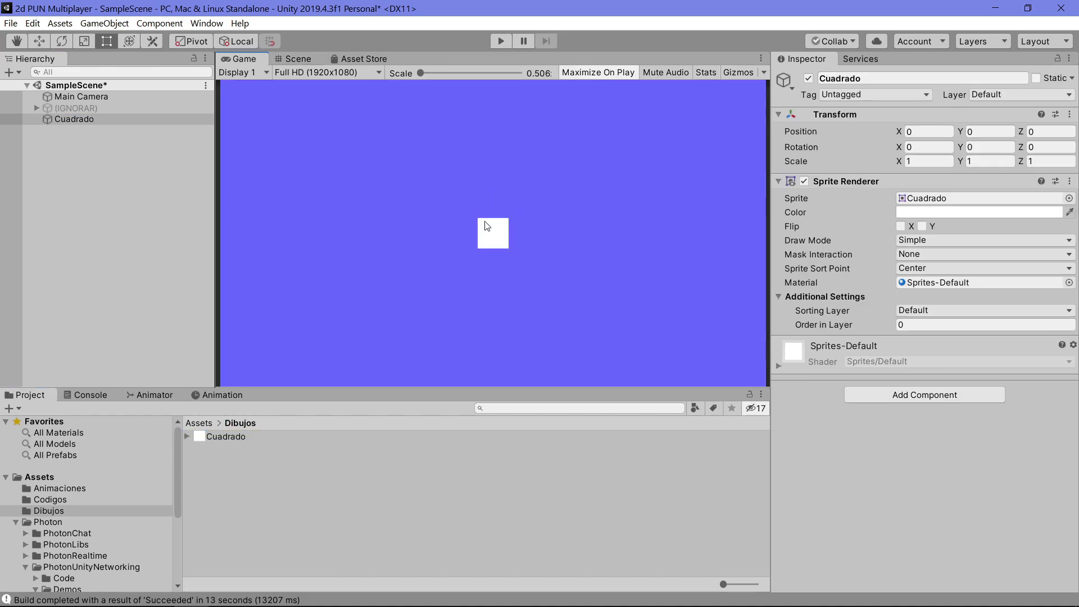
pyautogui.click(85, 126)
pyautogui.click(82, 120)
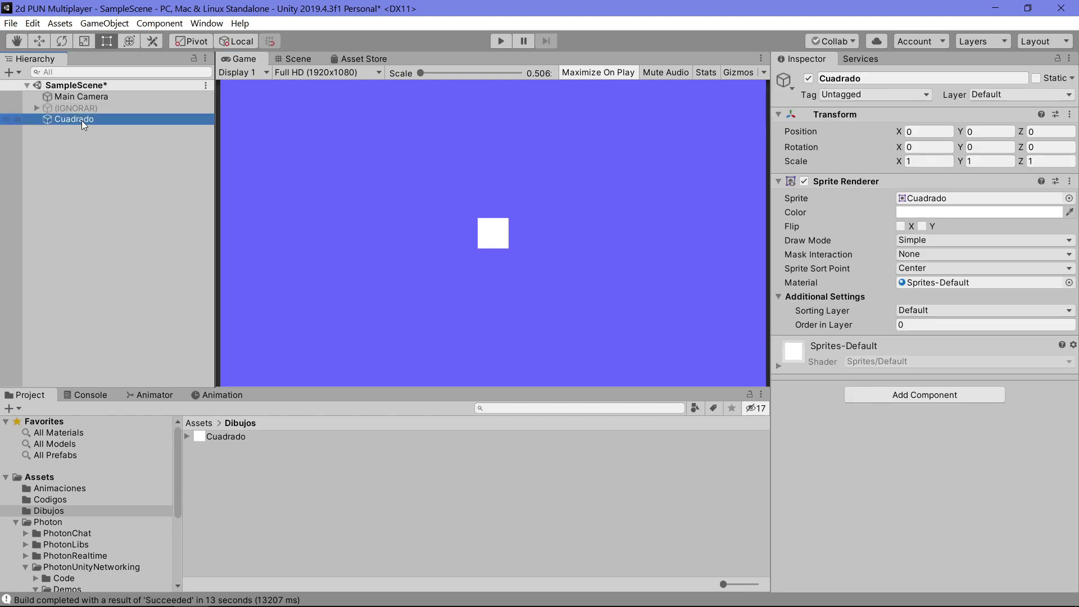
pyautogui.rightClick(82, 120)
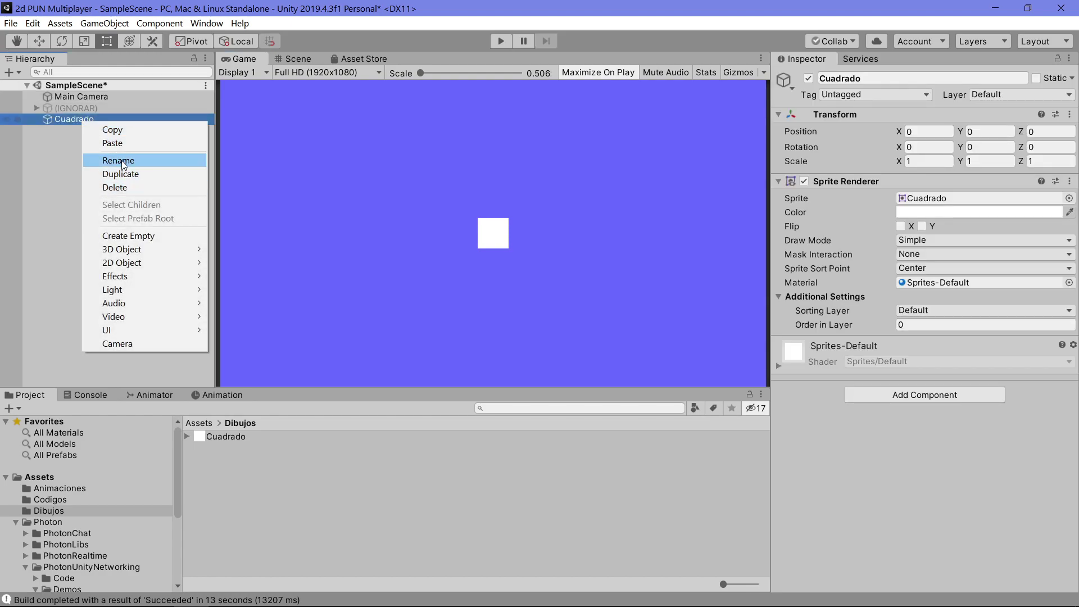
pyautogui.click(118, 161)
pyautogui.write('Per')
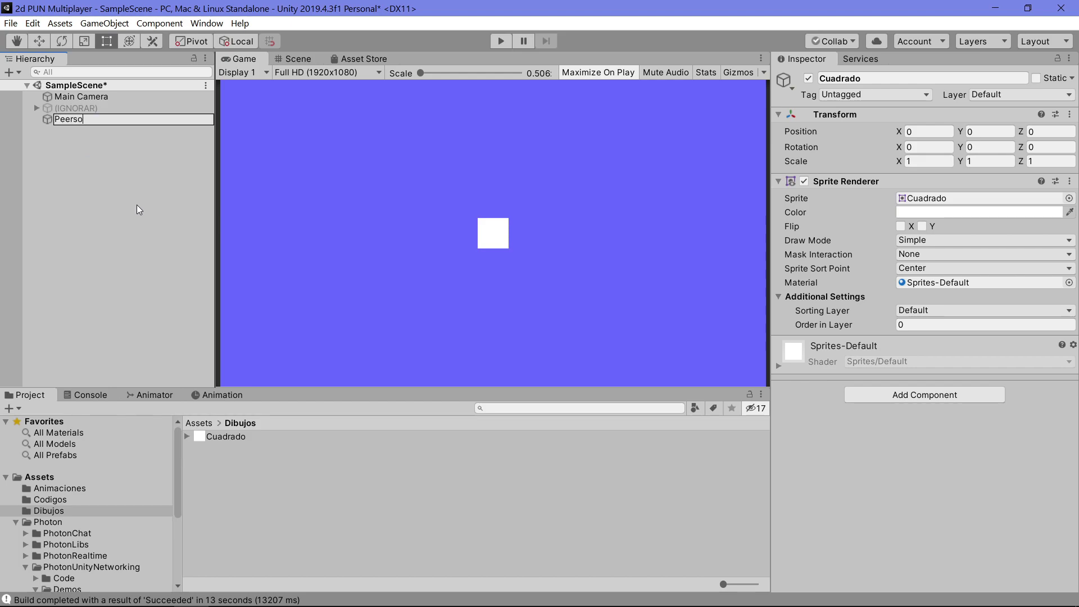
pyautogui.write('sonaje')
pyautogui.press('Return')
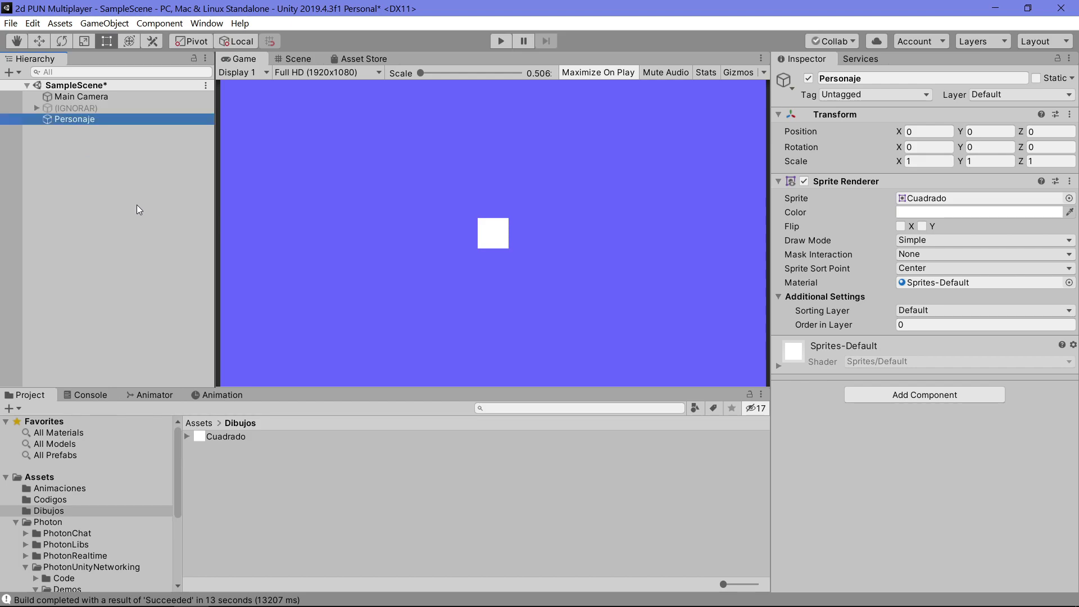
# Try Personaje scales of 2 and 0.5, then settle back on 1 by 1.
pyautogui.click(921, 161)
pyautogui.write('2')
pyautogui.press('Tab')
pyautogui.write('2')
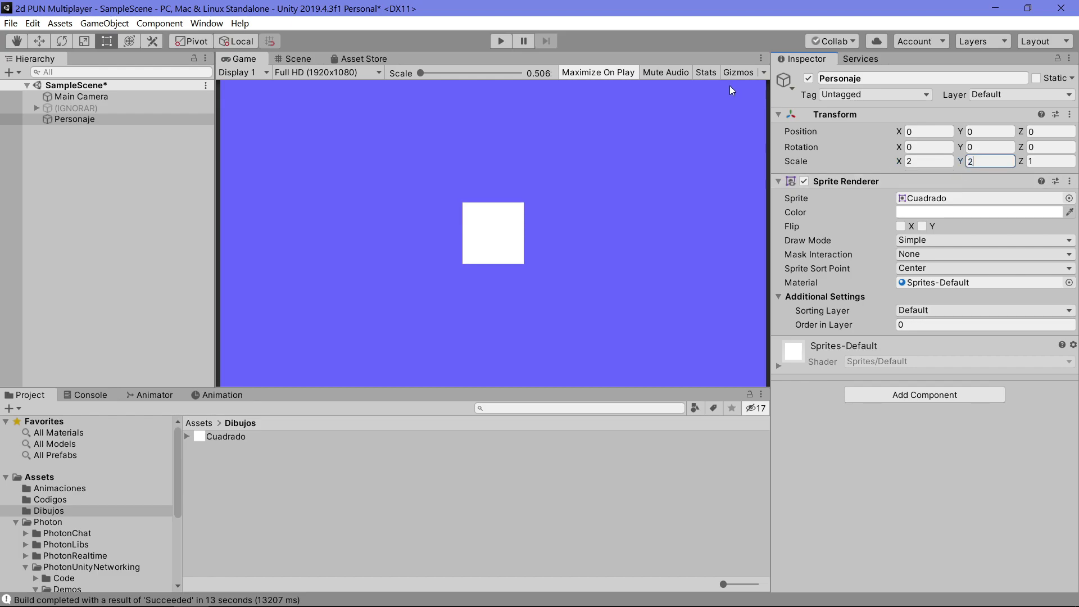
pyautogui.press('BackSpace')
pyautogui.write('1')
pyautogui.click(928, 161)
pyautogui.write('1')
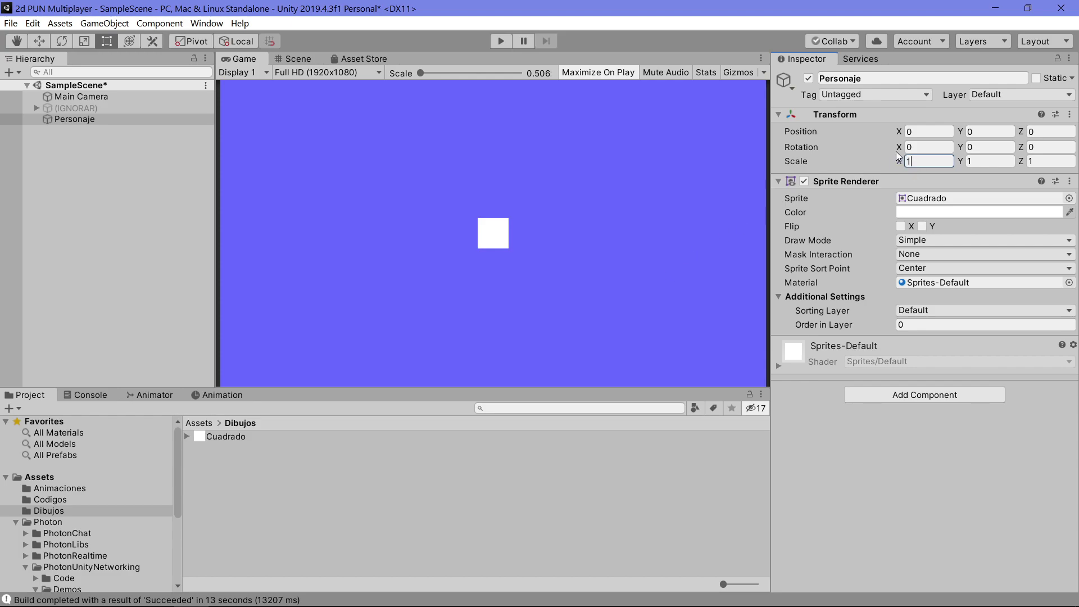
pyautogui.doubleClick(918, 165)
pyautogui.write('0.5')
pyautogui.click(988, 161)
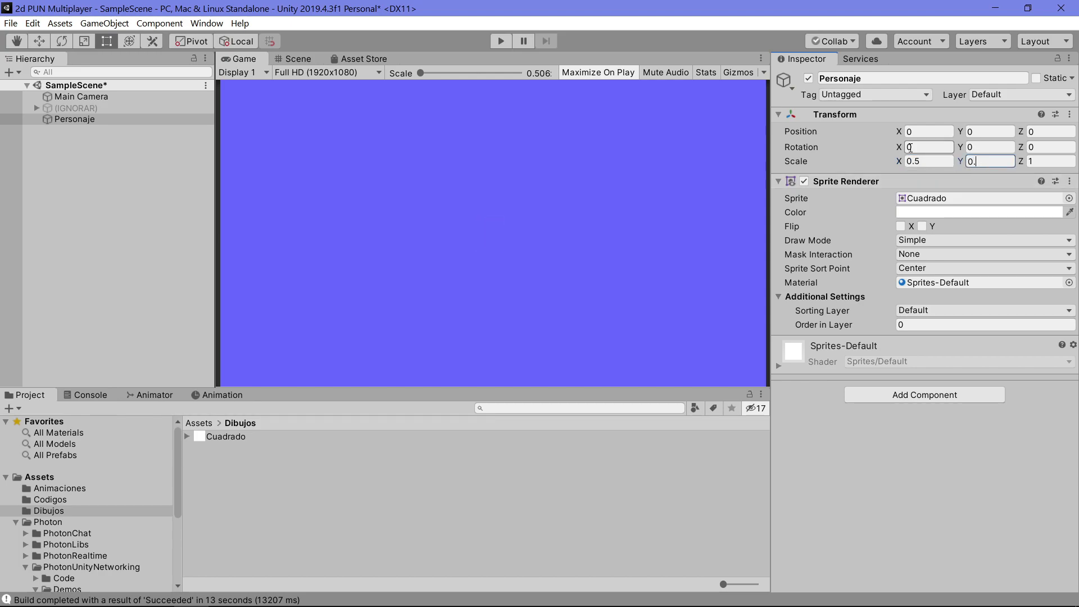
pyautogui.write('0.5')
pyautogui.hotkey('shift', 'Tab')
pyautogui.write('1')
pyautogui.click(977, 161)
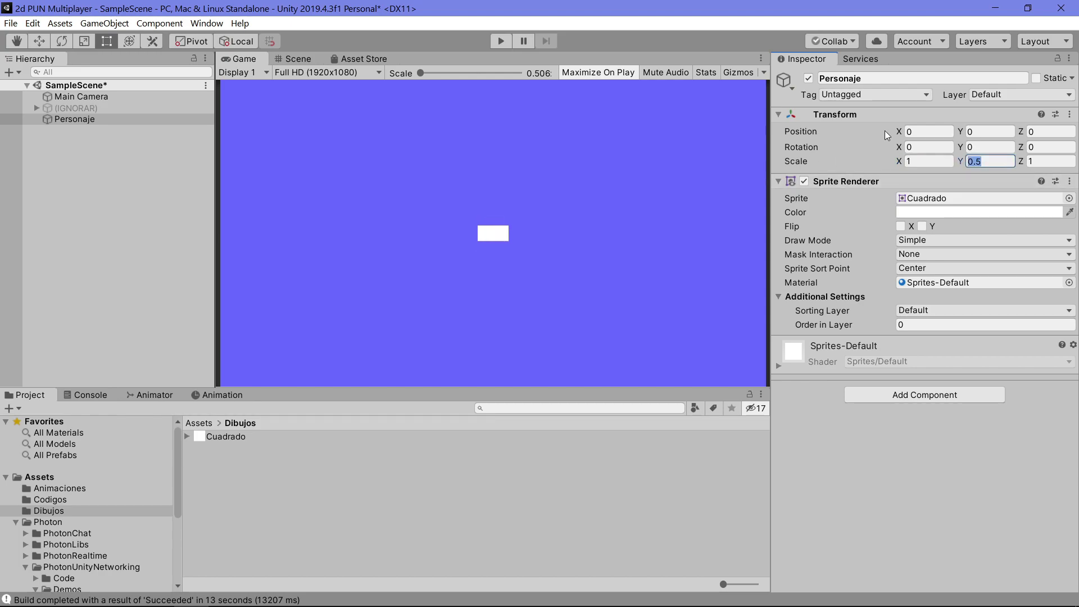
pyautogui.write('1')
# Tint Personaje's sprite colour green (64FF60).
pyautogui.click(912, 215)
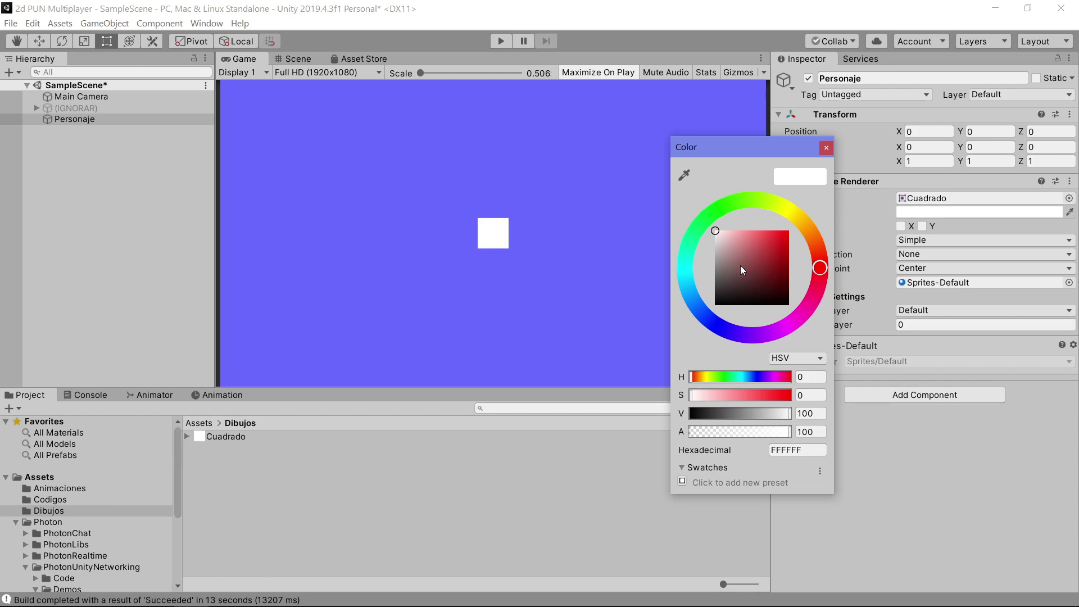
pyautogui.moveTo(688, 237)
pyautogui.mouseDown()
pyautogui.moveTo(721, 210)
pyautogui.moveTo(760, 226)
pyautogui.moveTo(705, 219)
pyautogui.mouseUp()
pyautogui.click(825, 149)
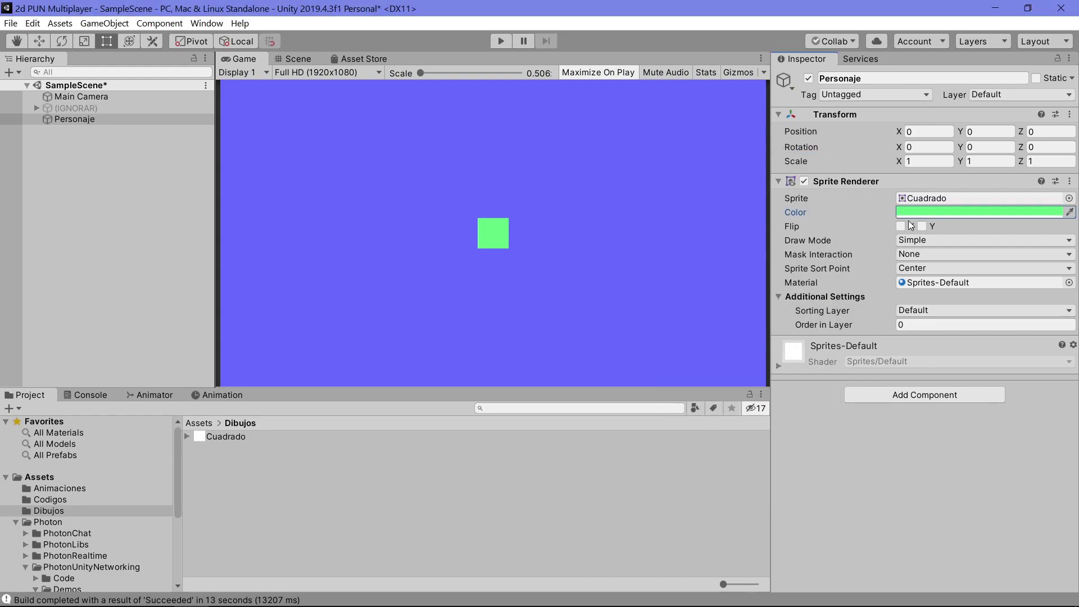
pyautogui.click(79, 117)
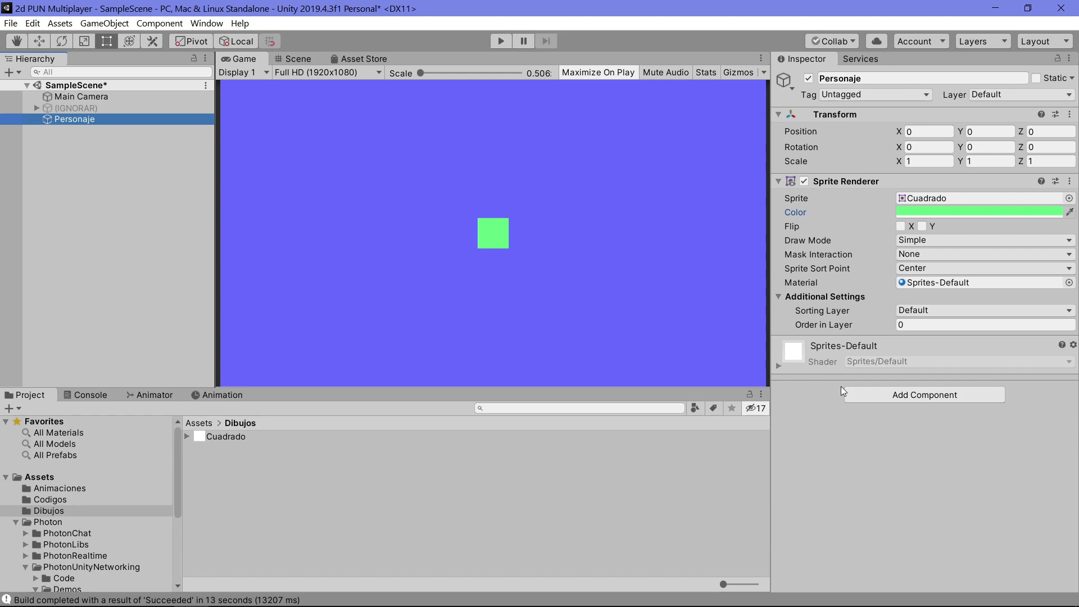
# Add a Box Collider component to Personaje.
pyautogui.click(864, 399)
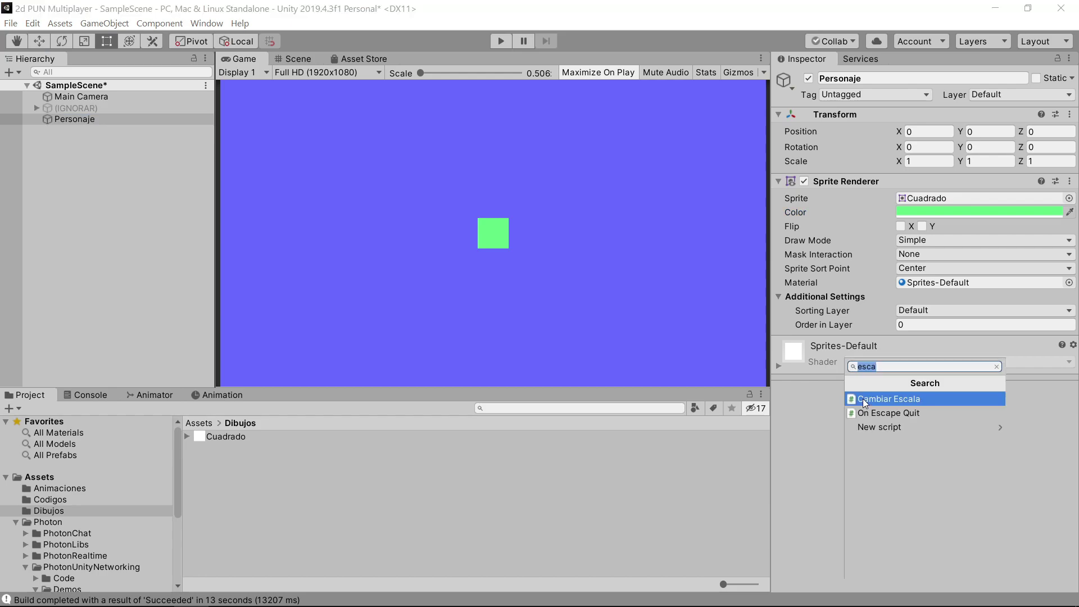
pyautogui.write('box')
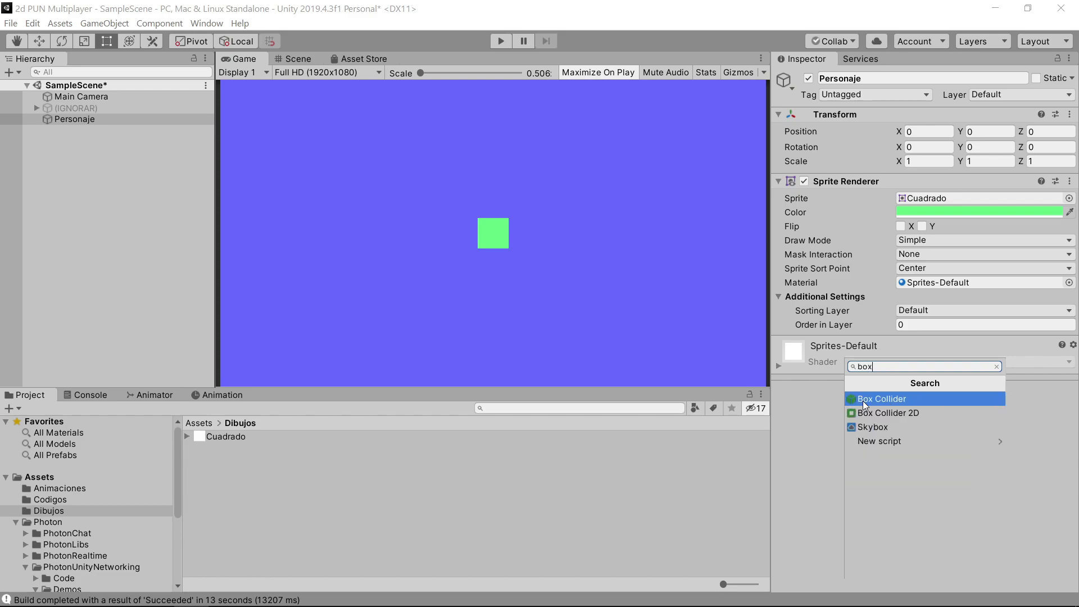
pyautogui.click(866, 403)
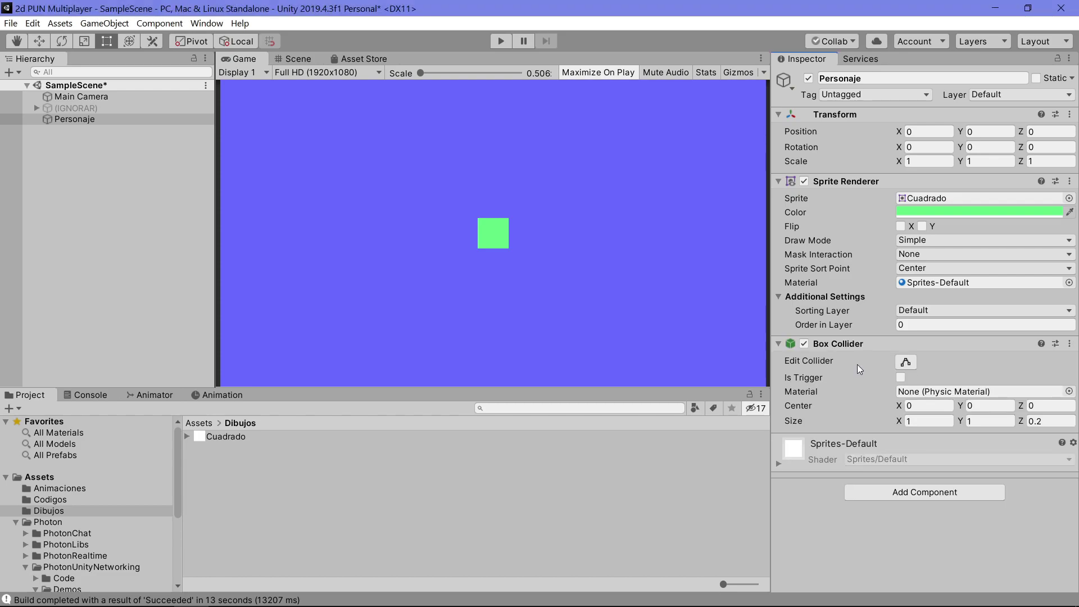
# Set Personaje's Sprite Renderer Color to white.
pyautogui.click(298, 56)
pyautogui.scroll(5, 472, 174)
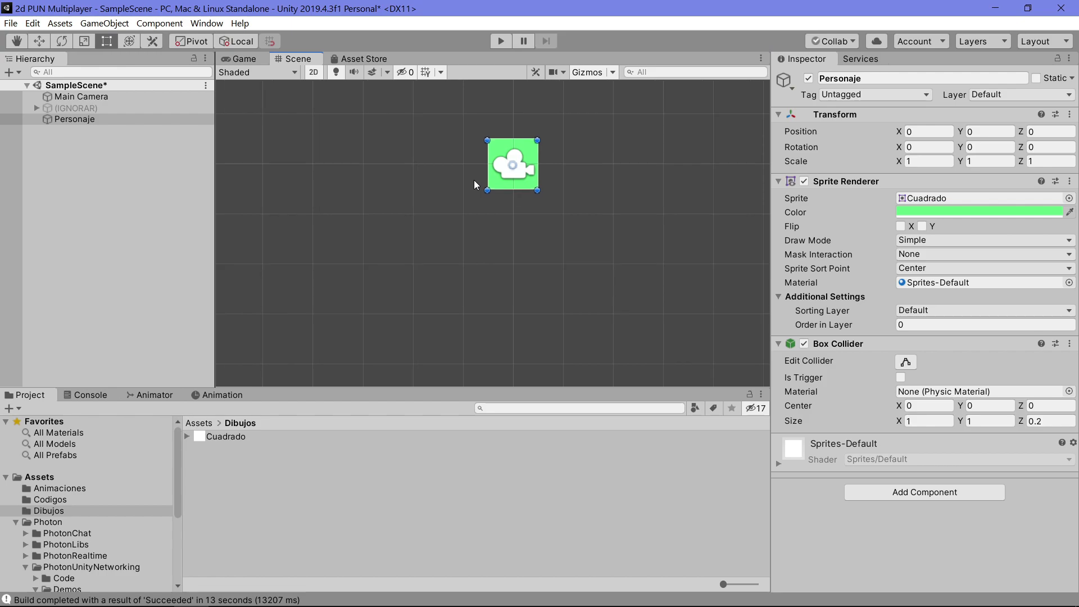
pyautogui.click(949, 211)
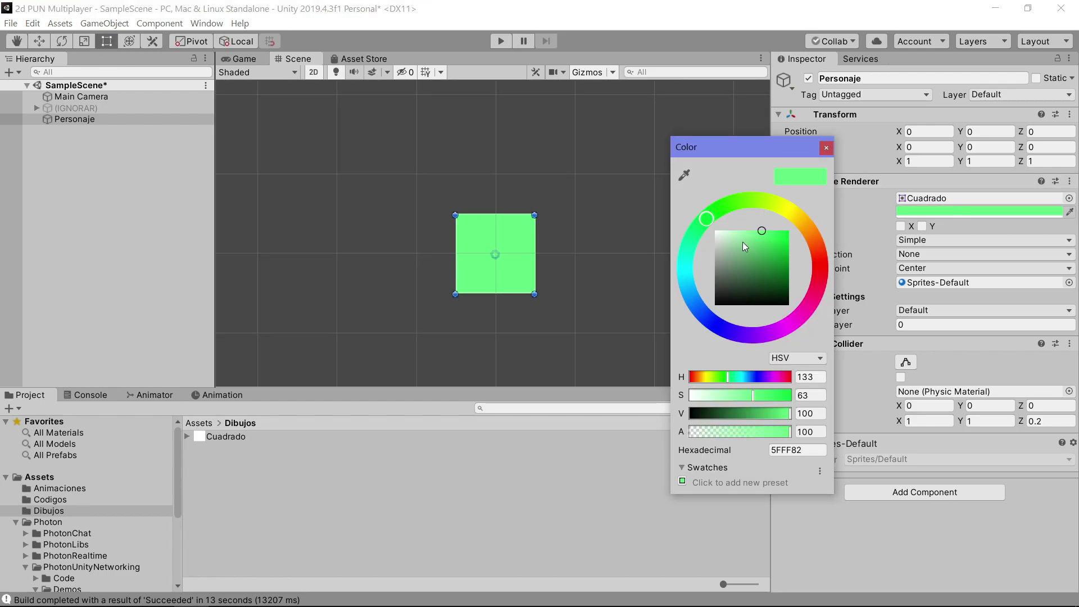
pyautogui.moveTo(743, 241); pyautogui.dragTo(557, 118)
pyautogui.click(826, 147)
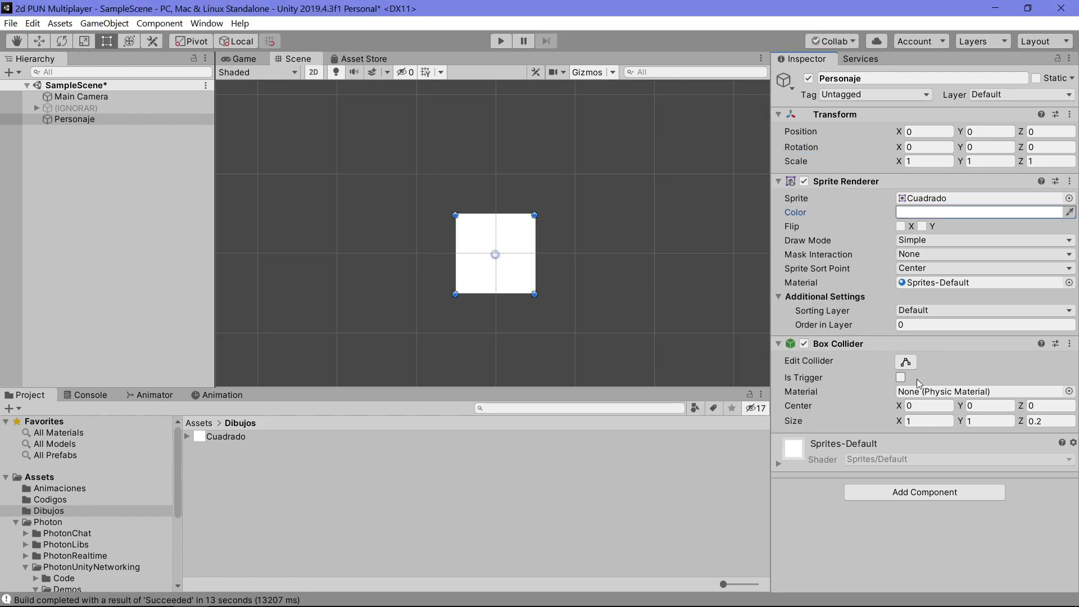
# Widen the Box Collider bounds by stretching its left and right edges in the Scene view.
pyautogui.click(903, 361)
pyautogui.scroll(3, 443, 227)
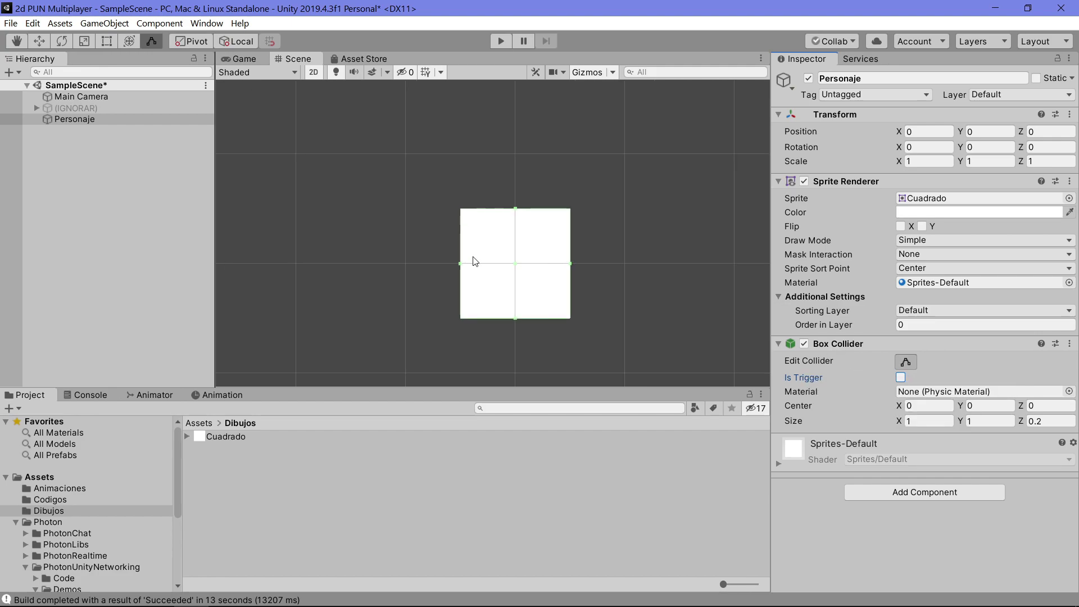
pyautogui.moveTo(460, 263); pyautogui.dragTo(414, 264)
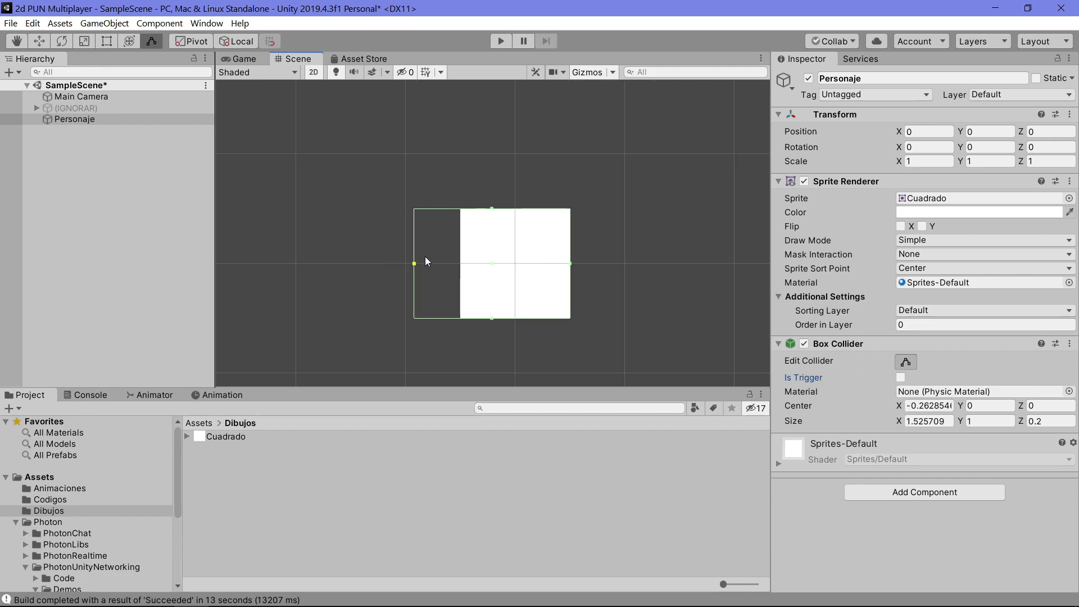
pyautogui.moveTo(570, 264); pyautogui.dragTo(604, 263)
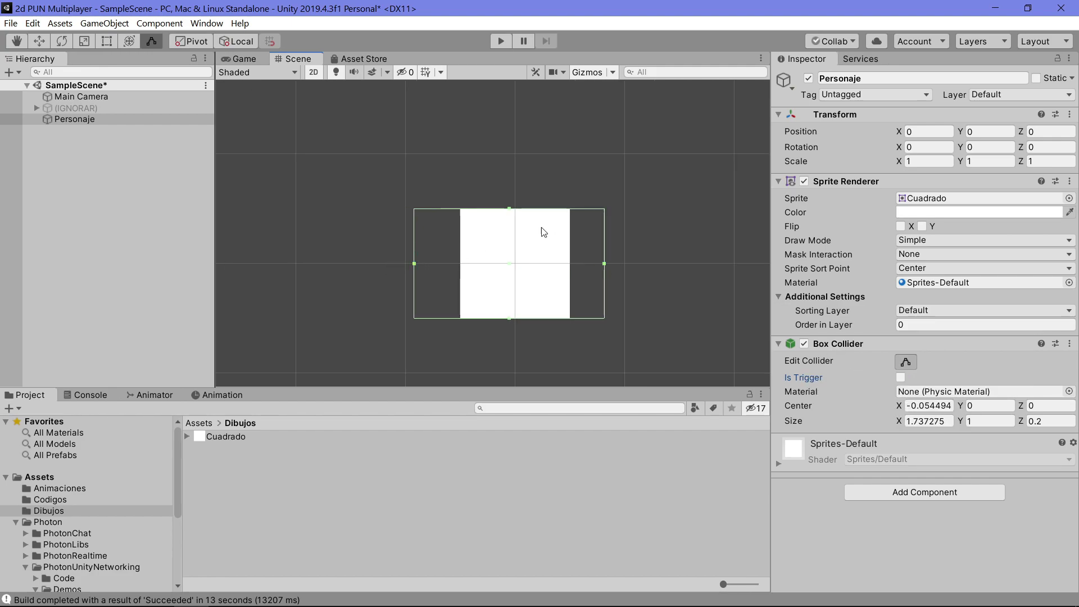
pyautogui.click(508, 183)
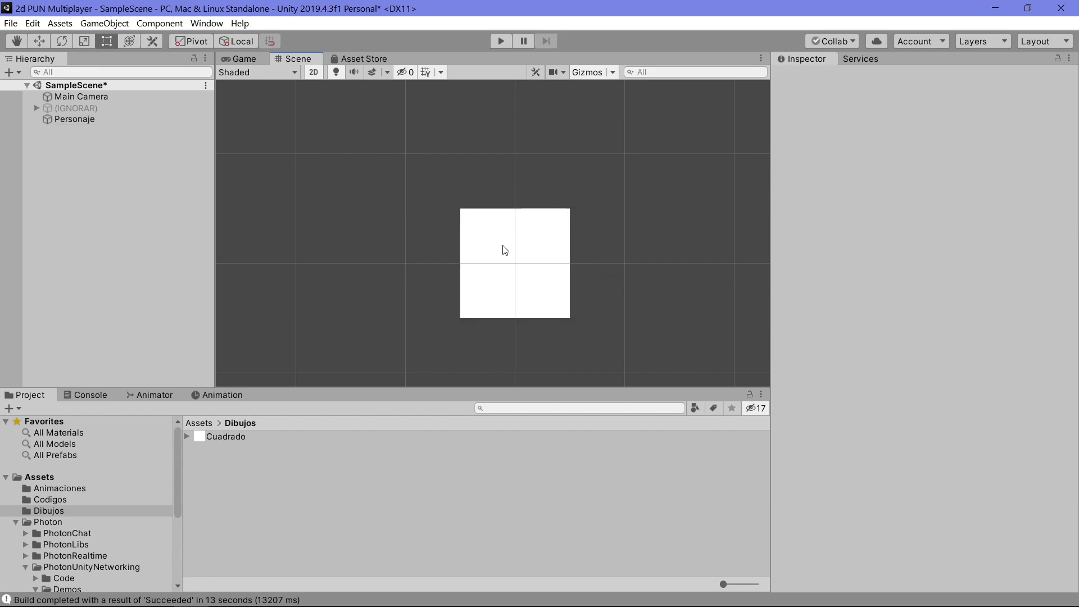
pyautogui.click(504, 221)
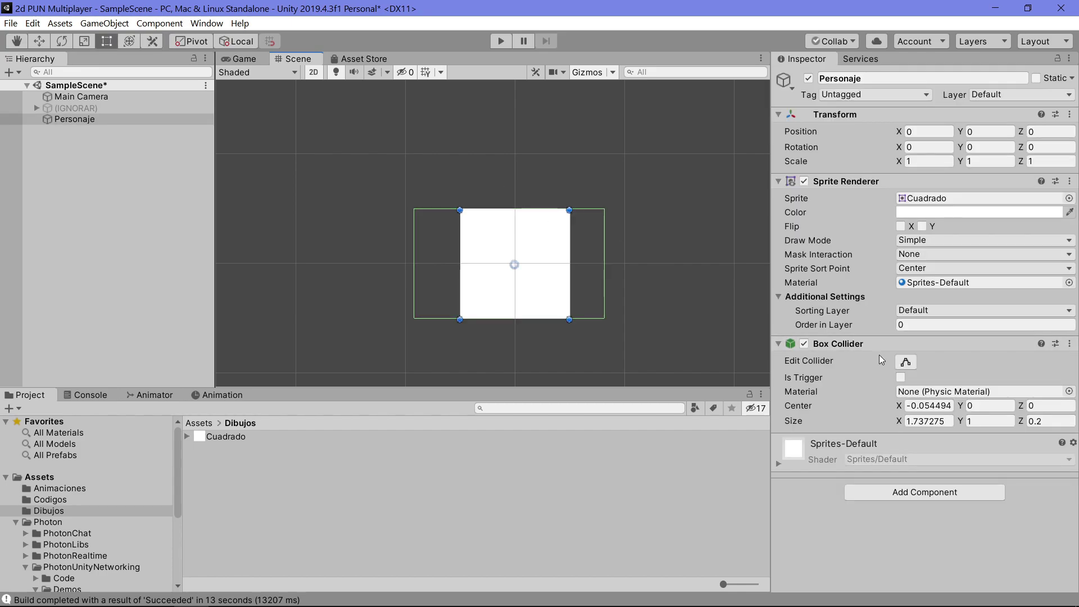
pyautogui.click(500, 179)
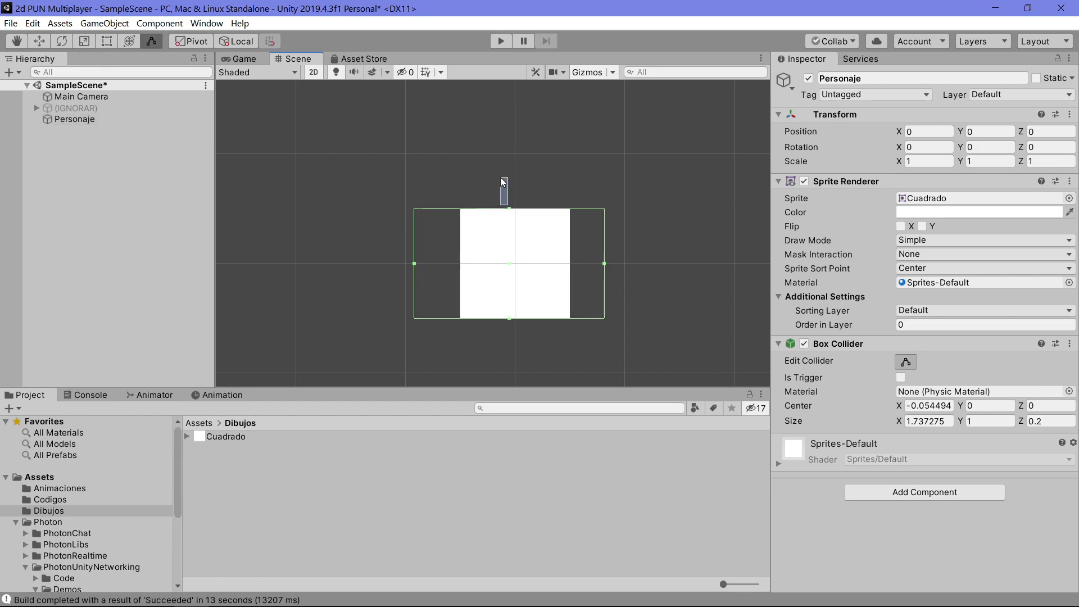
pyautogui.click(498, 238)
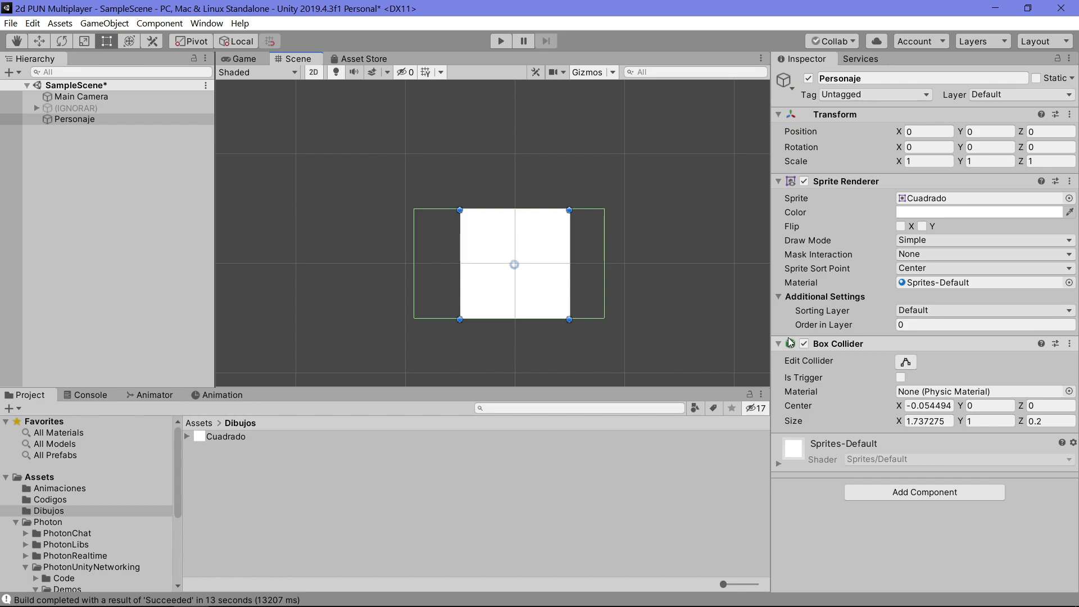
# Toggle the Box Collider off and on, set its Size X to 1, and edit Center X.
pyautogui.click(803, 344)
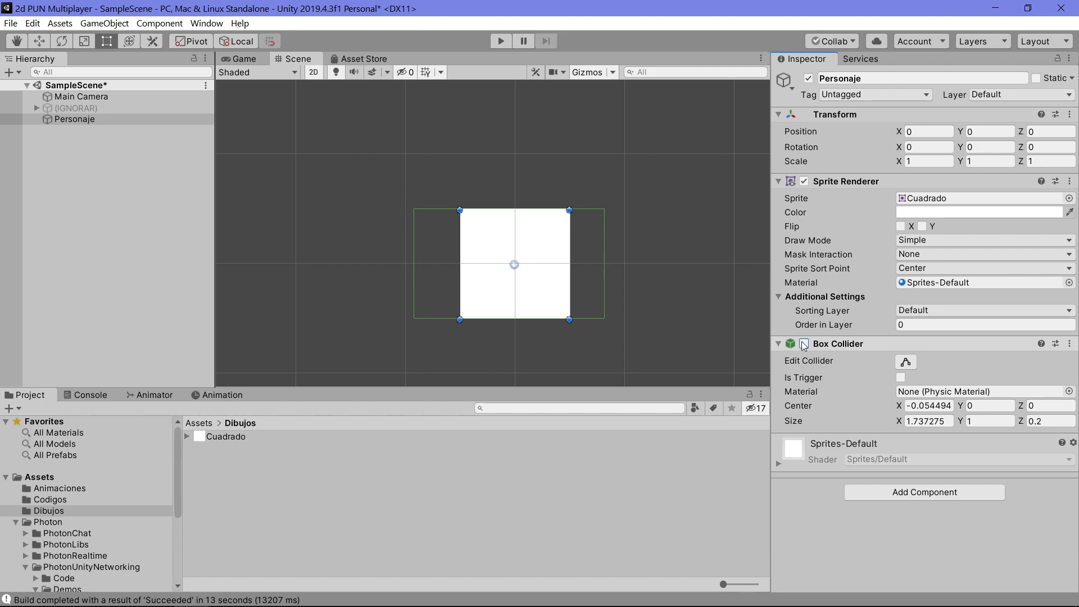
pyautogui.click(804, 344)
pyautogui.click(927, 421)
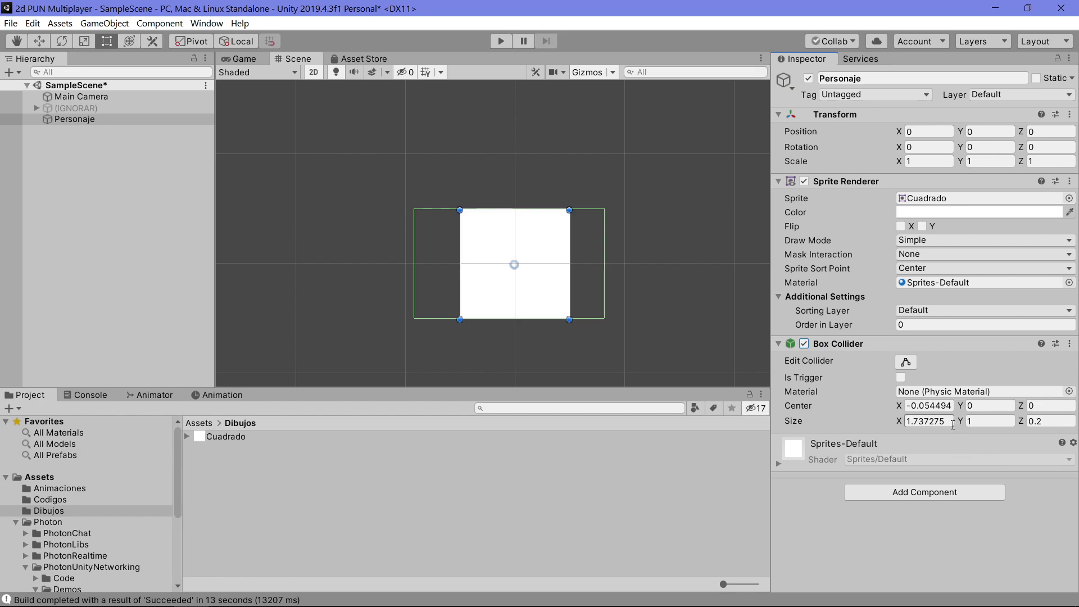
pyautogui.write('1')
pyautogui.click(907, 405)
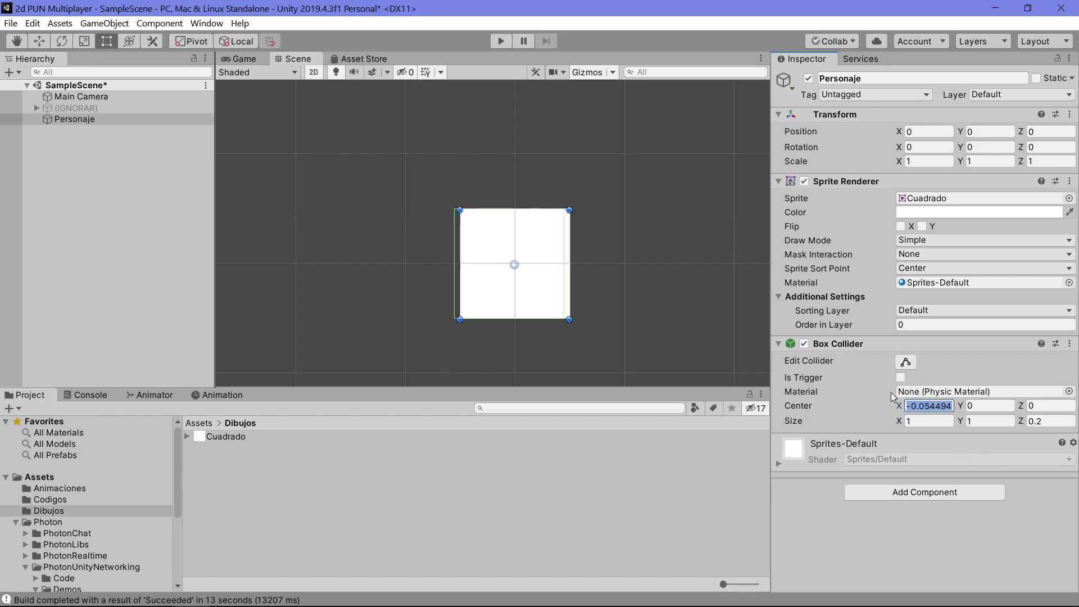
pyautogui.write('0.29')
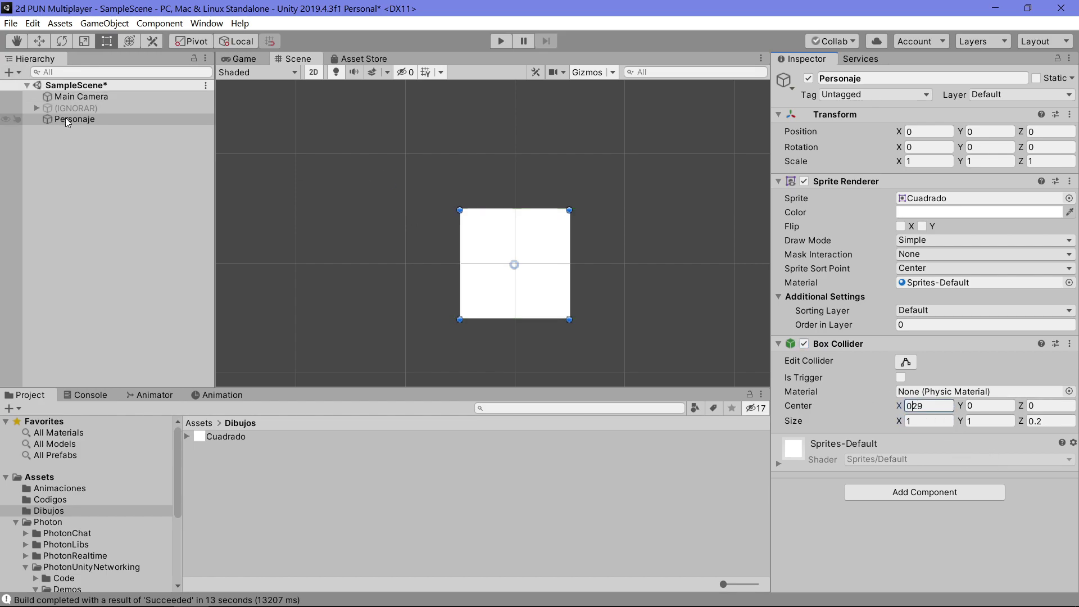
pyautogui.click(71, 120)
pyautogui.scroll(-3, 556, 281)
pyautogui.moveTo(556, 279); pyautogui.dragTo(522, 251, button='middle')
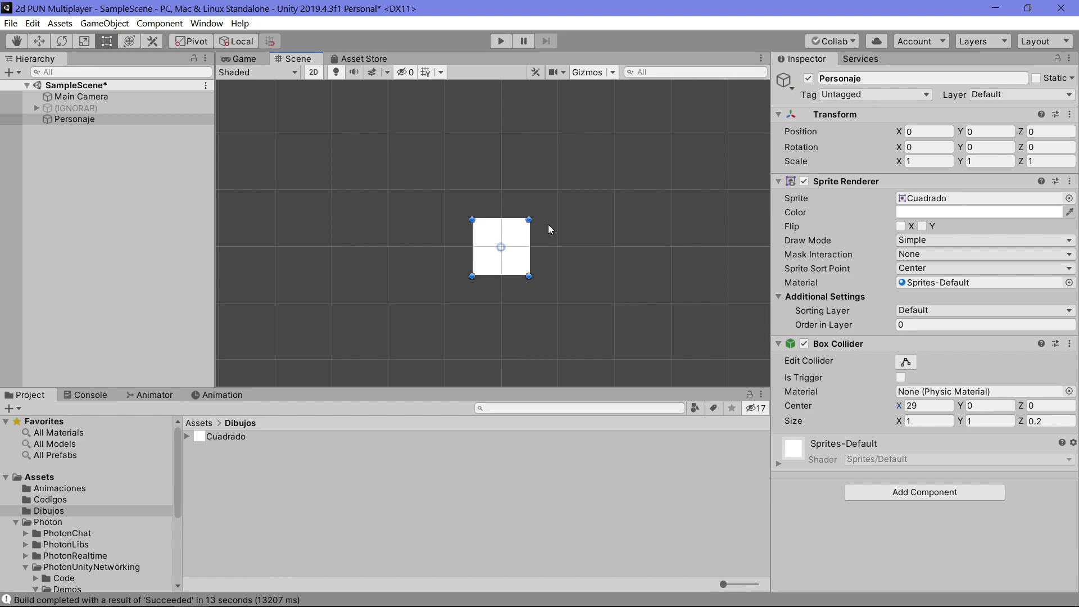
pyautogui.click(246, 59)
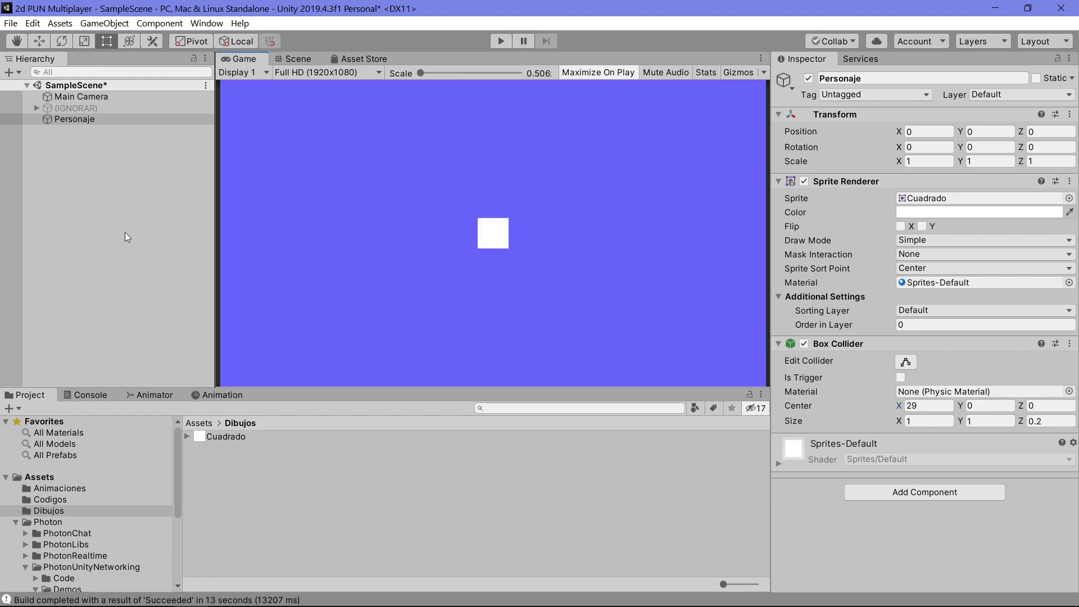
# Attempt a Rigidbody 2D, dismiss the conflict error, and remove the 3D Box Collider.
pyautogui.click(947, 496)
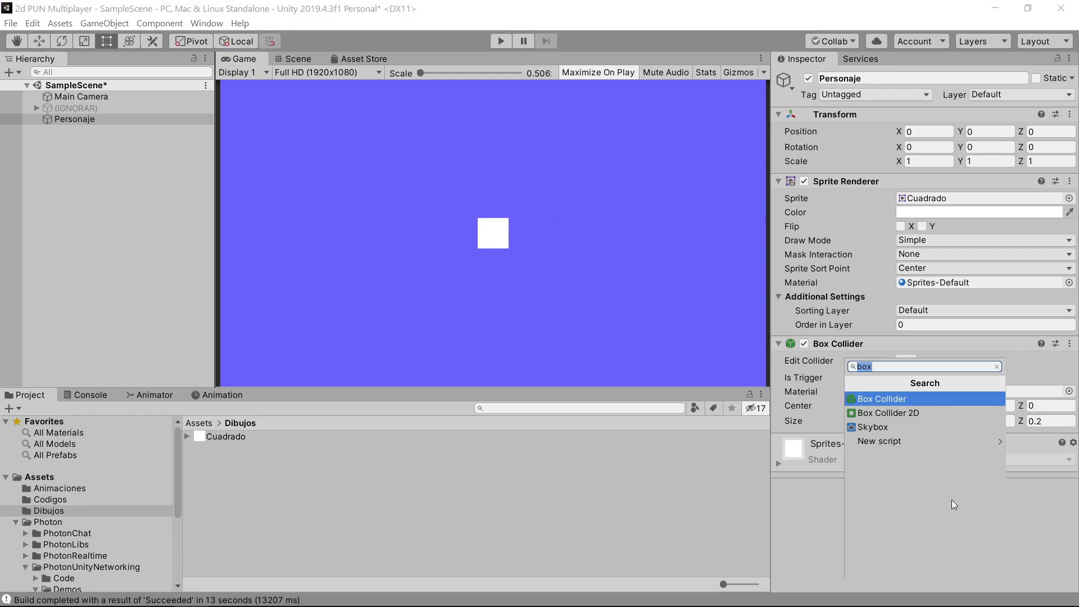
pyautogui.write('rigi')
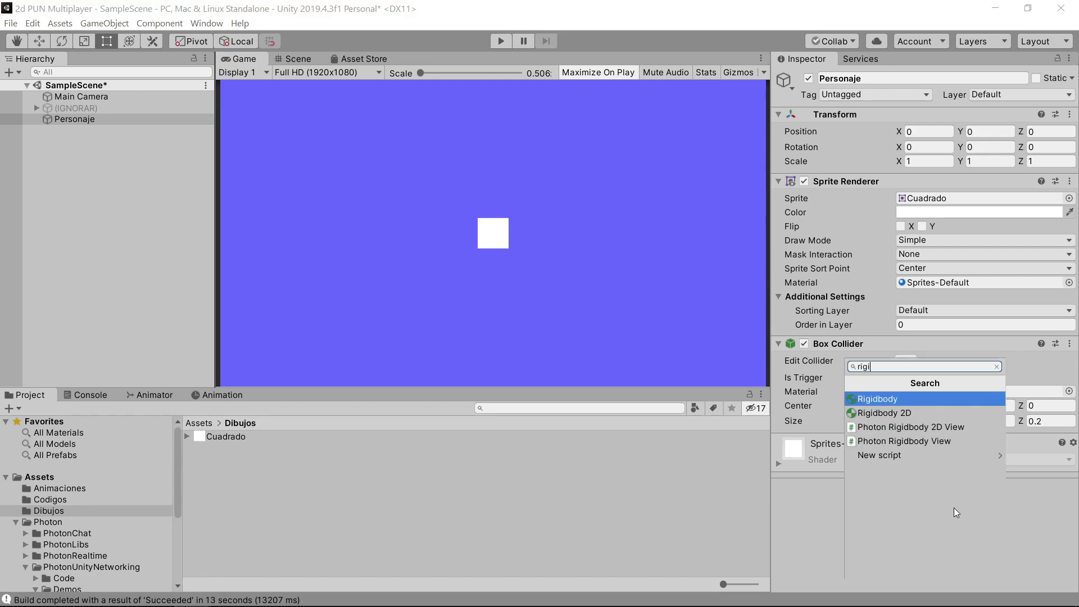
pyautogui.click(881, 414)
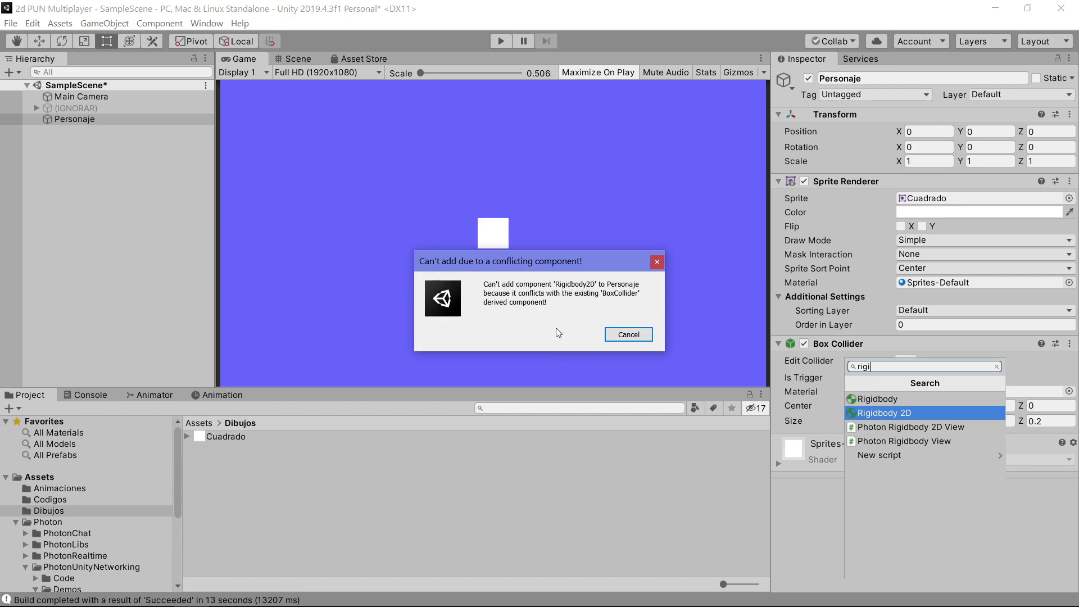
pyautogui.click(628, 335)
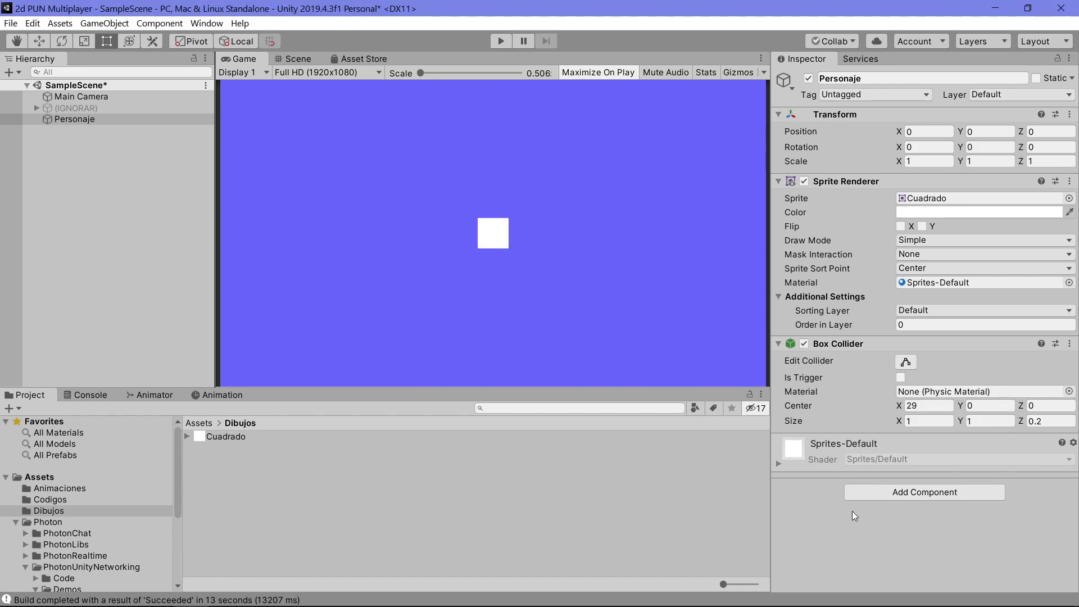
pyautogui.click(1070, 345)
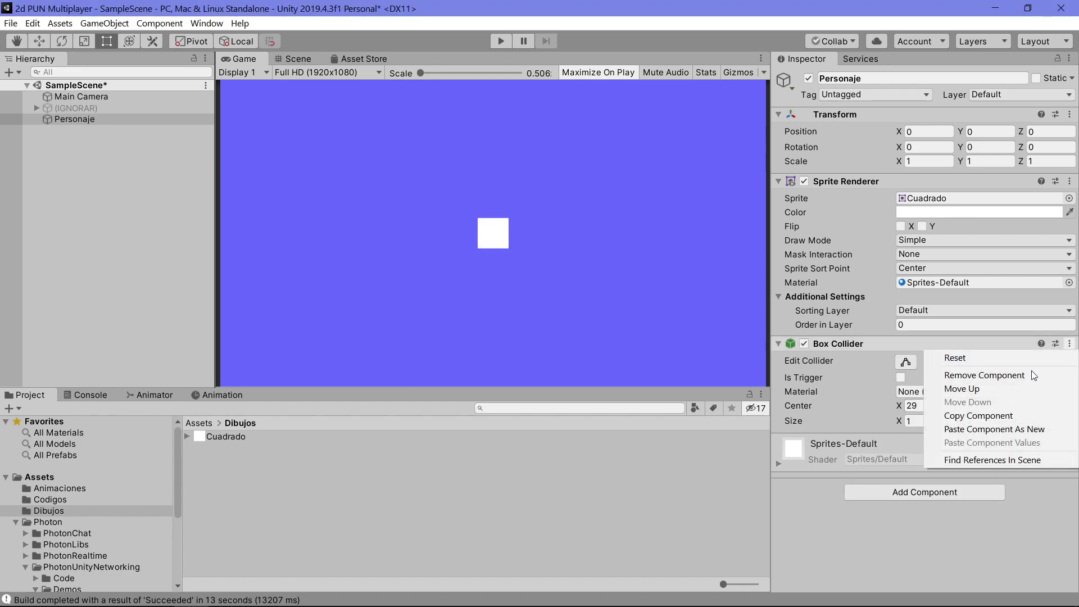
pyautogui.click(1017, 374)
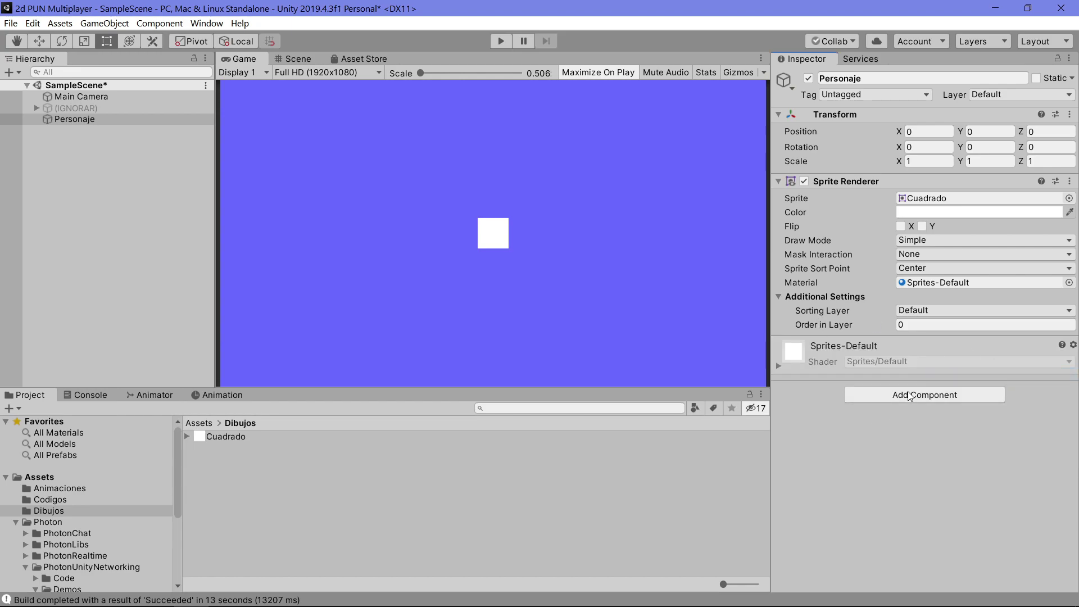
# Add a Box Collider 2D and a Rigidbody 2D to Personaje.
pyautogui.click(909, 395)
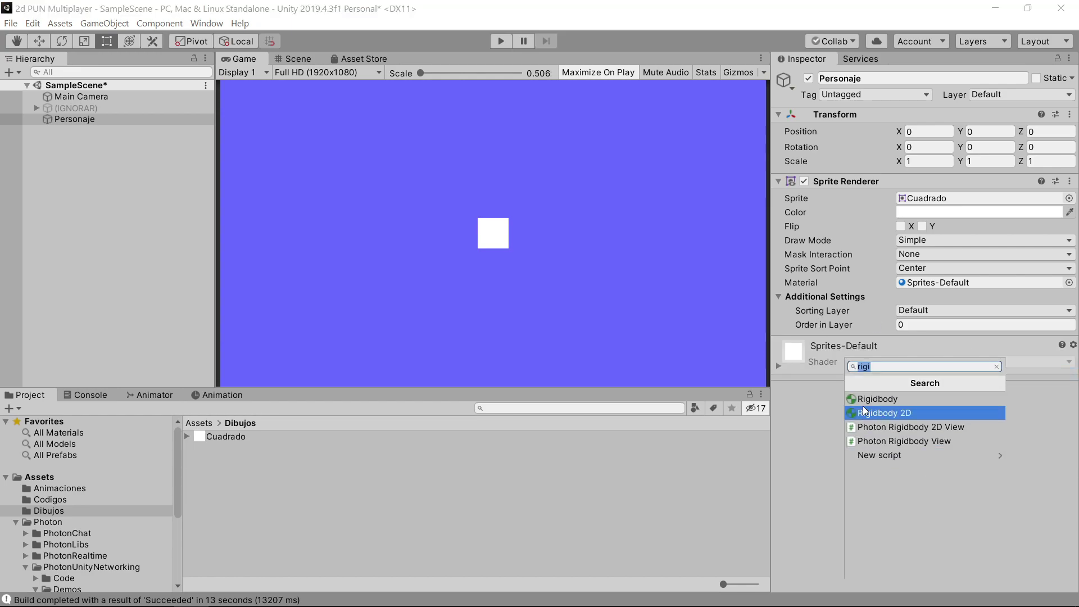
pyautogui.write('box')
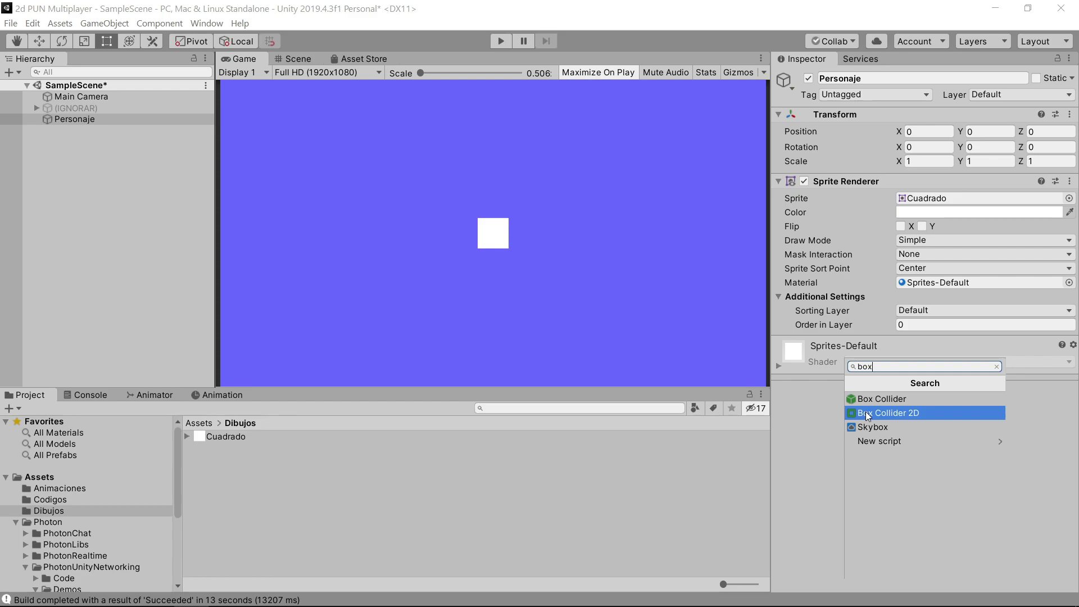
pyautogui.click(865, 412)
pyautogui.scroll(-3, 935, 402)
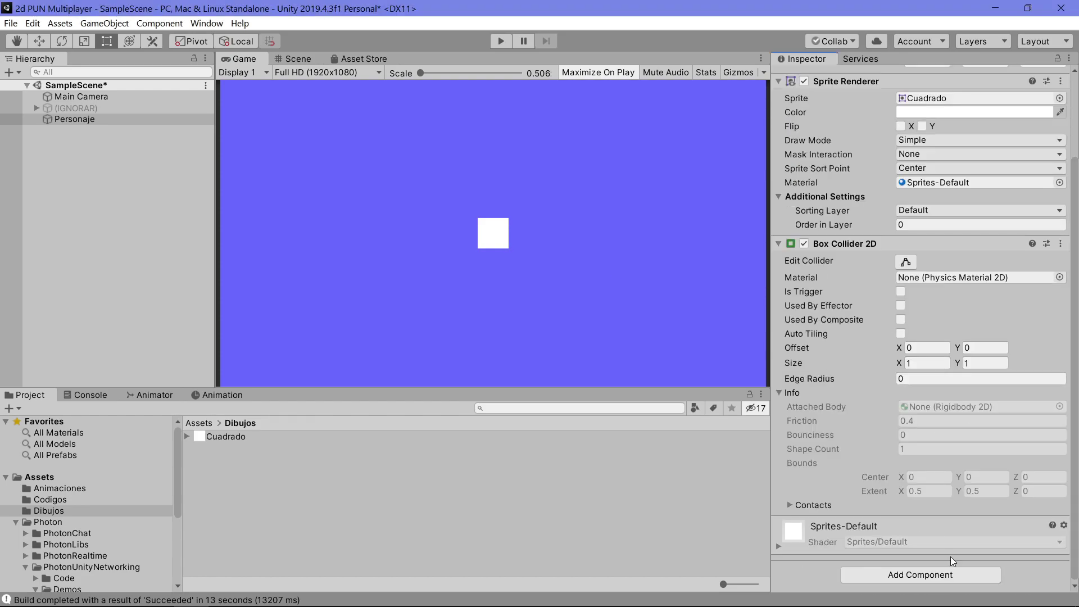
pyautogui.click(939, 573)
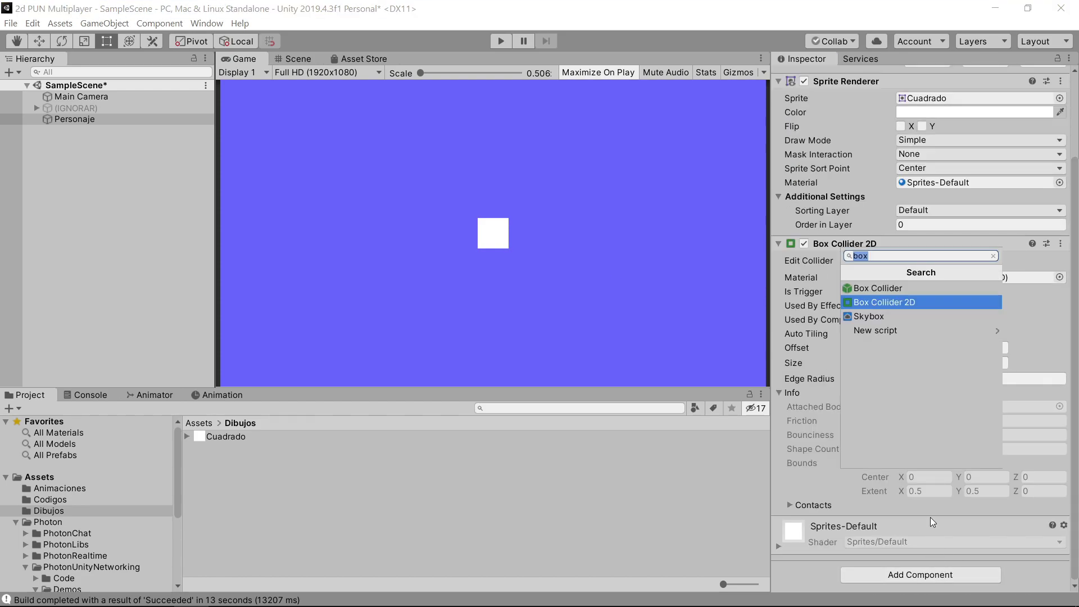
pyautogui.write('rigi')
pyautogui.click(878, 302)
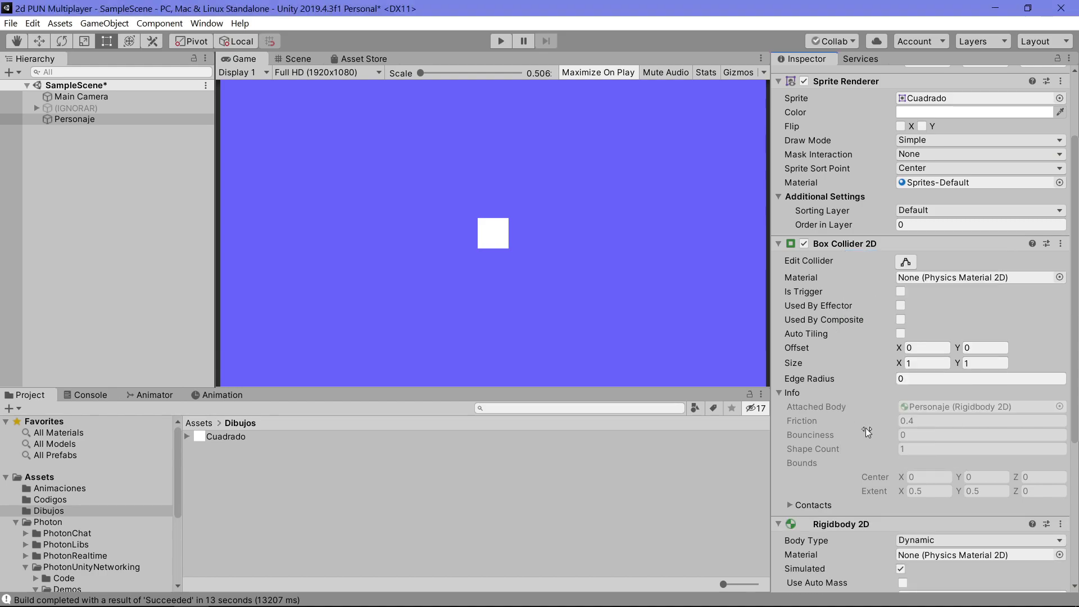
pyautogui.scroll(-5, 865, 422)
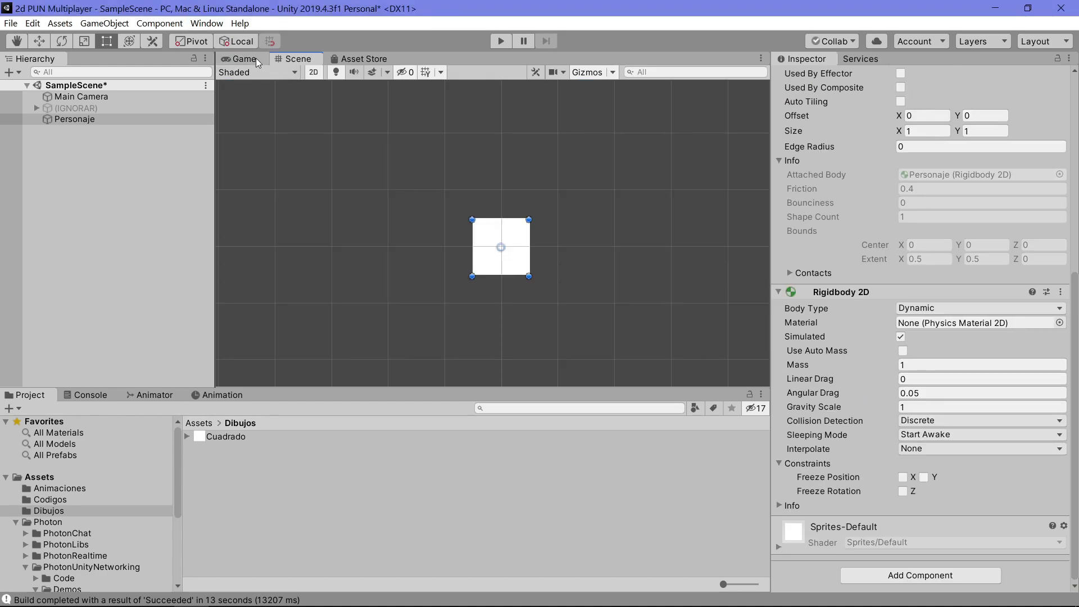
pyautogui.click(252, 55)
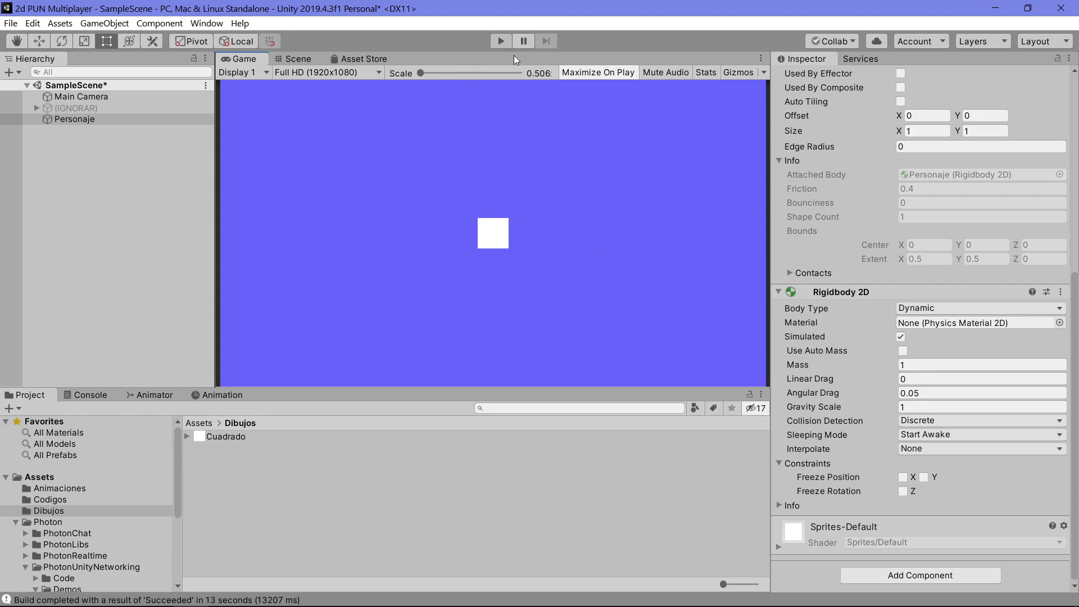
pyautogui.click(933, 407)
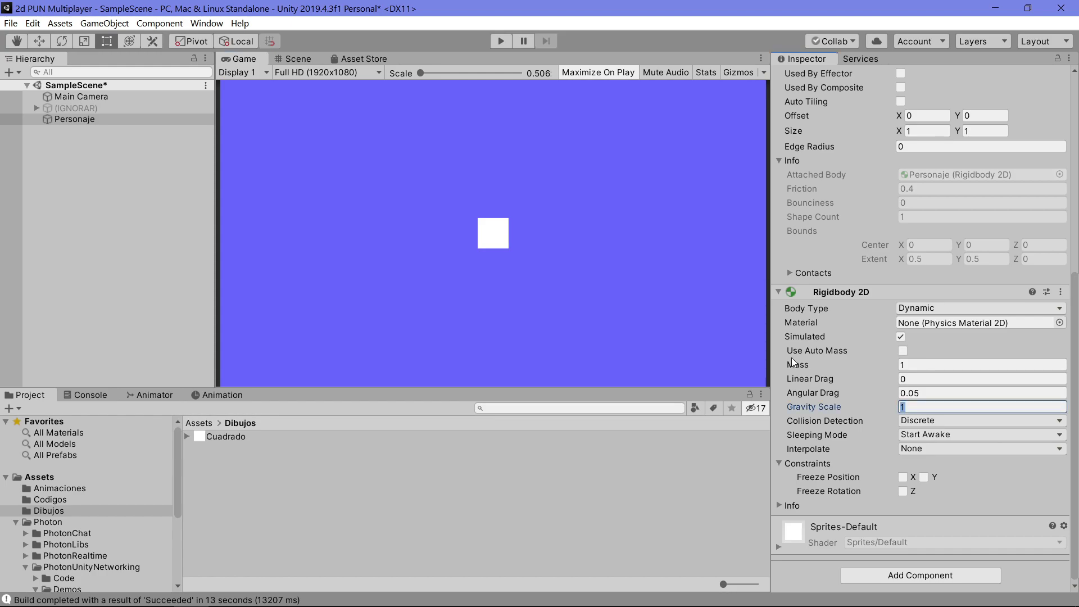
pyautogui.write('0.2')
pyautogui.click(497, 41)
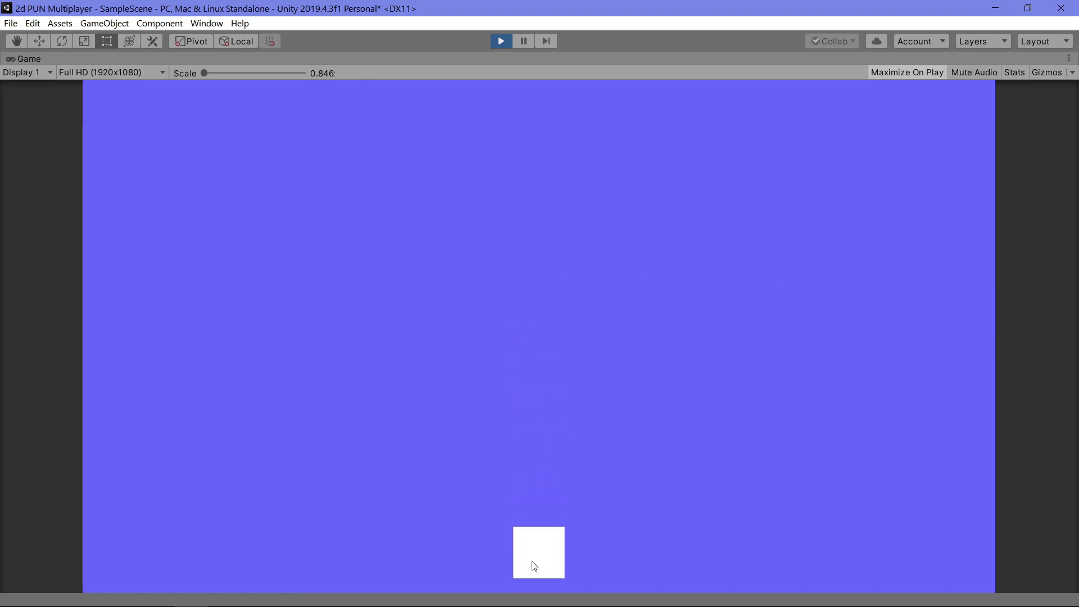
pyautogui.click(506, 47)
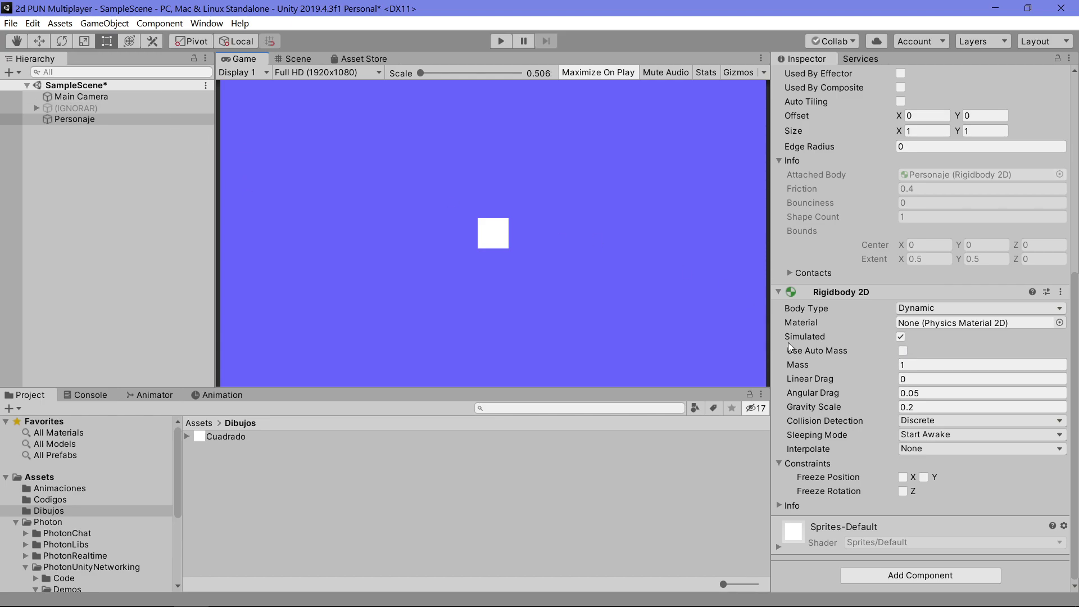
pyautogui.click(923, 409)
pyautogui.click(923, 409)
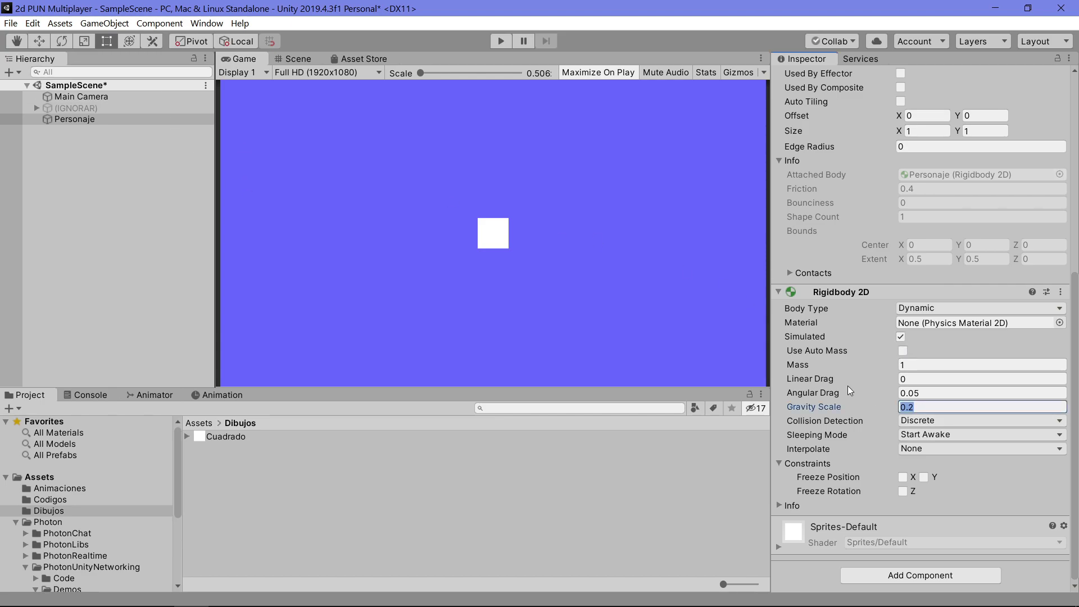
pyautogui.write('1')
pyautogui.click(66, 177)
pyautogui.click(74, 119)
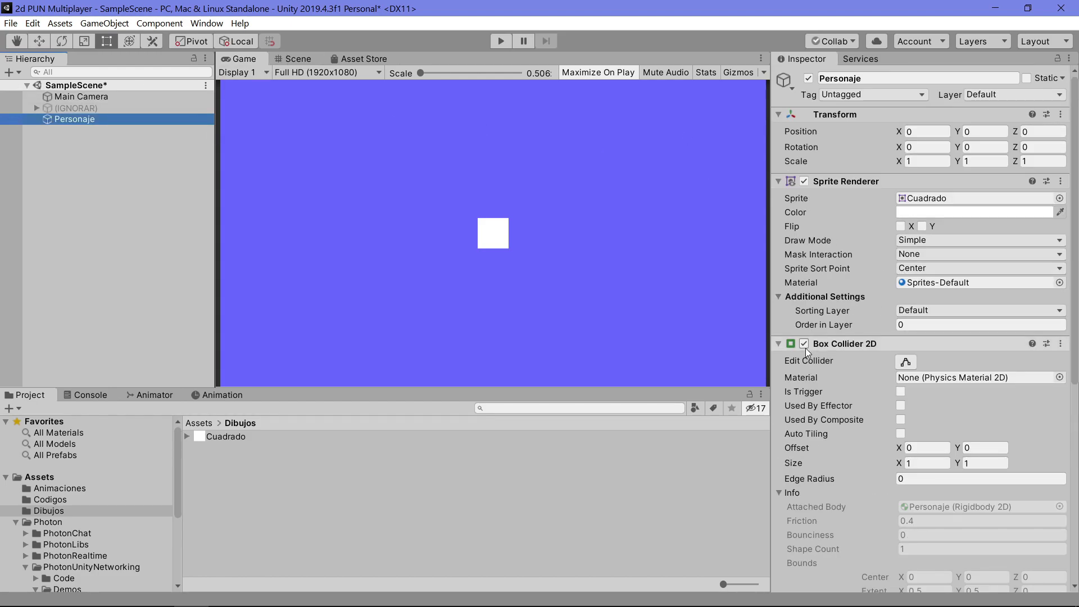
# Change Personaje's Sprite Renderer Color to bright green (13FF88).
pyautogui.scroll(-5, 805, 349)
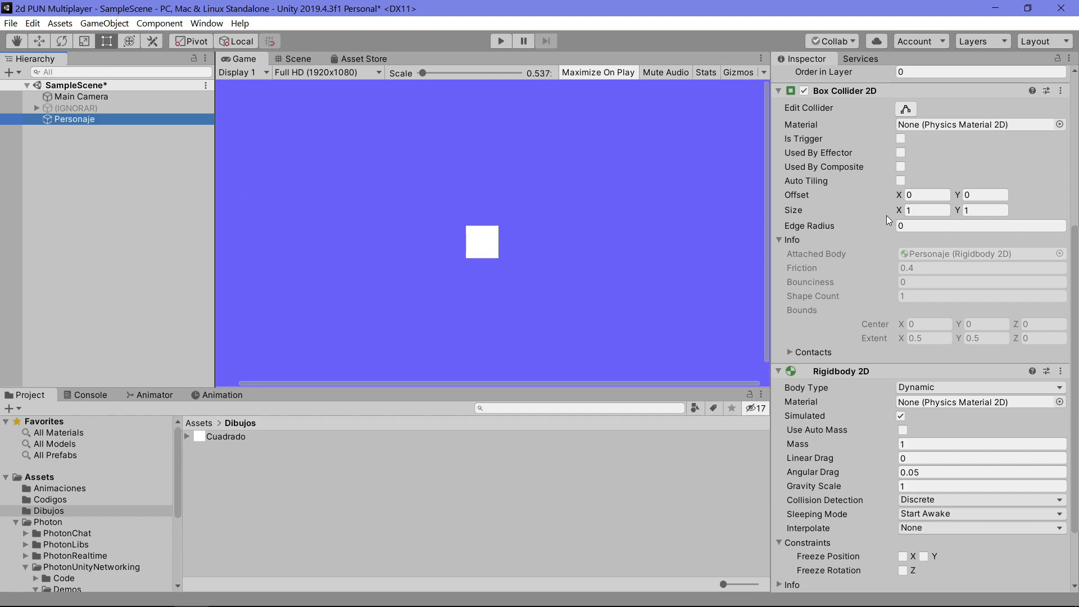
pyautogui.scroll(3, 886, 215)
pyautogui.click(908, 86)
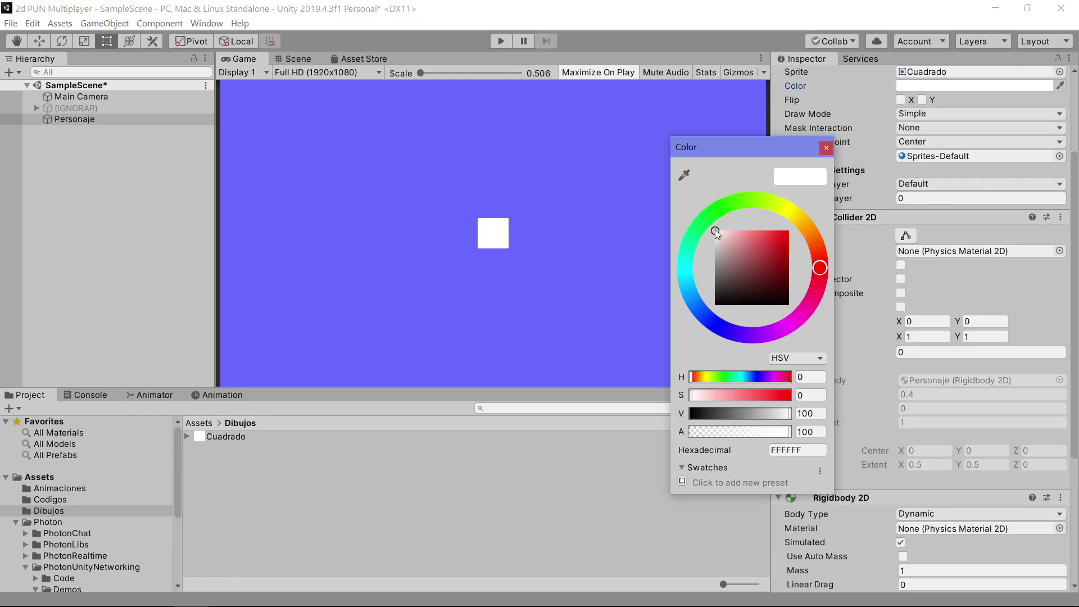
pyautogui.click(694, 231)
pyautogui.moveTo(753, 253); pyautogui.dragTo(780, 221)
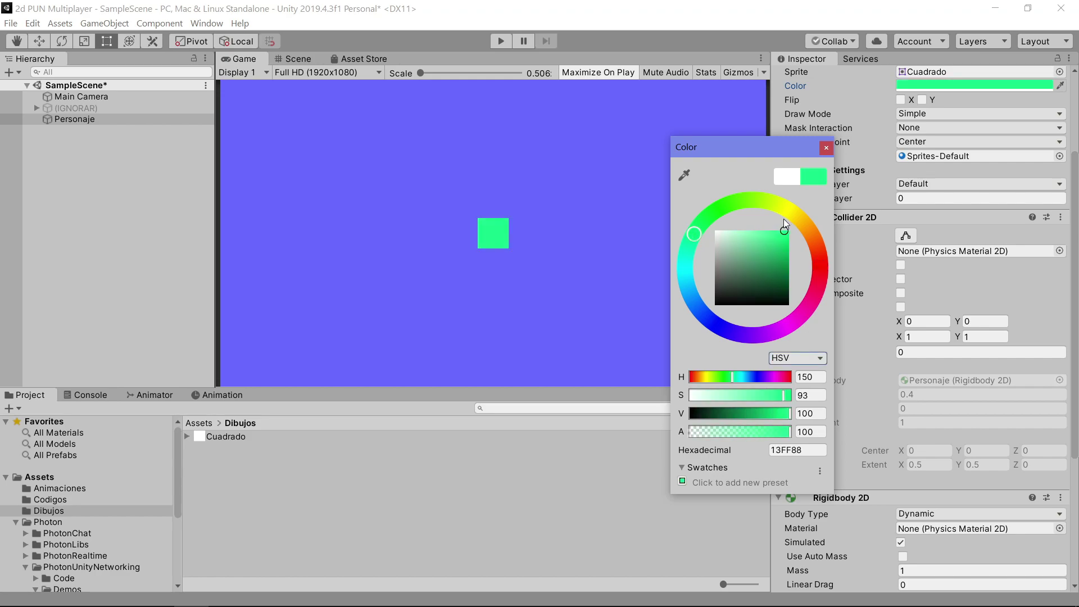
pyautogui.click(830, 150)
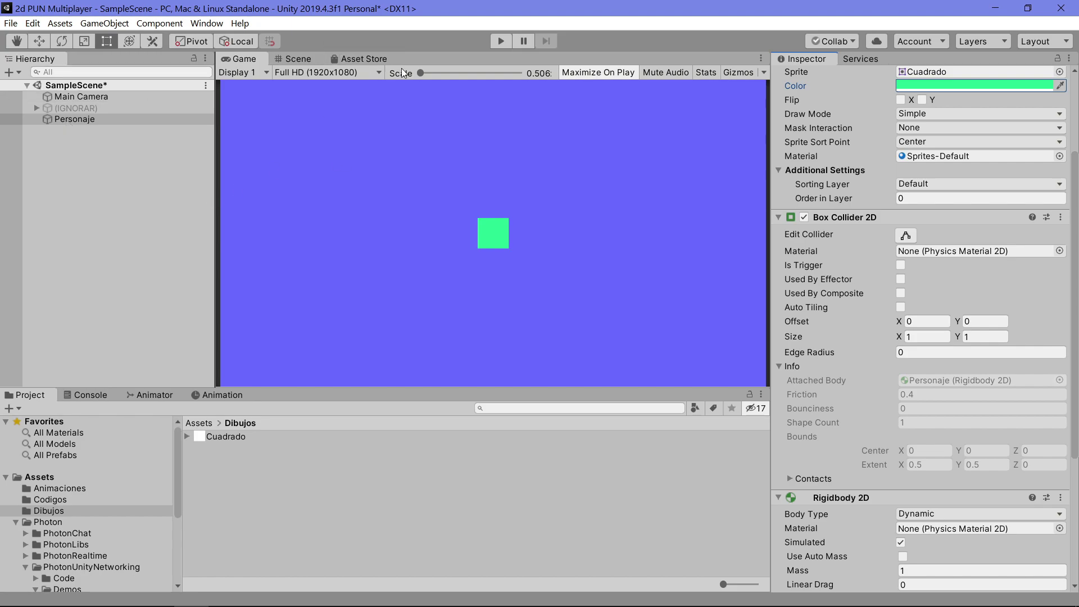
# Zoom the Game view in on the green square and reselect Personaje.
pyautogui.click(420, 73)
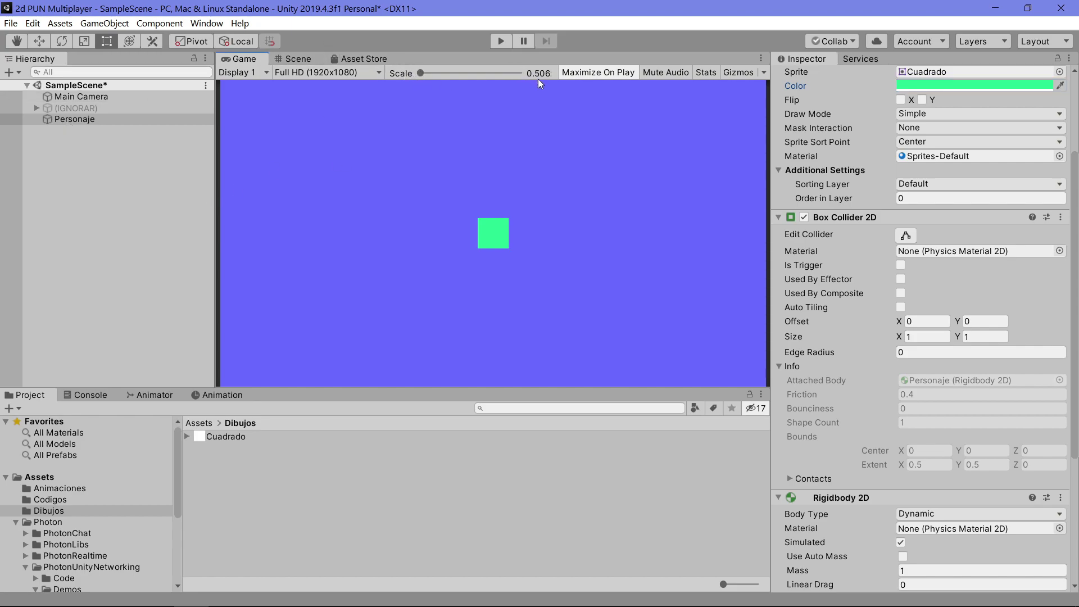
pyautogui.scroll(2, 443, 233)
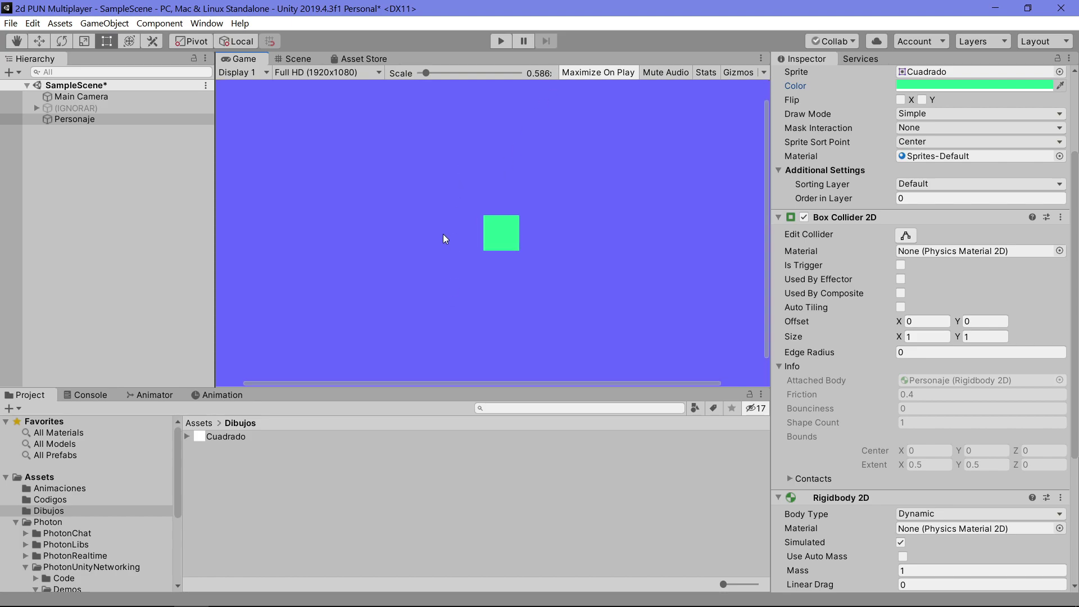
pyautogui.scroll(2, 450, 198)
pyautogui.scroll(2, 469, 260)
pyautogui.scroll(2, 496, 184)
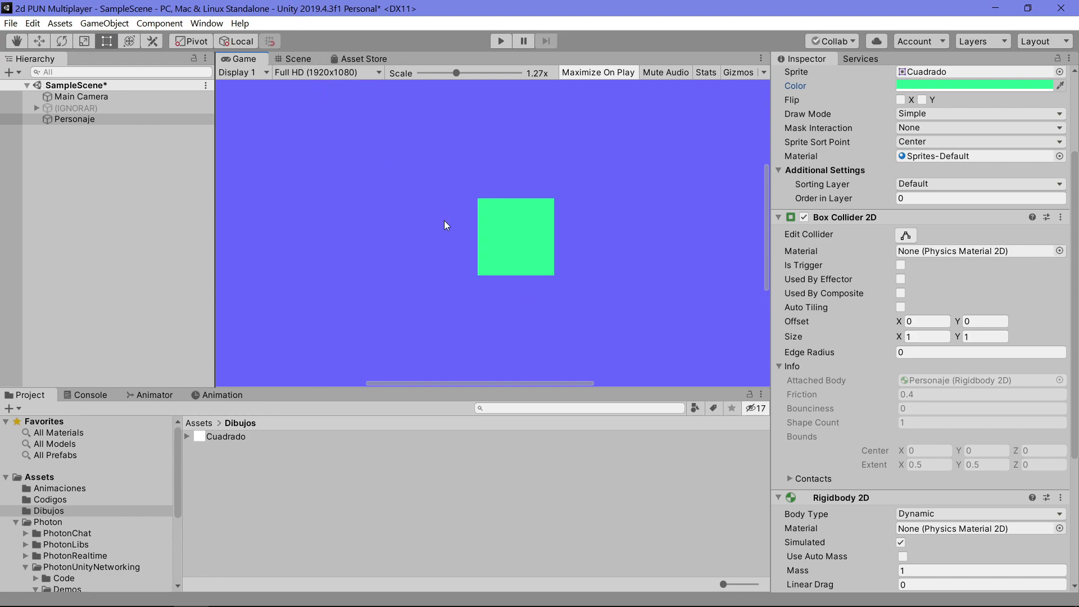
pyautogui.scroll(2, 439, 235)
pyautogui.scroll(3, 445, 256)
pyautogui.scroll(1, 445, 256)
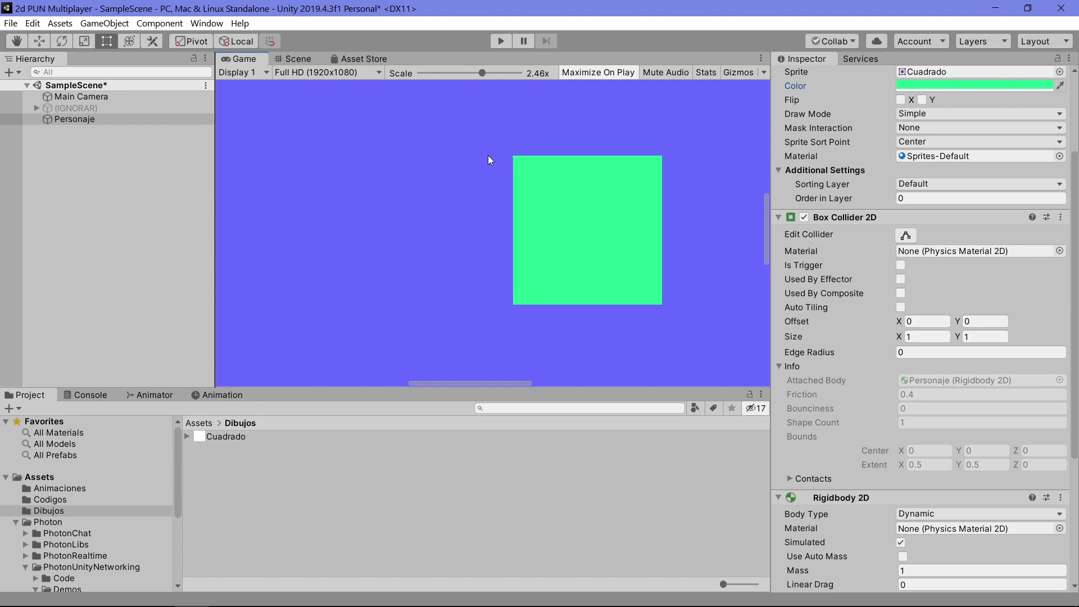
pyautogui.click(282, 61)
pyautogui.click(246, 58)
pyautogui.moveTo(481, 76); pyautogui.dragTo(375, 59)
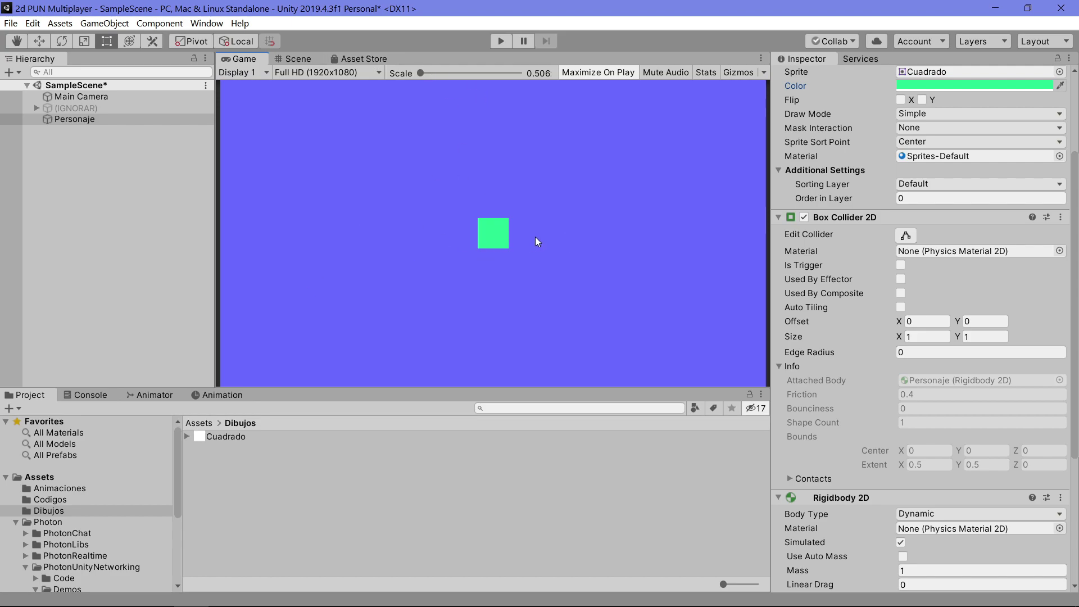
pyautogui.click(74, 120)
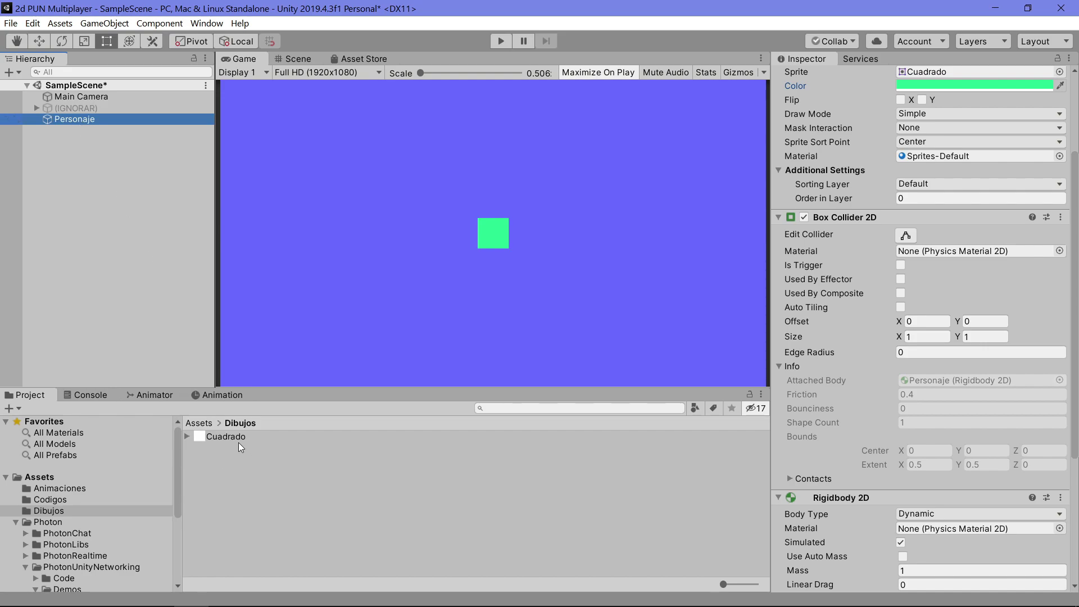
# Create a Cuadrado object from the sprite and move it lower left of the player.
pyautogui.moveTo(238, 442); pyautogui.dragTo(122, 216)
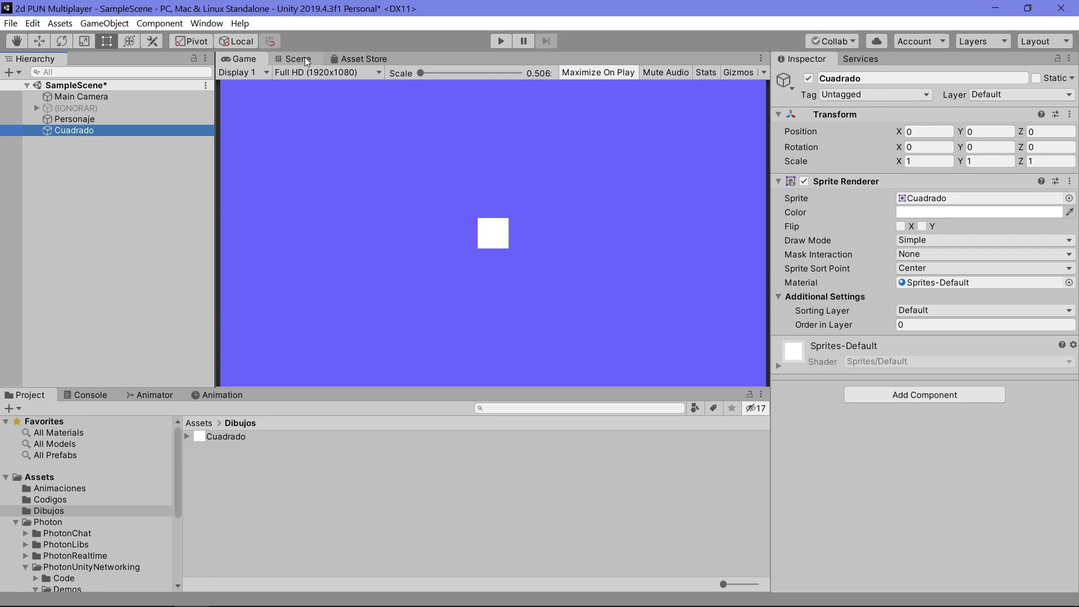
pyautogui.click(306, 60)
pyautogui.scroll(-2, 419, 219)
pyautogui.moveTo(446, 253); pyautogui.dragTo(322, 270)
pyautogui.click(245, 59)
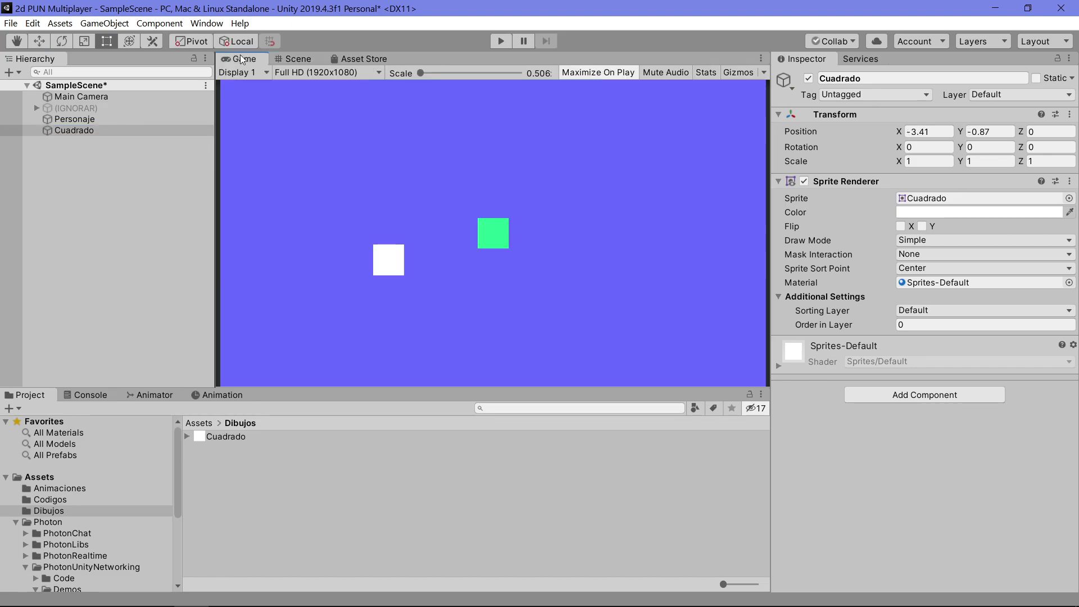
pyautogui.click(297, 58)
# Add a Box Collider 2D to the new Cuadrado square.
pyautogui.click(894, 394)
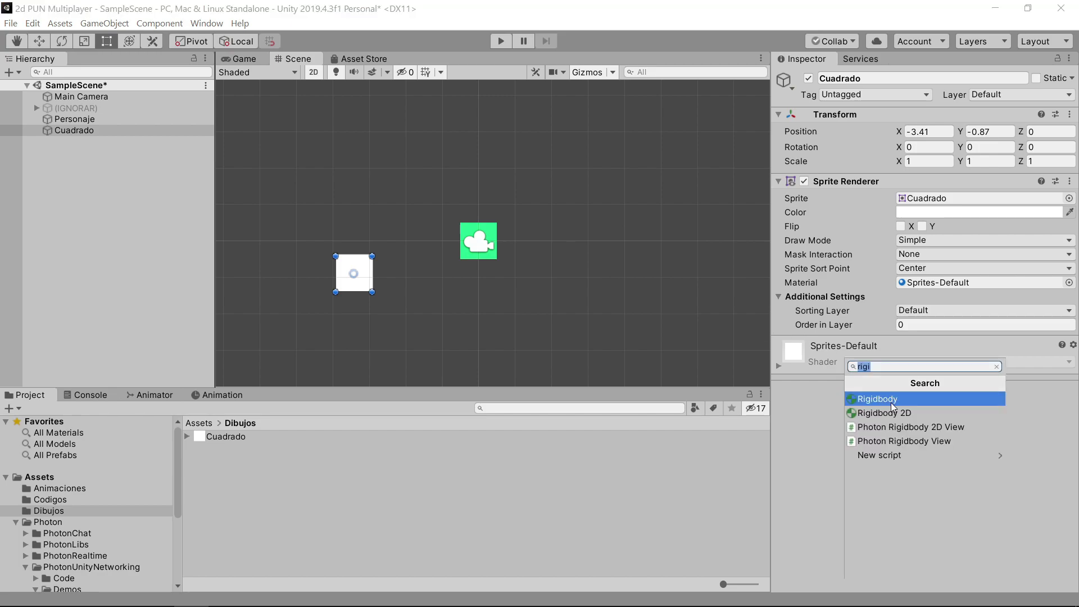
pyautogui.write('box')
pyautogui.click(890, 413)
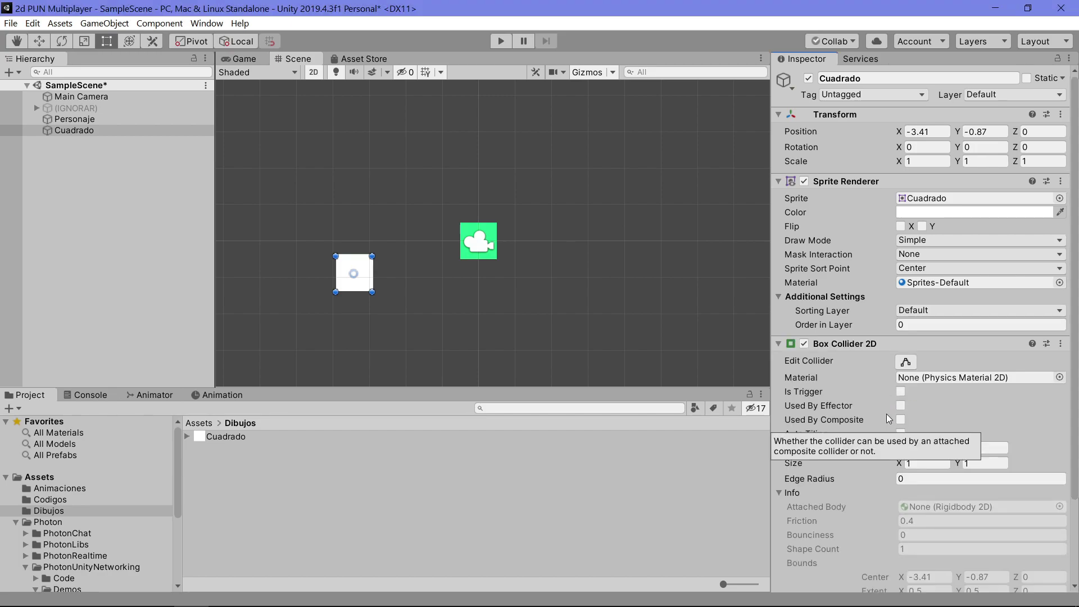
pyautogui.click(88, 131)
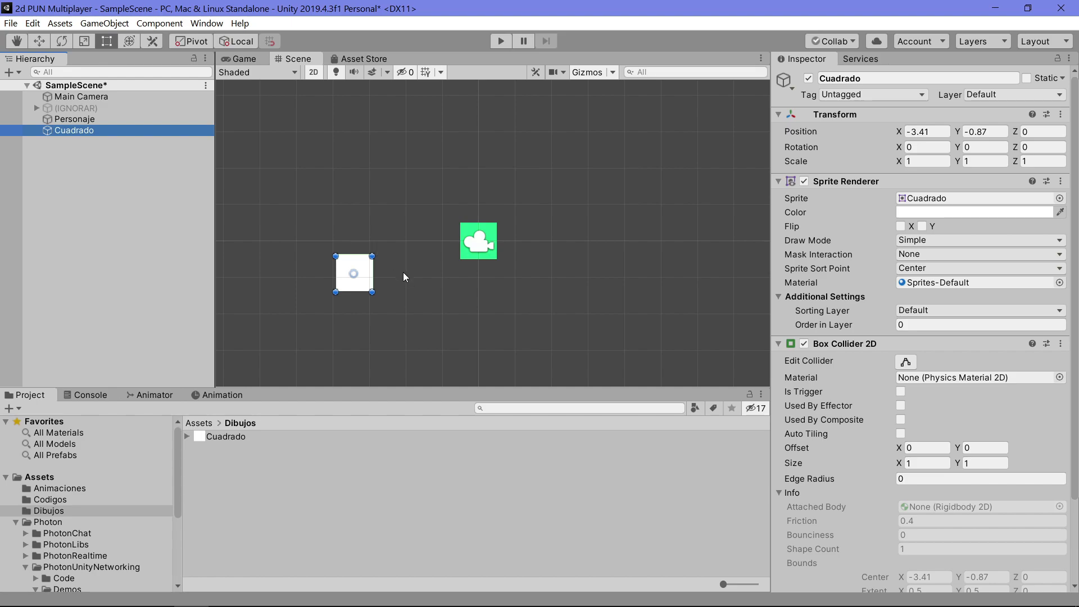
# Stretch Cuadrado into a wide bar (scale 4.78×1.33) positioned at (-7.39, 1.08).
pyautogui.scroll(-2, 279, 246)
pyautogui.moveTo(338, 248); pyautogui.dragTo(439, 250, button='middle')
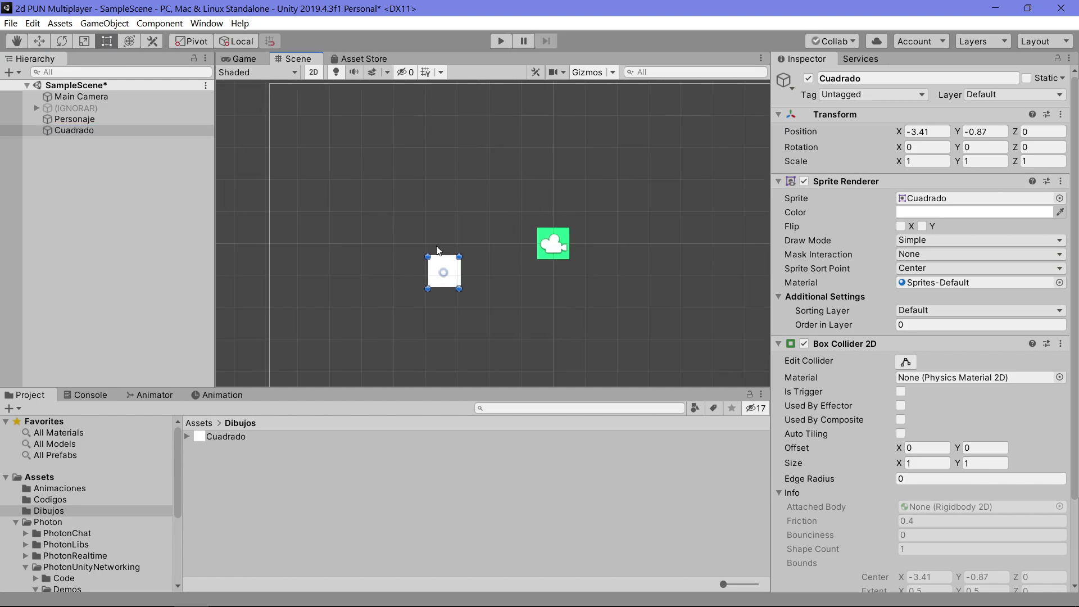
pyautogui.moveTo(427, 268)
pyautogui.mouseDown()
pyautogui.moveTo(254, 267)
pyautogui.moveTo(295, 245)
pyautogui.mouseUp()
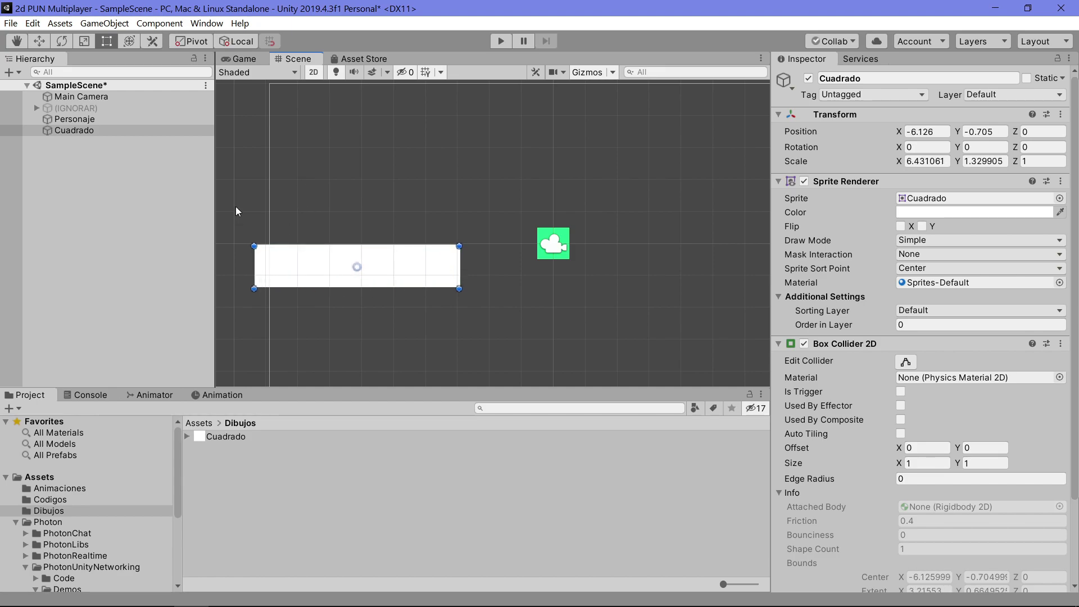
pyautogui.click(904, 364)
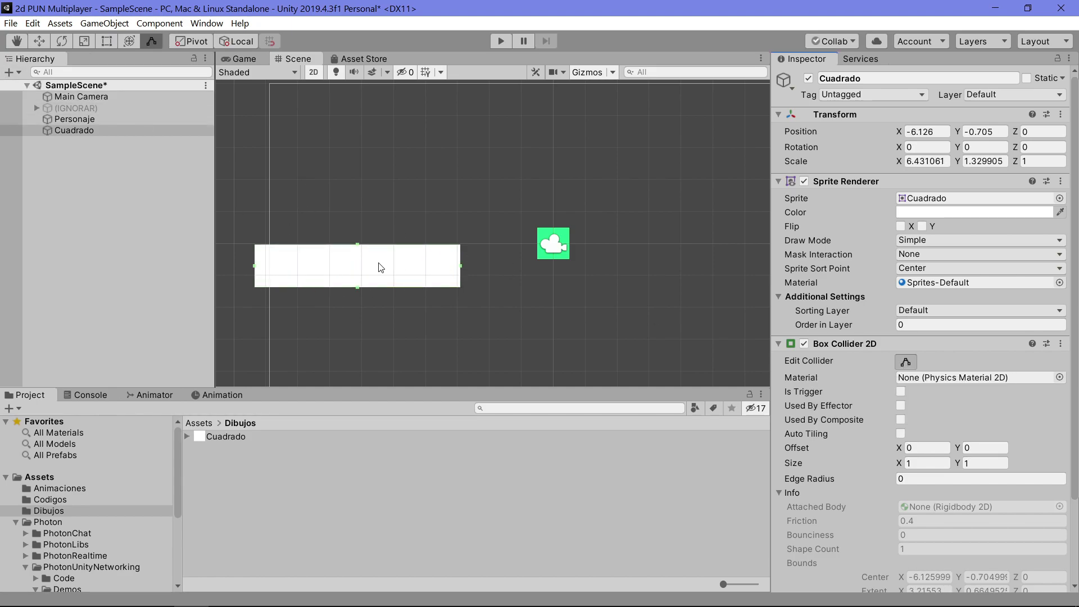
pyautogui.click(900, 364)
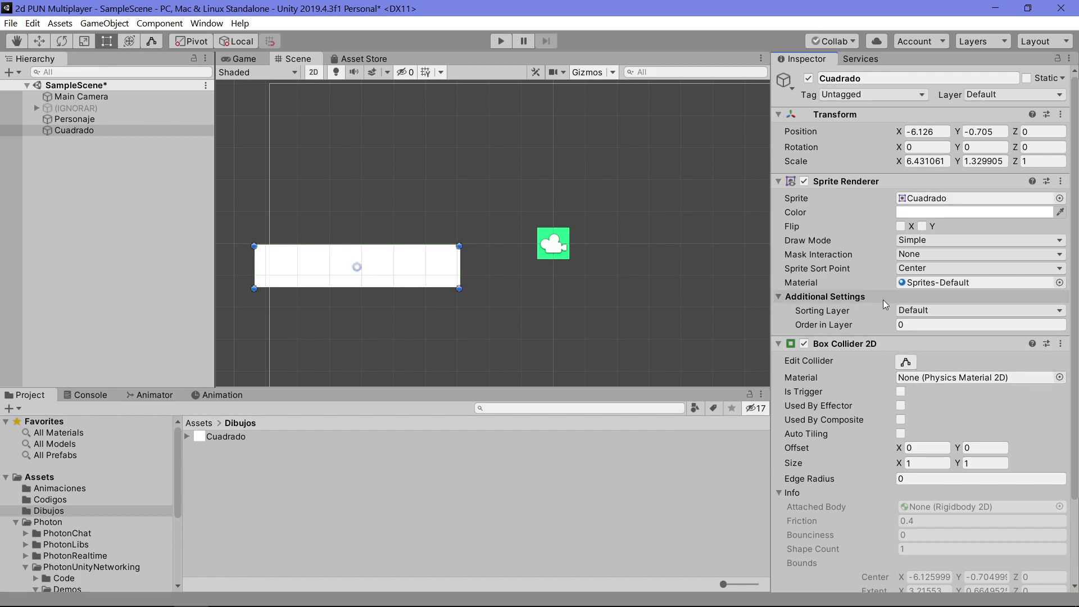
pyautogui.click(95, 130)
pyautogui.click(237, 55)
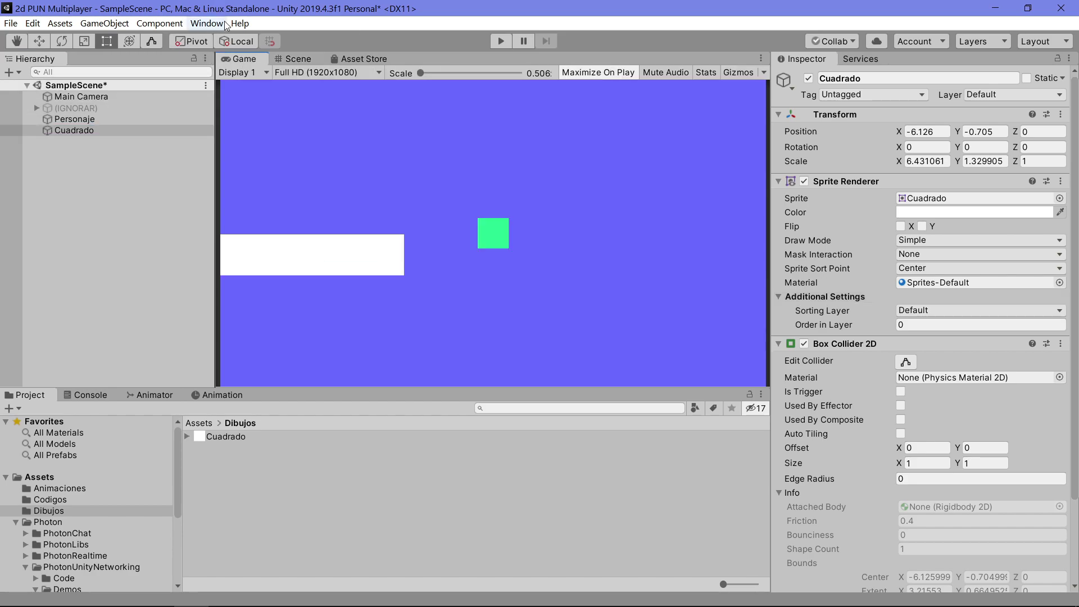
pyautogui.click(303, 58)
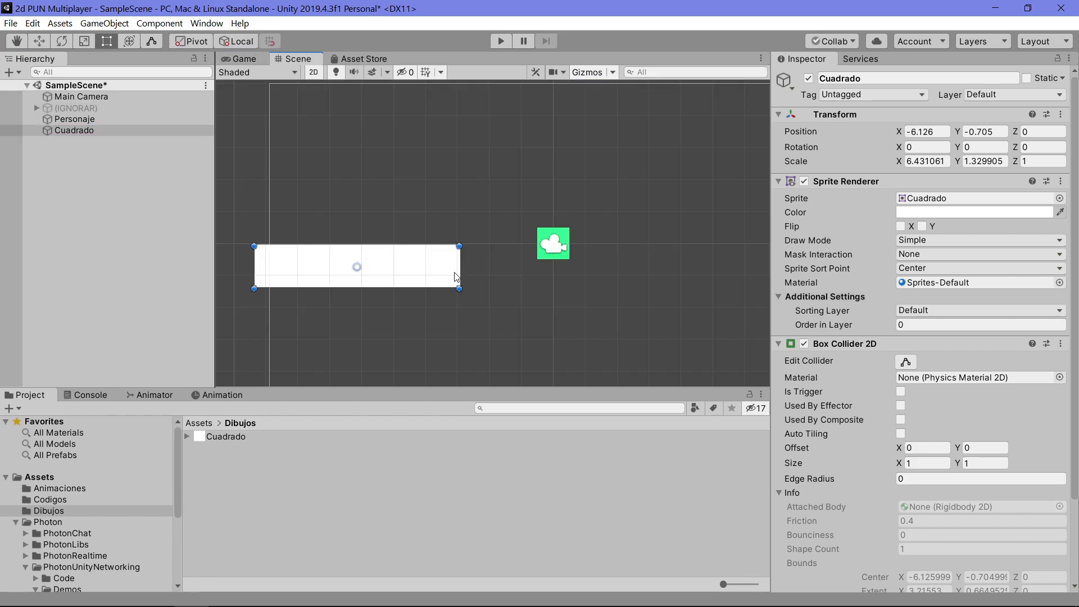
pyautogui.moveTo(462, 272)
pyautogui.mouseDown()
pyautogui.moveTo(405, 272)
pyautogui.moveTo(352, 217)
pyautogui.mouseUp()
pyautogui.click(231, 60)
pyautogui.click(281, 58)
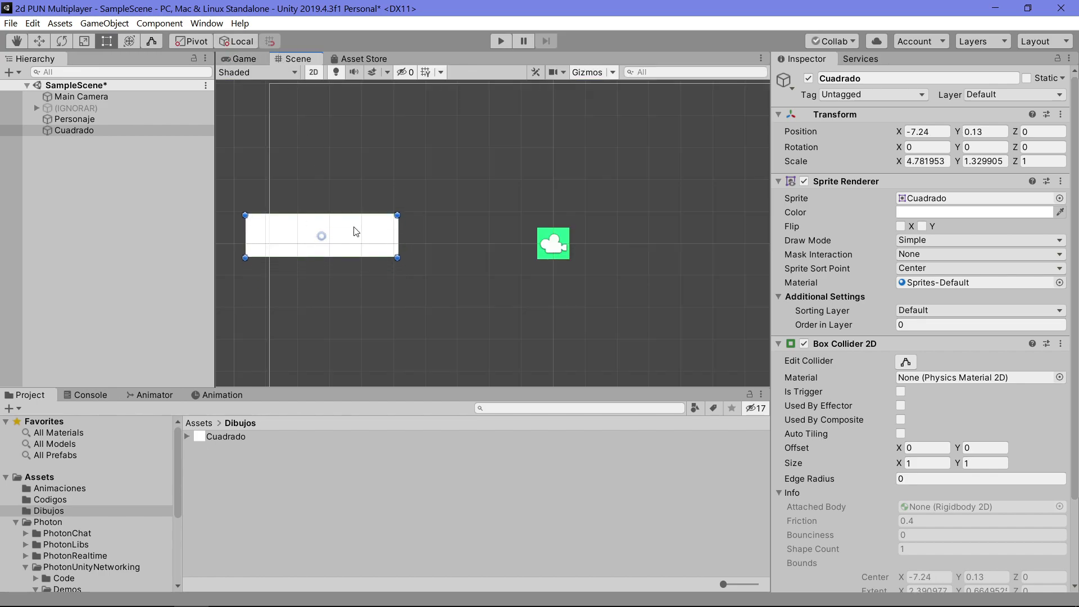
pyautogui.click(114, 132)
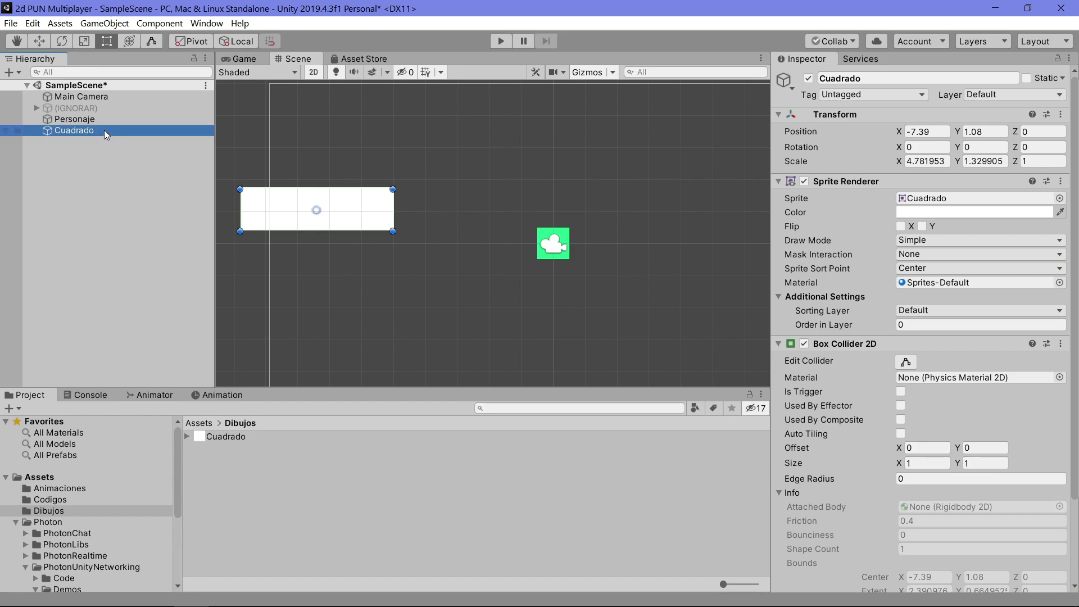
# Rename the Cuadrado object to Plataforma.
pyautogui.click(103, 125)
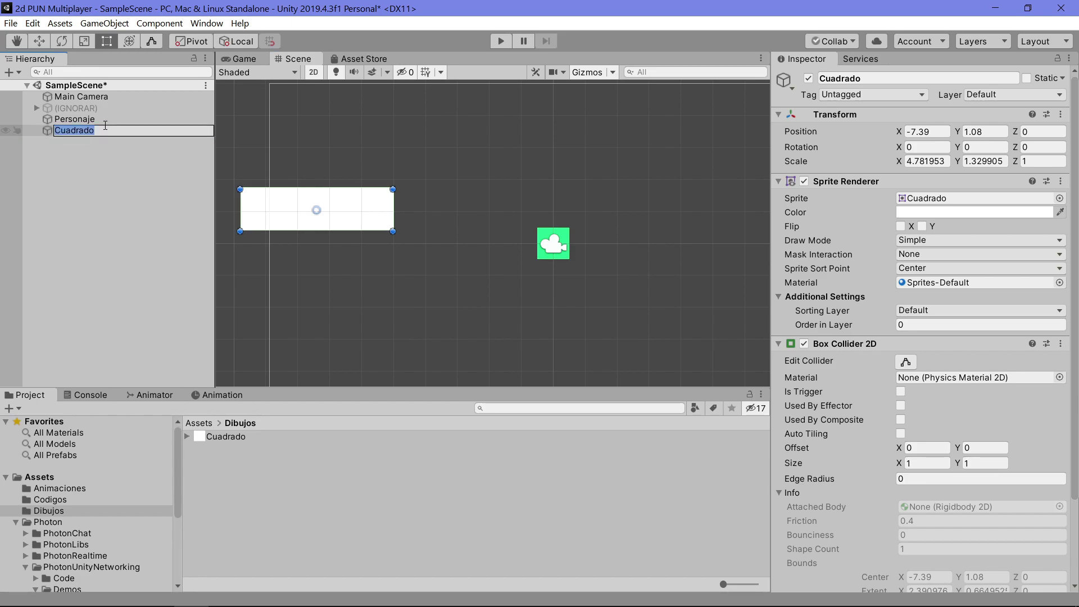
pyautogui.write('PL')
pyautogui.write('lat')
pyautogui.write('aforma')
pyautogui.press('Return')
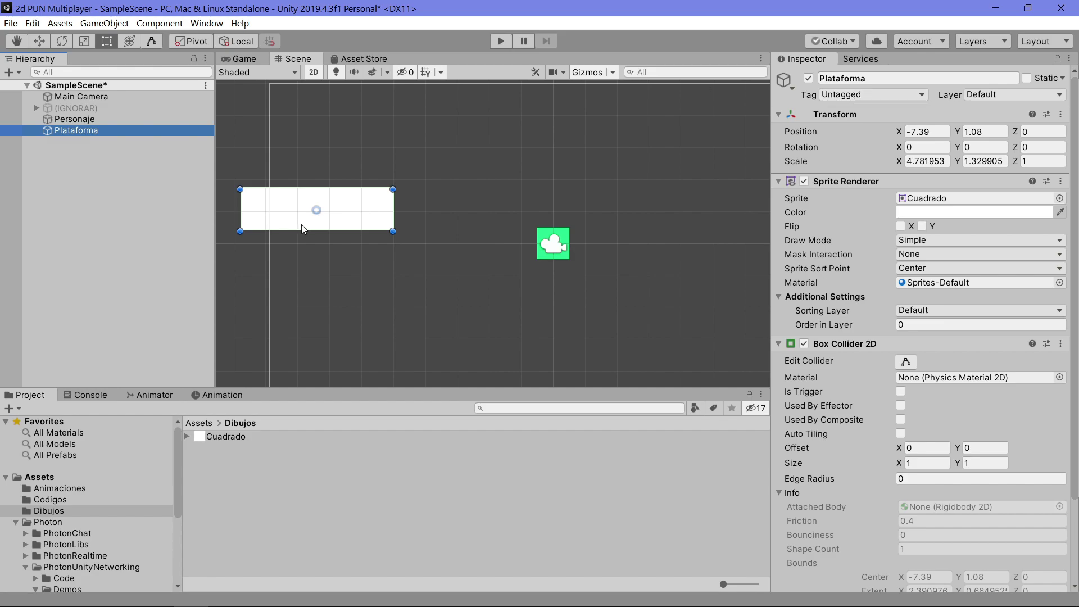
# Open the project's tag settings from Plataforma's Tag list and clear existing tag entries.
pyautogui.click(884, 94)
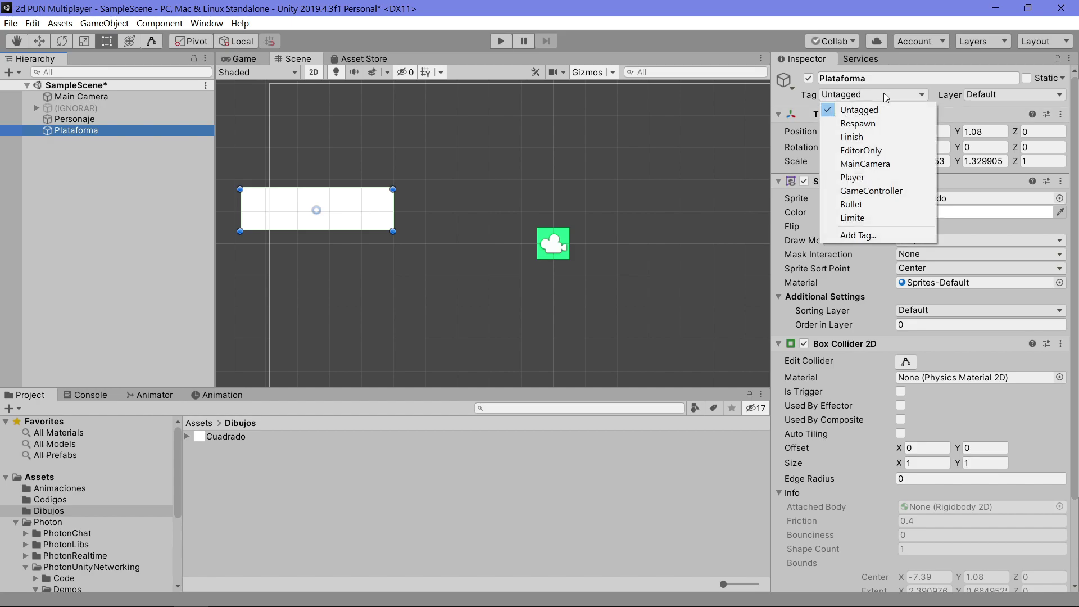
pyautogui.click(855, 235)
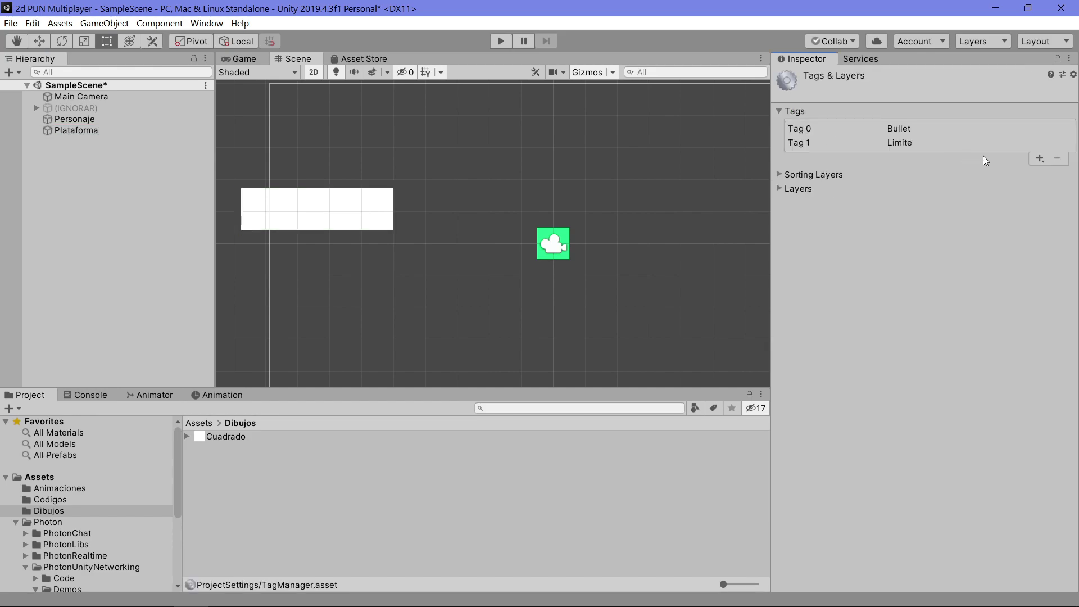
pyautogui.click(972, 145)
pyautogui.click(1057, 158)
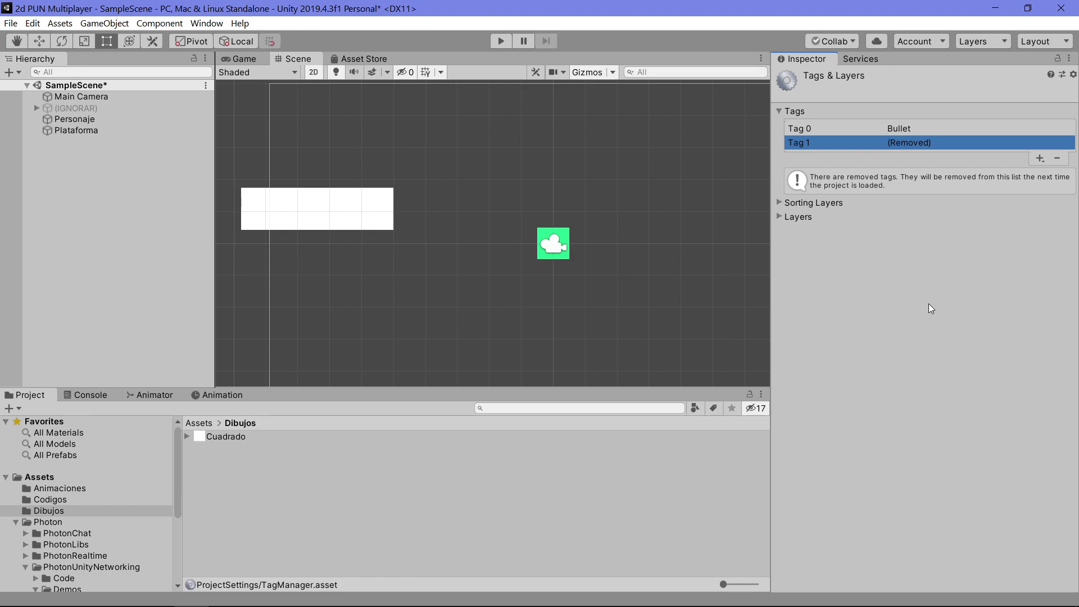
pyautogui.click(114, 130)
# Create and save a new tag named Limite.
pyautogui.click(846, 99)
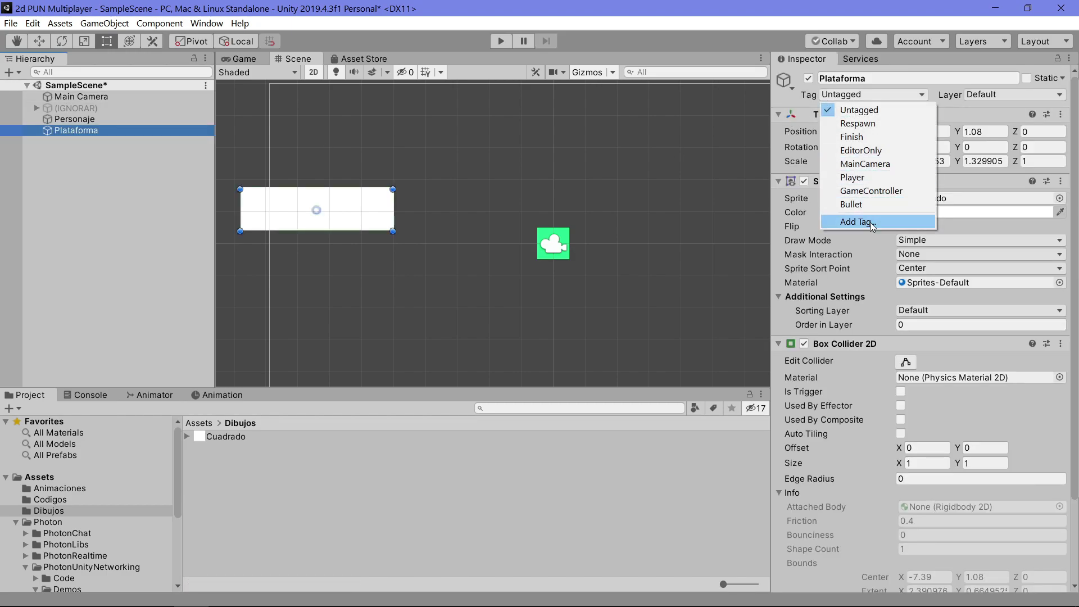
pyautogui.click(861, 221)
pyautogui.click(938, 145)
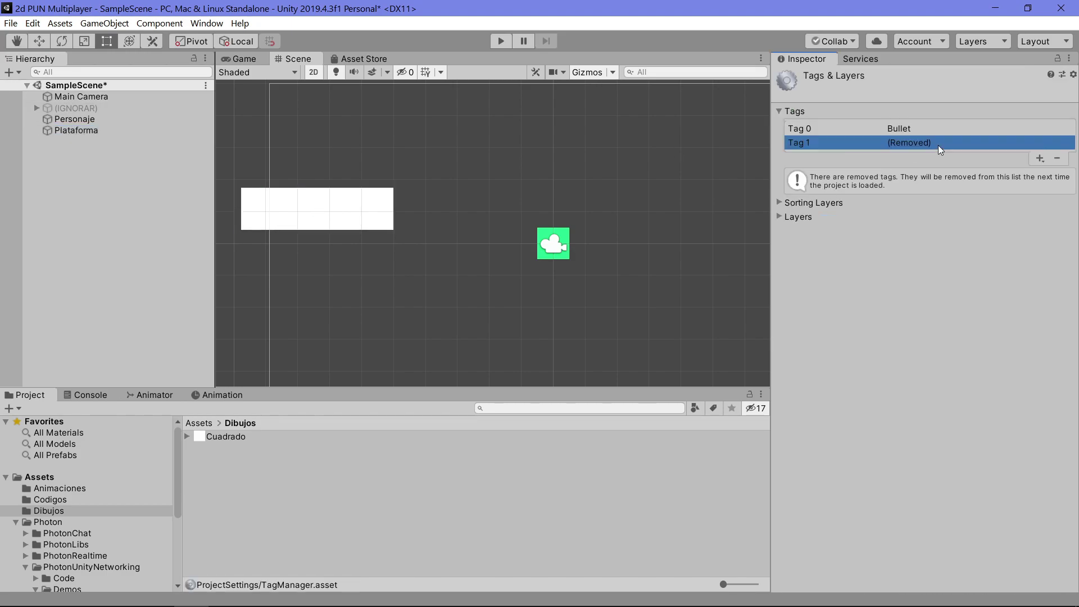
pyautogui.click(1039, 159)
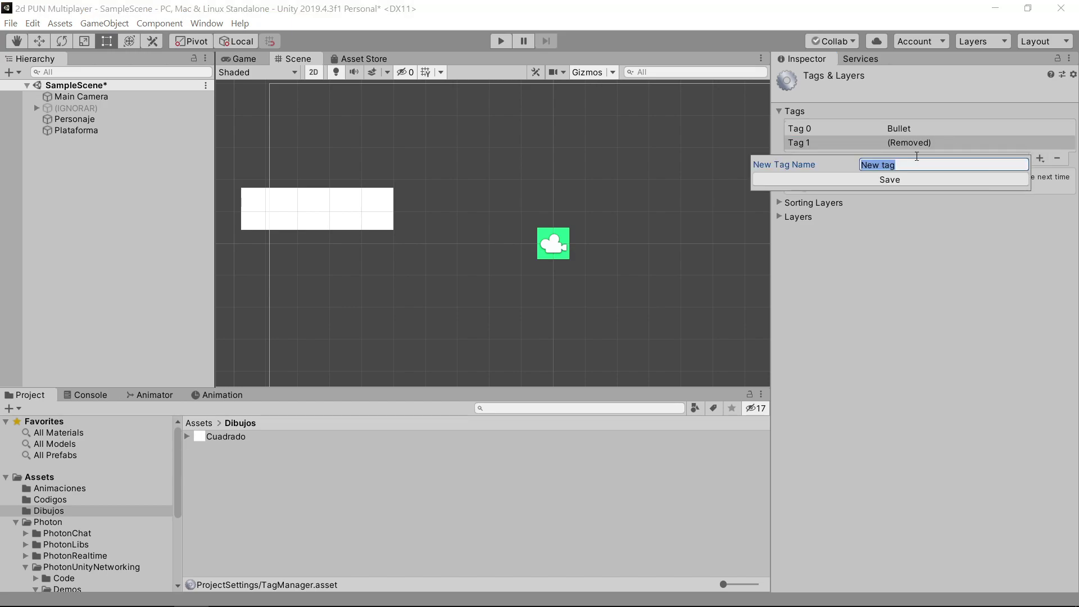
pyautogui.write('P')
pyautogui.write('laf')
pyautogui.press('BackSpace')
pyautogui.press('BackSpace')
pyautogui.press('BackSpace')
pyautogui.press('BackSpace')
pyautogui.write('L')
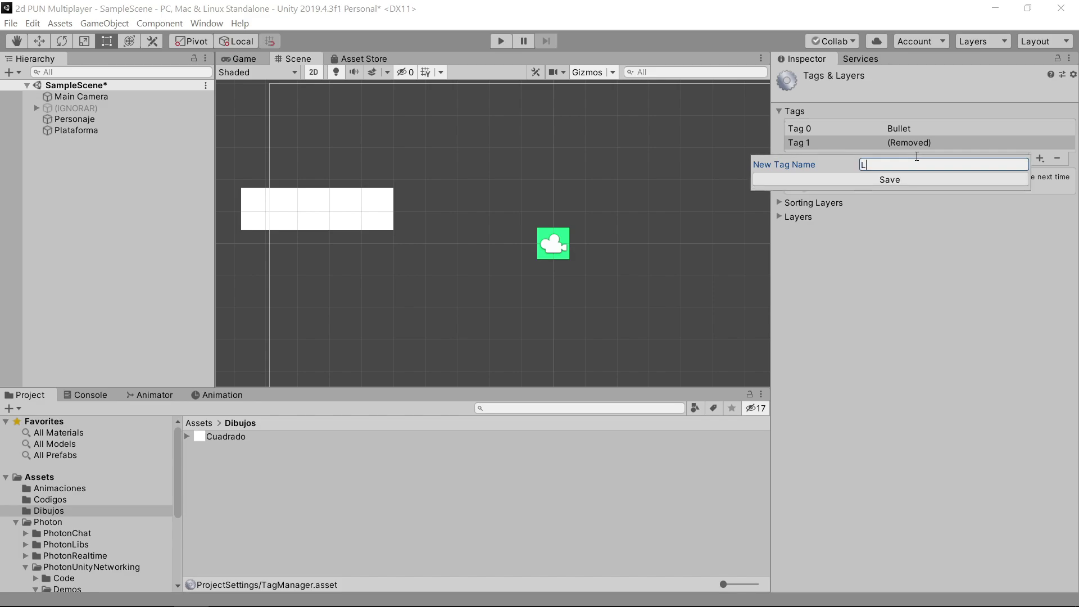
pyautogui.write('imite')
pyautogui.press('Return')
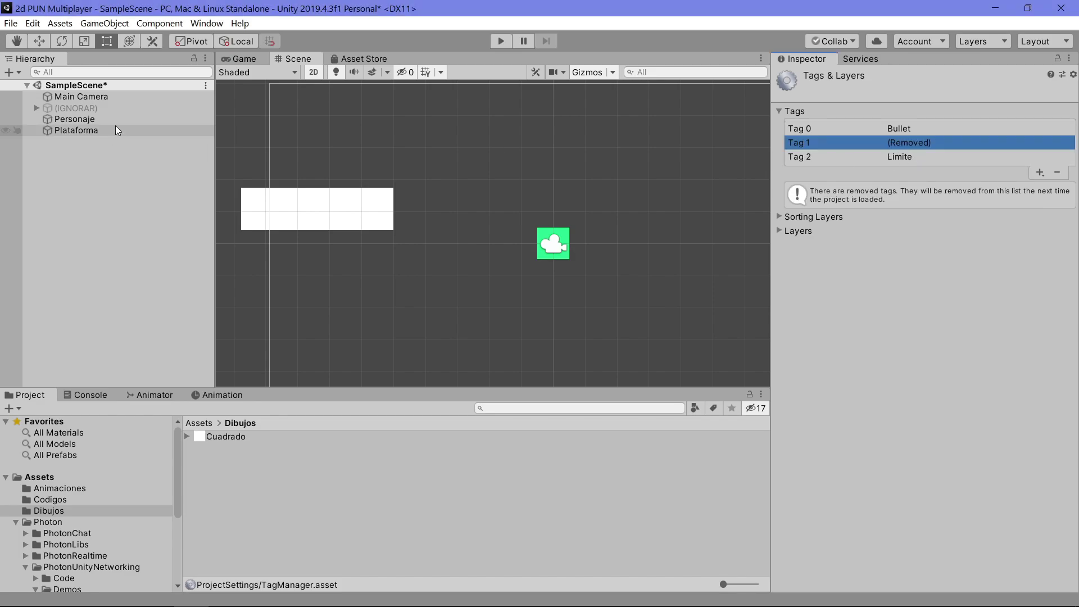
pyautogui.click(107, 120)
# Duplicate Plataforma and drag the copy to the right side of the frame.
pyautogui.click(101, 131)
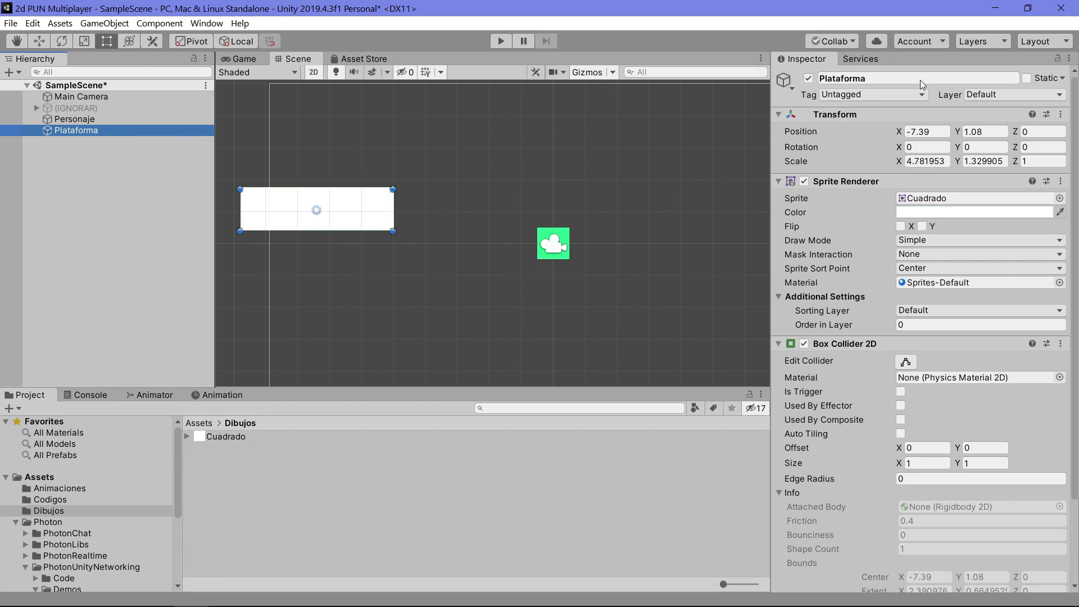
pyautogui.click(240, 59)
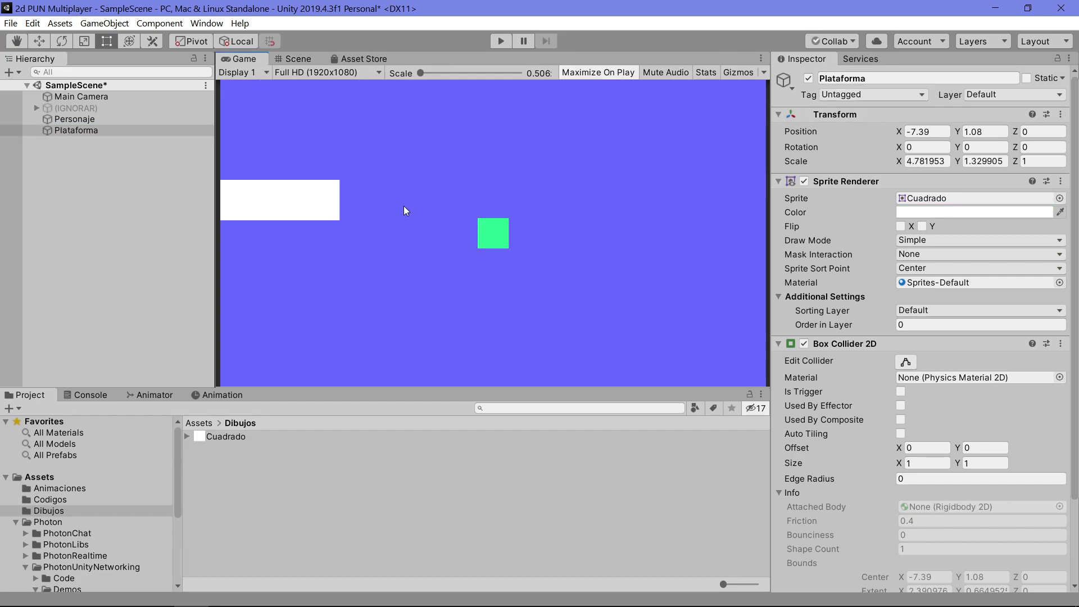
pyautogui.click(294, 59)
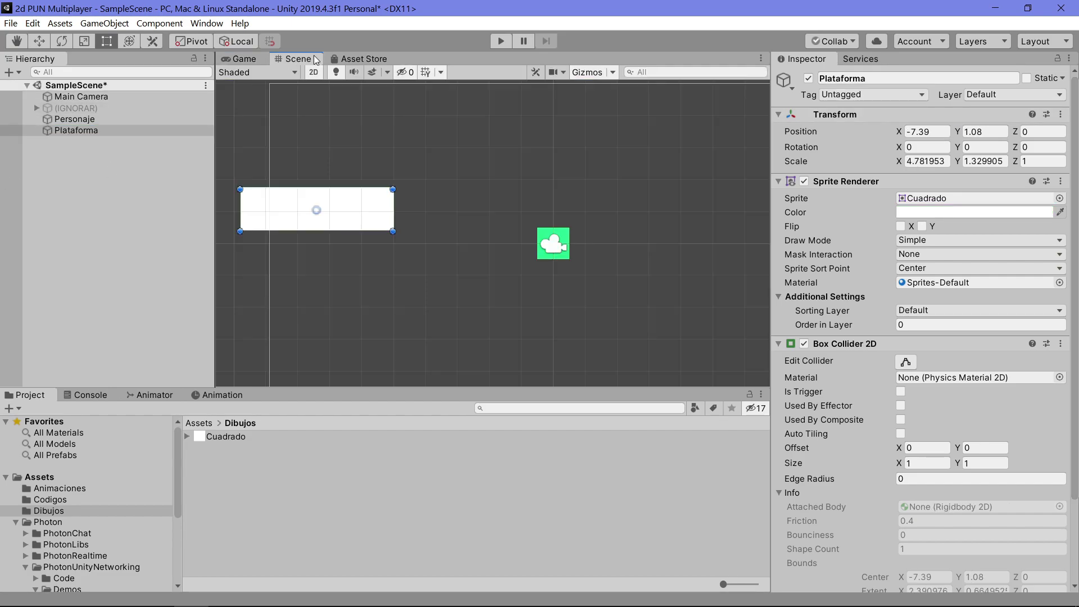
pyautogui.click(93, 130)
pyautogui.rightClick(93, 129)
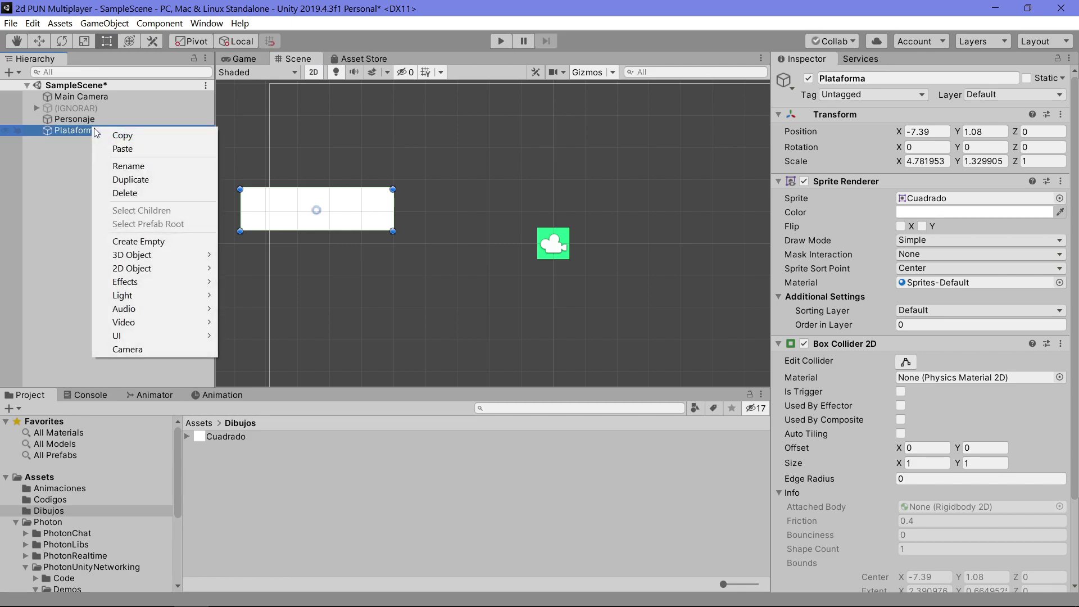
pyautogui.click(154, 180)
pyautogui.scroll(-3, 412, 258)
pyautogui.moveTo(395, 219); pyautogui.dragTo(753, 215)
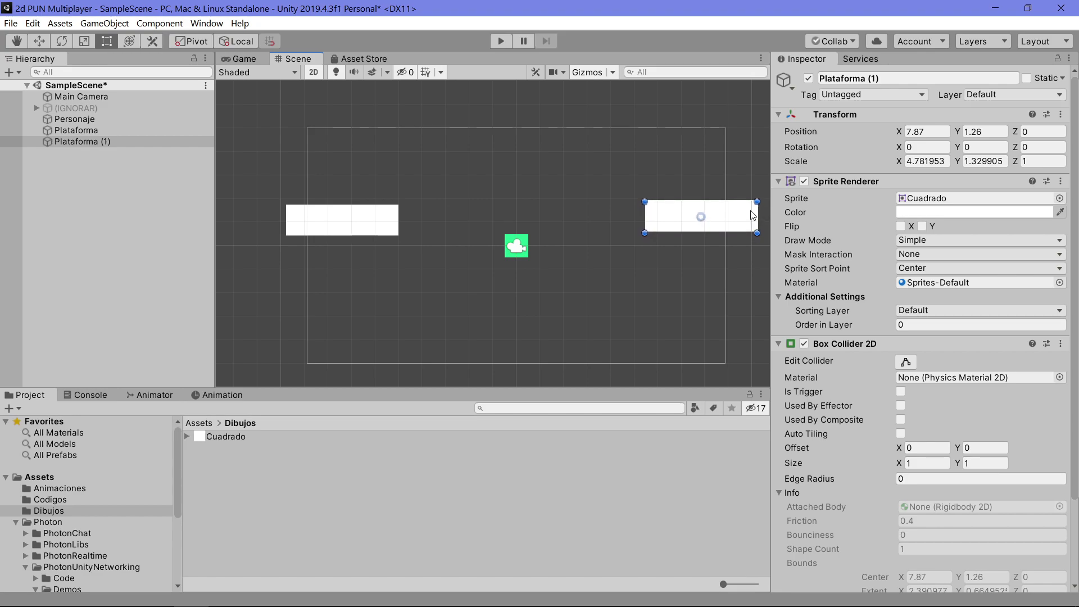
# Copy the left platform's X -7.39 and set Plataforma (1) Position X to 7.39.
pyautogui.click(348, 227)
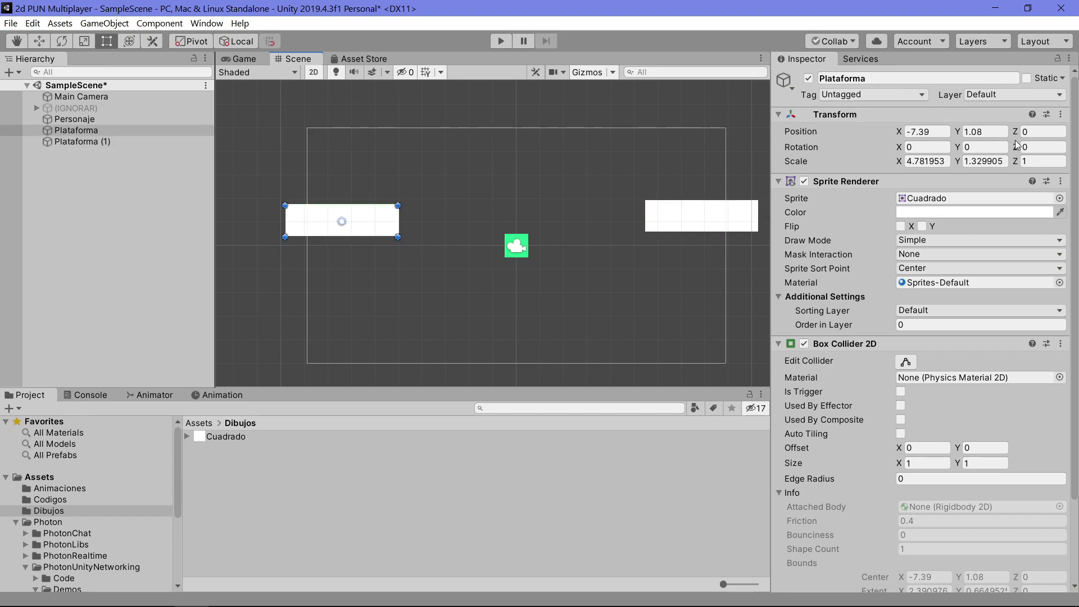
pyautogui.click(980, 131)
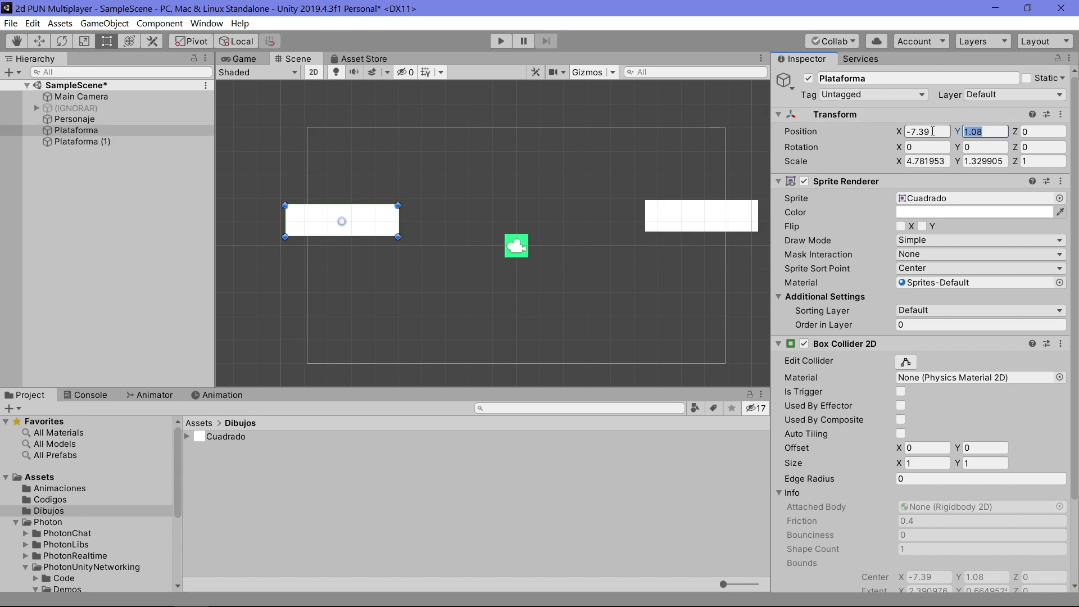
pyautogui.click(115, 142)
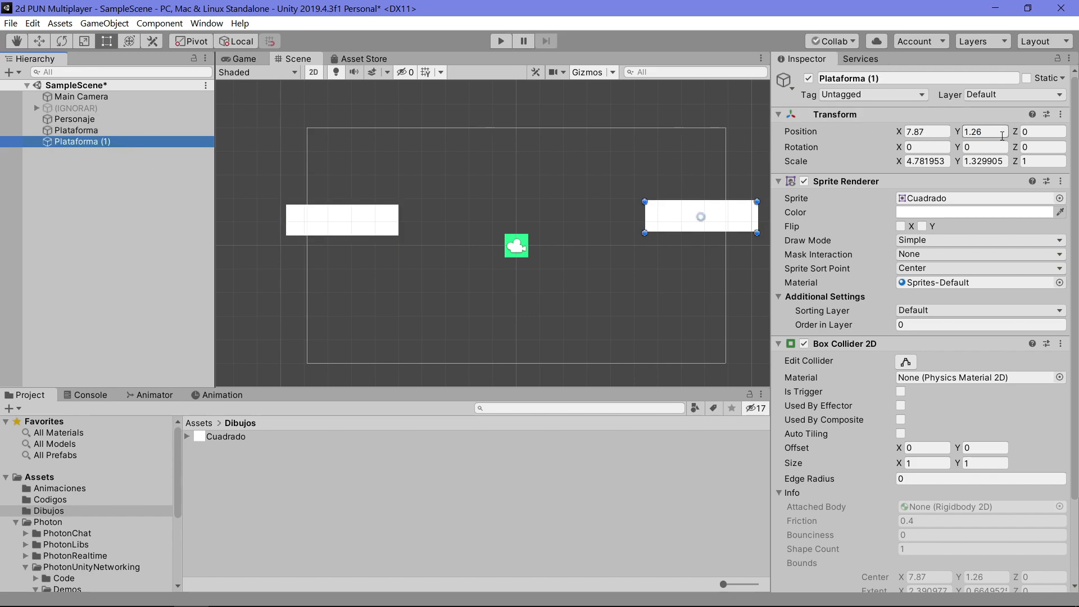
pyautogui.click(76, 130)
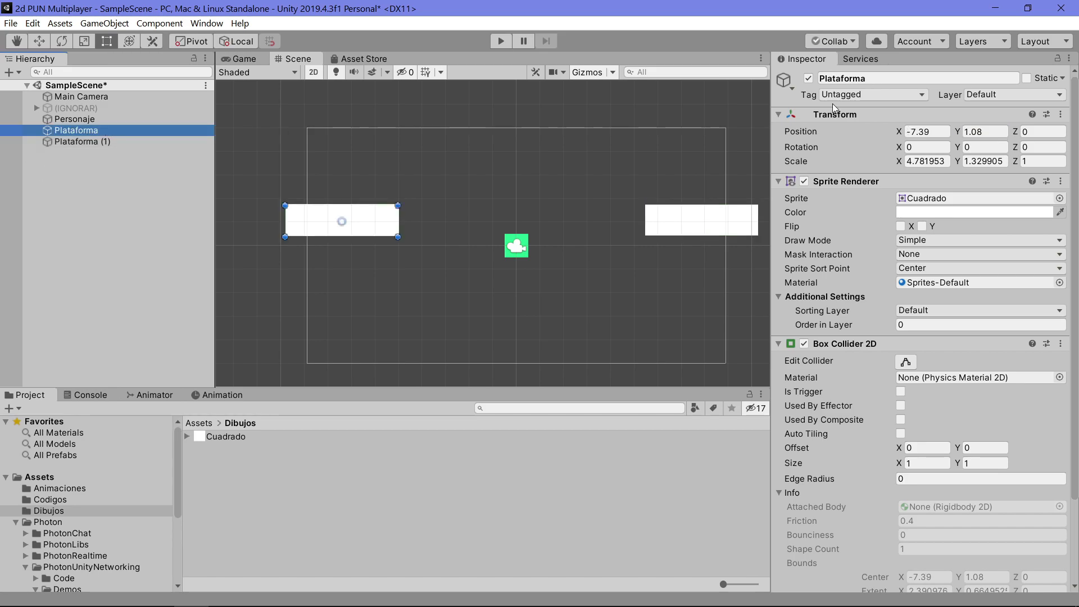
pyautogui.click(929, 133)
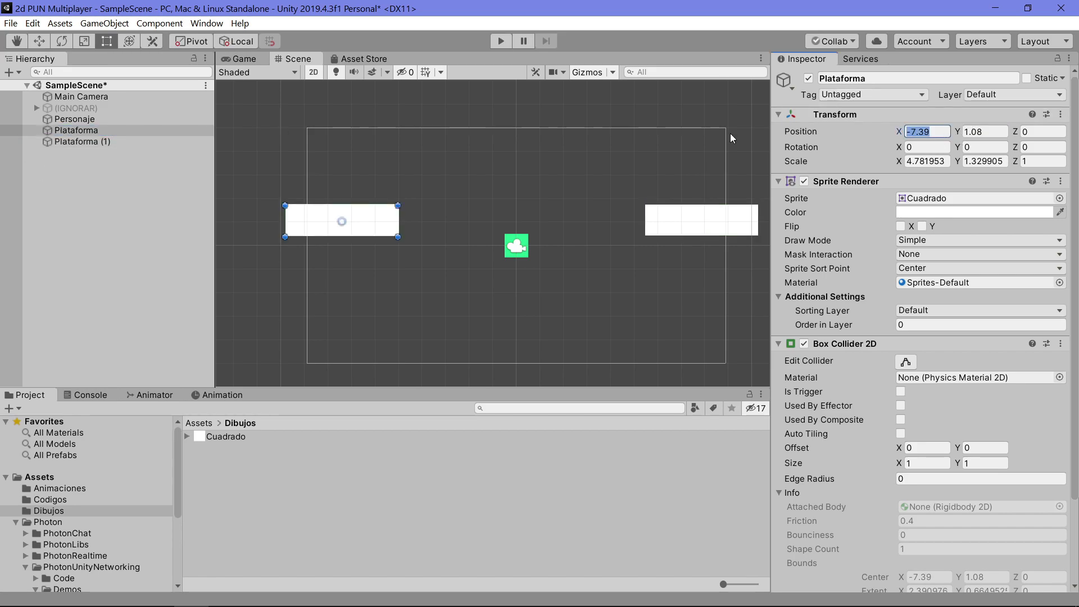
pyautogui.click(114, 142)
pyautogui.click(947, 132)
pyautogui.hotkey('ctrl', 'v')
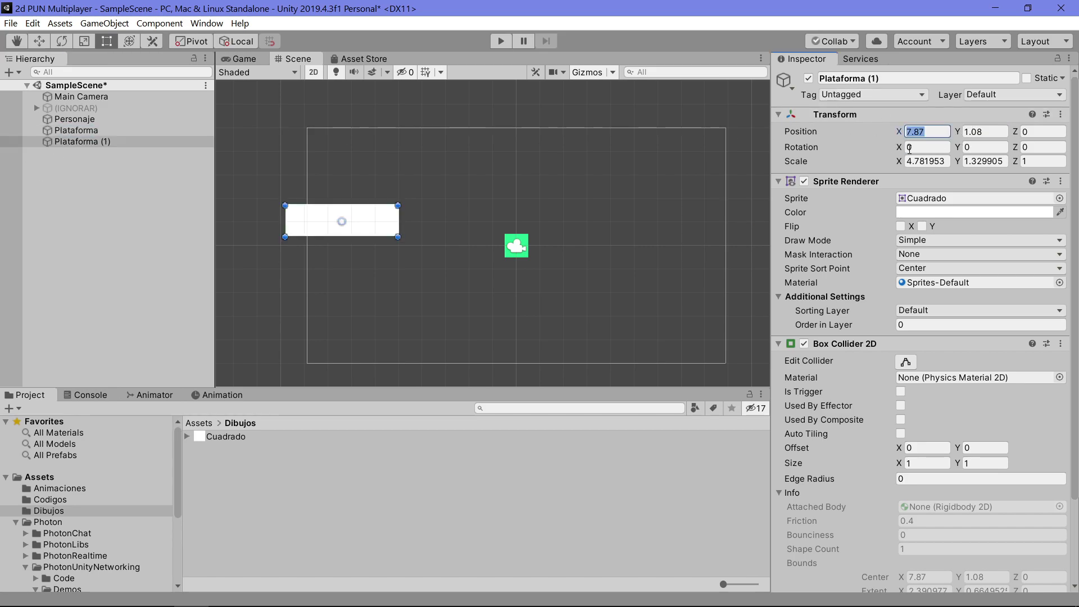
pyautogui.press('BackSpace')
pyautogui.write('39')
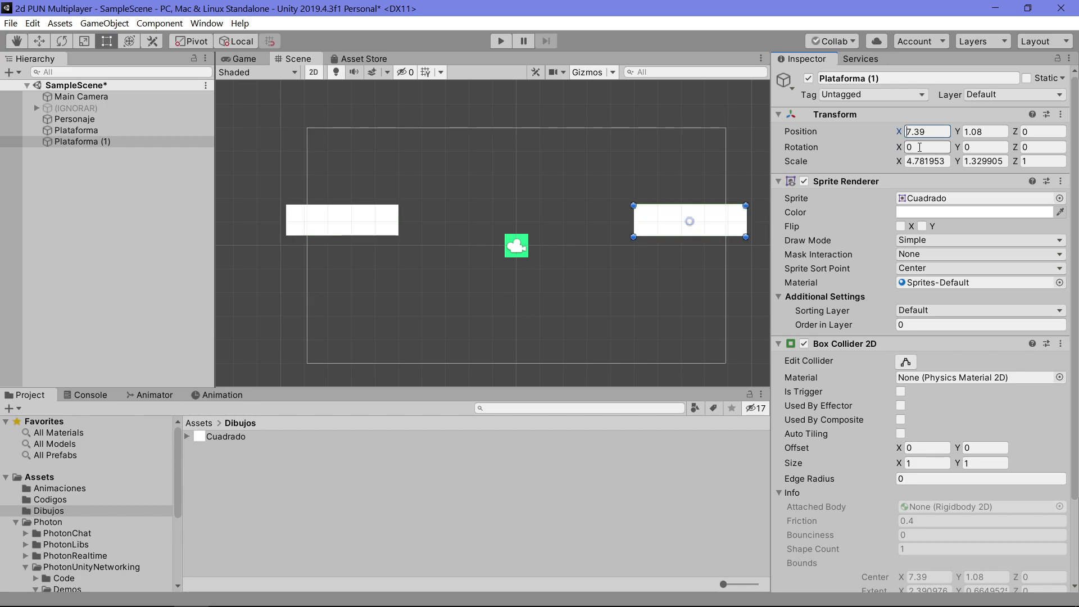
pyautogui.press('Return')
pyautogui.click(247, 62)
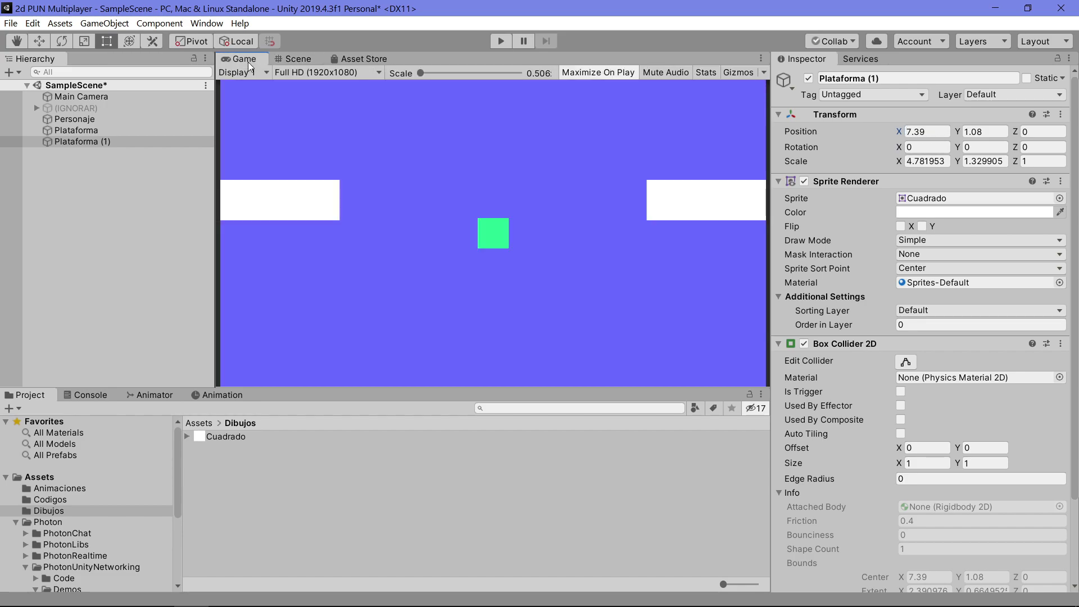
pyautogui.click(301, 58)
# Duplicate Plataforma (1), centre the copy at X 0 along the bottom, and stretch it wider.
pyautogui.click(114, 144)
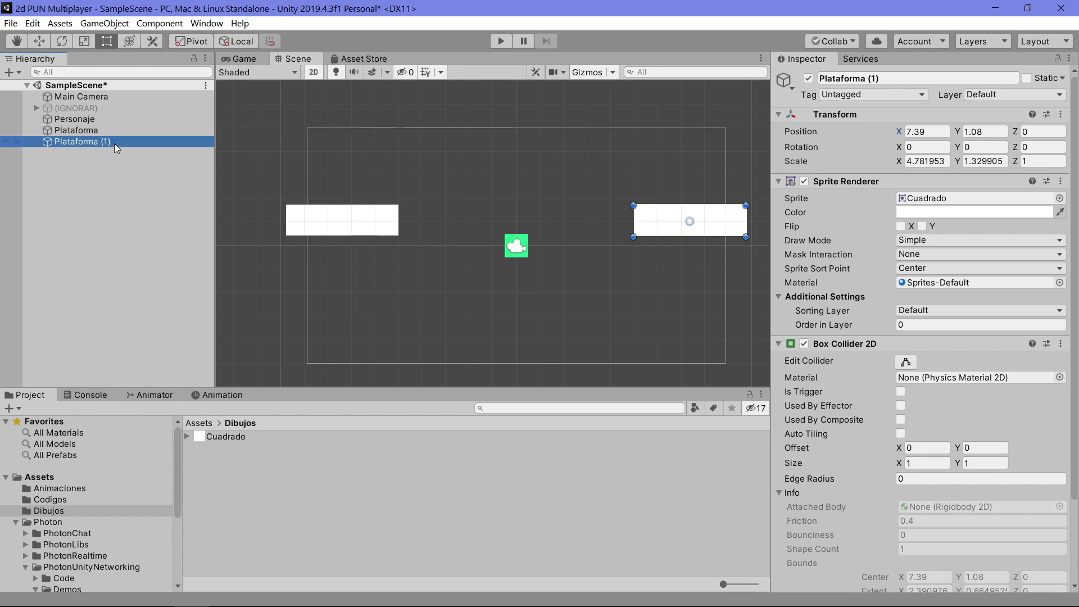
pyautogui.hotkey('ctrl', 'd')
pyautogui.moveTo(670, 220); pyautogui.dragTo(478, 329)
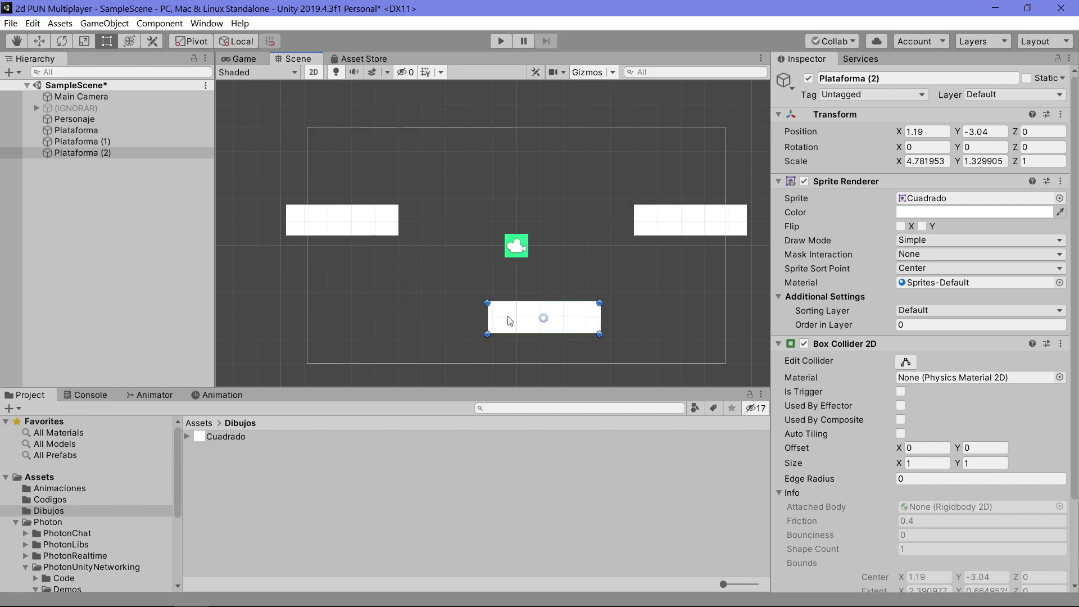
pyautogui.click(937, 133)
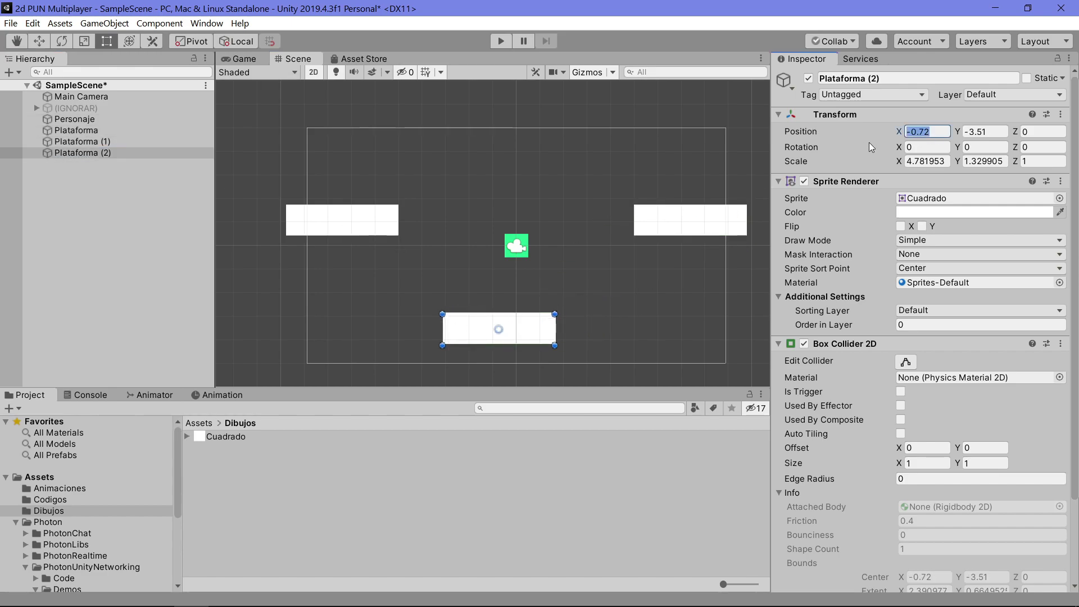
pyautogui.write('0')
pyautogui.click(495, 345)
pyautogui.moveTo(495, 345)
pyautogui.mouseDown()
pyautogui.moveTo(478, 373)
pyautogui.moveTo(409, 351)
pyautogui.mouseUp()
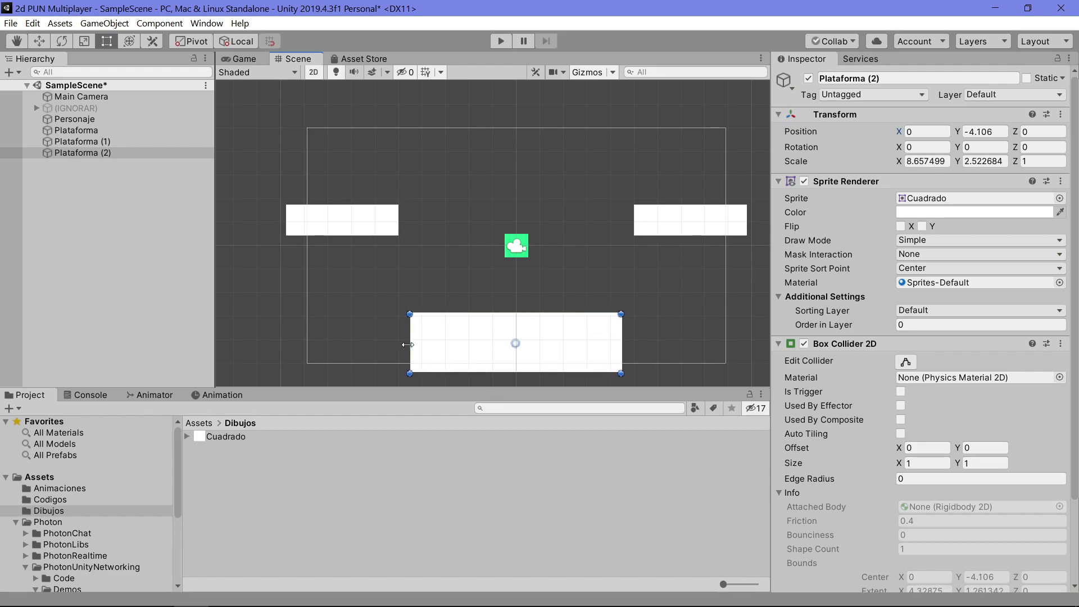
pyautogui.click(247, 59)
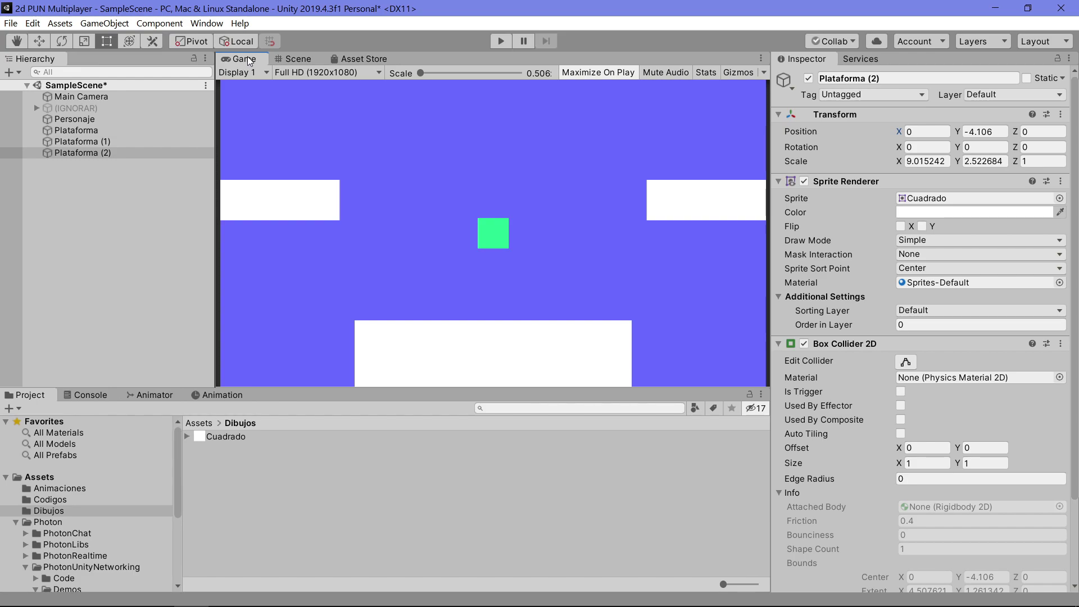
pyautogui.click(298, 58)
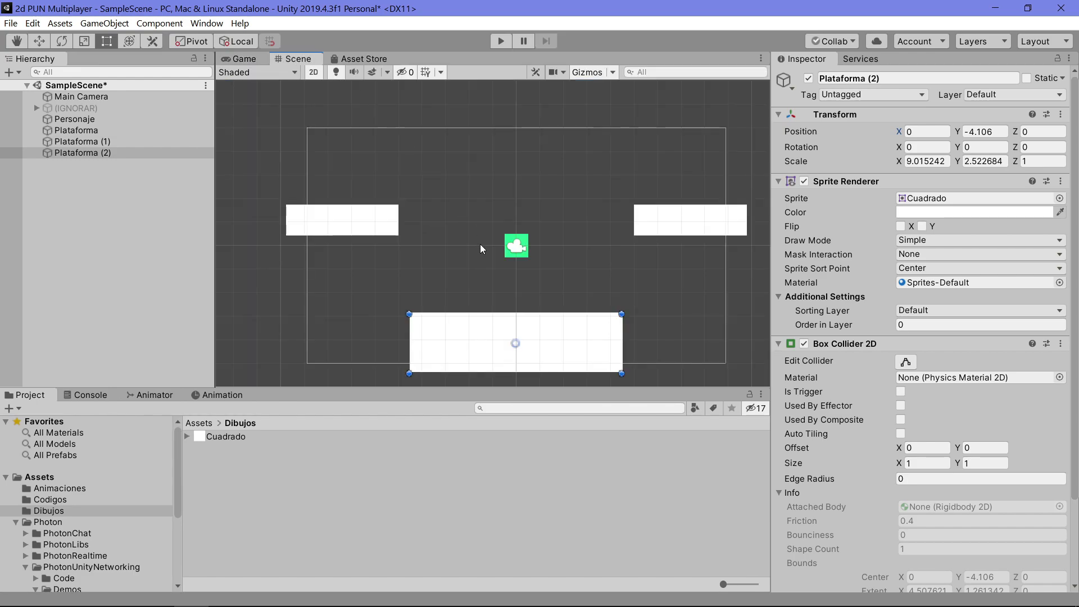
# Play the scene briefly to test the platforms, then stop.
pyautogui.click(499, 40)
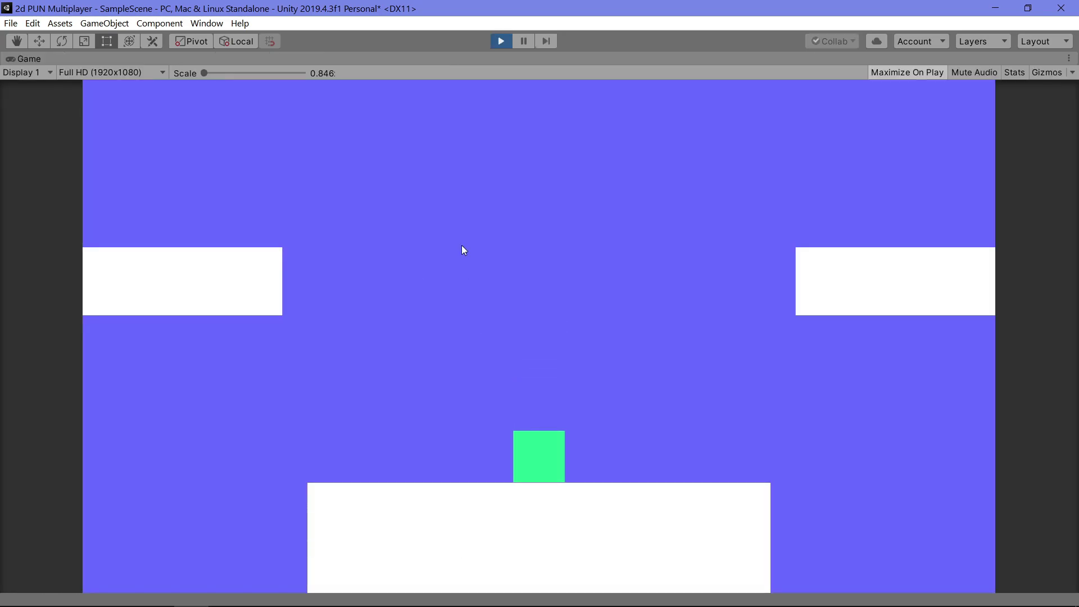
pyautogui.click(500, 43)
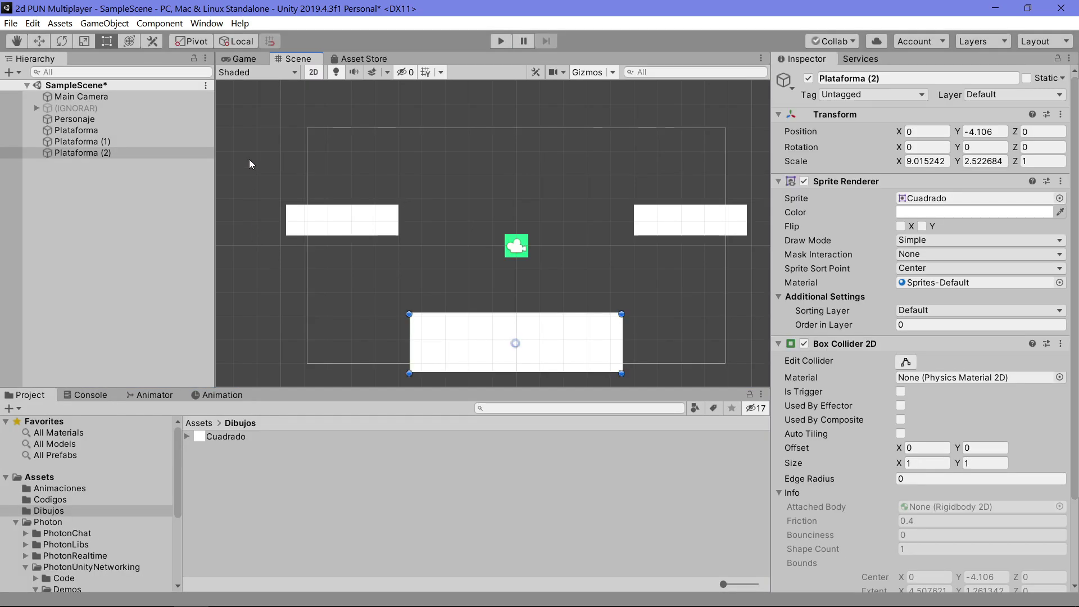
pyautogui.click(242, 59)
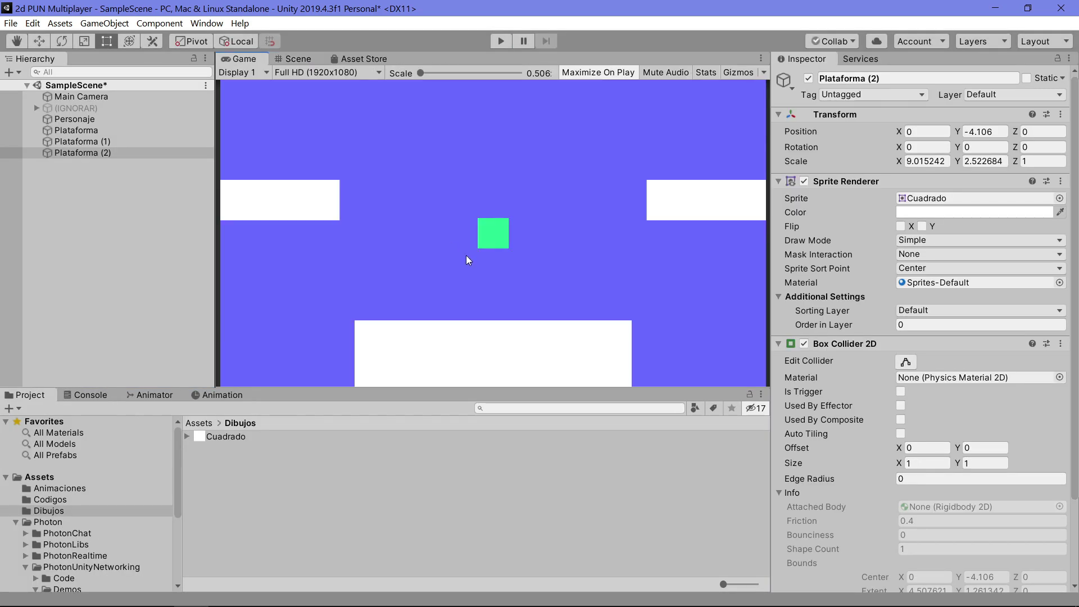
pyautogui.click(292, 62)
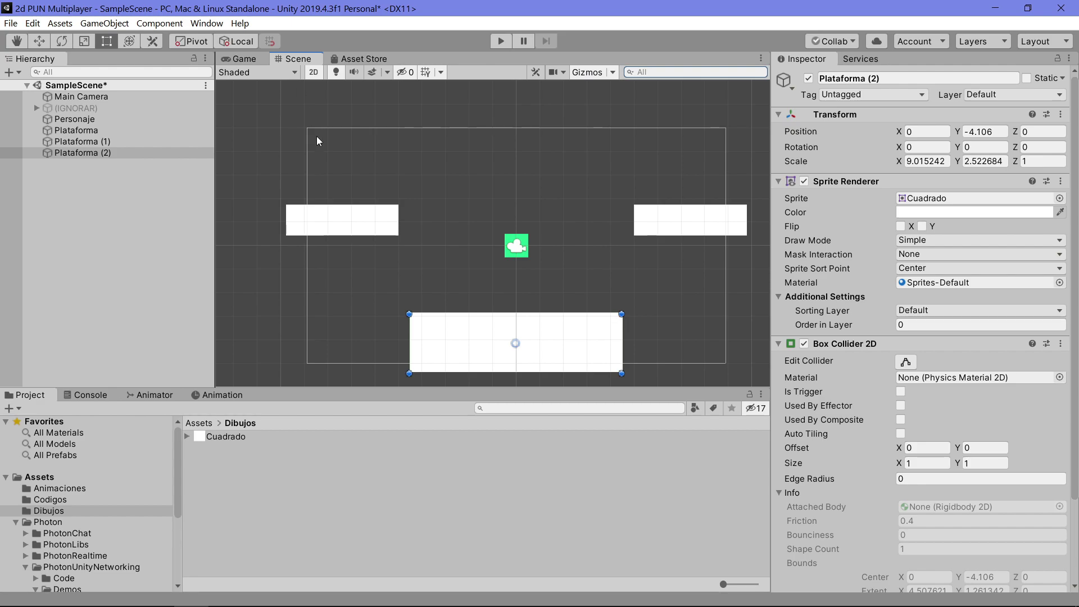
pyautogui.click(117, 199)
# Add a Cuadrado sprite to the scene and rename it Limite.
pyautogui.moveTo(225, 437); pyautogui.dragTo(90, 189)
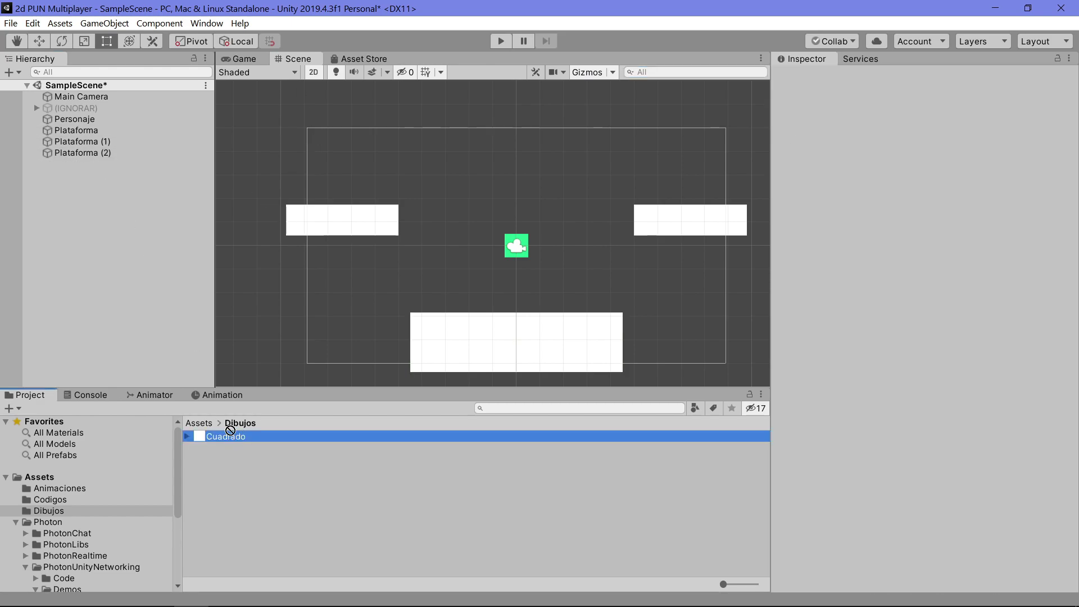
pyautogui.press('F2')
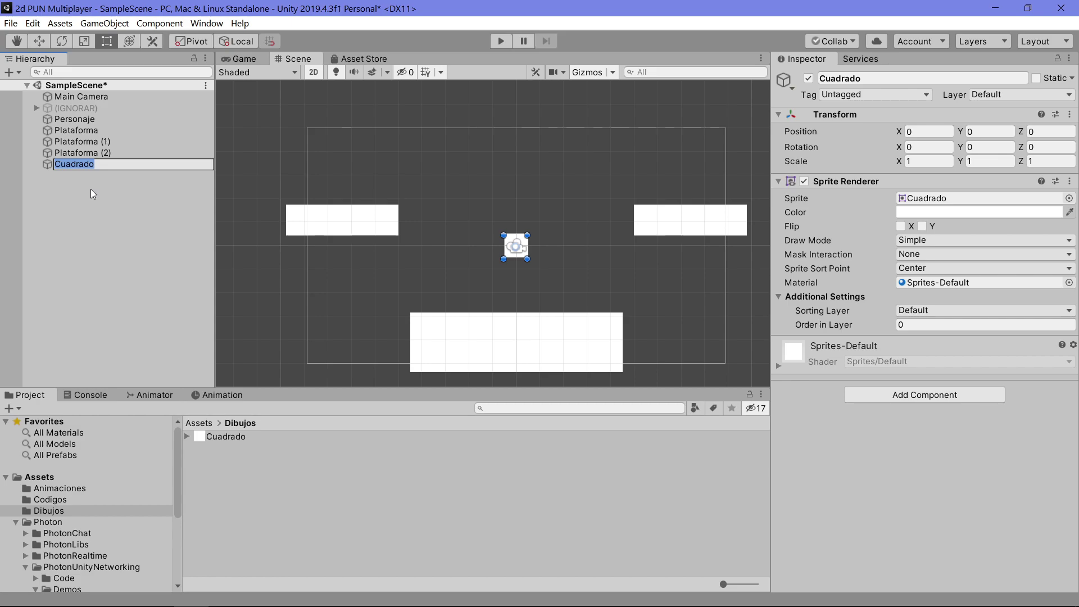
pyautogui.write('Limite')
pyautogui.press('Return')
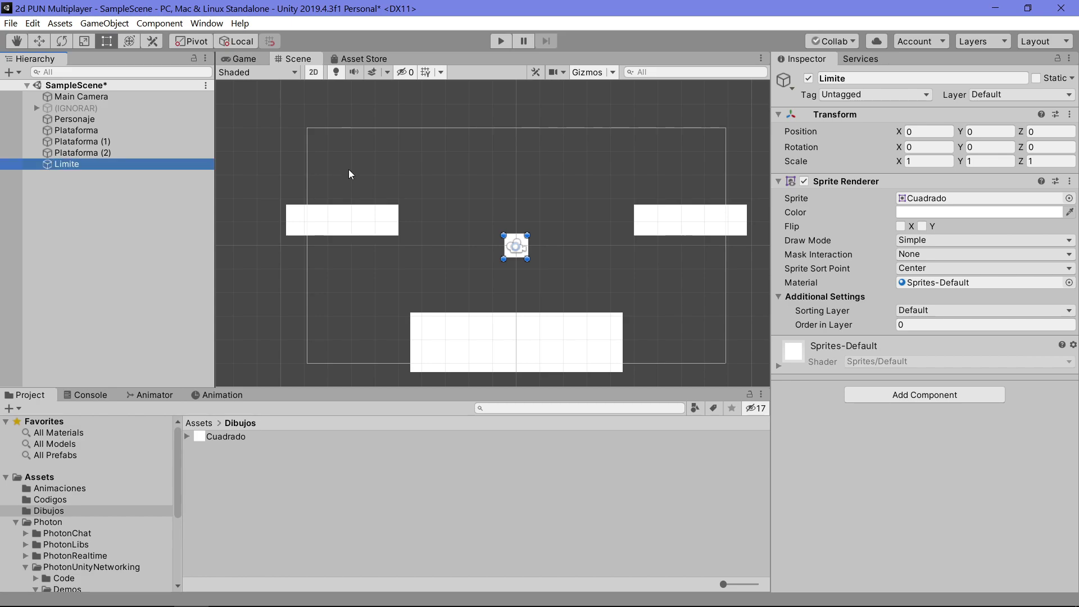
# Move the Limite square to the top and stretch it across the play area.
pyautogui.moveTo(521, 240)
pyautogui.mouseDown()
pyautogui.moveTo(514, 118)
pyautogui.moveTo(283, 119)
pyautogui.moveTo(478, 127)
pyautogui.mouseUp()
pyautogui.scroll(3, 477, 140)
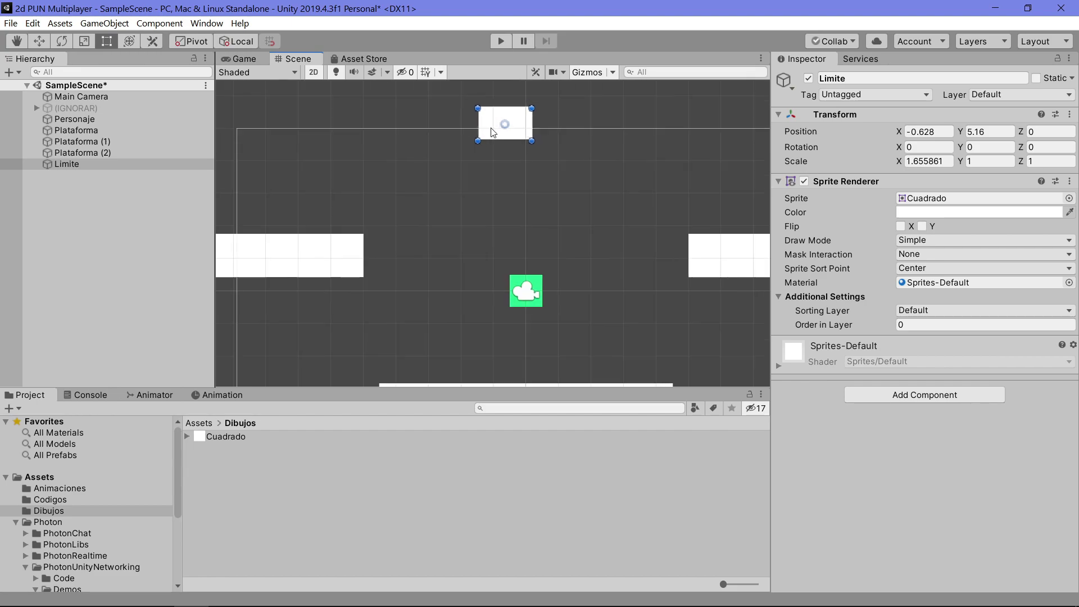
pyautogui.moveTo(478, 151); pyautogui.dragTo(488, 259, button='middle')
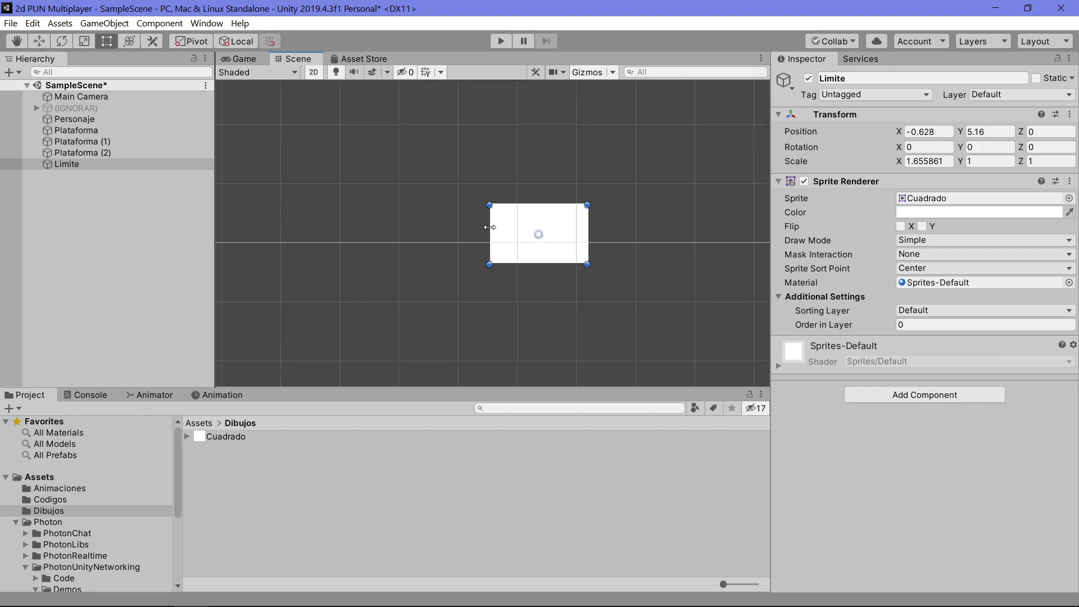
pyautogui.moveTo(490, 257)
pyautogui.mouseDown()
pyautogui.moveTo(369, 257)
pyautogui.moveTo(568, 257)
pyautogui.moveTo(436, 256)
pyautogui.moveTo(503, 251)
pyautogui.mouseUp()
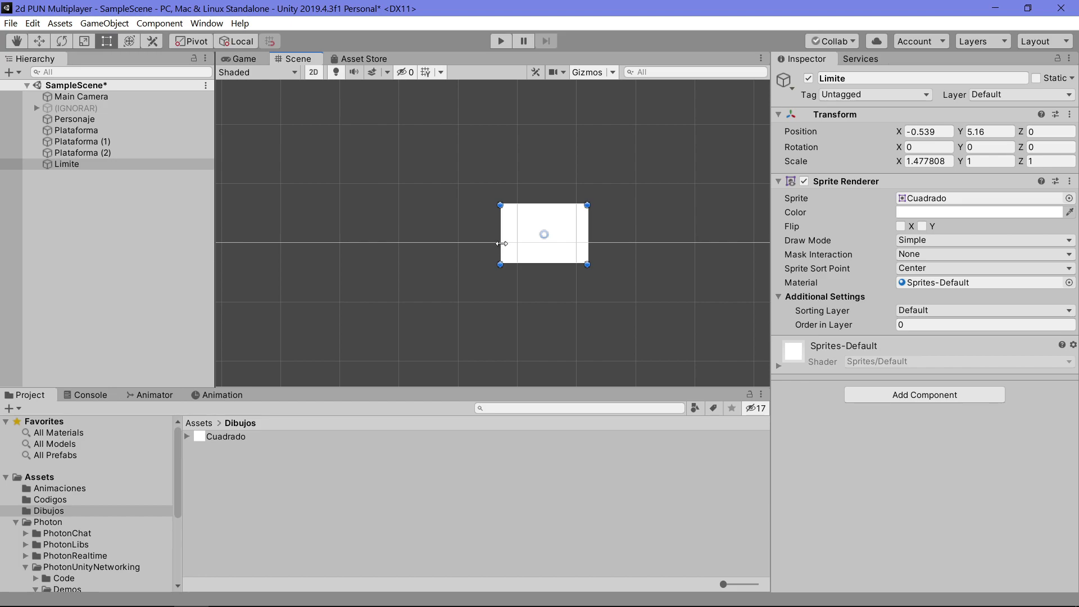
pyautogui.moveTo(498, 240); pyautogui.dragTo(325, 241)
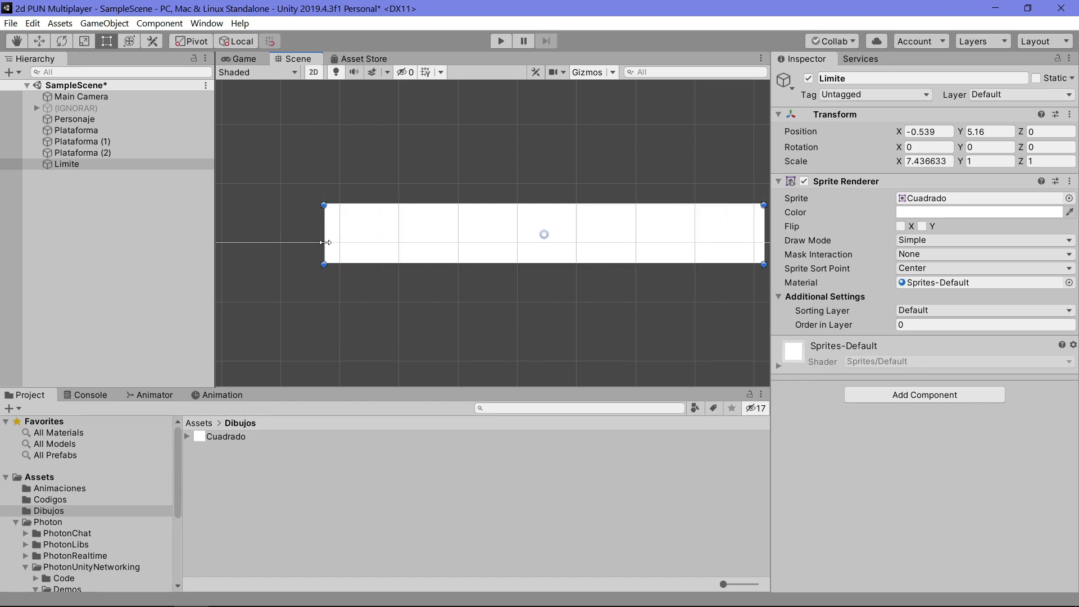
pyautogui.scroll(-1, 355, 245)
pyautogui.scroll(-2, 355, 245)
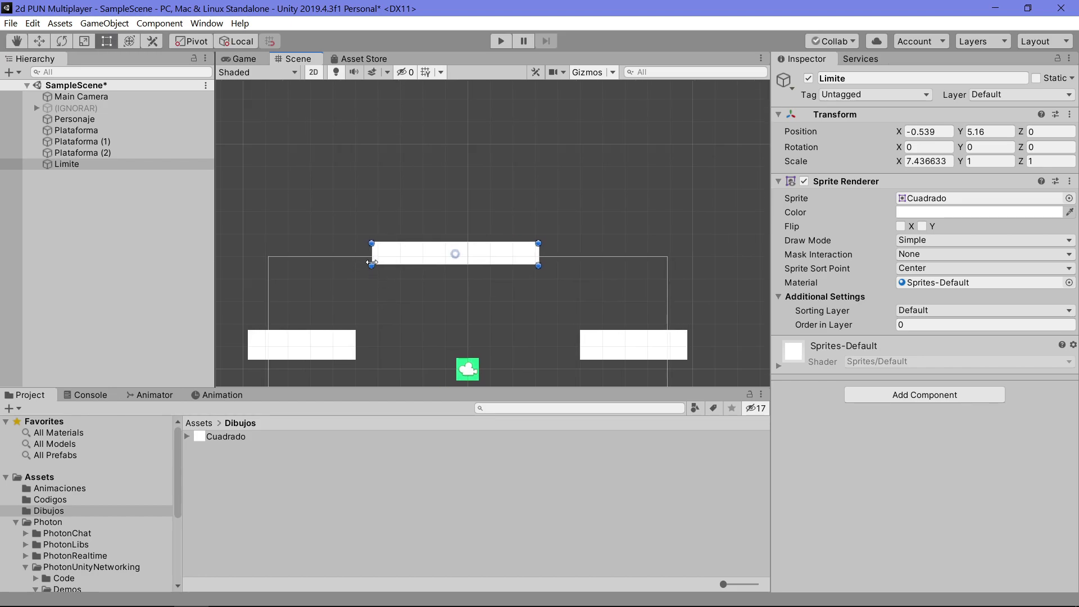
pyautogui.keyDown('alt'); pyautogui.moveTo(372, 262); pyautogui.dragTo(239, 264); pyautogui.keyUp('alt')
# Set Limite's Position X to 0 to centre it horizontally.
pyautogui.click(929, 131)
pyautogui.write('0')
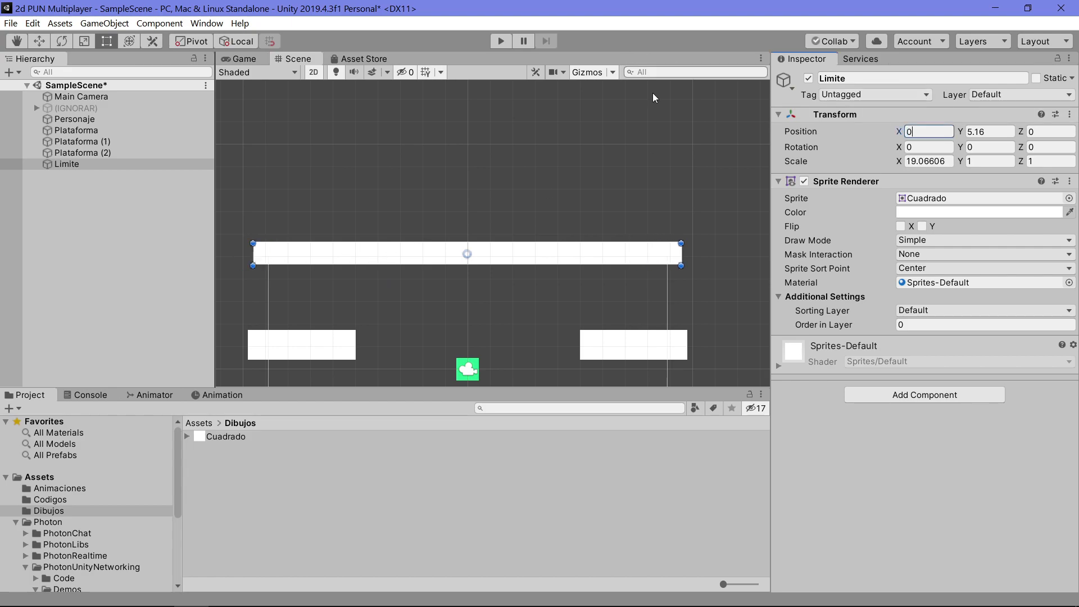
pyautogui.click(247, 58)
pyautogui.click(297, 58)
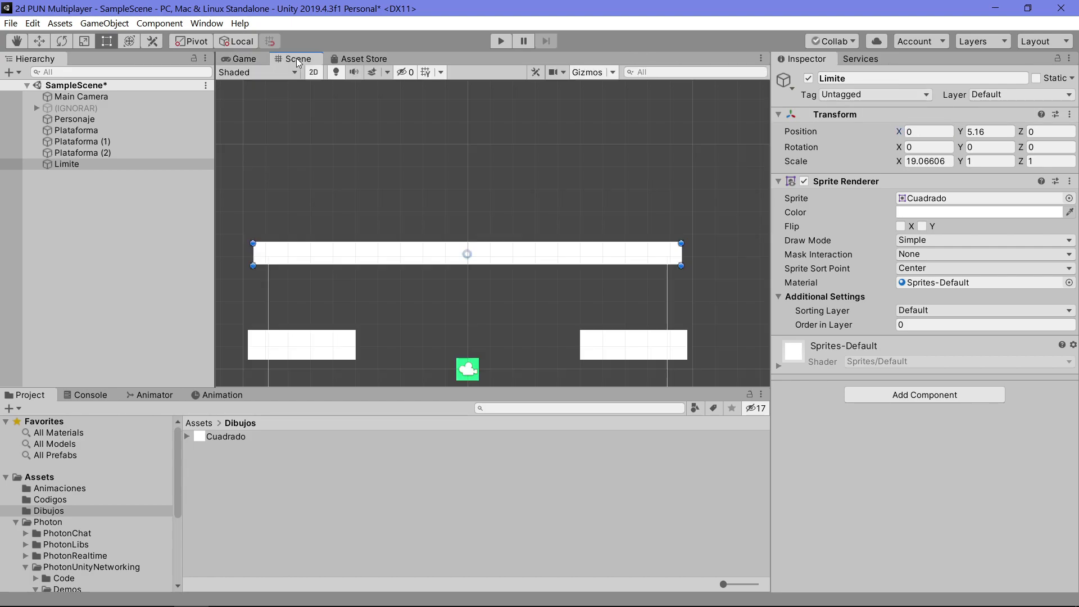
# Colour the Limite bar red.
pyautogui.click(975, 213)
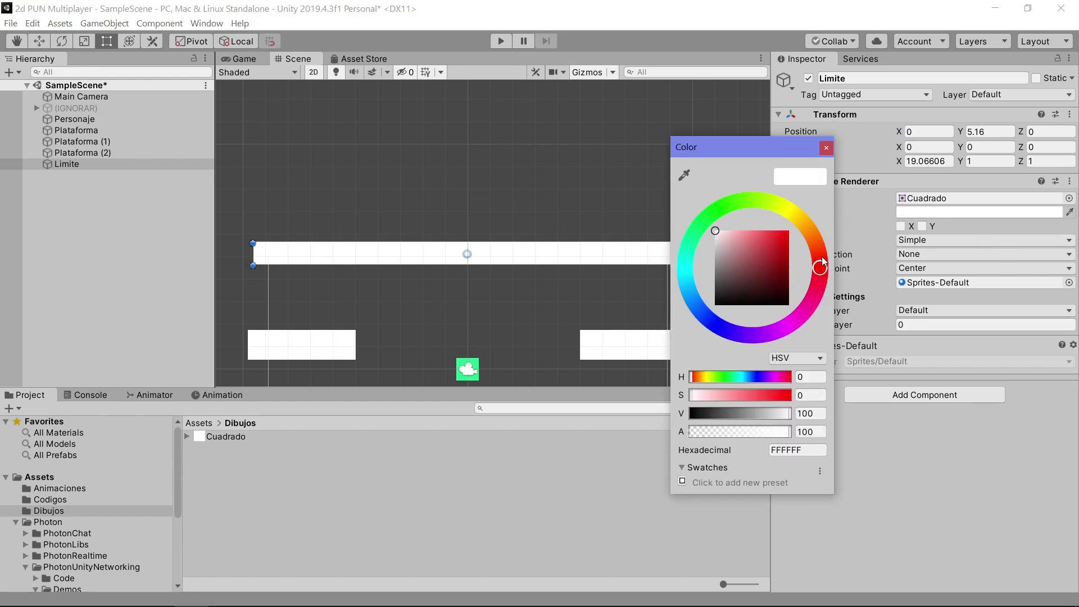
pyautogui.moveTo(780, 243); pyautogui.dragTo(782, 231)
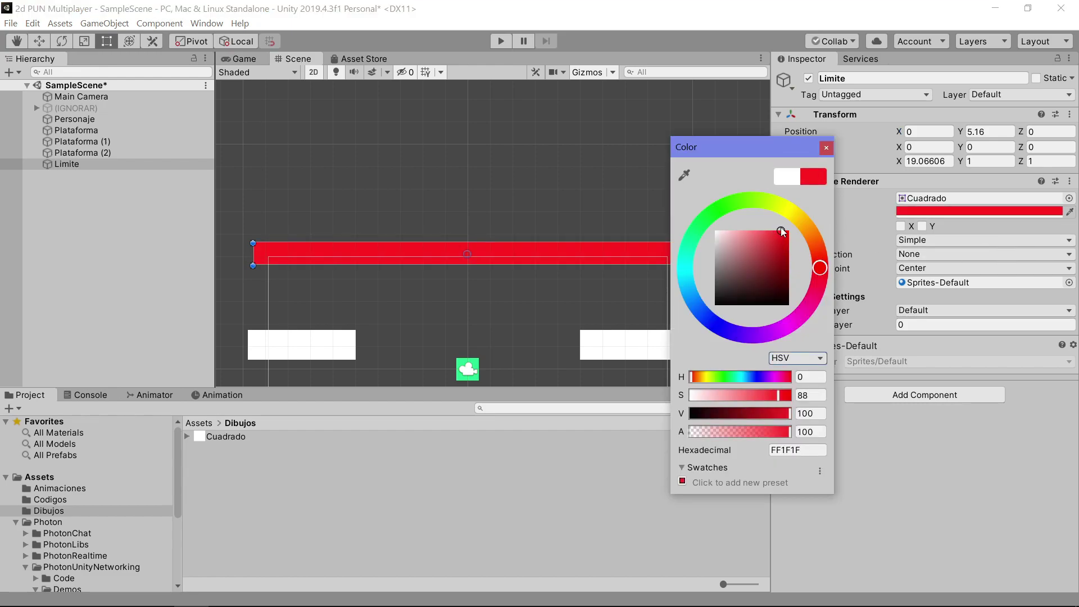
pyautogui.click(248, 59)
pyautogui.click(246, 57)
pyautogui.click(297, 59)
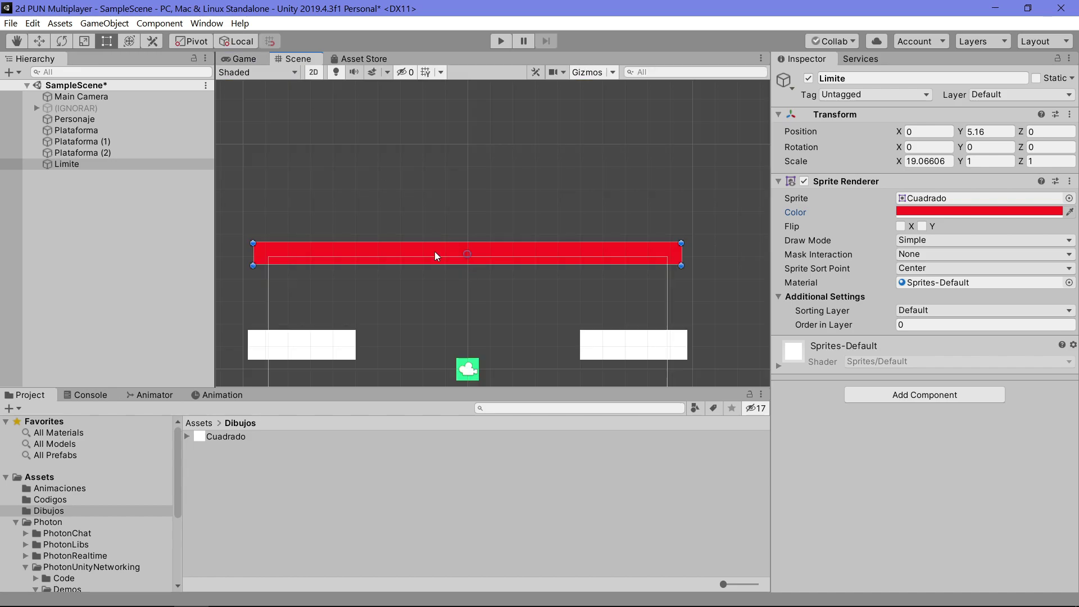
# Thin the red bar to about 0.774 high by raising its bottom edge.
pyautogui.scroll(3, 437, 256)
pyautogui.moveTo(457, 269); pyautogui.dragTo(460, 263)
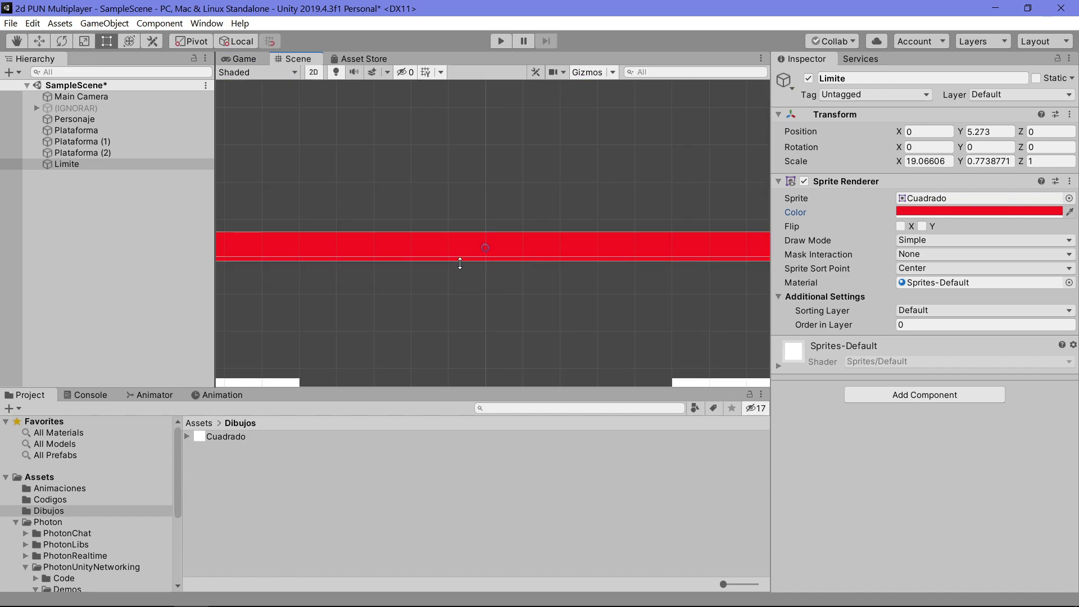
pyautogui.scroll(-2, 466, 272)
pyautogui.scroll(-1, 477, 284)
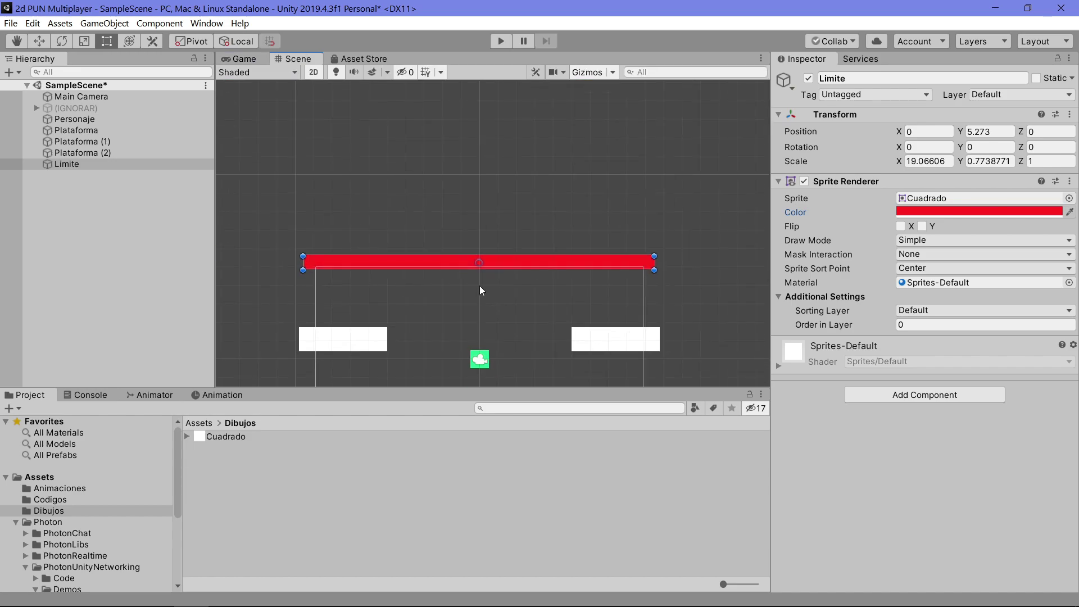
pyautogui.moveTo(496, 326); pyautogui.dragTo(488, 257, button='middle')
# Duplicate Limite and move the copy to the bottom of the play area.
pyautogui.click(82, 164)
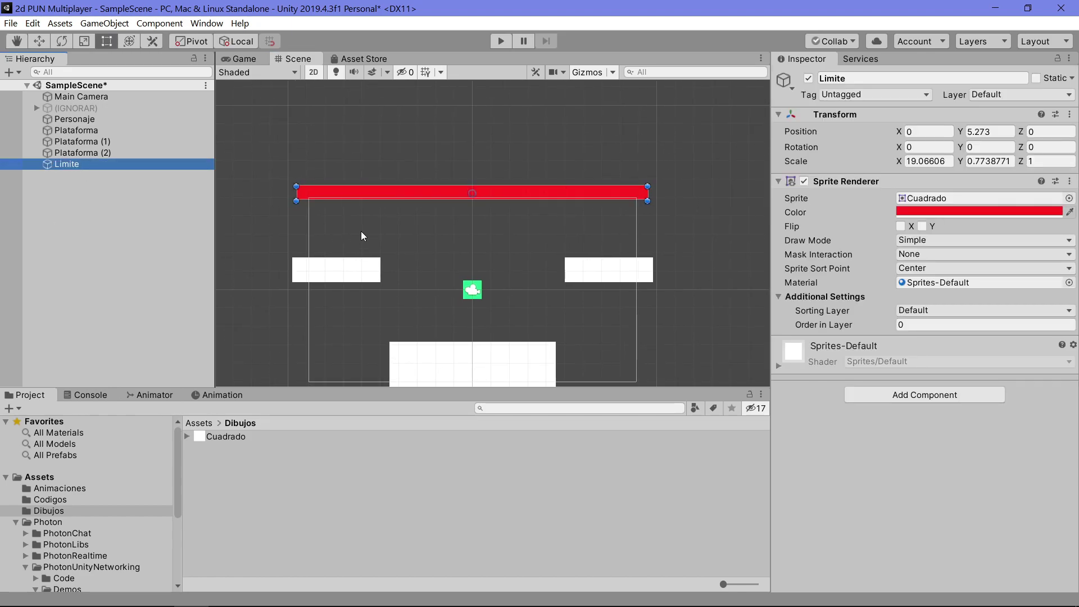
pyautogui.rightClick(86, 167)
pyautogui.click(115, 217)
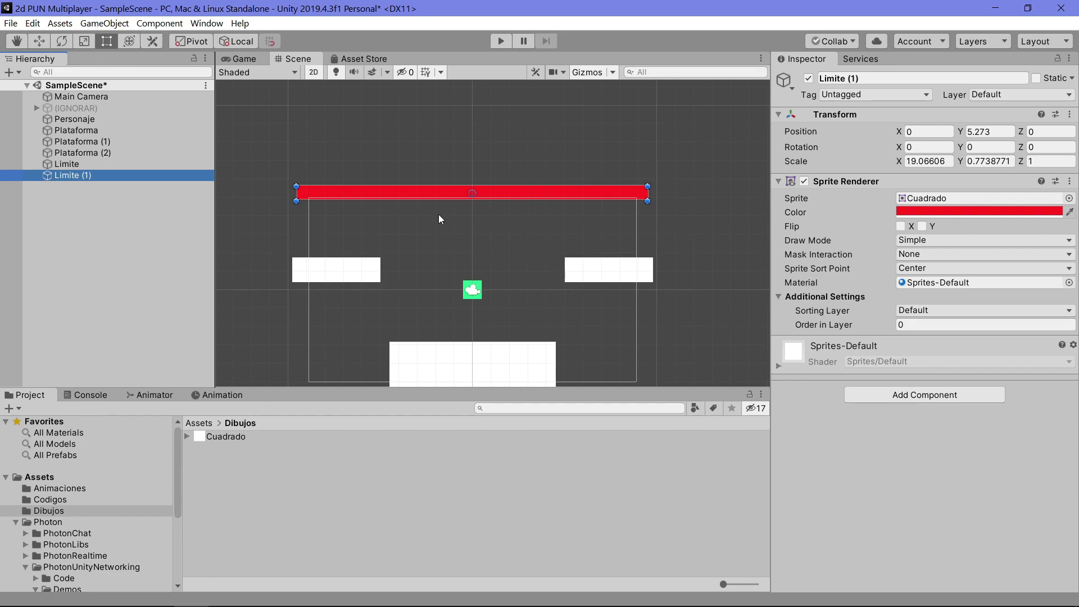
pyautogui.moveTo(440, 194); pyautogui.dragTo(465, 376)
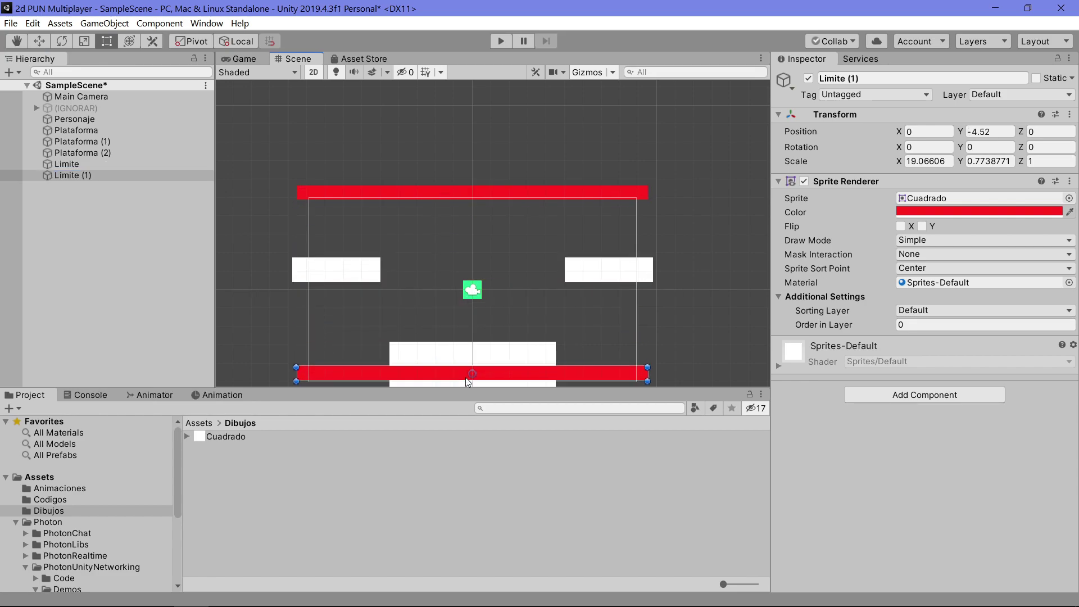
pyautogui.moveTo(465, 377); pyautogui.dragTo(445, 303, button='middle')
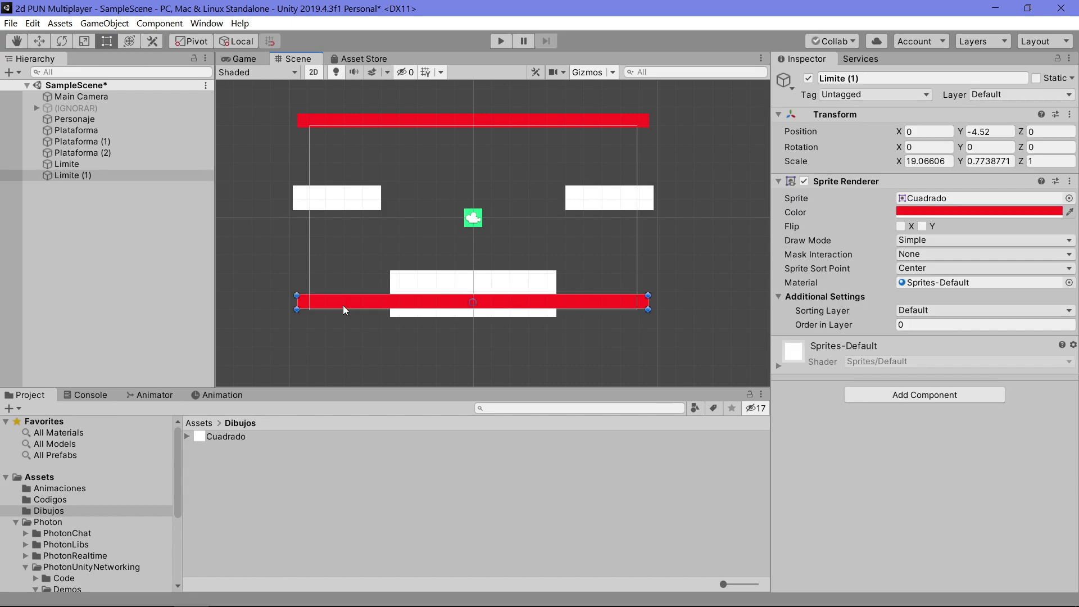
pyautogui.moveTo(342, 305); pyautogui.dragTo(343, 319)
pyautogui.click(249, 59)
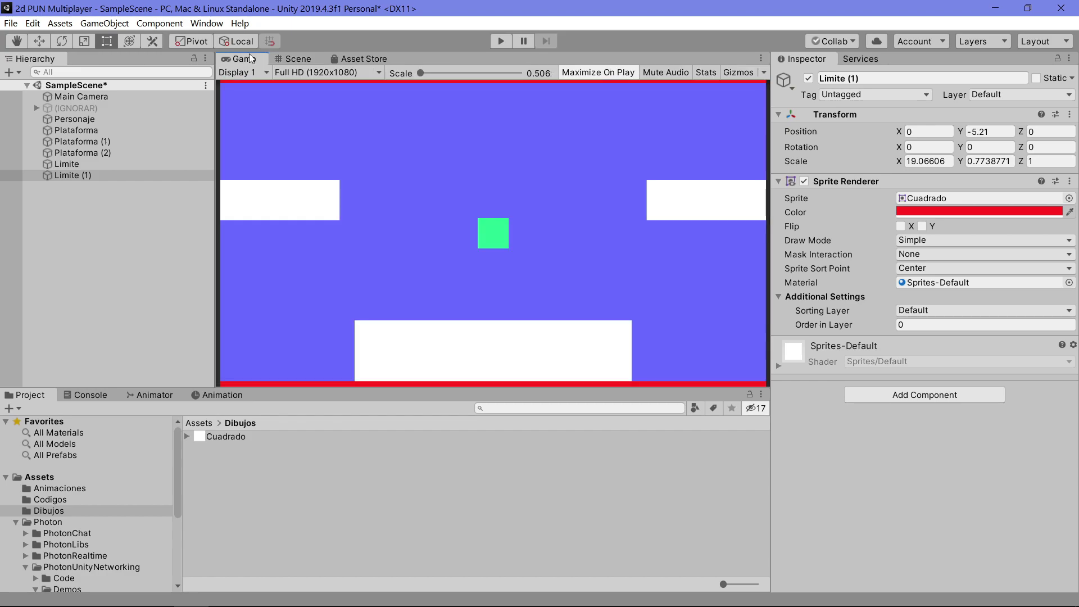
pyautogui.click(292, 58)
# Duplicate the bottom bar with Ctrl+D and reshape it into a left vertical wall.
pyautogui.click(100, 179)
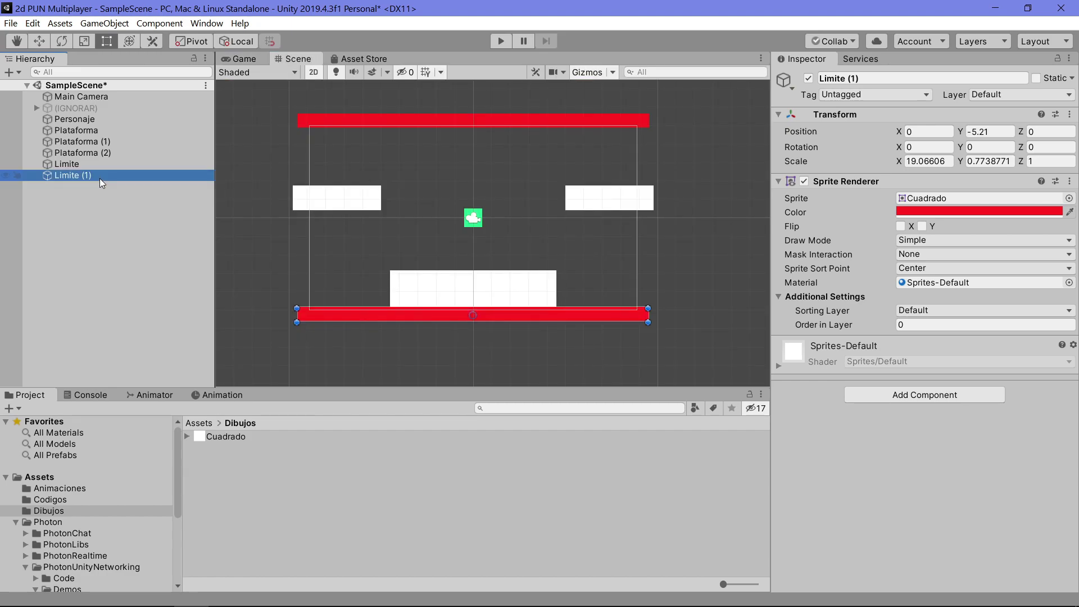
pyautogui.hotkey('ctrl', 'd')
pyautogui.moveTo(344, 308); pyautogui.dragTo(324, 118)
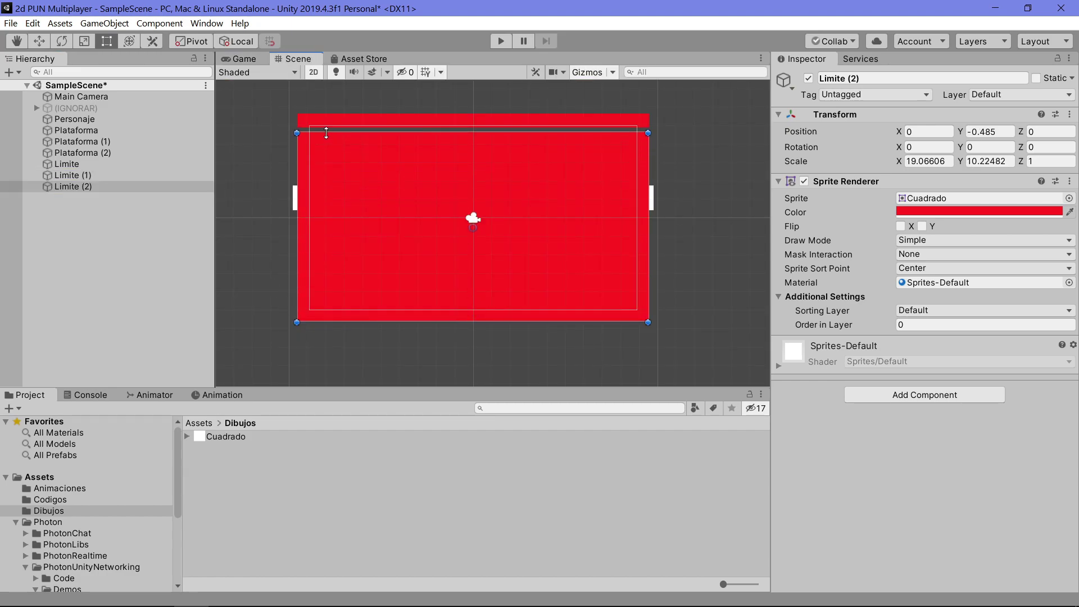
pyautogui.moveTo(646, 167); pyautogui.dragTo(309, 167)
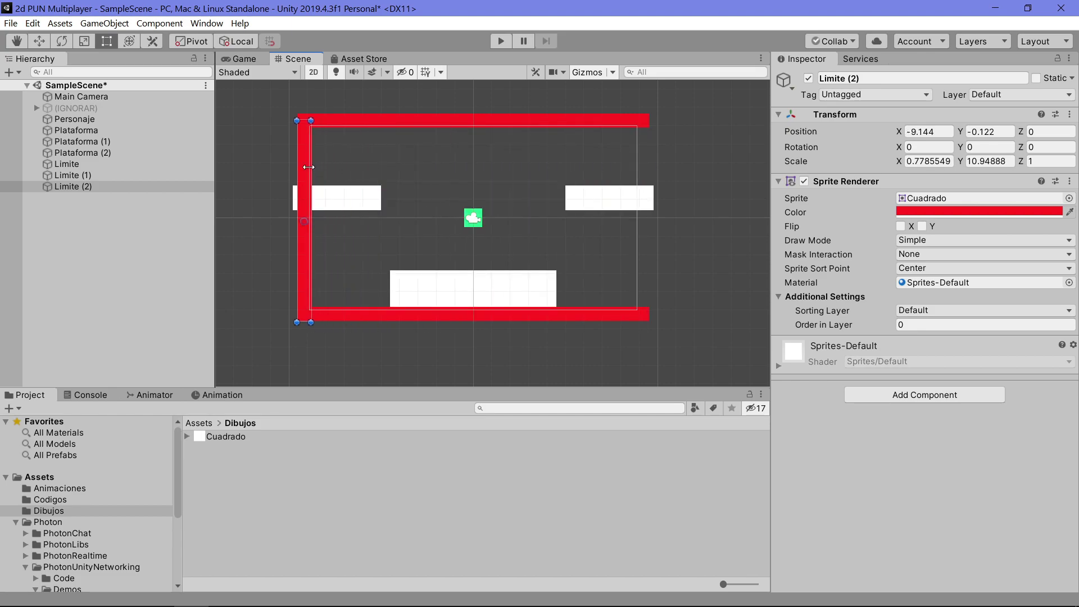
# Duplicate the left wall and move the copy to form the right wall.
pyautogui.click(72, 189)
pyautogui.rightClick(71, 188)
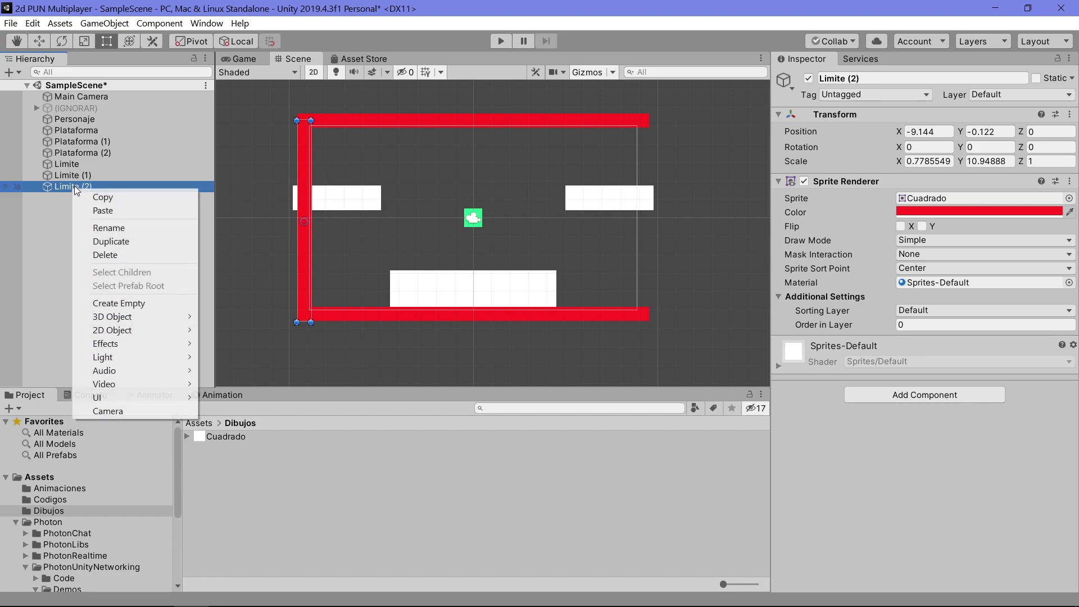
pyautogui.click(101, 243)
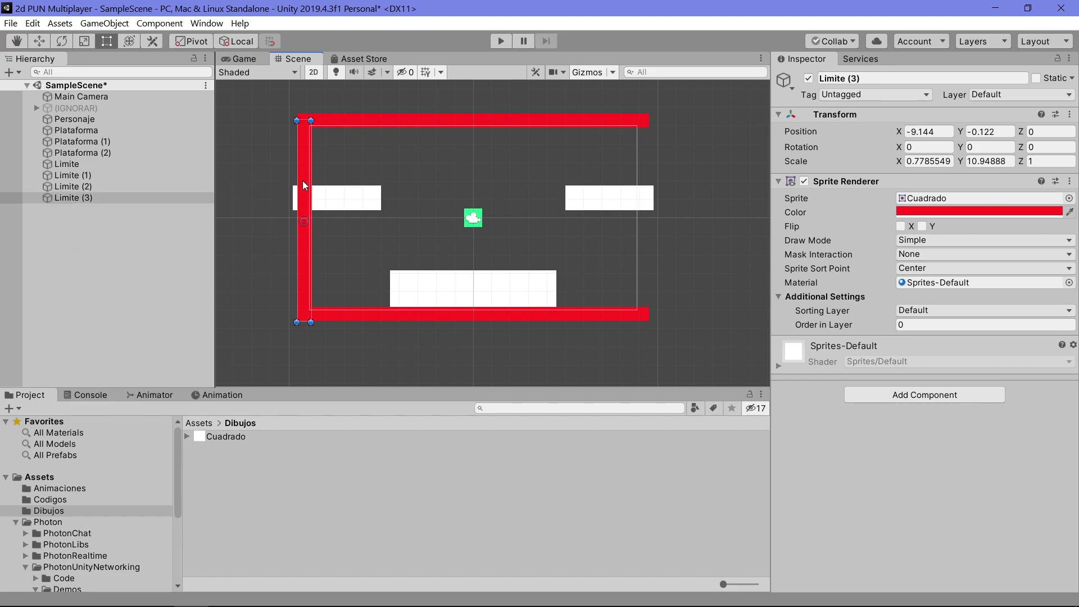
pyautogui.moveTo(303, 181)
pyautogui.mouseDown()
pyautogui.moveTo(303, 169)
pyautogui.moveTo(647, 190)
pyautogui.moveTo(645, 174)
pyautogui.mouseUp()
pyautogui.click(242, 58)
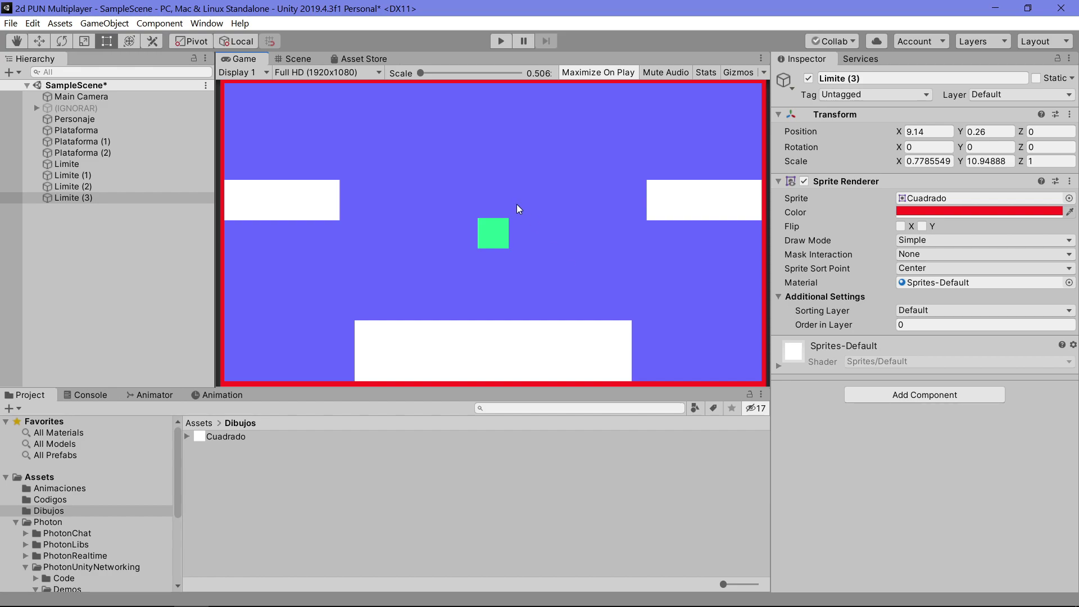
# Select Limite through Limite (3) and set their Tag to Limite.
pyautogui.click(133, 164)
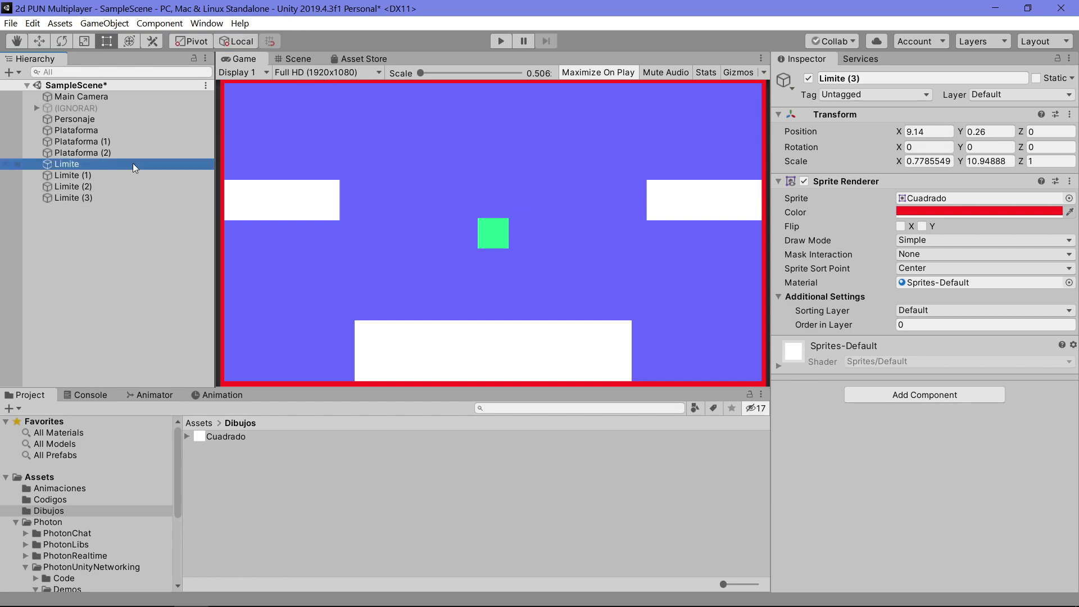
pyautogui.click(114, 252)
pyautogui.click(71, 163)
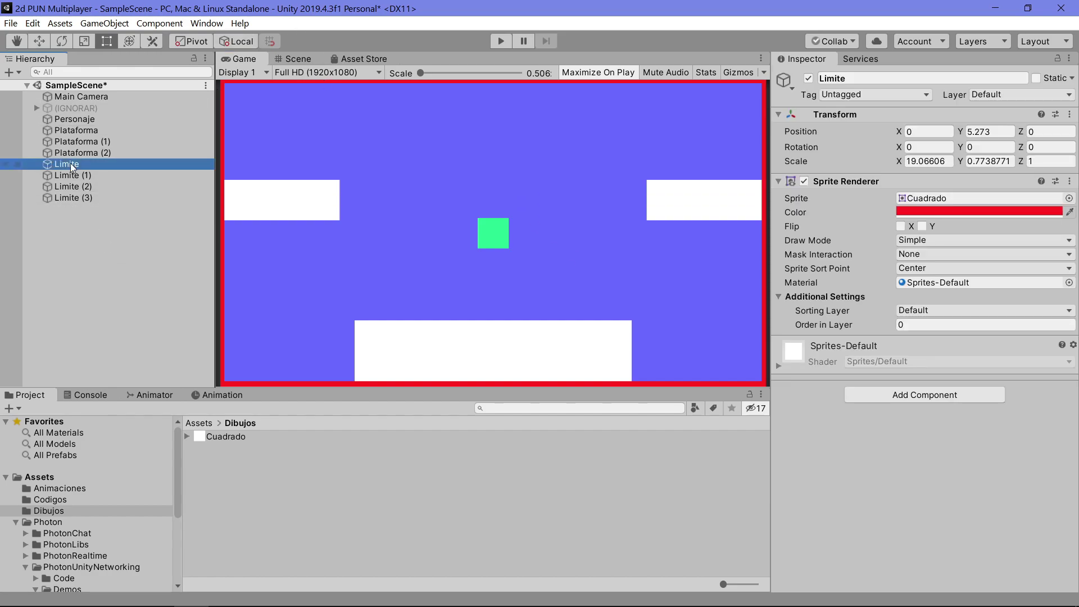
pyautogui.keyDown('shift'); pyautogui.click(71, 197); pyautogui.keyUp('shift')
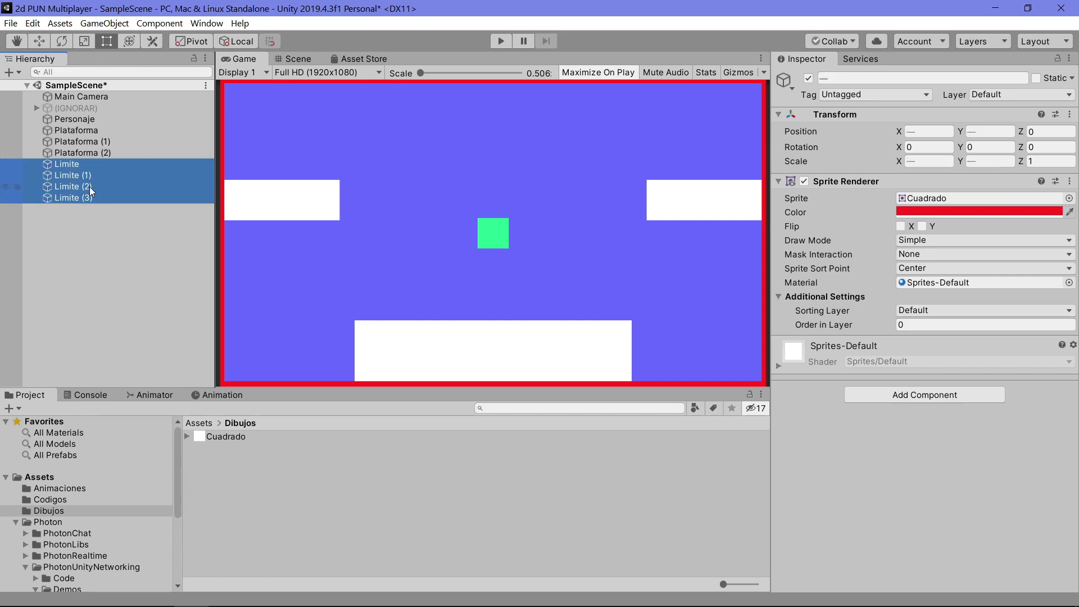
pyautogui.click(856, 99)
pyautogui.click(854, 220)
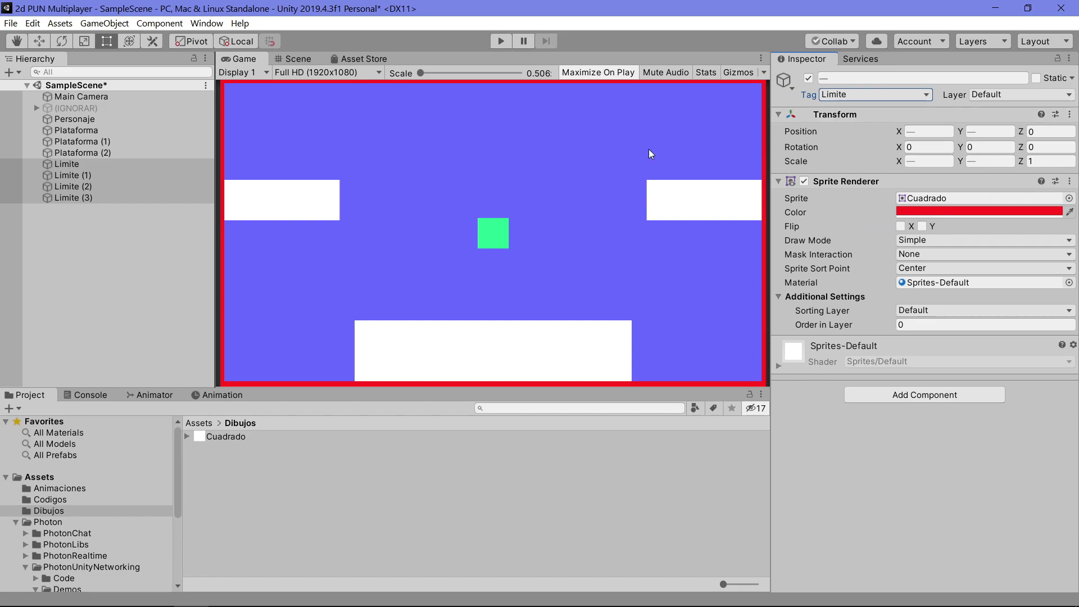
pyautogui.click(79, 164)
pyautogui.click(91, 175)
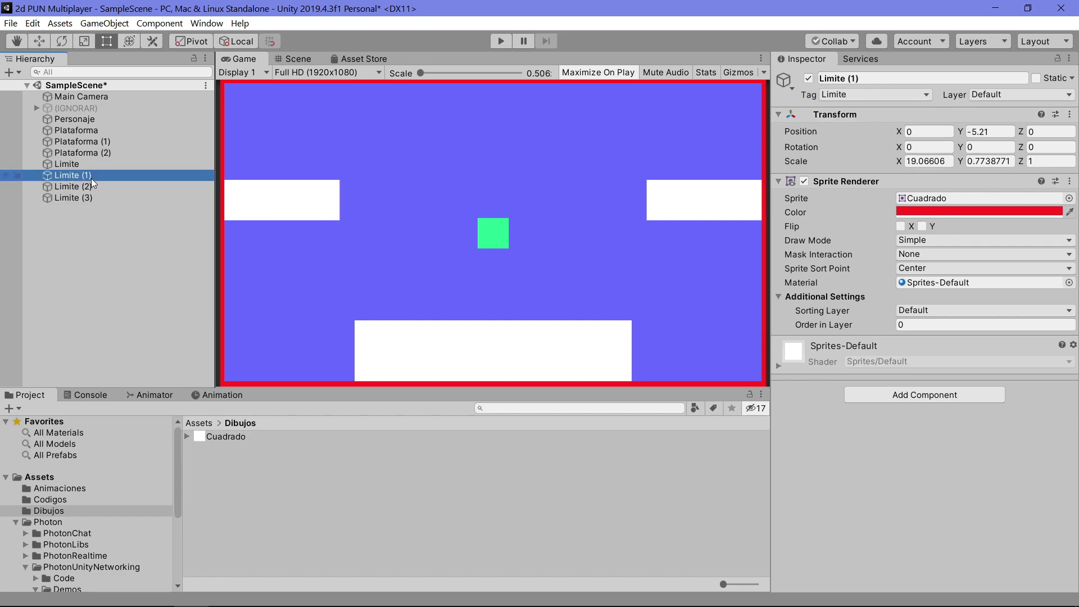
# Add a Box Collider 2D to Limite and copy the component.
pyautogui.click(89, 167)
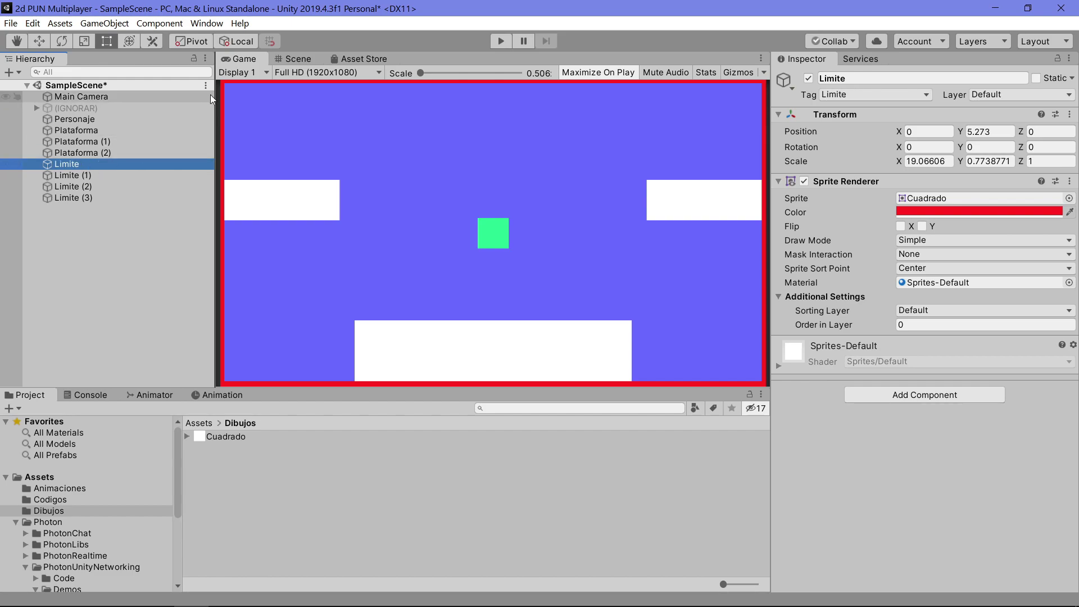
pyautogui.click(298, 60)
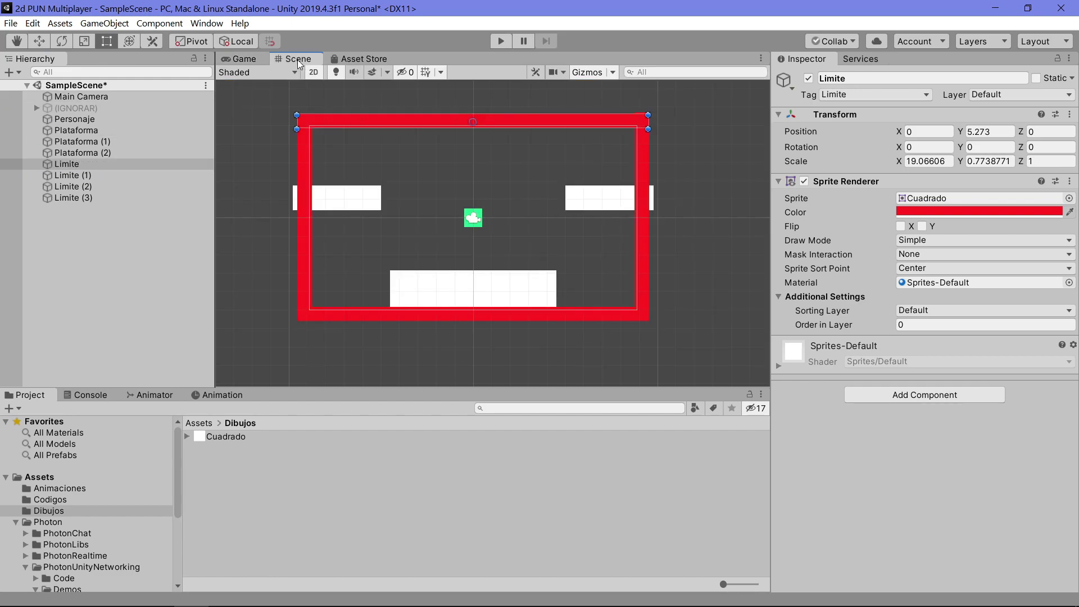
pyautogui.click(949, 395)
pyautogui.click(913, 415)
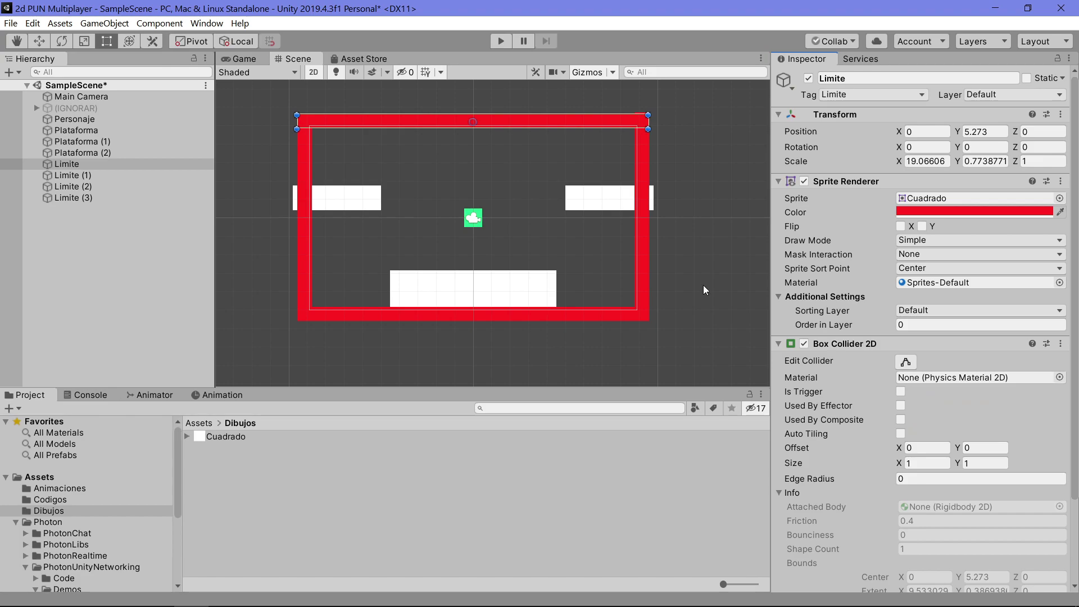
pyautogui.click(1061, 343)
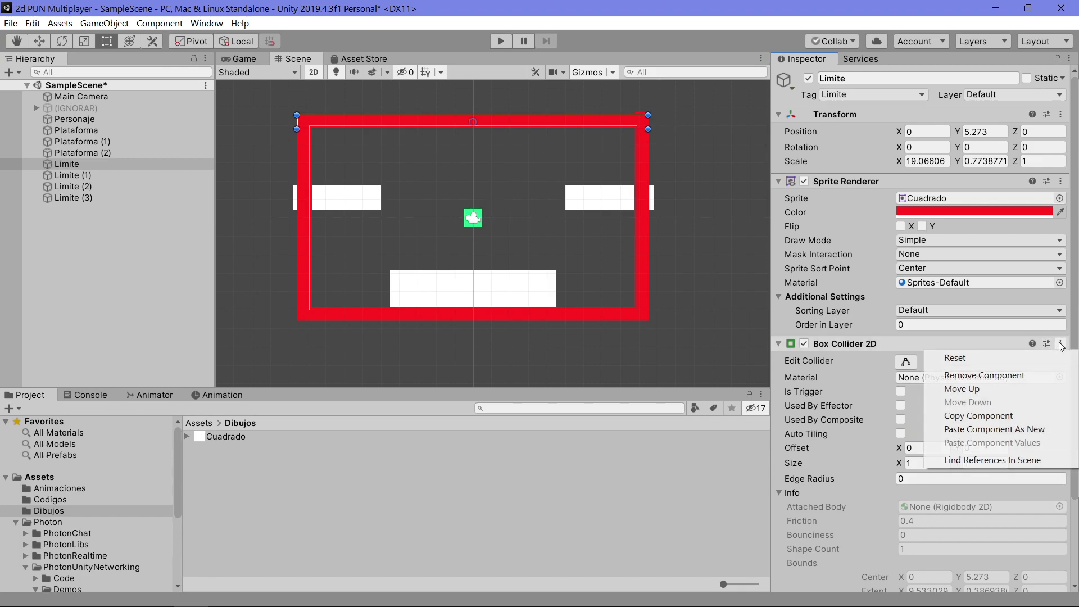
pyautogui.click(997, 420)
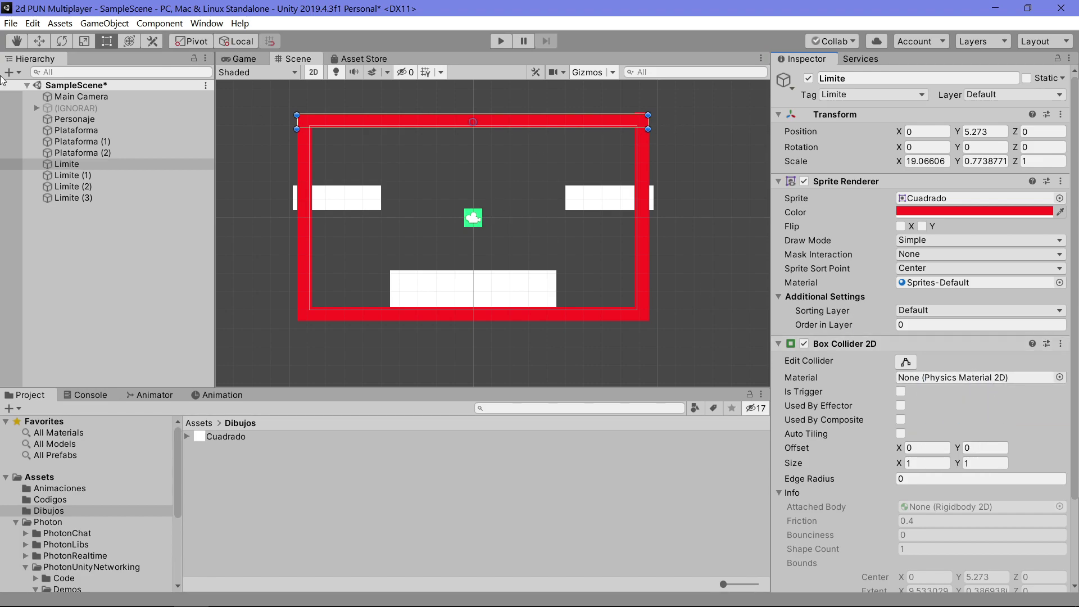
# Paste the Box Collider 2D as new onto Limite (1) through Limite (3).
pyautogui.click(98, 174)
pyautogui.click(96, 165)
pyautogui.keyDown('shift'); pyautogui.click(95, 198); pyautogui.keyUp('shift')
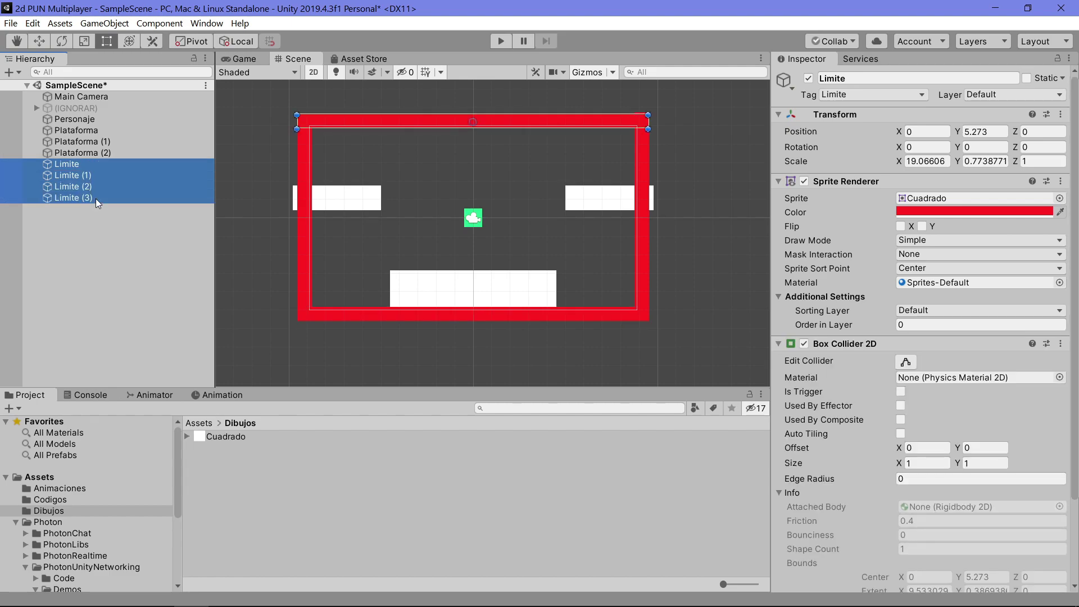
pyautogui.click(80, 164)
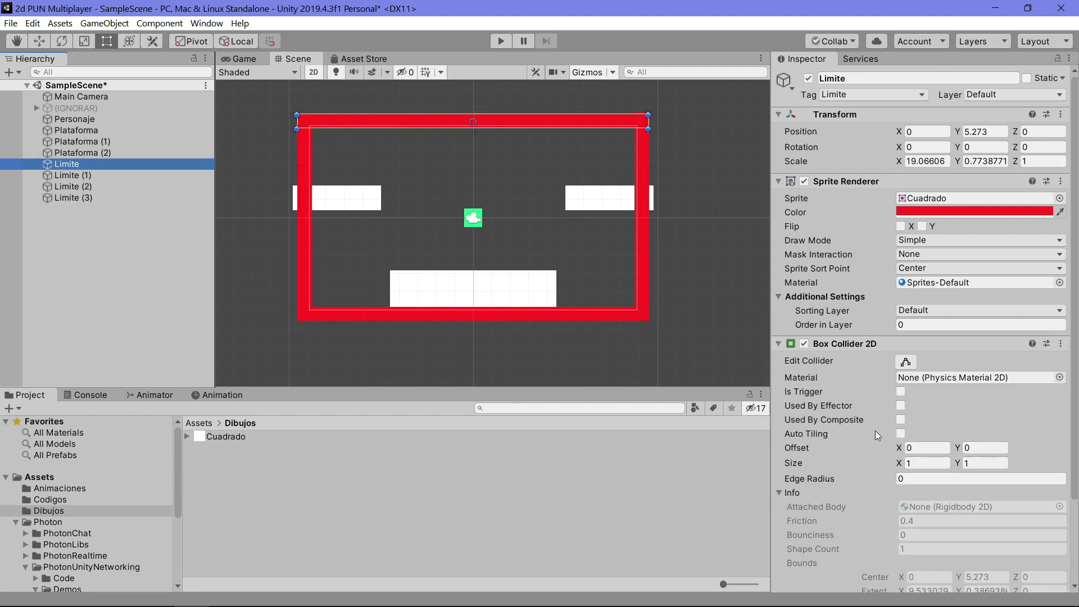
pyautogui.click(70, 176)
pyautogui.keyDown('shift'); pyautogui.click(77, 197); pyautogui.keyUp('shift')
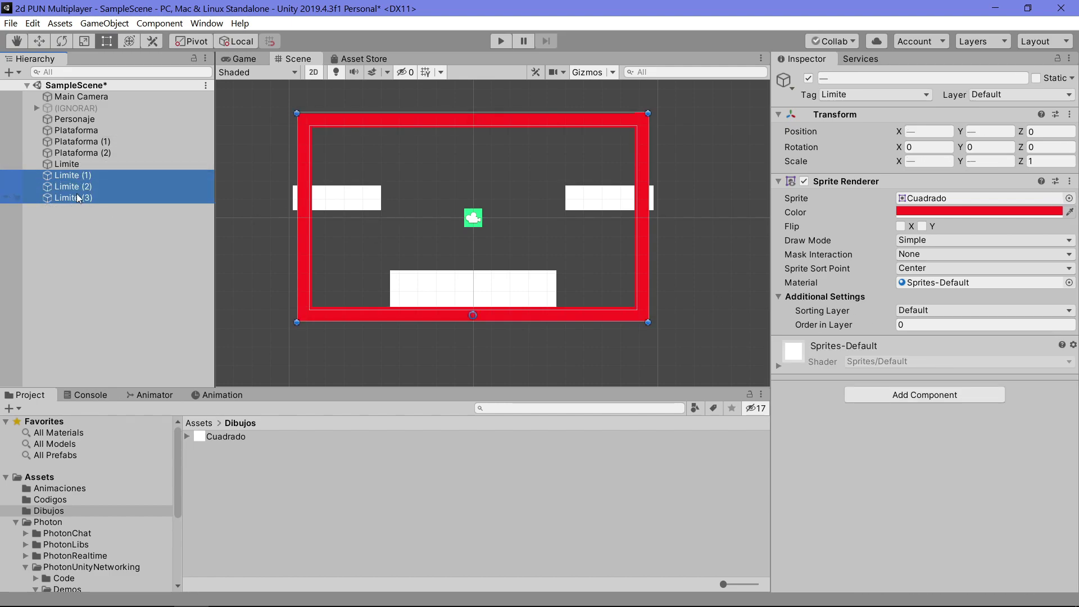
pyautogui.click(1070, 181)
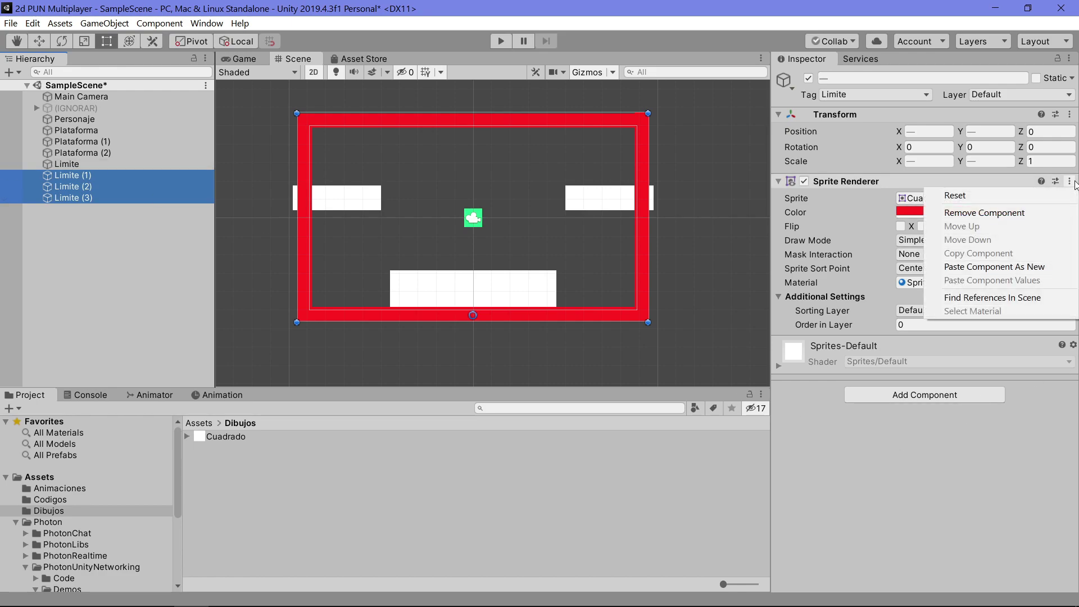
pyautogui.click(1016, 272)
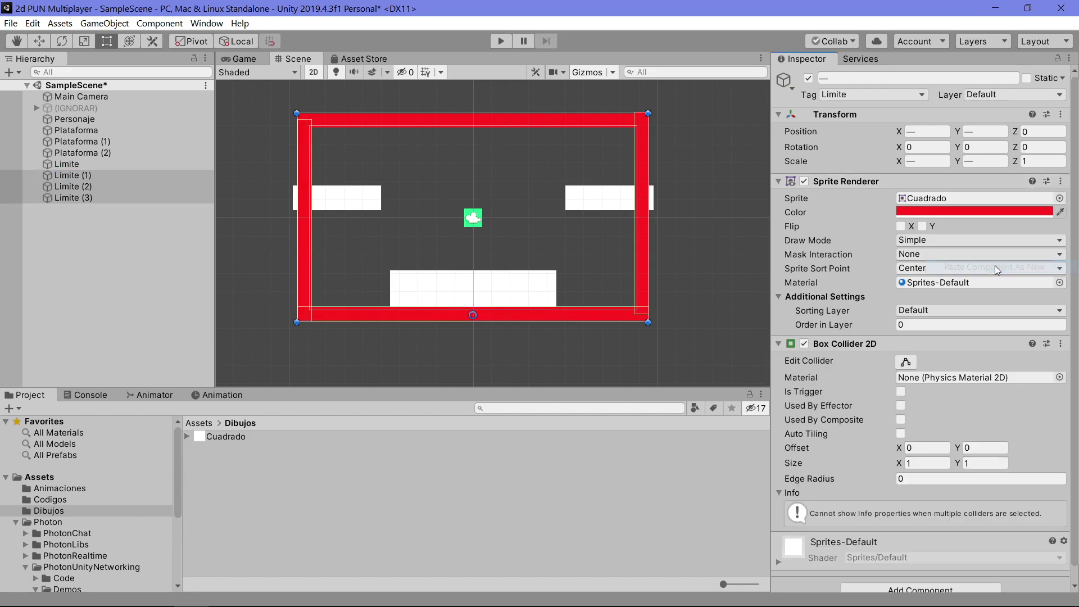
# Step through the border pieces to confirm each has its collider.
pyautogui.click(90, 170)
pyautogui.click(85, 163)
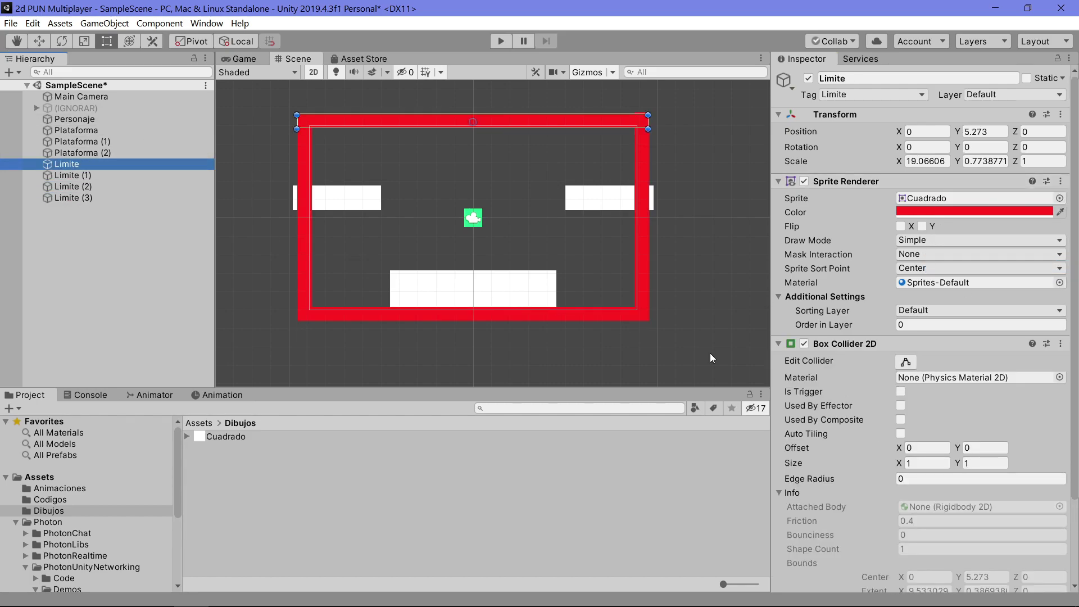
pyautogui.press('Down')
pyautogui.press('Down')
pyautogui.press('Down')
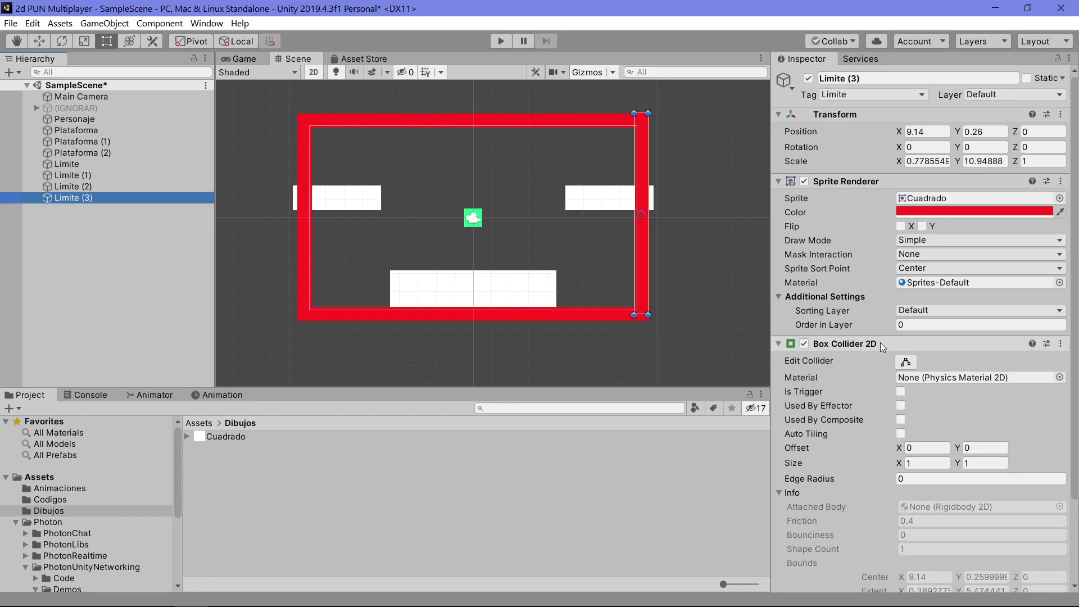
pyautogui.click(83, 175)
pyautogui.press('Down')
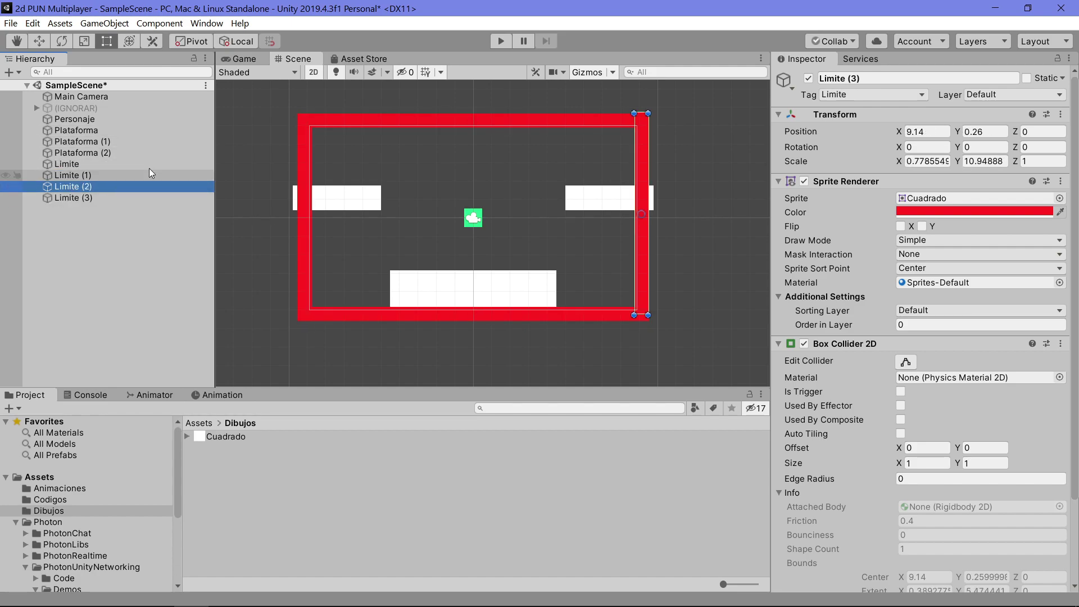
pyautogui.press('Up')
pyautogui.press('Up')
pyautogui.click(241, 60)
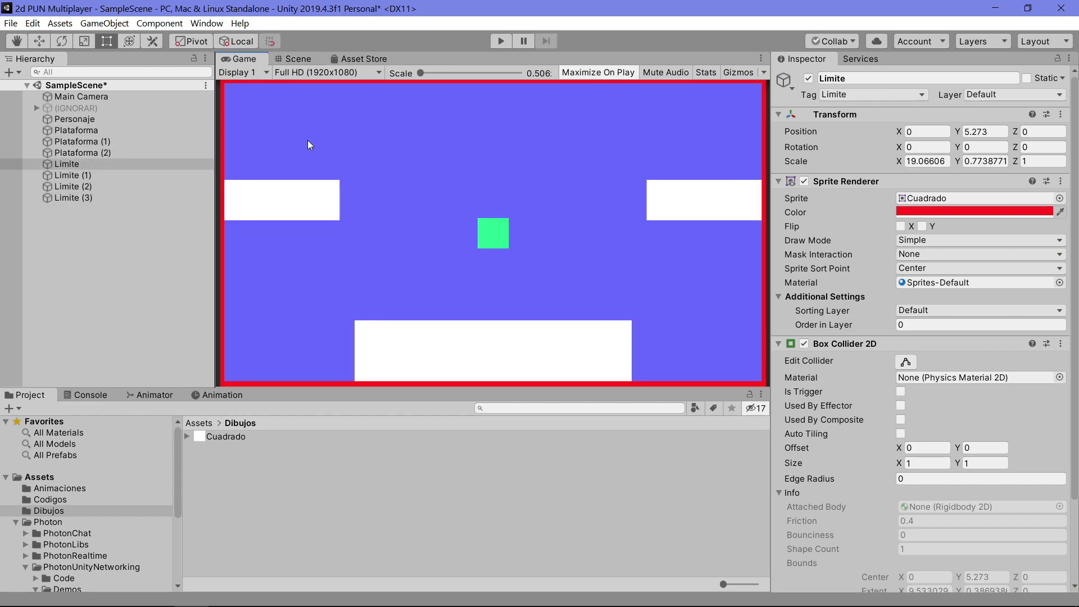
# Open Window > Animation > Animation and dock it in the bottom panel.
pyautogui.click(109, 164)
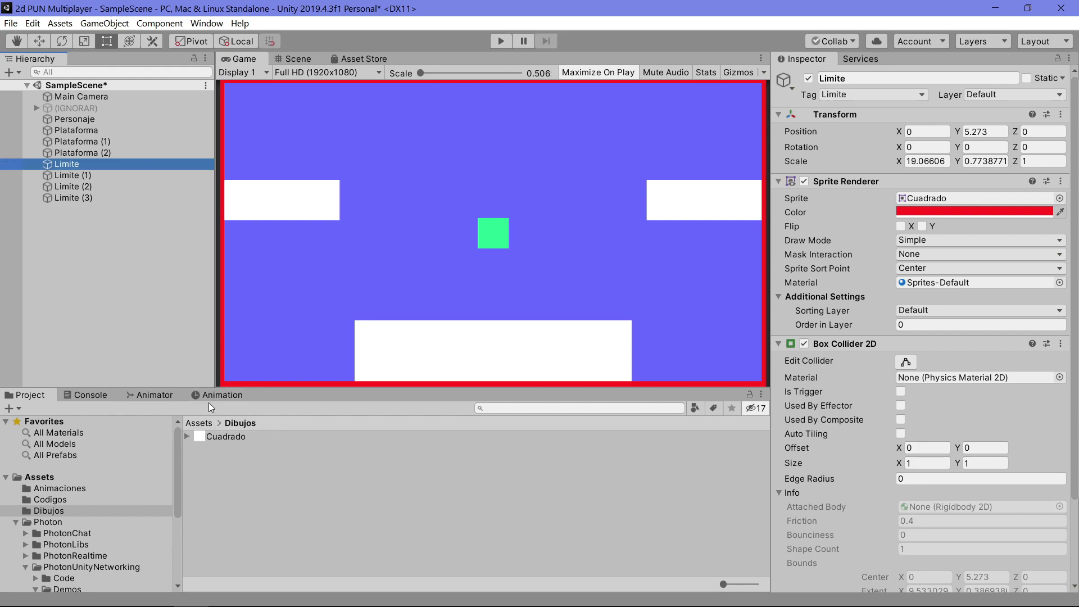
pyautogui.click(143, 396)
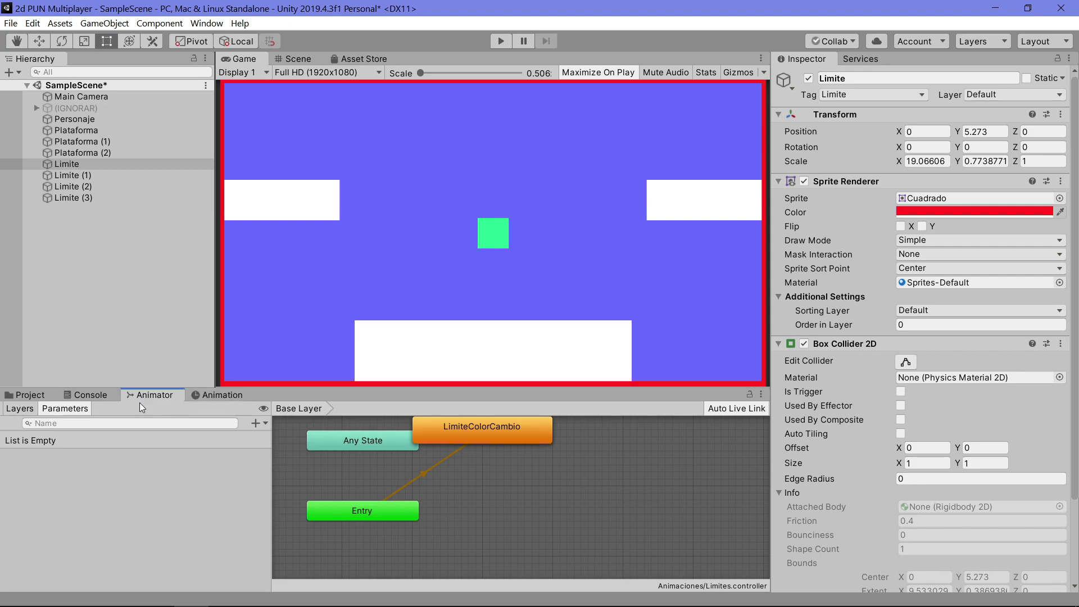
pyautogui.click(25, 395)
pyautogui.click(227, 399)
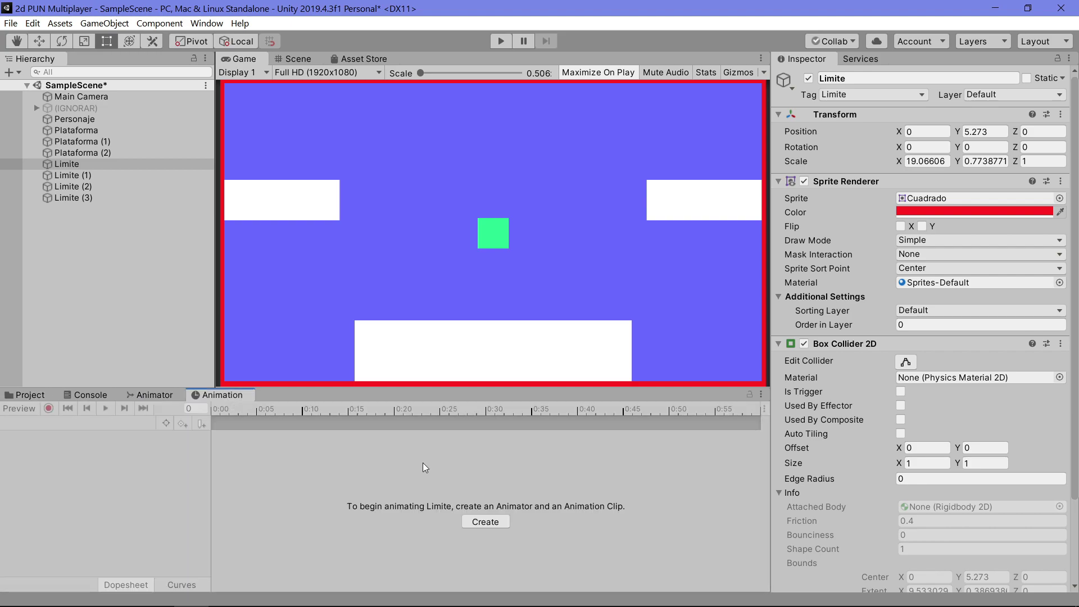
pyautogui.rightClick(211, 398)
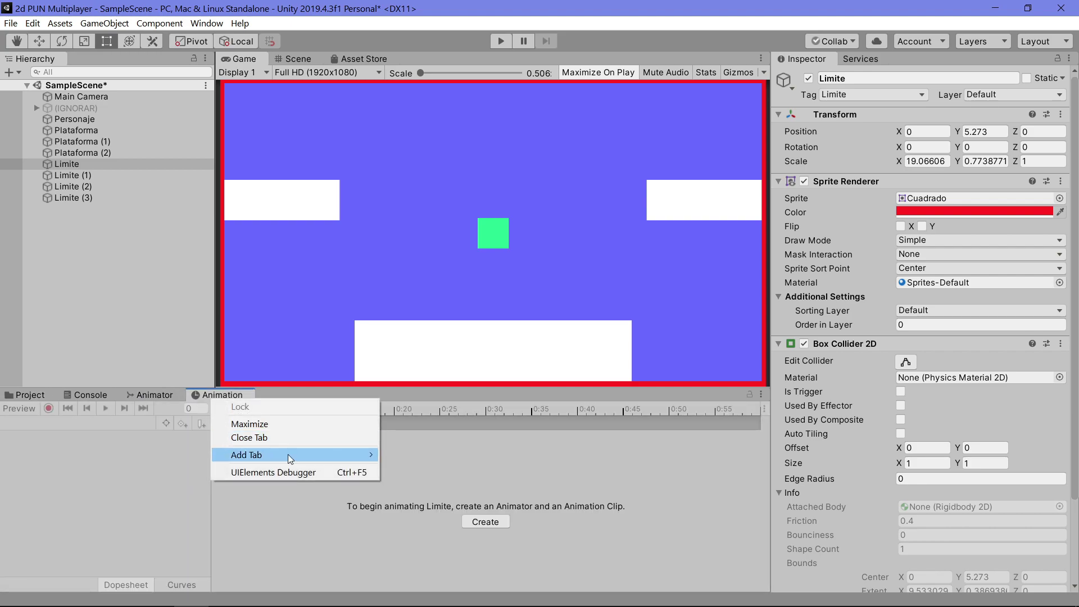
pyautogui.click(279, 442)
pyautogui.click(210, 23)
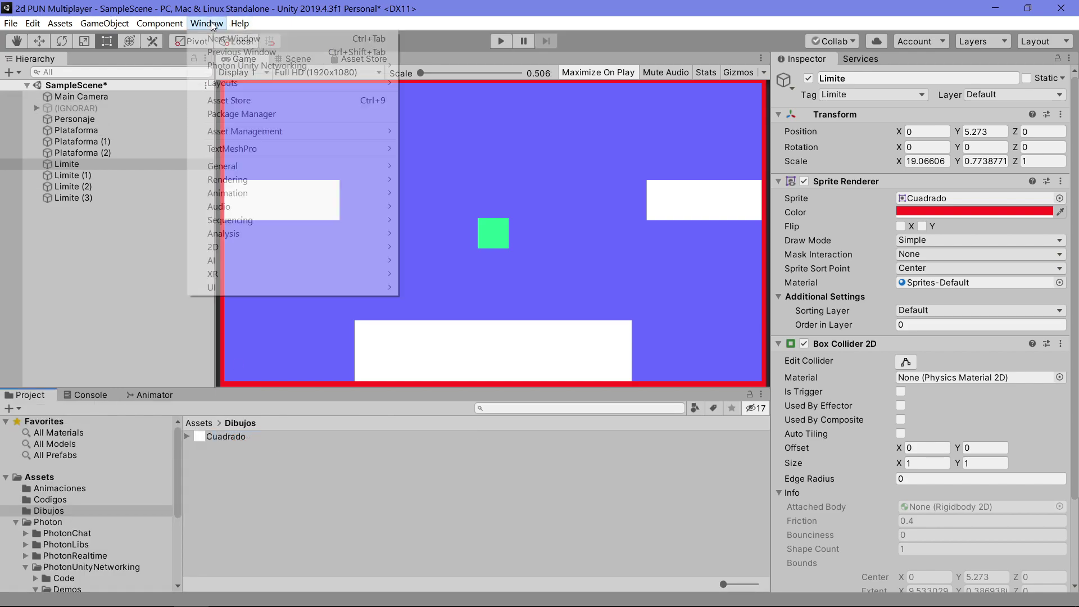
pyautogui.moveTo(332, 193)
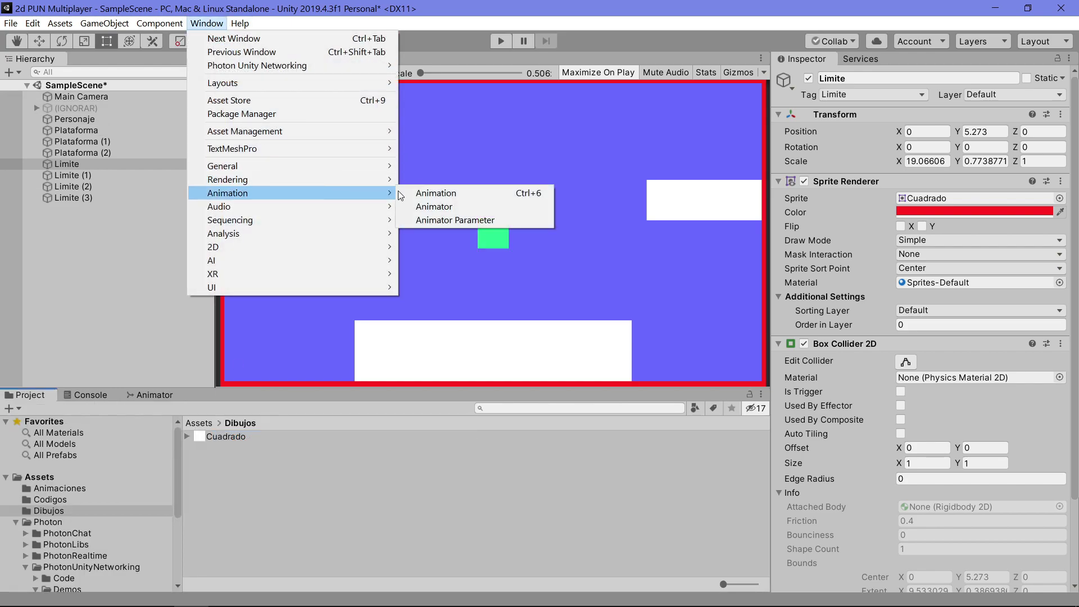
pyautogui.click(451, 195)
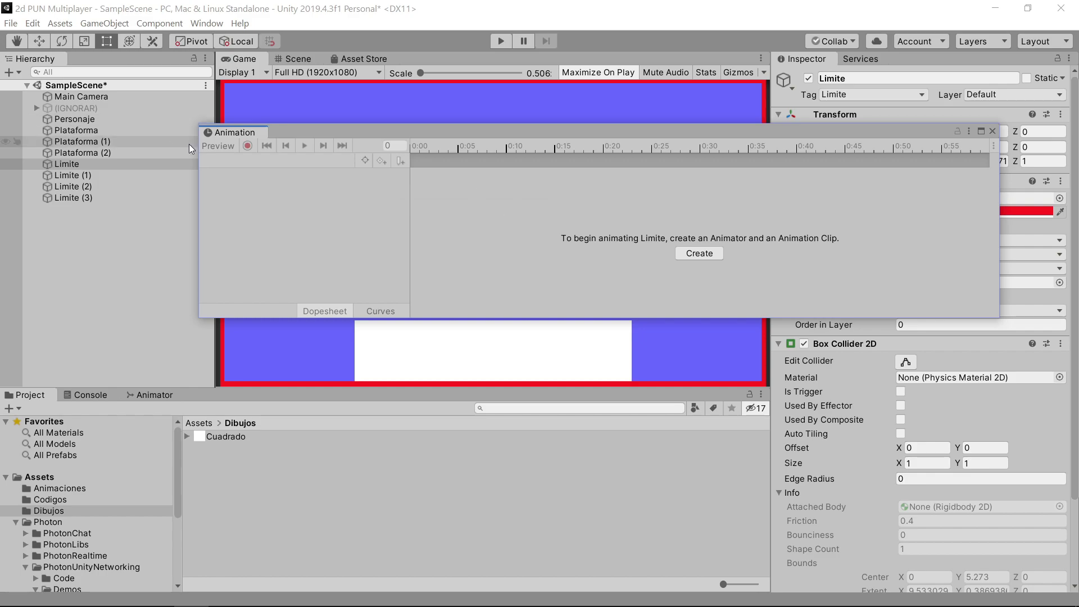
pyautogui.moveTo(234, 135); pyautogui.dragTo(196, 398)
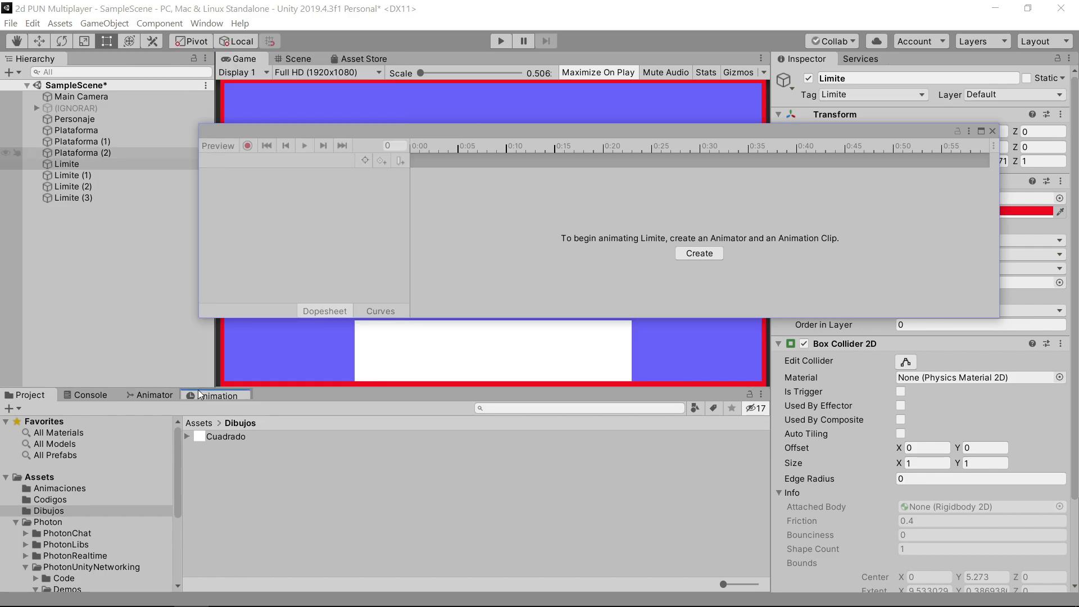
# Create a clip for Limite saved as AnimacionLimite in Assets/Animaciones.
pyautogui.click(60, 165)
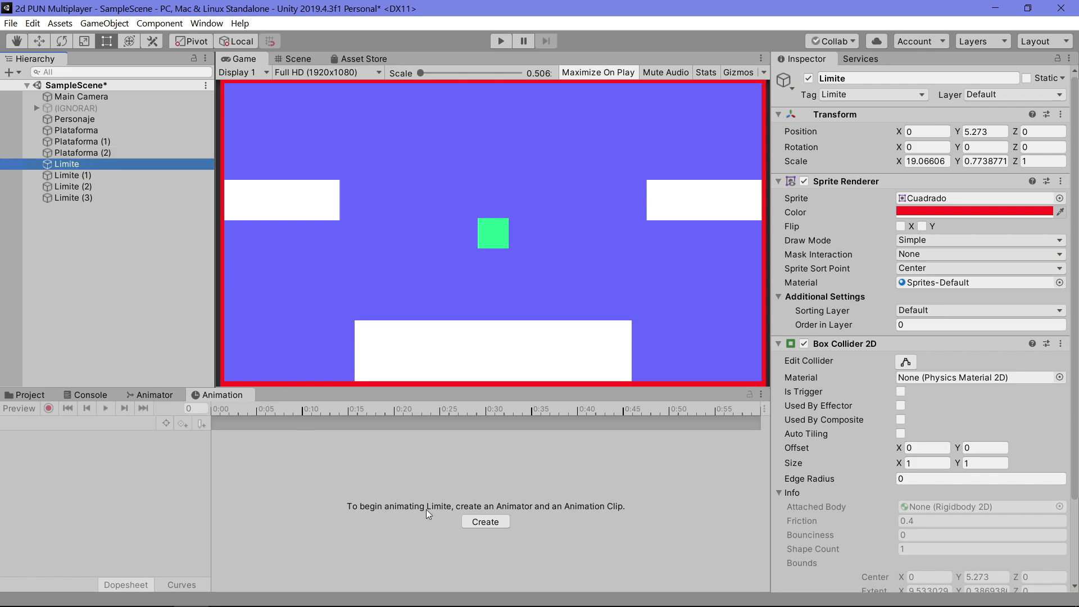
pyautogui.click(488, 521)
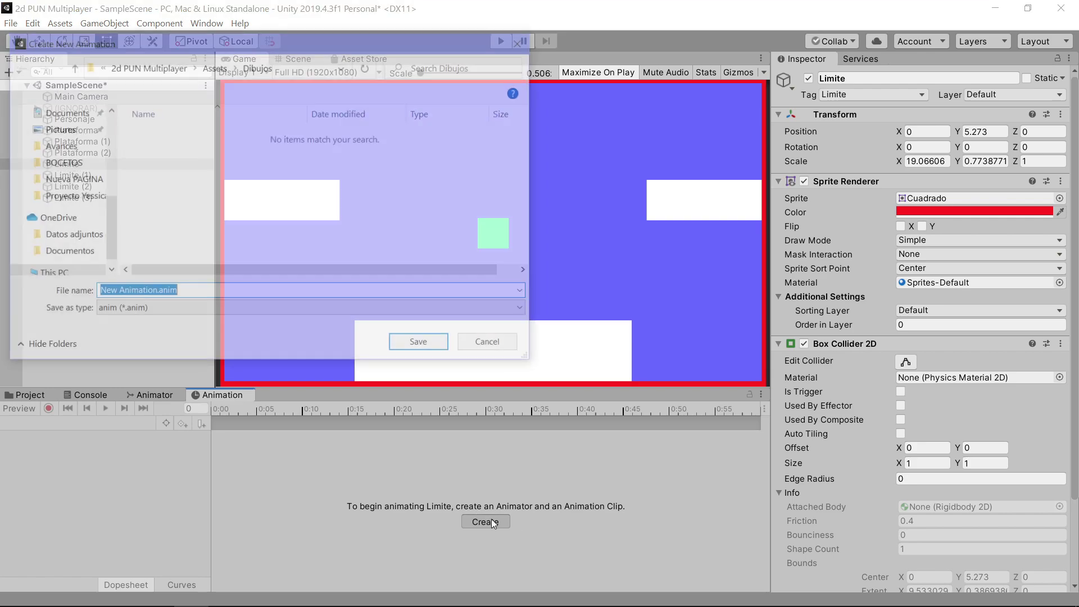
pyautogui.click(221, 67)
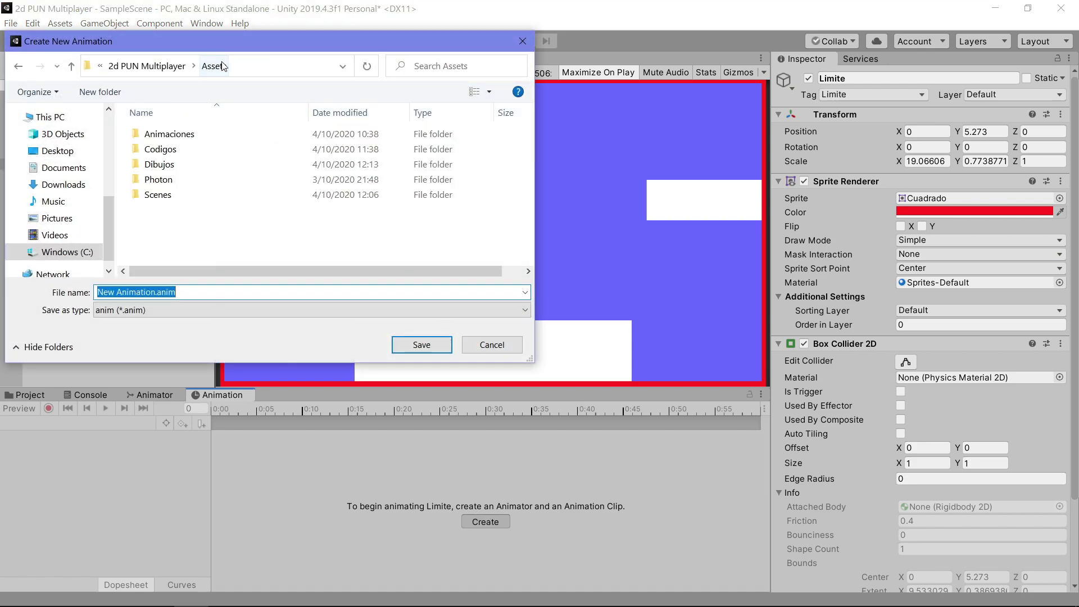
pyautogui.doubleClick(212, 137)
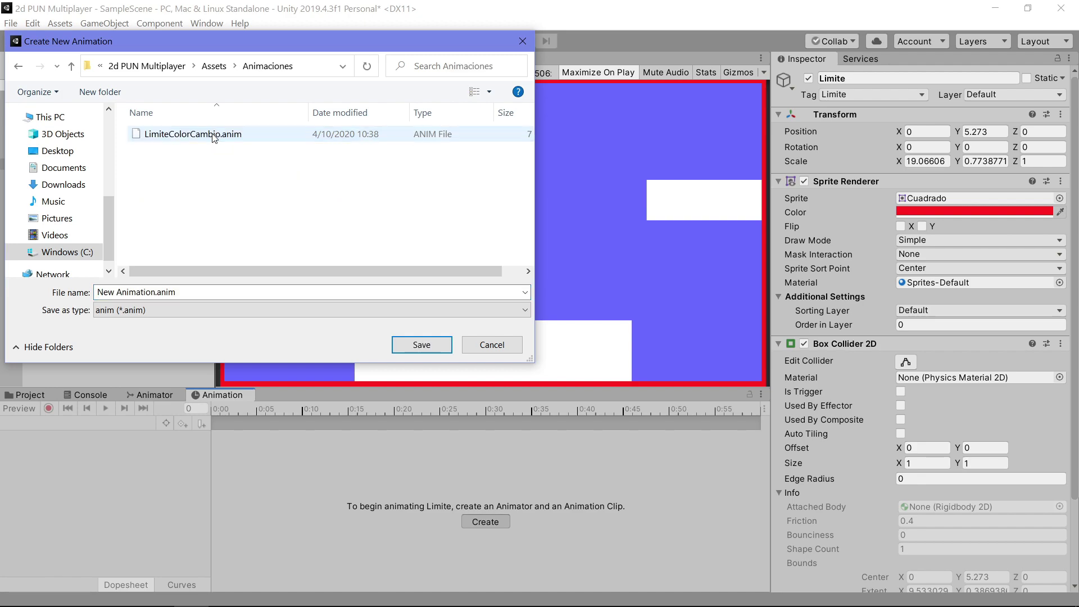
pyautogui.click(201, 292)
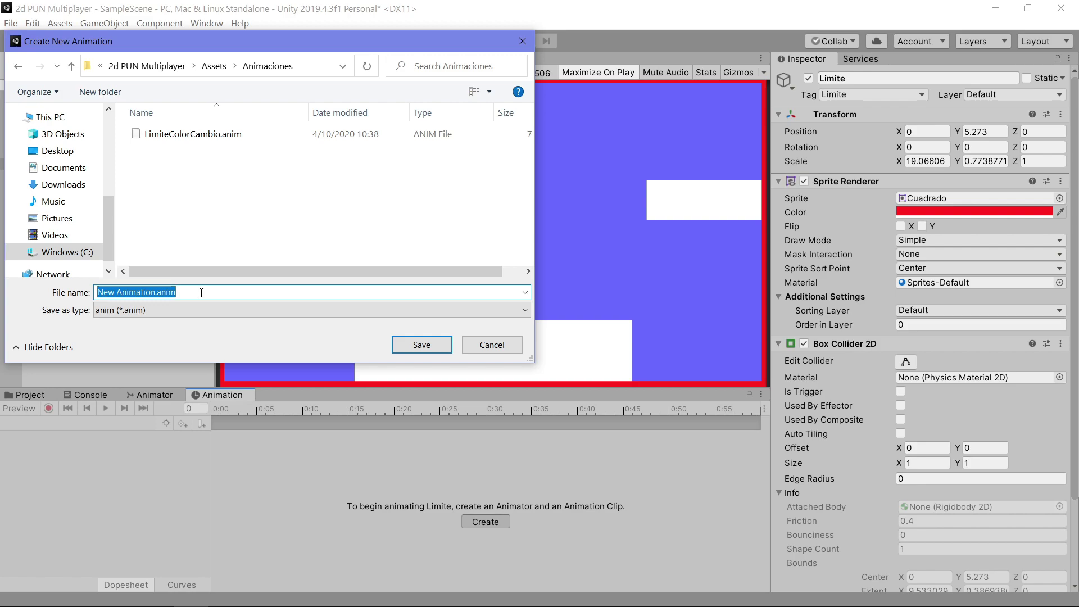
pyautogui.write('A')
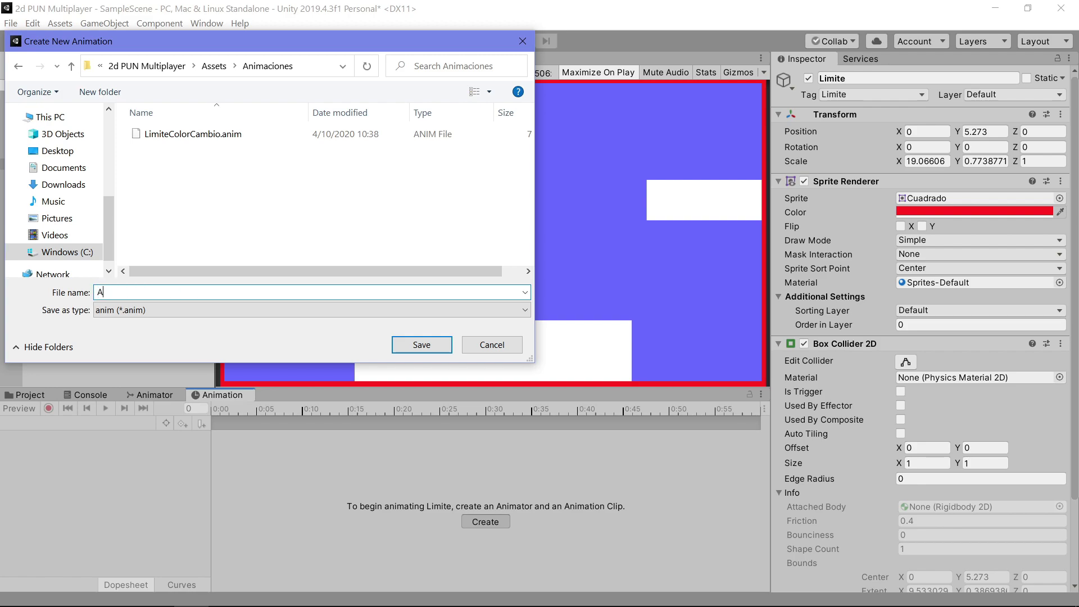
pyautogui.write('inimacion')
pyautogui.write('Limite')
pyautogui.press('Return')
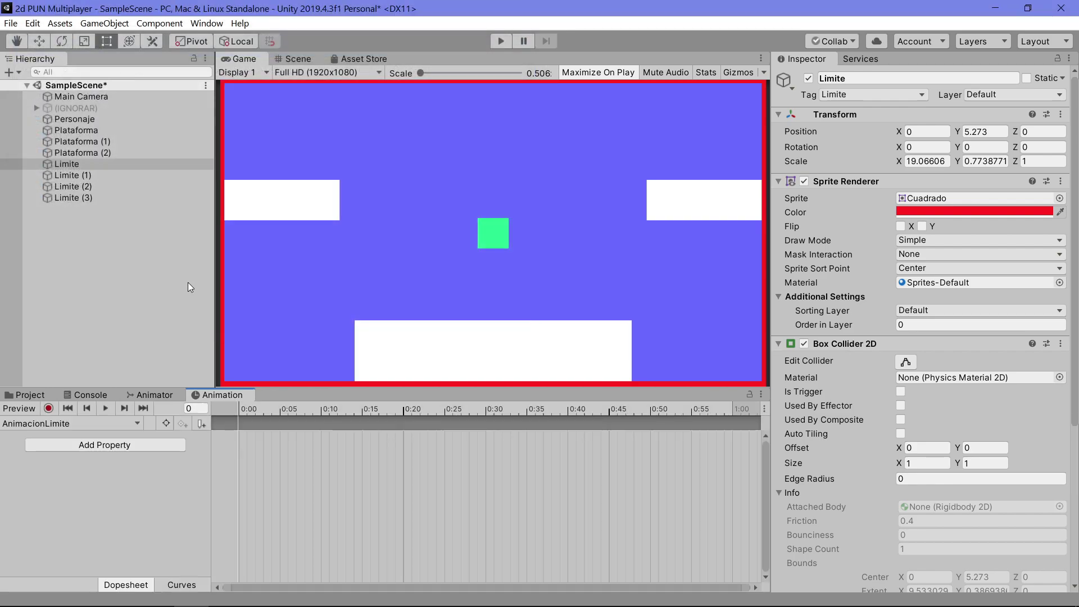
pyautogui.click(296, 63)
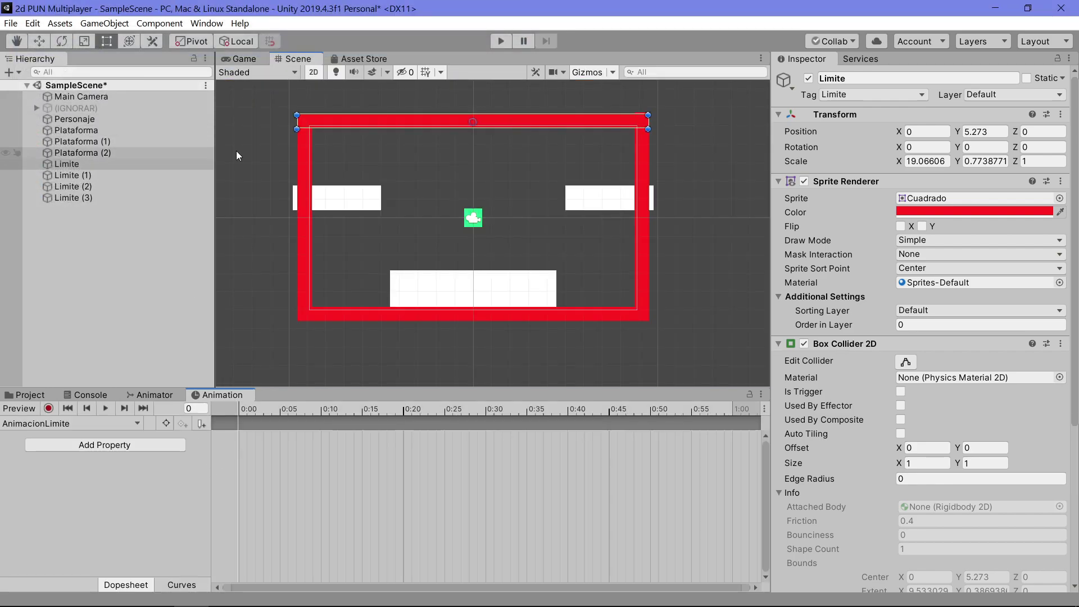
pyautogui.scroll(2, 481, 128)
pyautogui.moveTo(481, 128); pyautogui.dragTo(546, 260, button='middle')
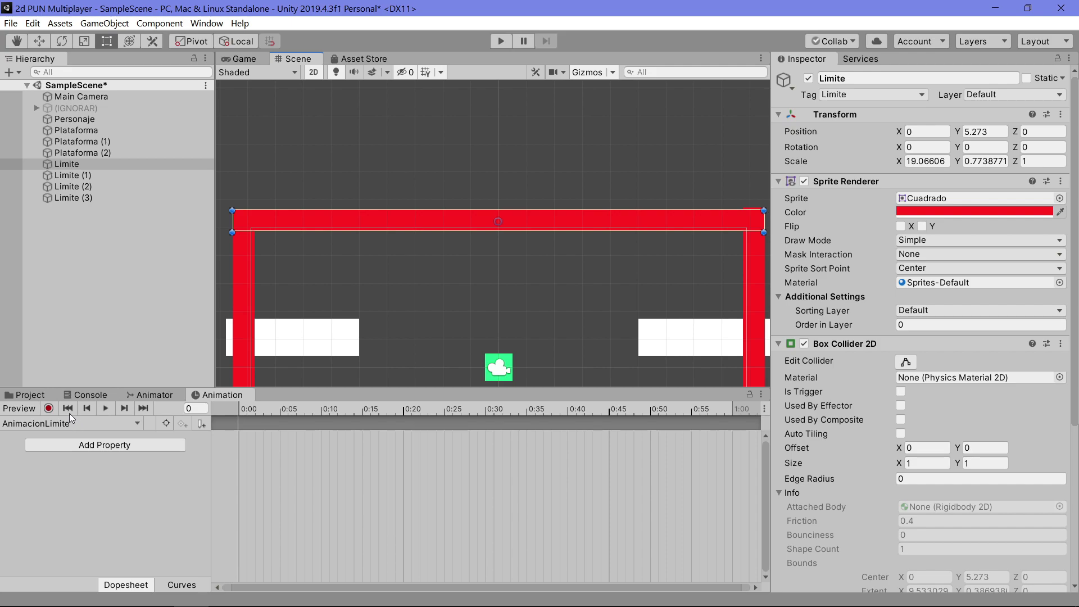
# Record a yellow Sprite Renderer colour key for Limite at frame 20.
pyautogui.click(49, 409)
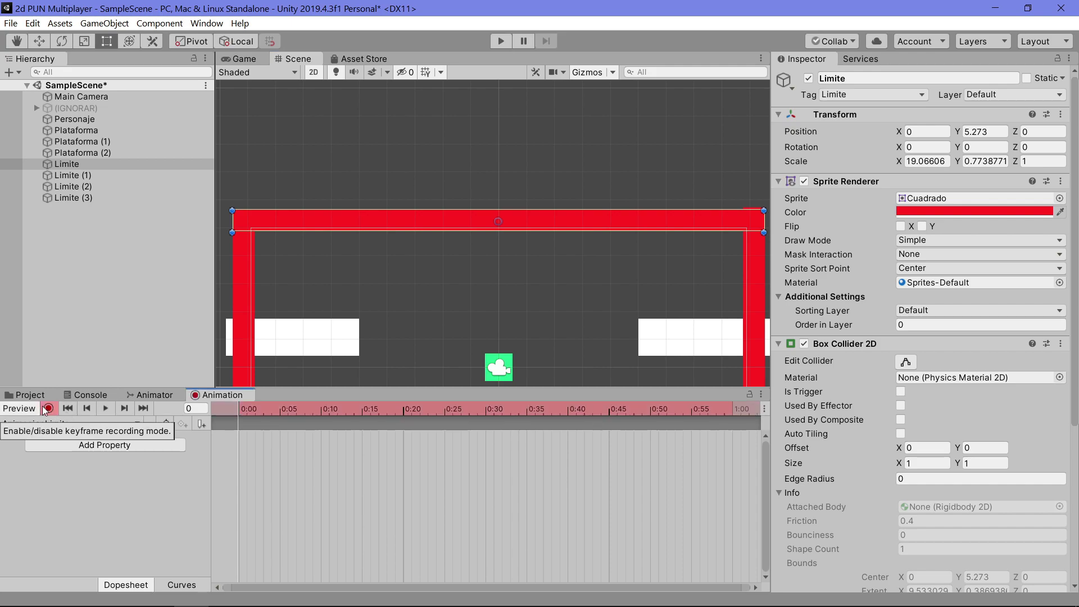
pyautogui.moveTo(264, 409); pyautogui.dragTo(403, 422)
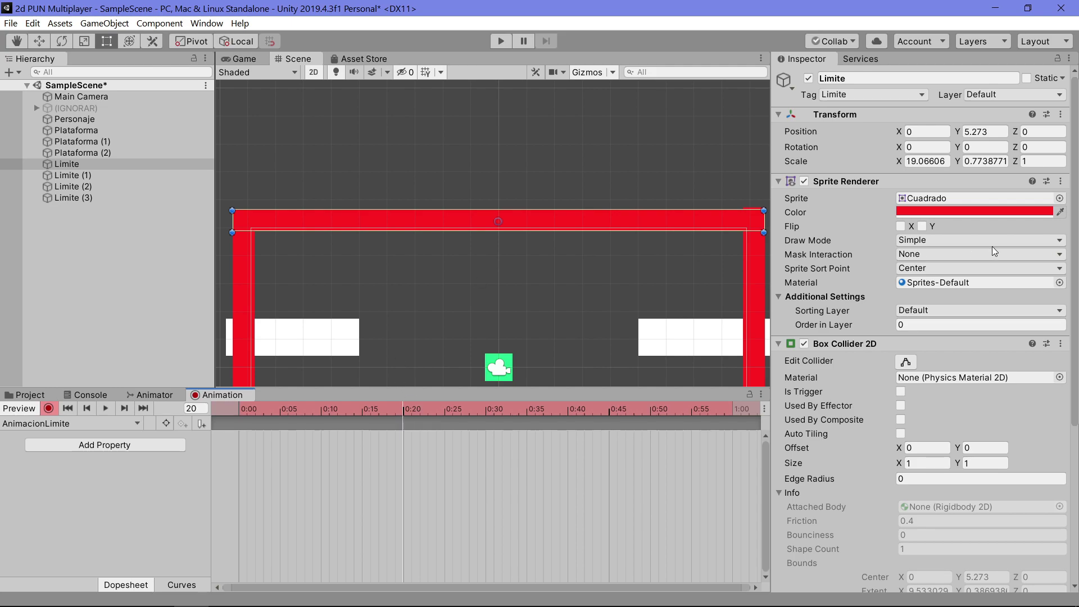
pyautogui.click(978, 213)
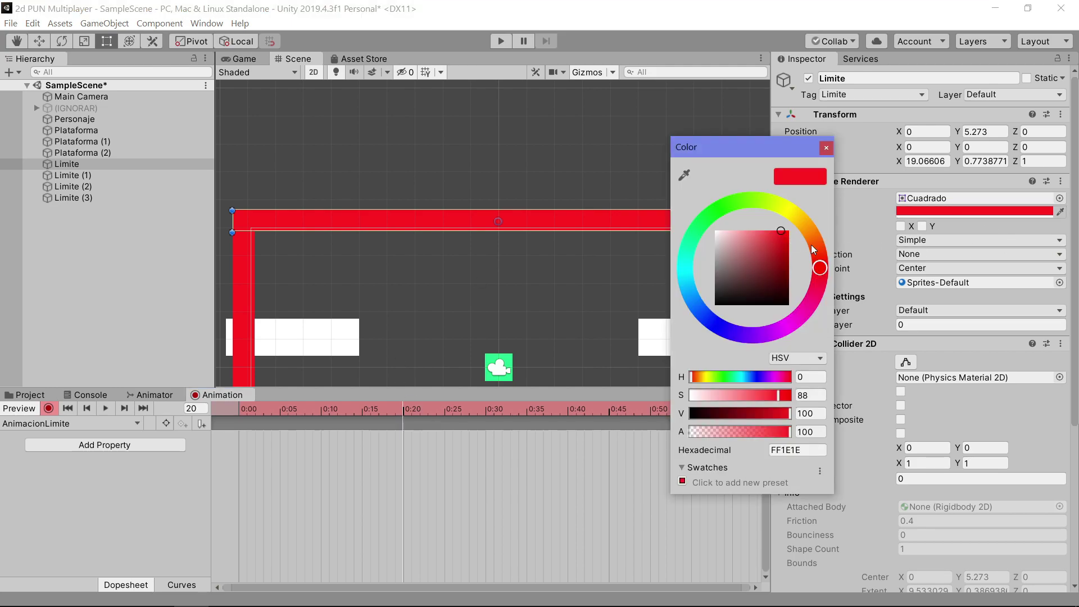
pyautogui.moveTo(813, 249); pyautogui.dragTo(811, 233)
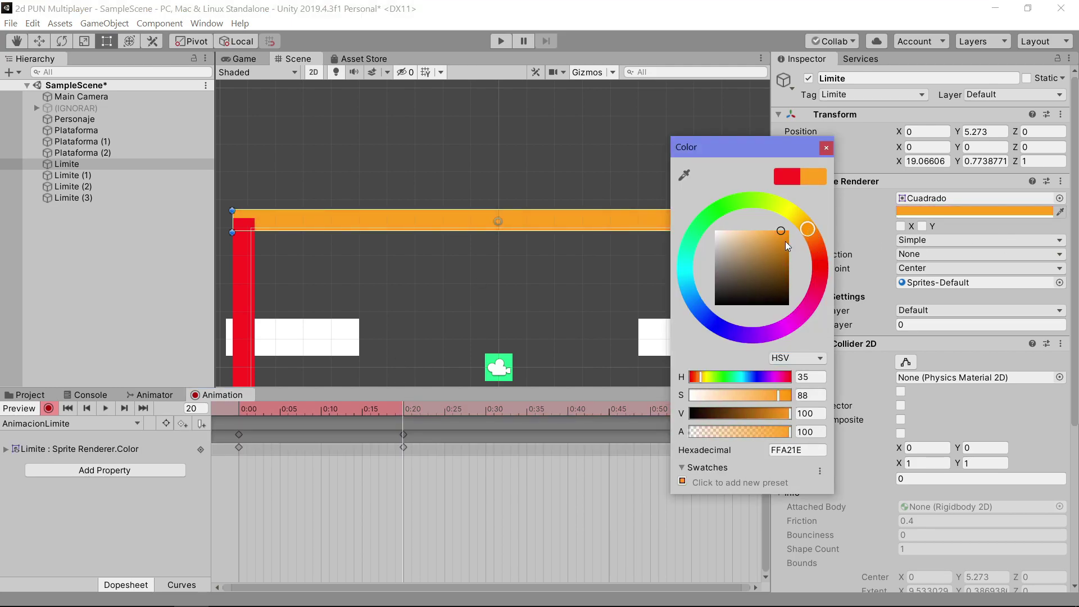
pyautogui.moveTo(784, 241); pyautogui.dragTo(797, 223)
pyautogui.click(826, 148)
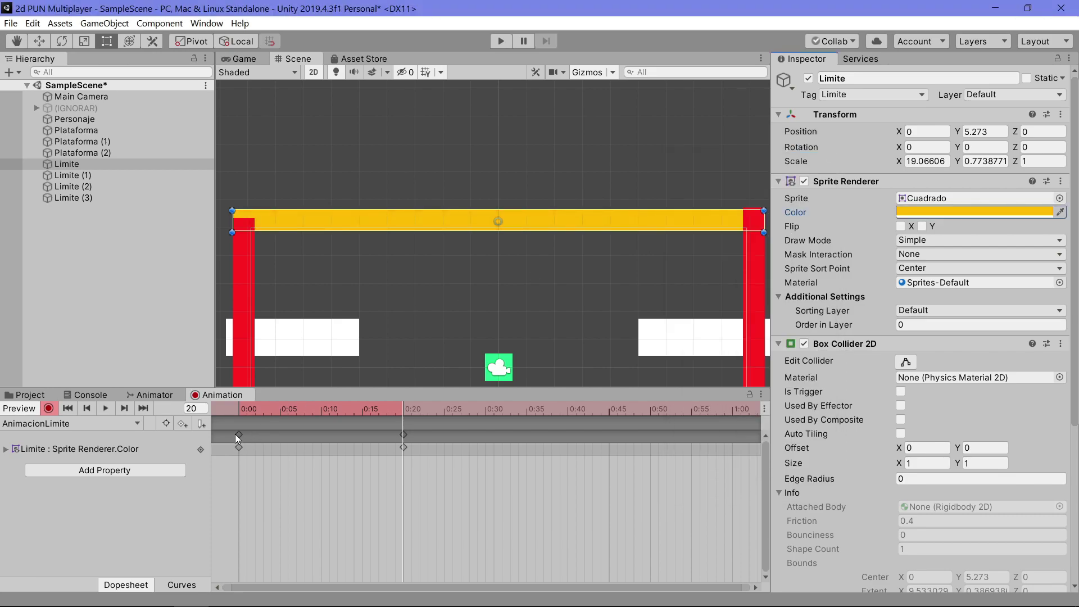
# Scrub the timeline between 0:00 and 0:20 and select the red frame-0 keys.
pyautogui.click(239, 434)
pyautogui.moveTo(254, 412)
pyautogui.mouseDown()
pyautogui.moveTo(390, 434)
pyautogui.moveTo(402, 451)
pyautogui.moveTo(365, 444)
pyautogui.mouseUp()
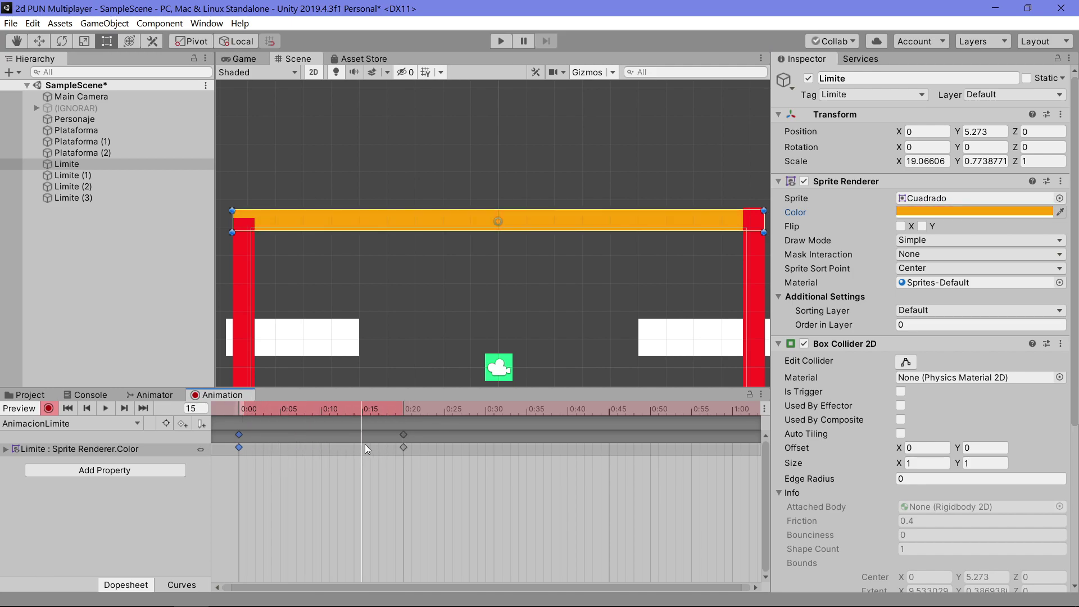
pyautogui.click(233, 444)
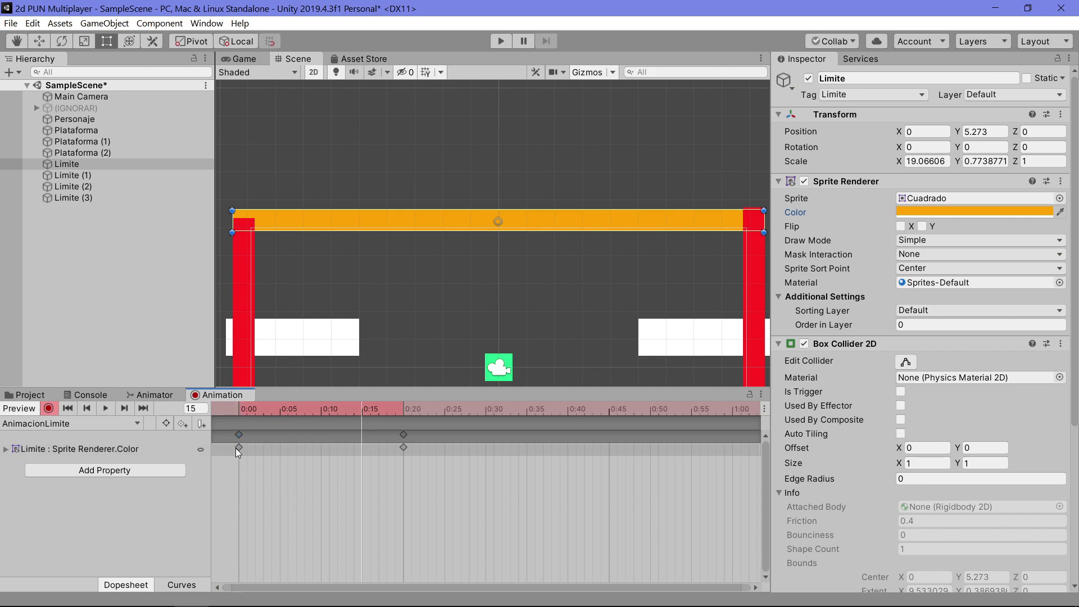
pyautogui.click(237, 448)
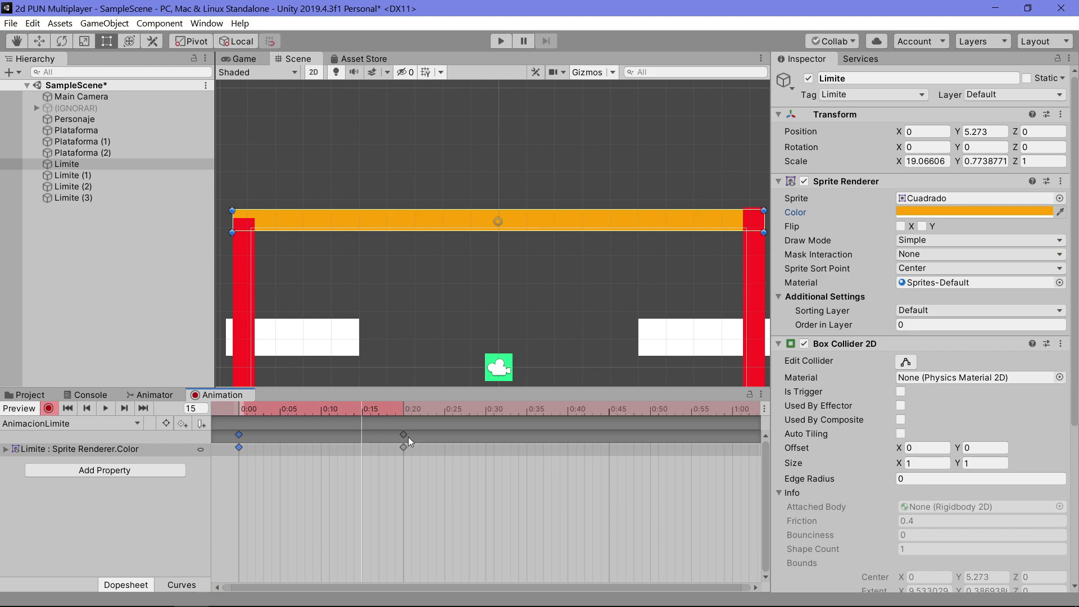
pyautogui.moveTo(287, 415)
pyautogui.mouseDown()
pyautogui.moveTo(370, 415)
pyautogui.moveTo(403, 431)
pyautogui.mouseUp()
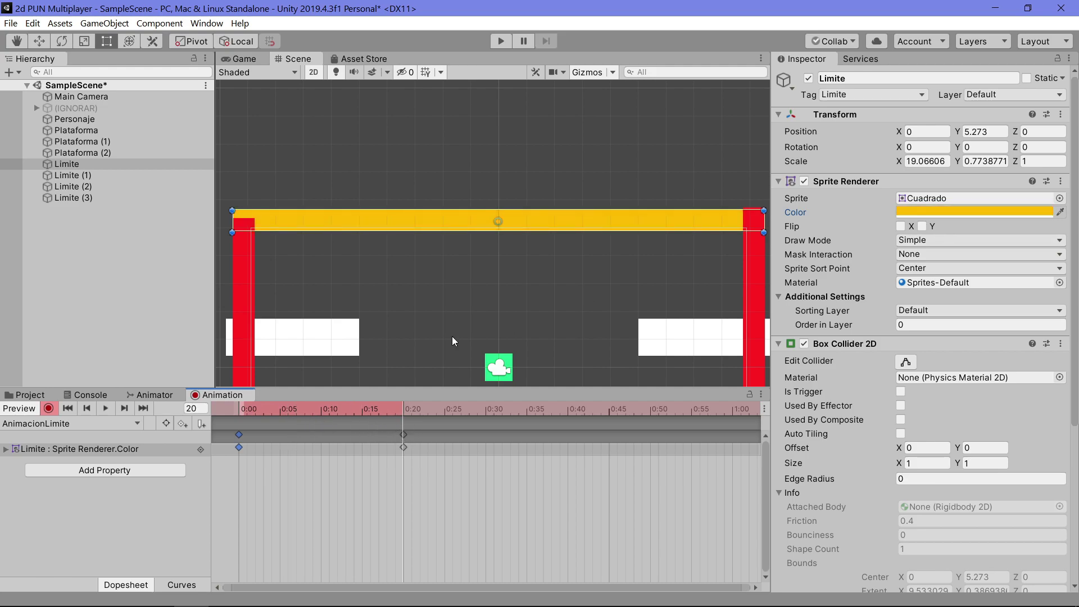
pyautogui.moveTo(277, 426); pyautogui.dragTo(238, 431)
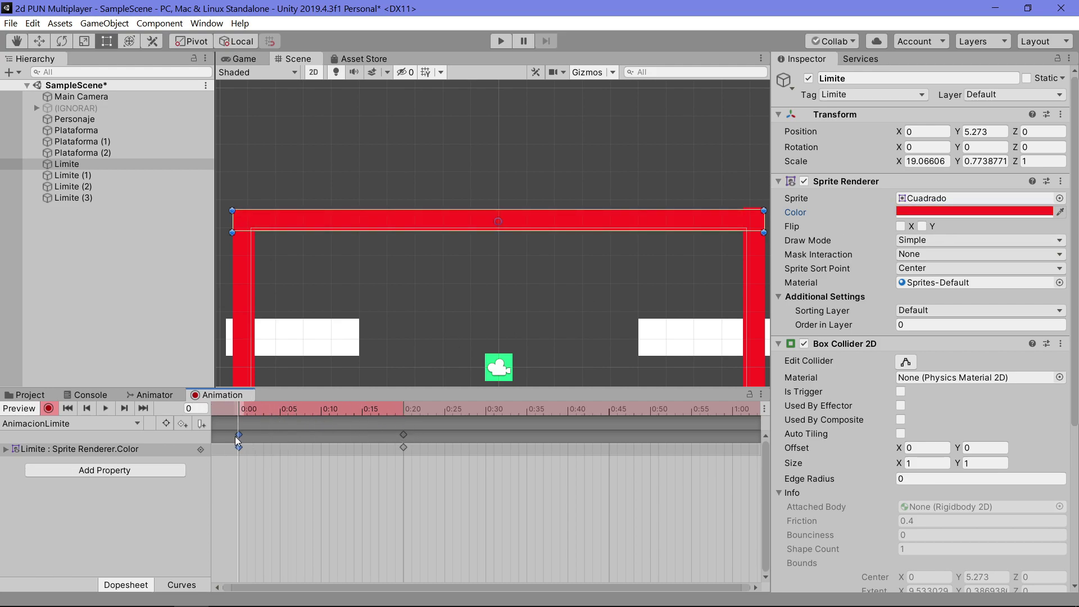
pyautogui.click(251, 471)
# Paste the red frame-0 keys at 0:40 so the animation ends red.
pyautogui.moveTo(253, 457); pyautogui.dragTo(215, 419)
pyautogui.moveTo(243, 410)
pyautogui.mouseDown()
pyautogui.moveTo(567, 426)
pyautogui.moveTo(73, 426)
pyautogui.moveTo(225, 413)
pyautogui.mouseUp()
pyautogui.hotkey('ctrl', 'v')
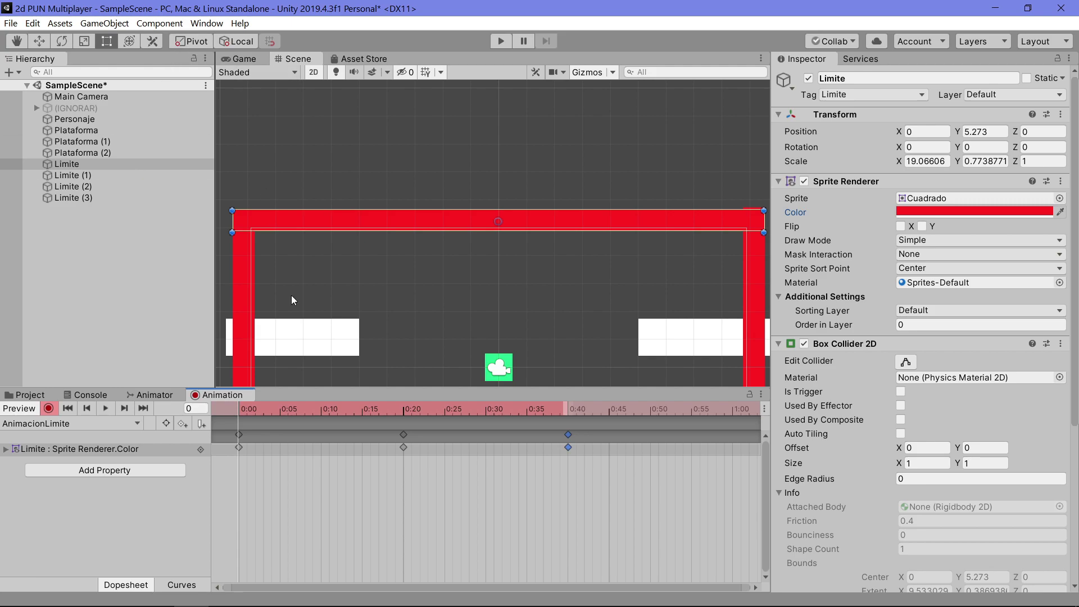
pyautogui.click(236, 58)
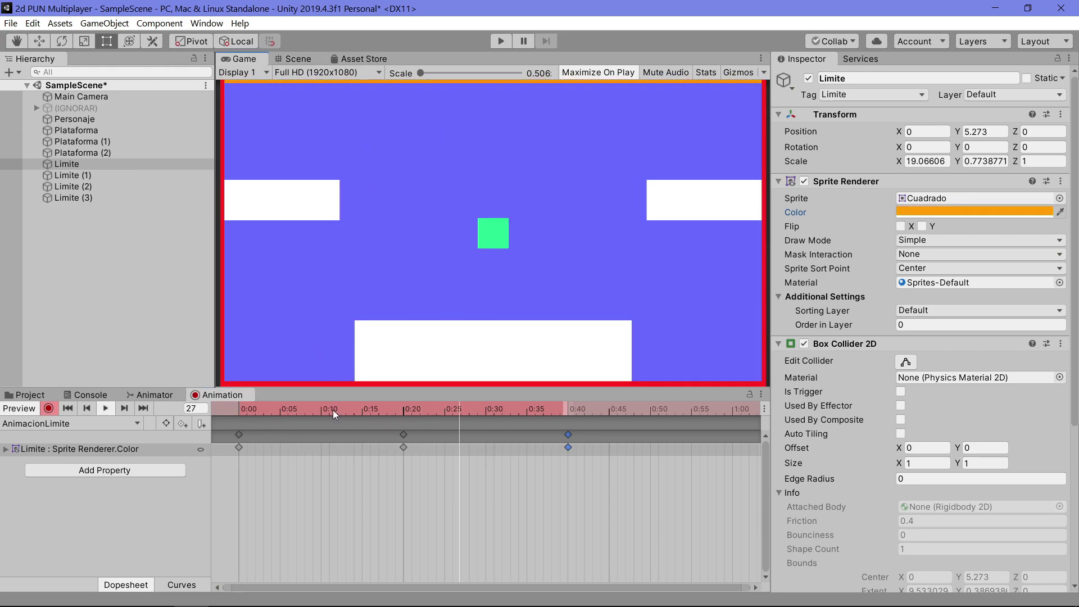
# Brighten the 0:20 key's colour to yellow FDE301.
pyautogui.click(403, 416)
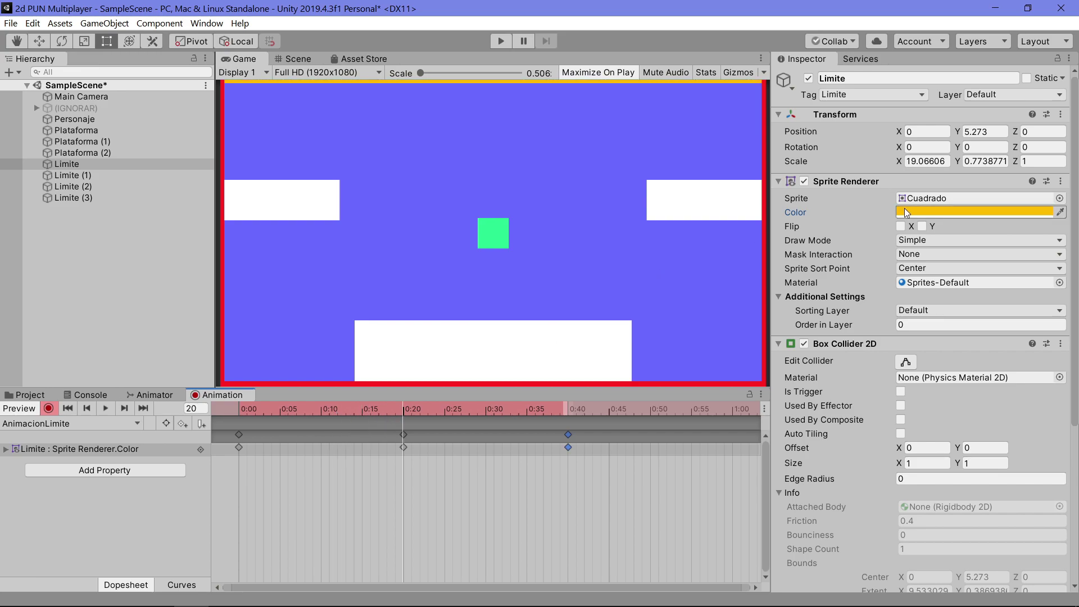
pyautogui.click(975, 212)
pyautogui.moveTo(802, 220); pyautogui.dragTo(792, 213)
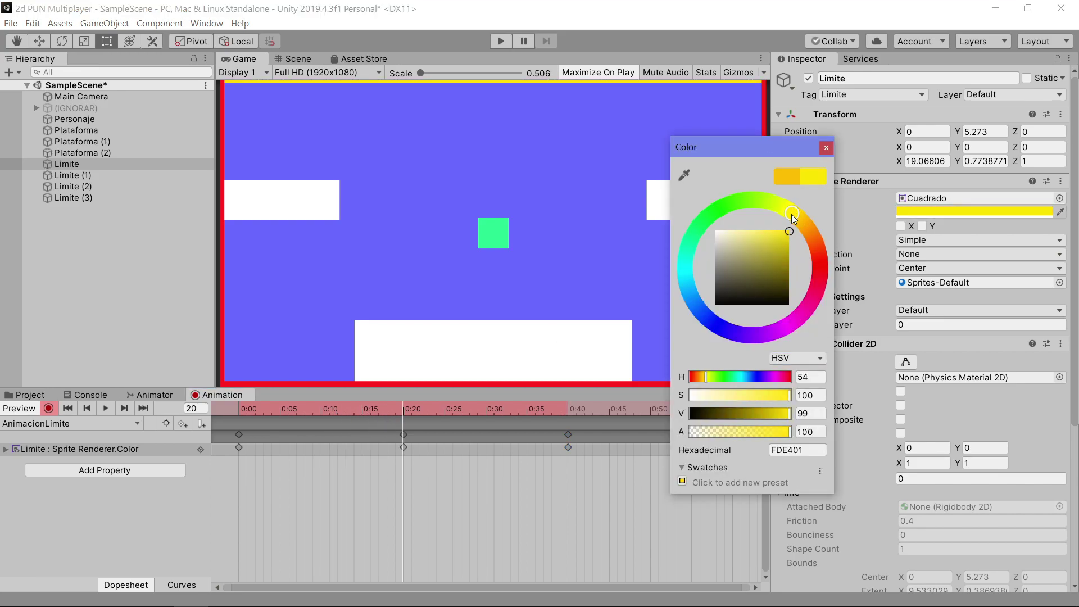
pyautogui.click(474, 454)
pyautogui.click(826, 147)
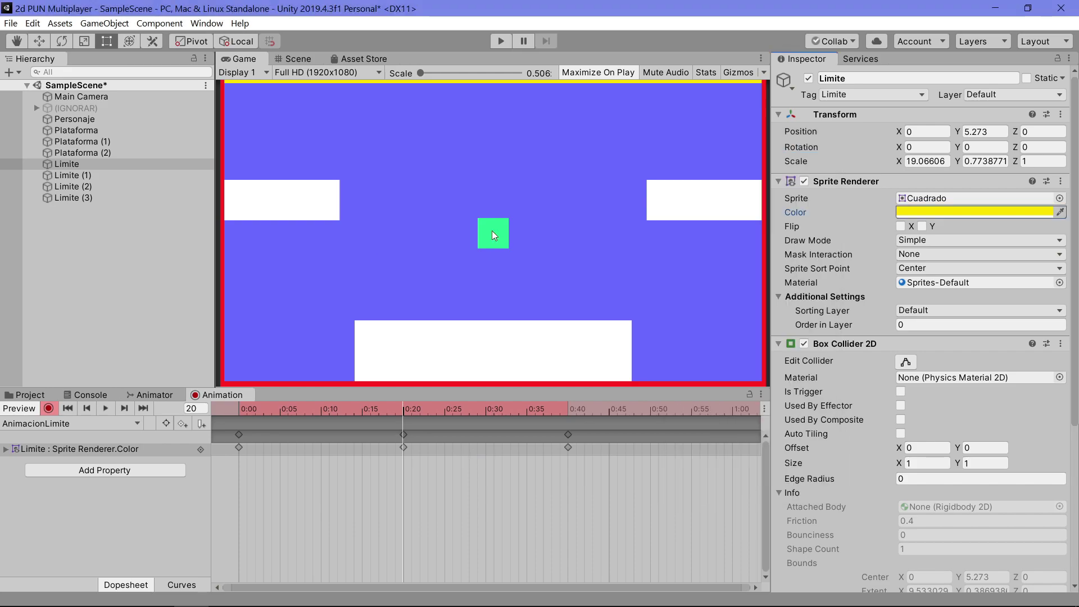
# Turn off recording and scale all keys so the clip ends at 0:30.
pyautogui.click(107, 409)
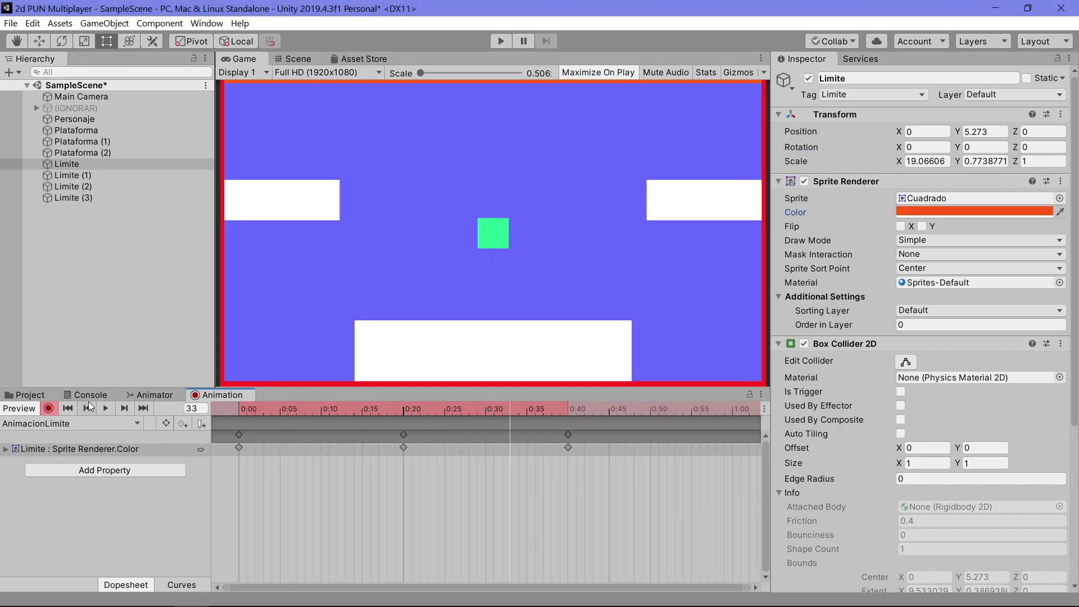
pyautogui.click(51, 407)
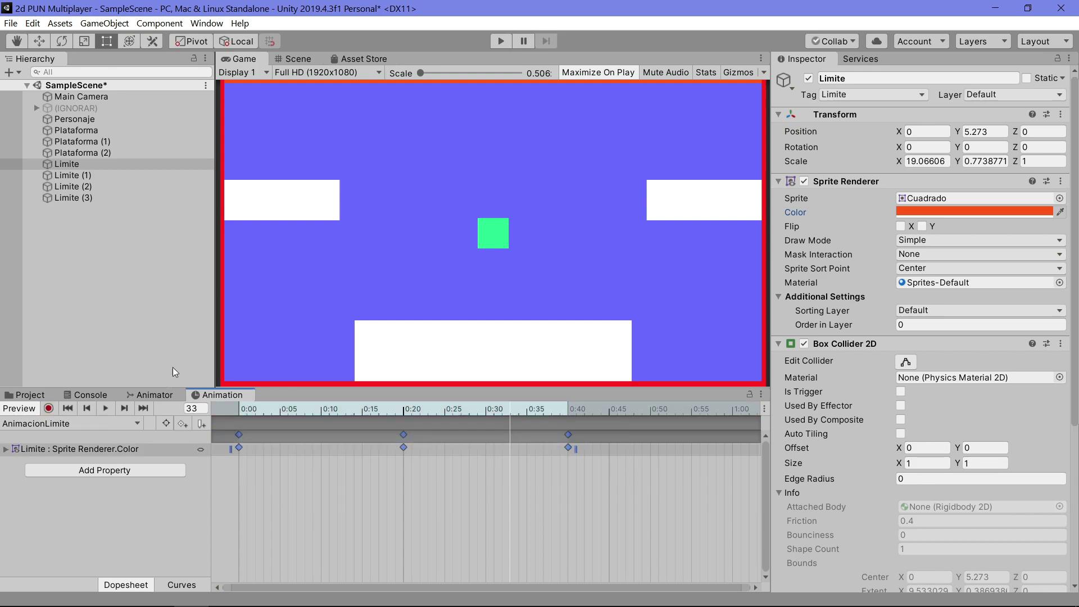
pyautogui.moveTo(589, 439); pyautogui.dragTo(213, 441)
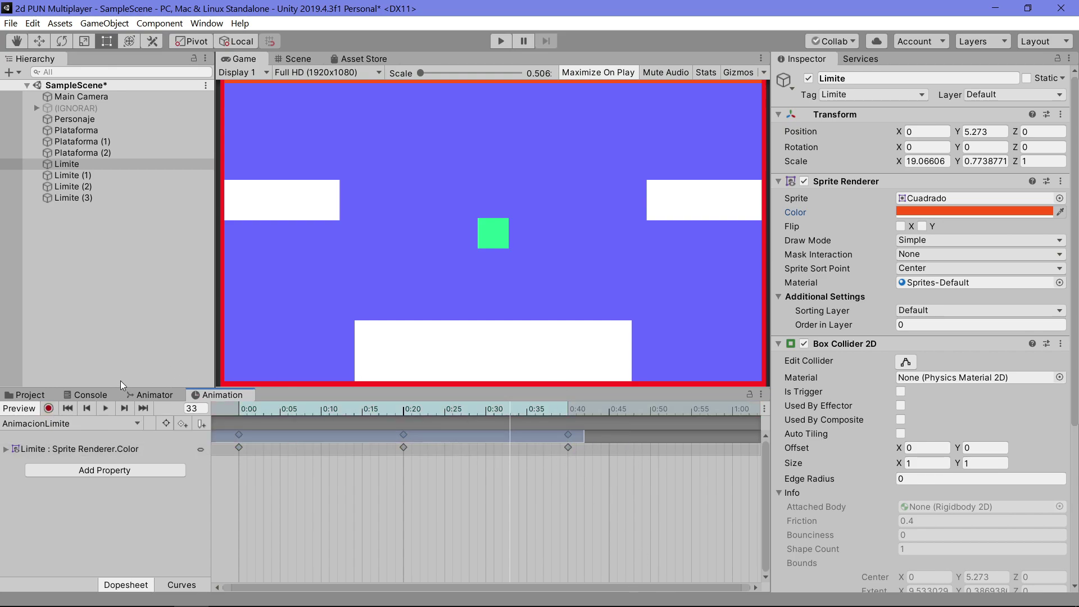
pyautogui.moveTo(574, 449); pyautogui.dragTo(493, 449)
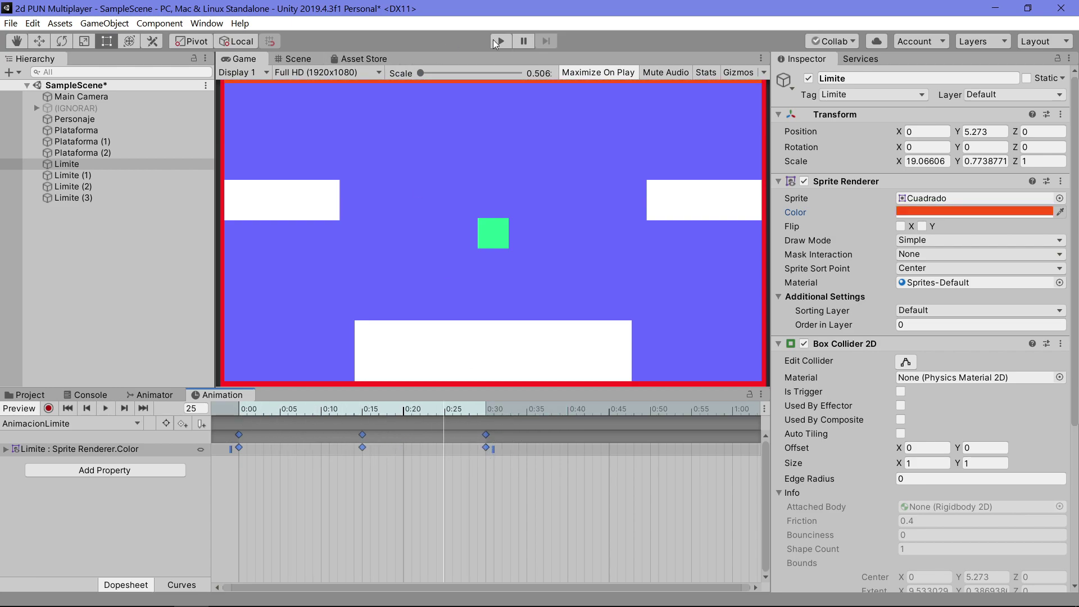
# Copy the top Limite bar's Animator component, then select Limite (1).
pyautogui.click(180, 166)
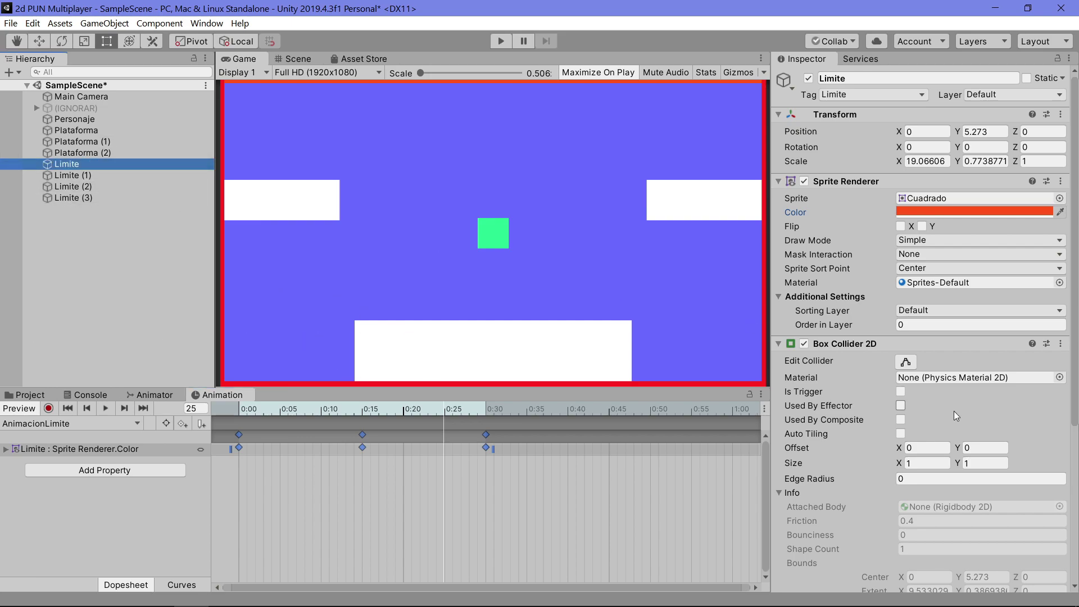
pyautogui.scroll(-5, 956, 416)
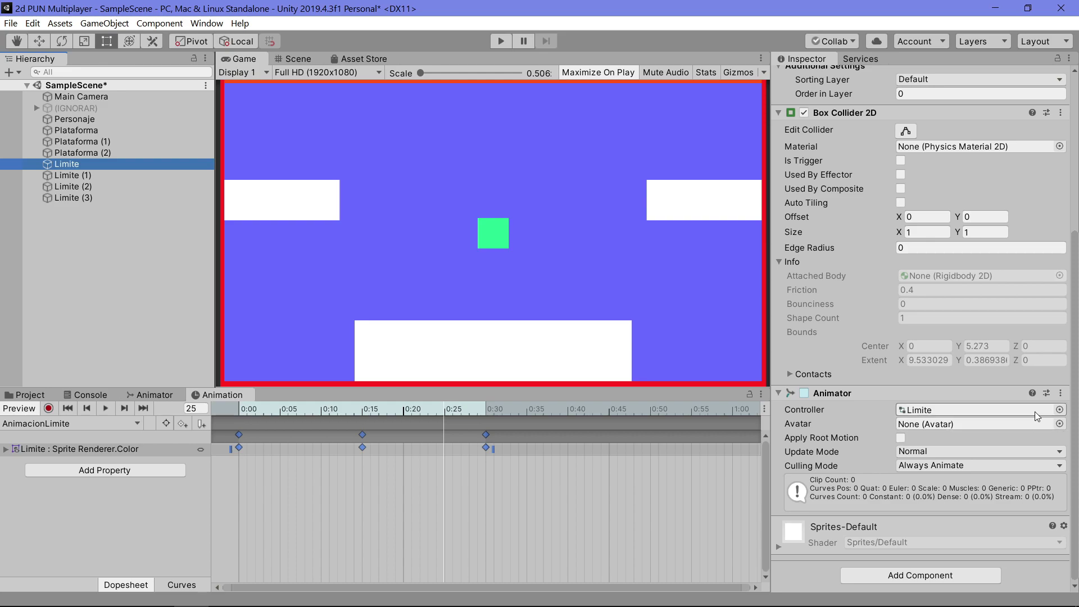
pyautogui.click(1061, 394)
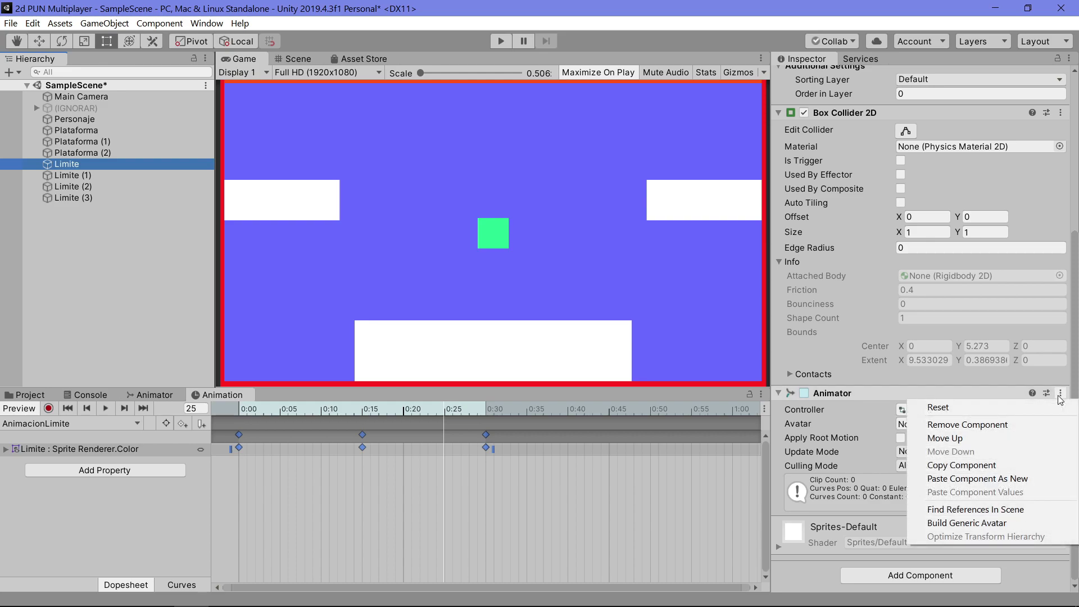
pyautogui.click(1004, 473)
pyautogui.click(63, 176)
# Paste the Animator as new onto Limite (1)–(3) and enable it.
pyautogui.keyDown('shift'); pyautogui.click(73, 198); pyautogui.keyUp('shift')
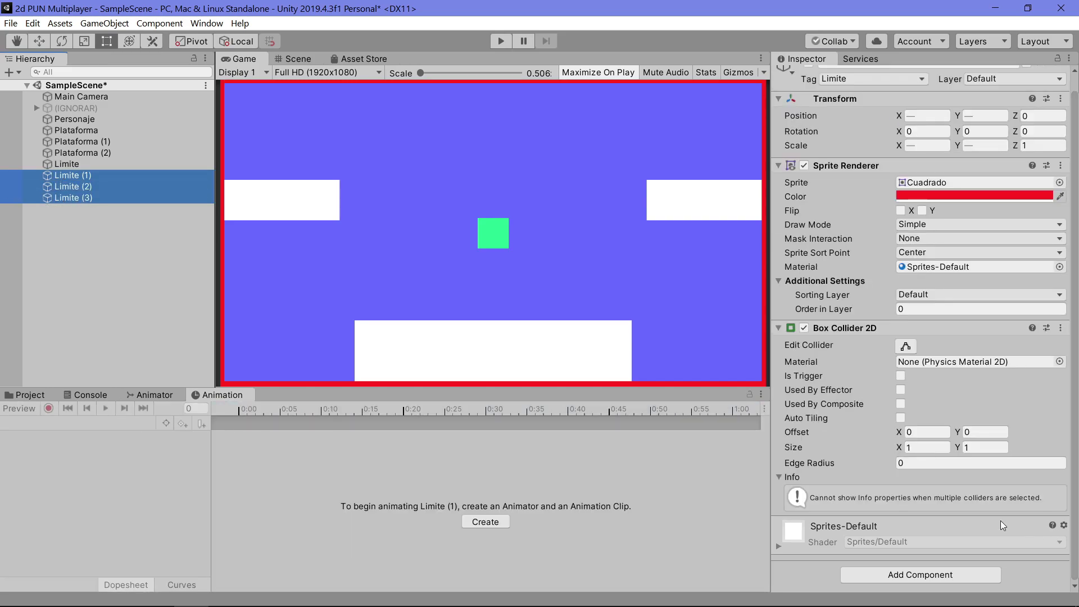
pyautogui.click(1060, 327)
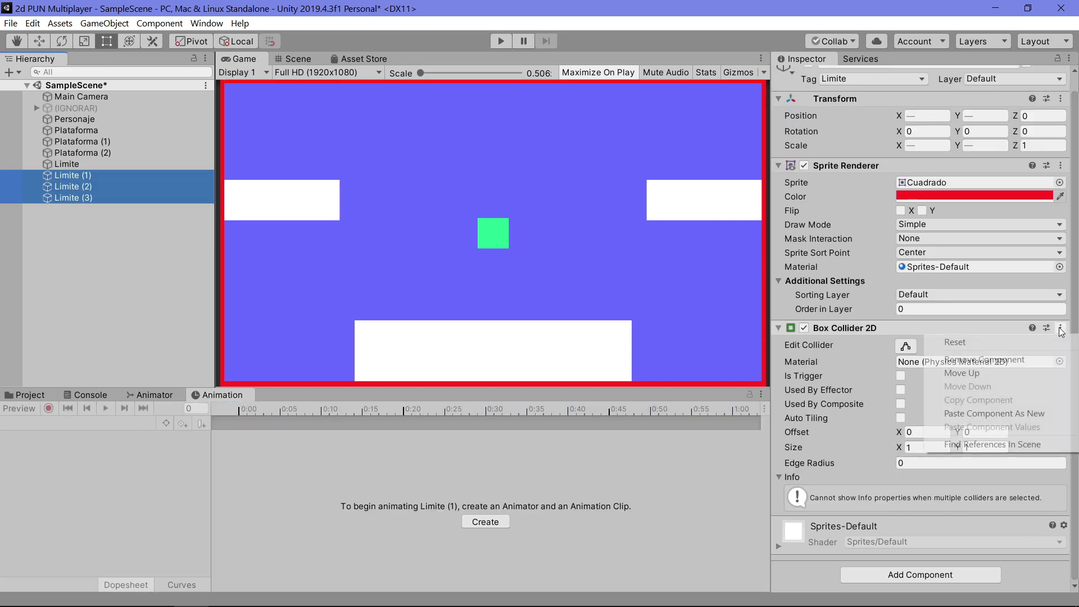
pyautogui.click(994, 413)
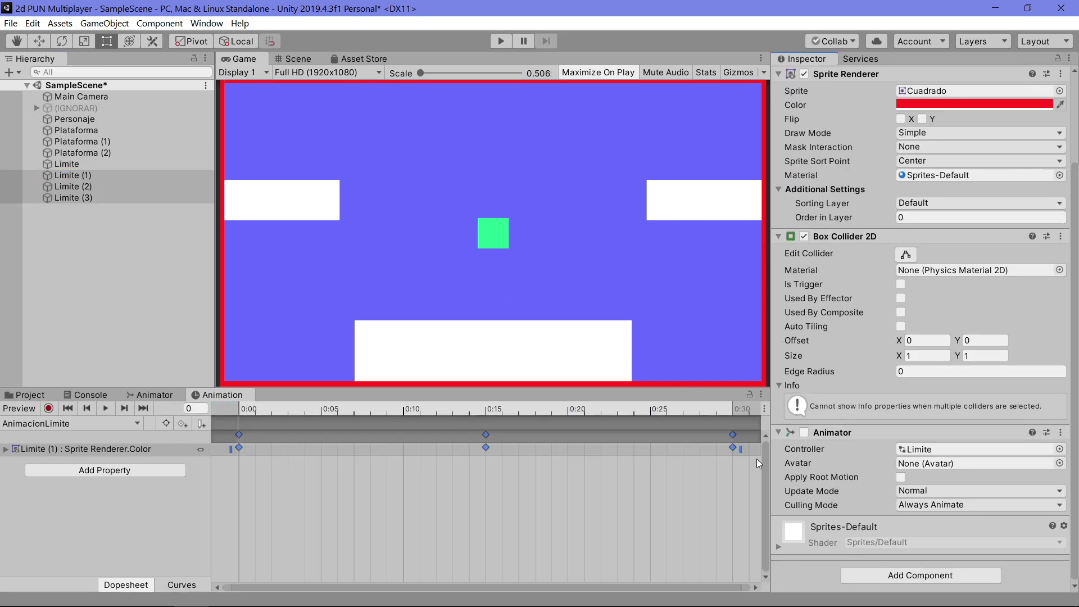
pyautogui.click(92, 163)
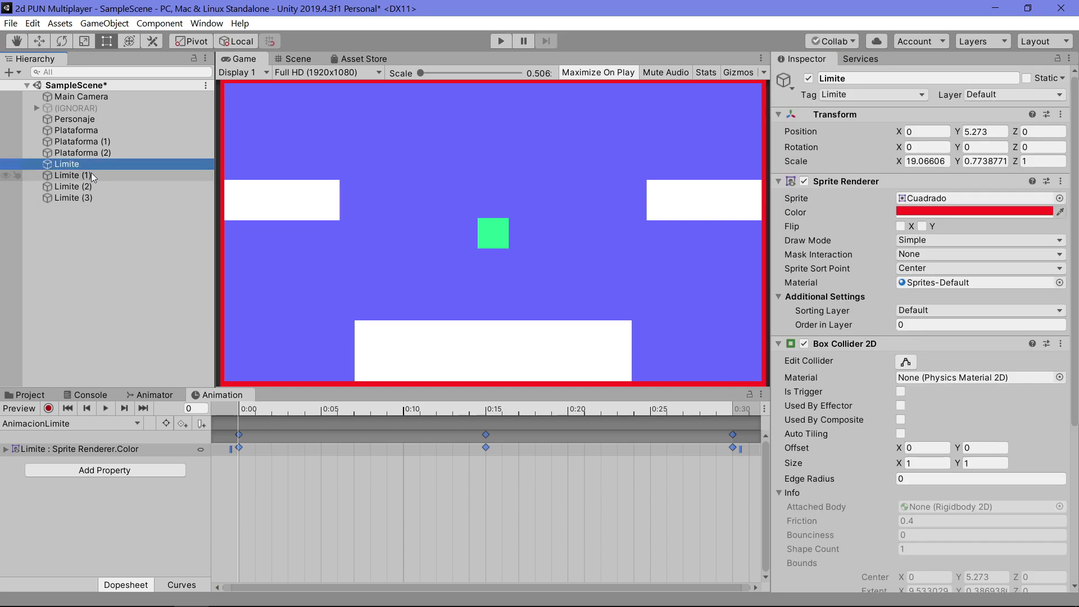
pyautogui.click(91, 175)
pyautogui.scroll(-5, 1004, 384)
pyautogui.click(102, 164)
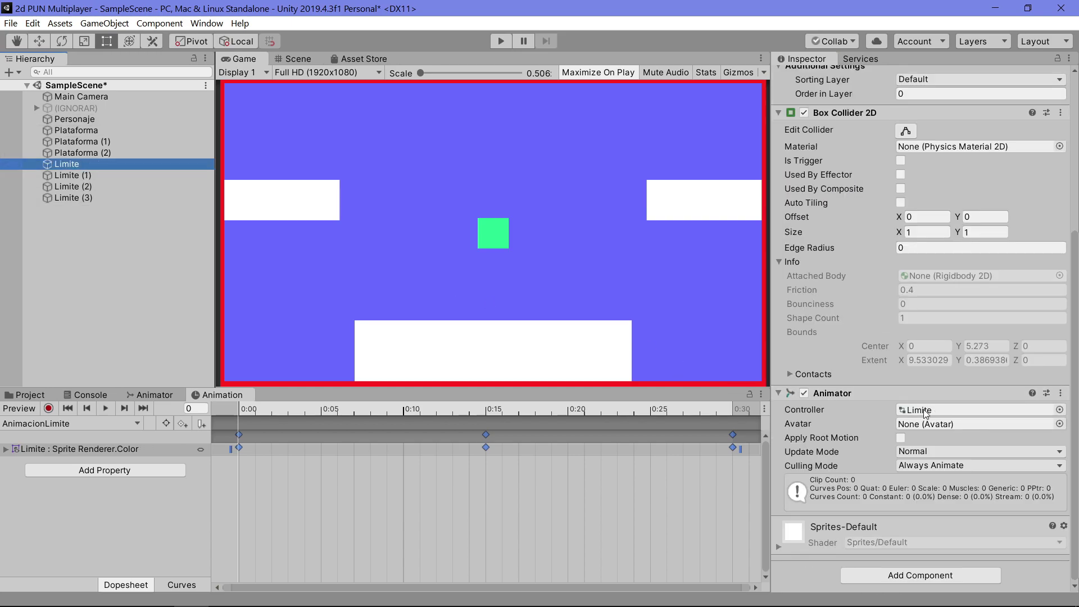
pyautogui.click(127, 176)
pyautogui.keyDown('shift'); pyautogui.click(114, 198); pyautogui.keyUp('shift')
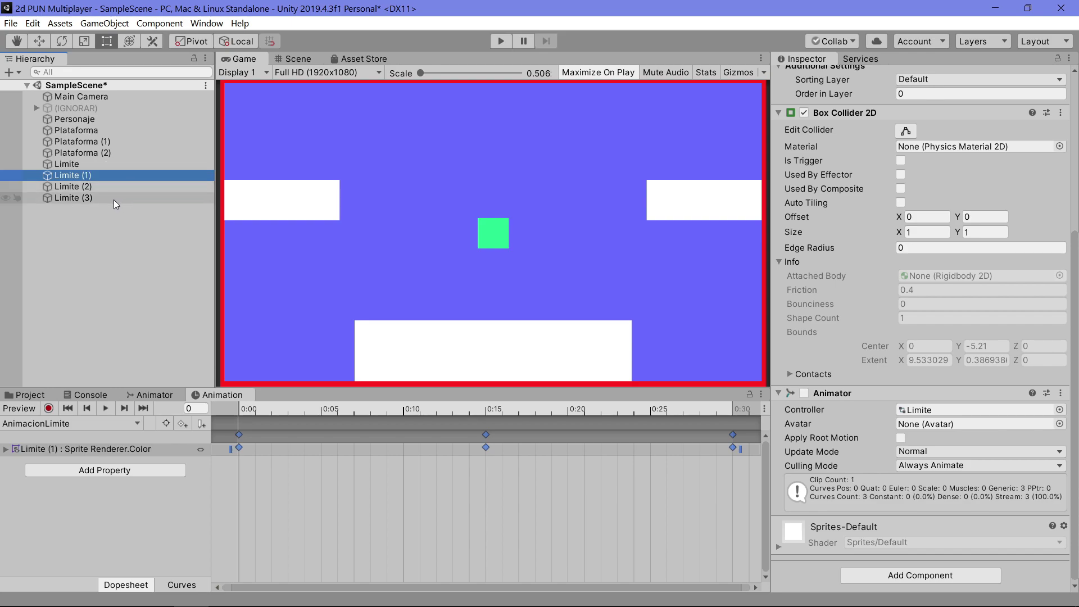
pyautogui.click(805, 433)
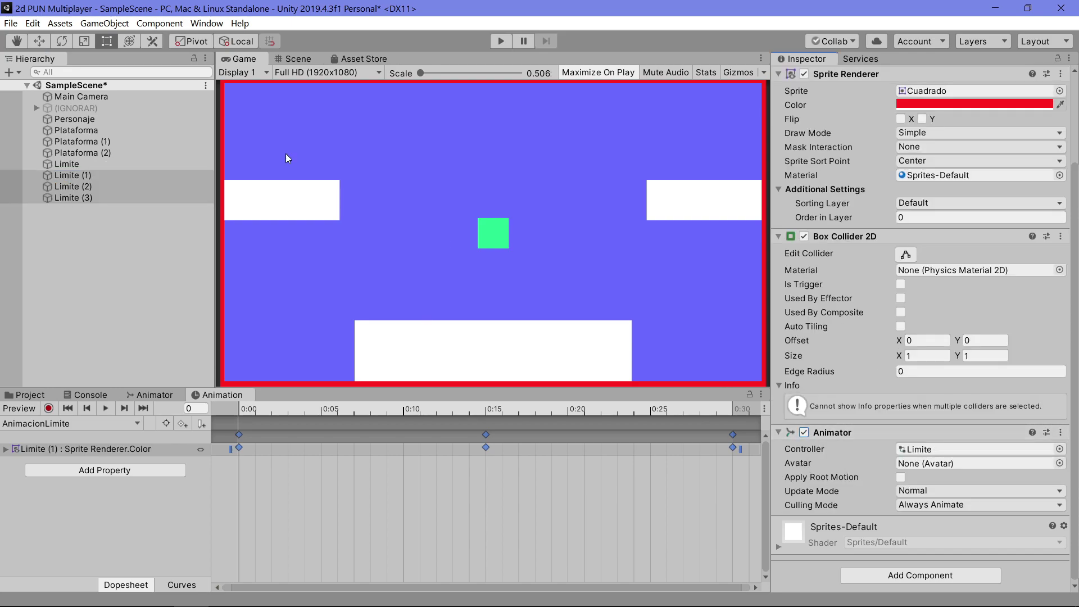
pyautogui.click(295, 60)
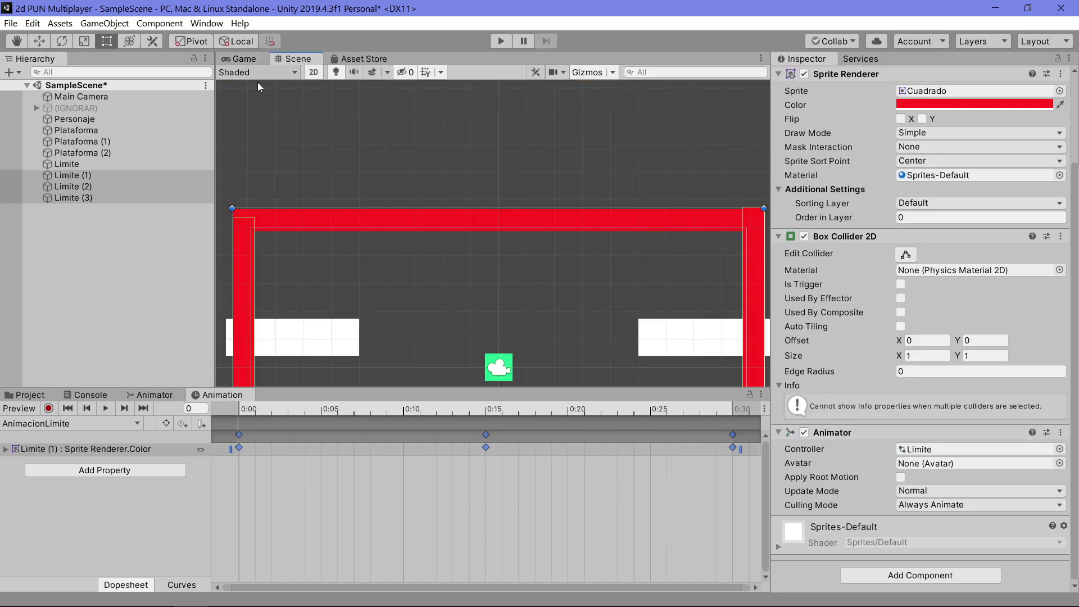
# Select Limite (1) and preview its border colour animation in the Scene view.
pyautogui.click(103, 174)
pyautogui.click(105, 408)
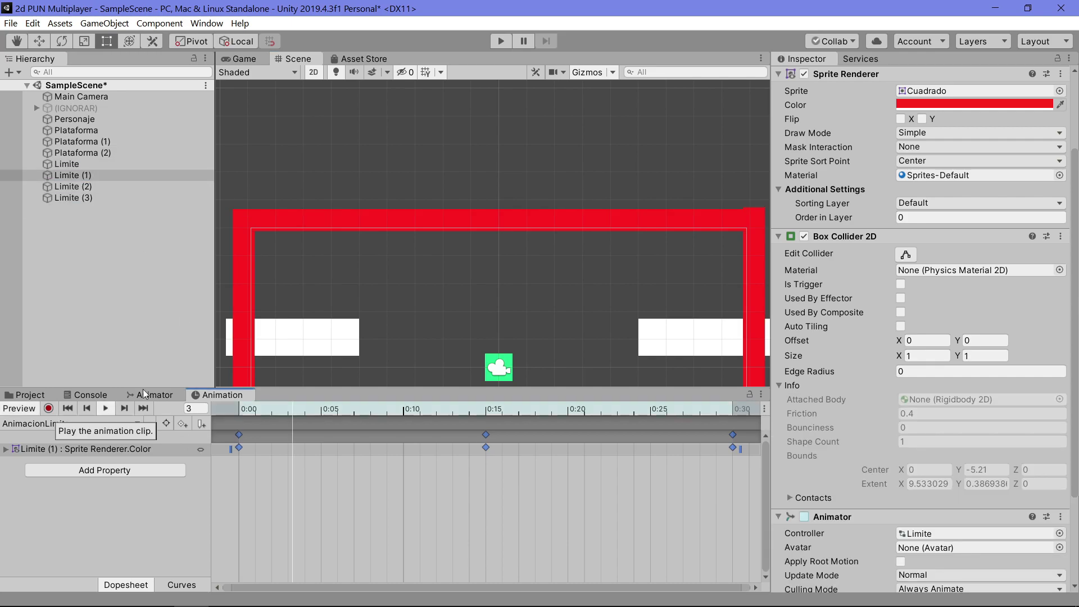
pyautogui.scroll(-2, 386, 291)
pyautogui.scroll(-2, 448, 162)
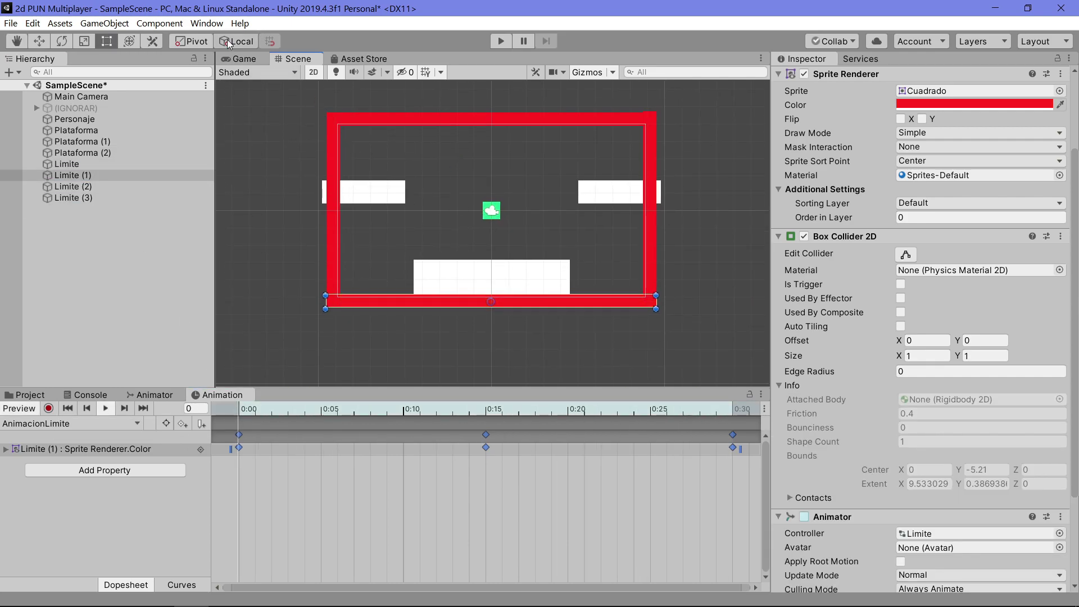
# Run the game from the Game view to check the whole border animates, then stop it.
pyautogui.click(239, 59)
pyautogui.click(502, 41)
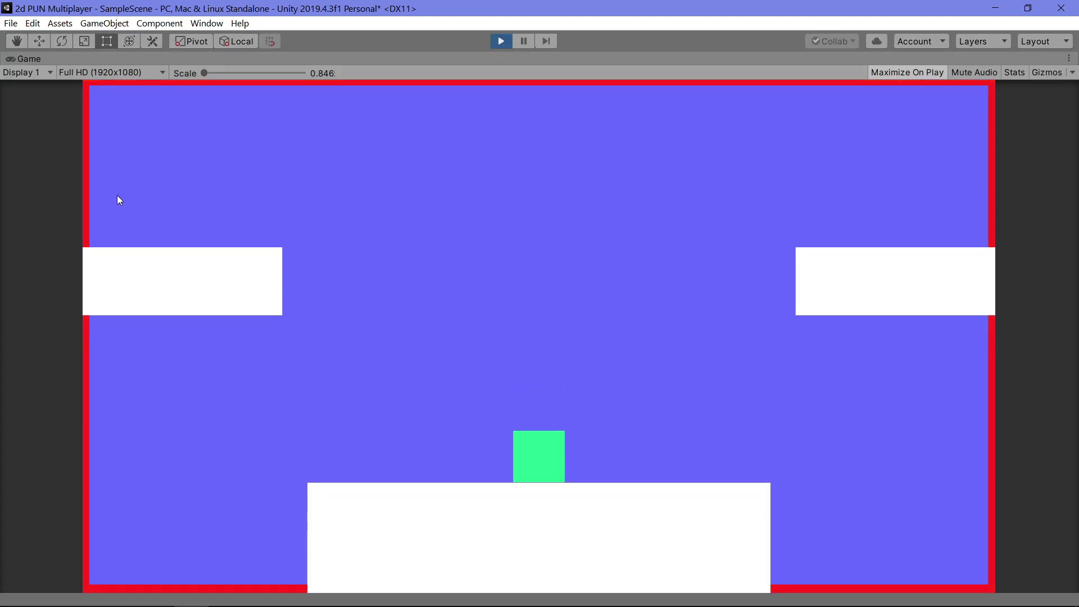
pyautogui.click(495, 43)
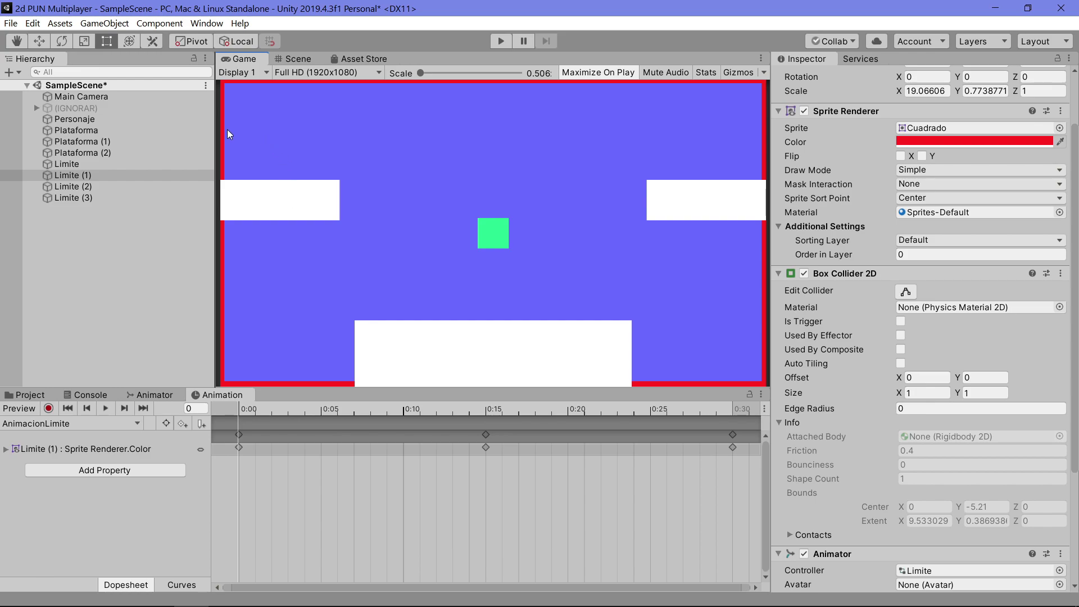
# Give the three Plataforma objects Order in Layer 1 and the four Limite borders order 2.
pyautogui.click(121, 134)
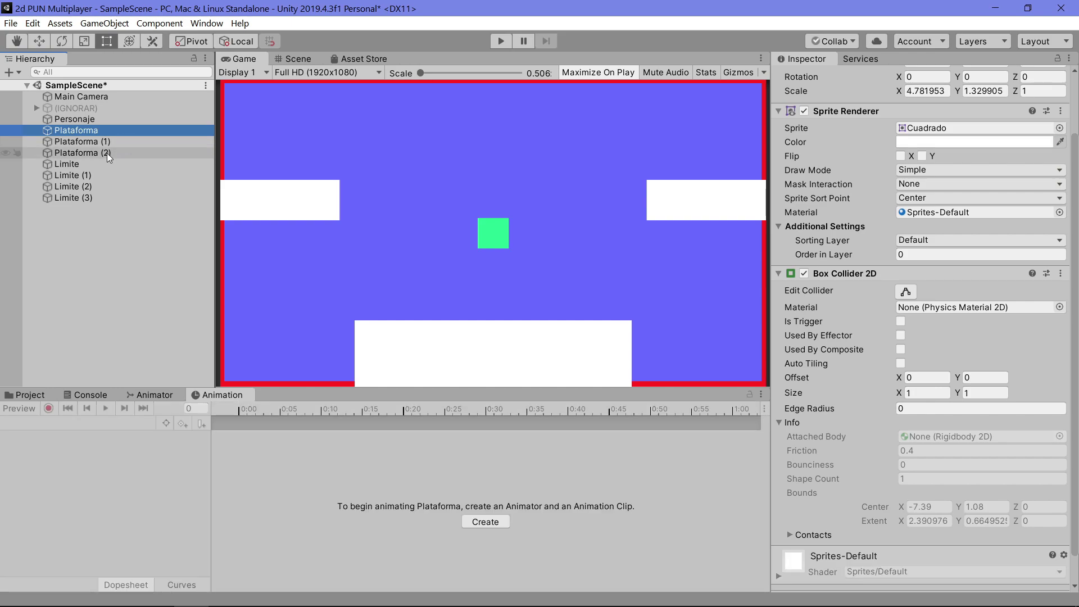
pyautogui.keyDown('shift'); pyautogui.click(107, 153); pyautogui.keyUp('shift')
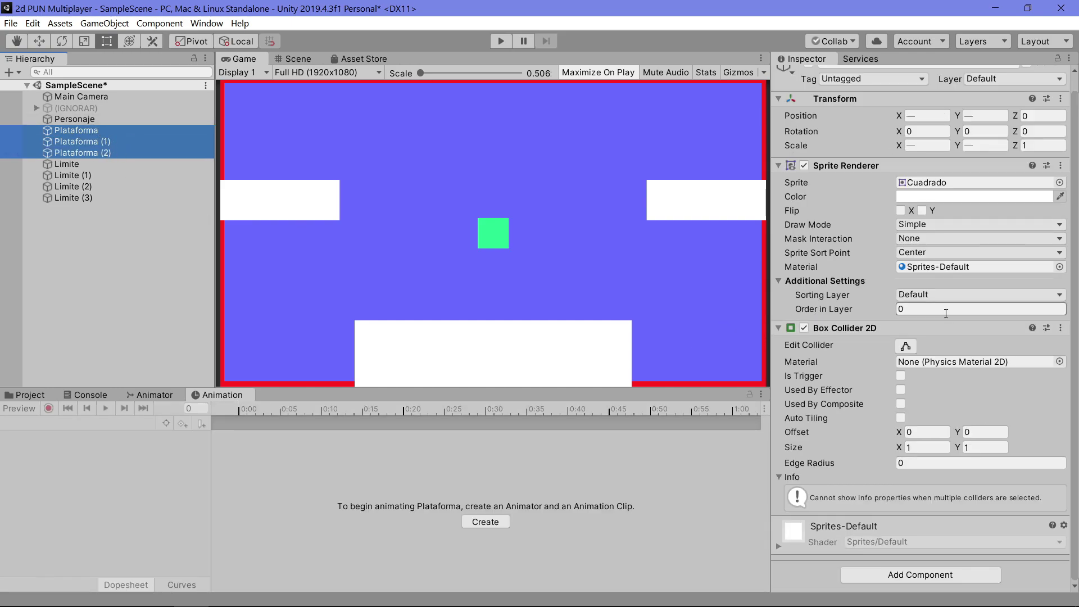
pyautogui.click(802, 309)
pyautogui.write('1')
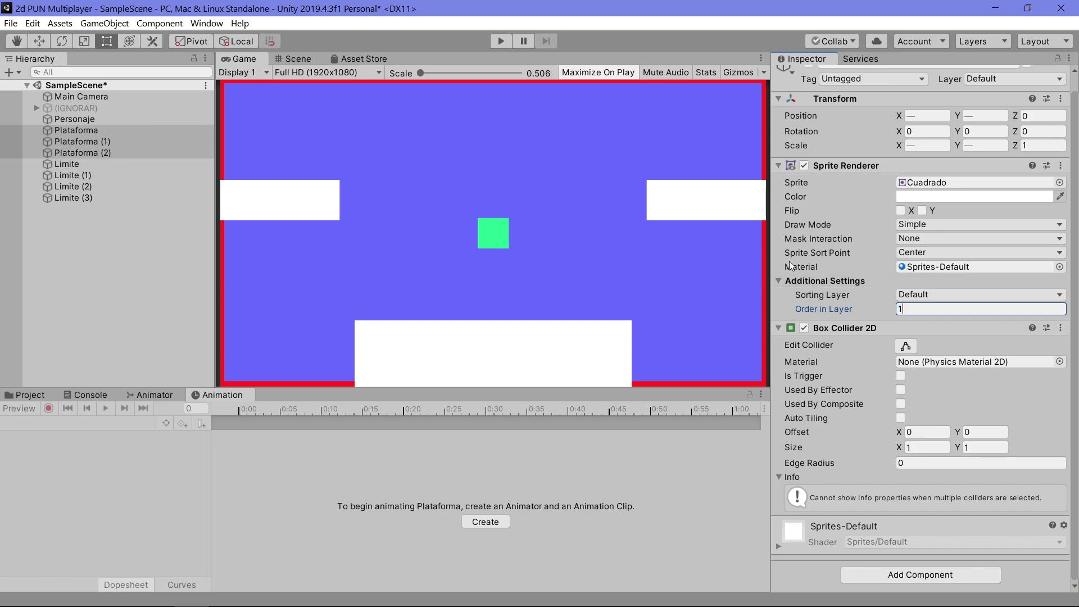
pyautogui.click(143, 162)
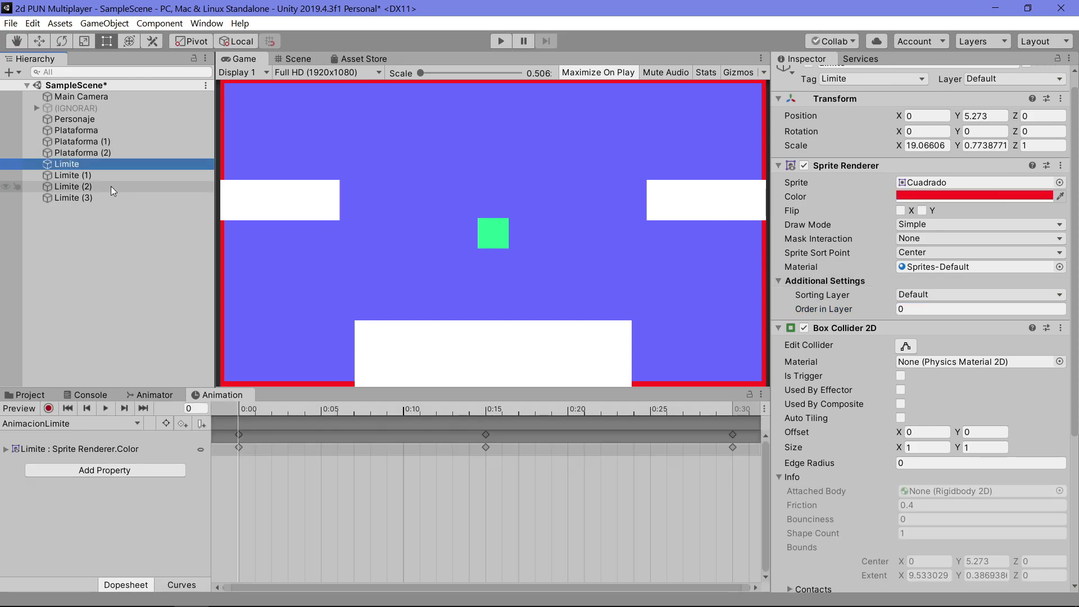
pyautogui.keyDown('shift'); pyautogui.click(101, 193); pyautogui.keyUp('shift')
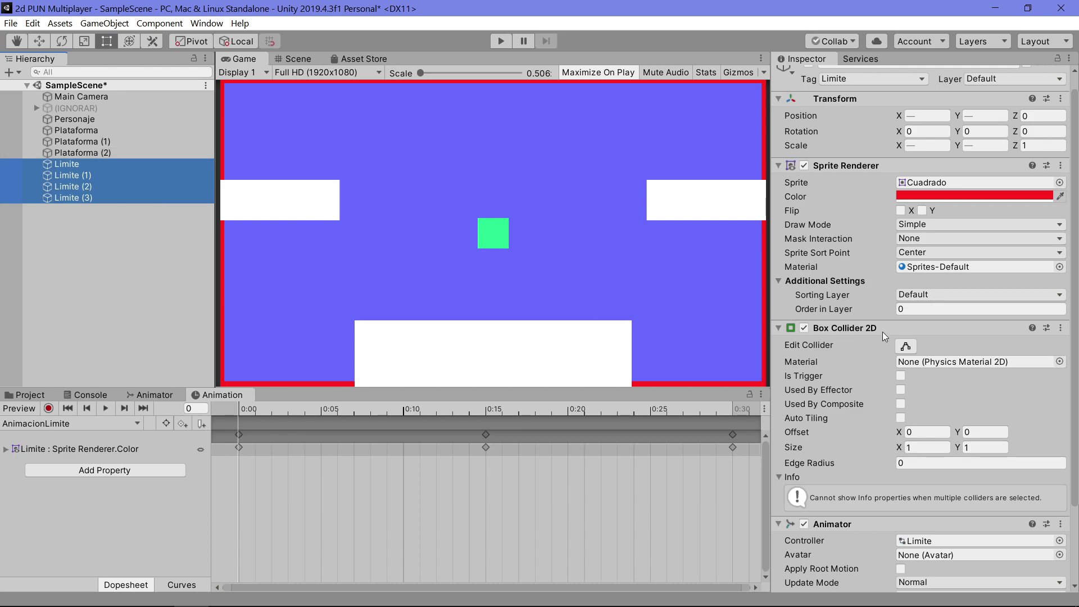
pyautogui.click(933, 309)
pyautogui.write('2')
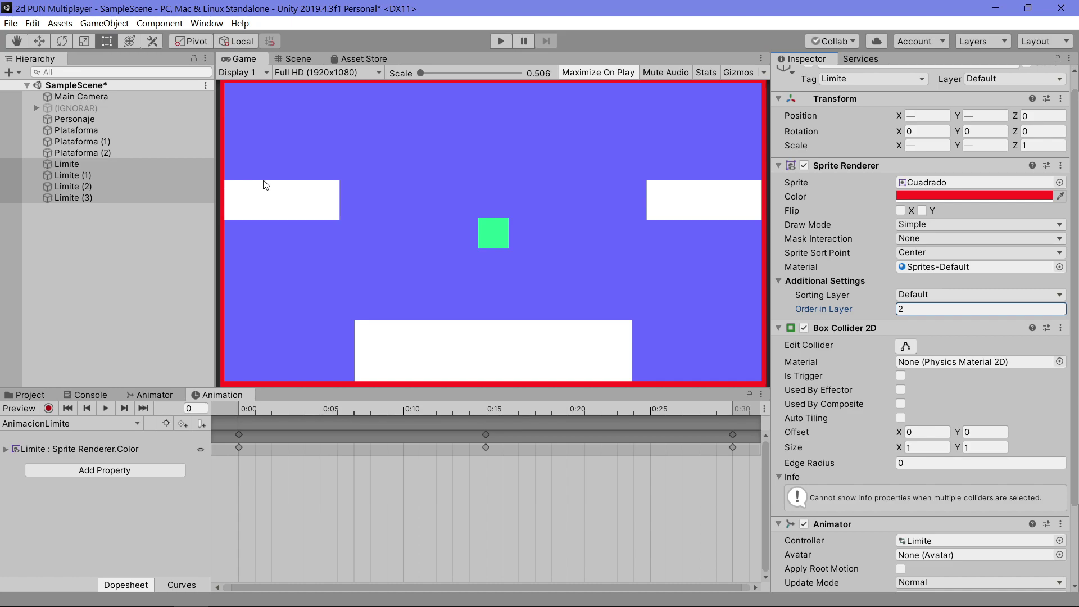
# Raise the three platforms' Order in Layer to 3, above the borders.
pyautogui.click(84, 130)
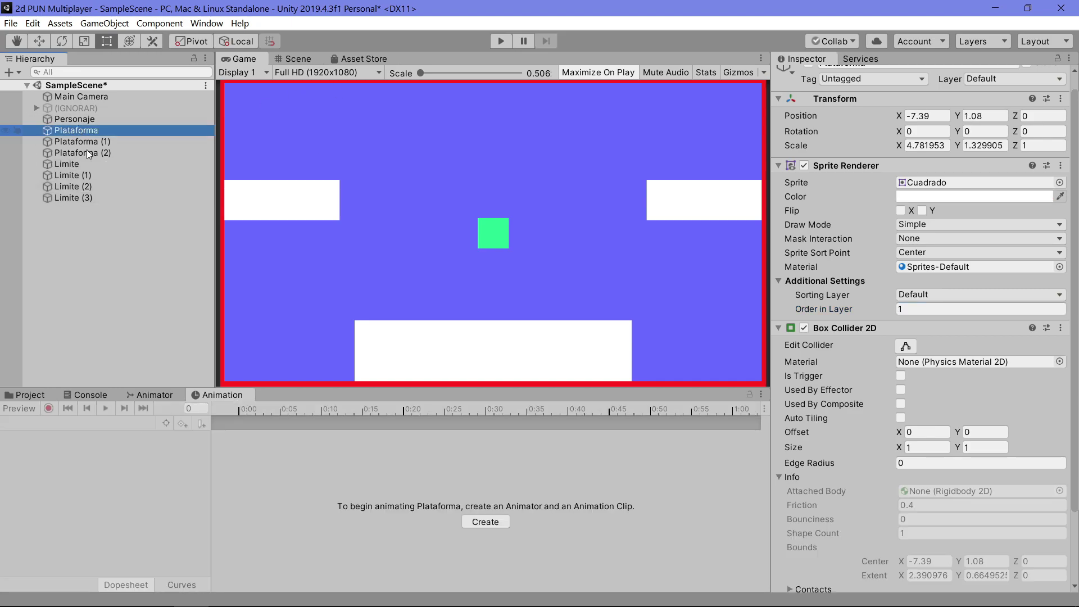
pyautogui.keyDown('shift'); pyautogui.click(87, 153); pyautogui.keyUp('shift')
pyautogui.click(903, 309)
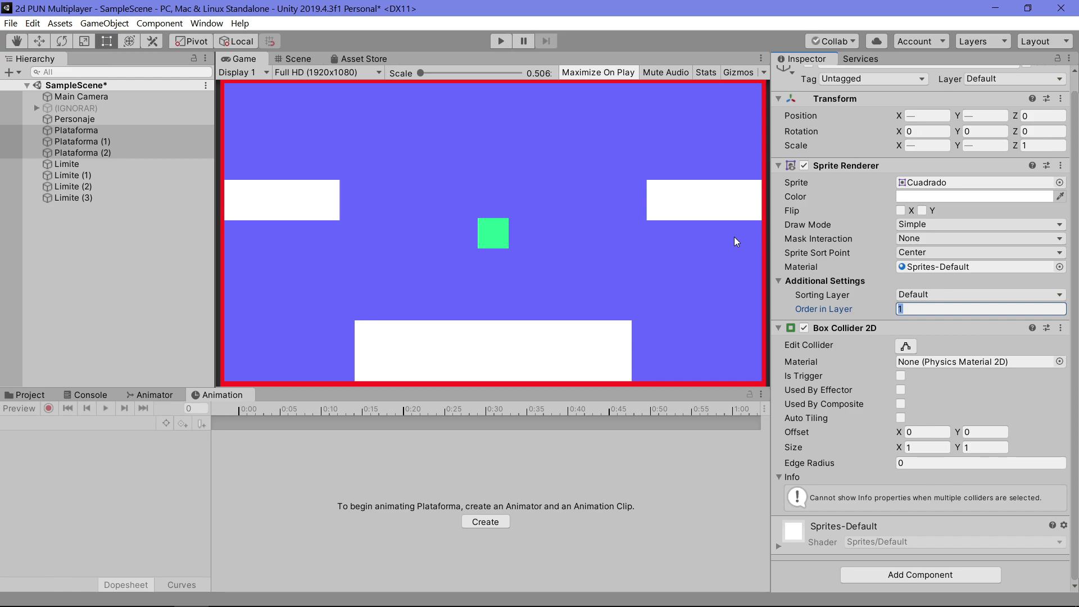
pyautogui.write('3')
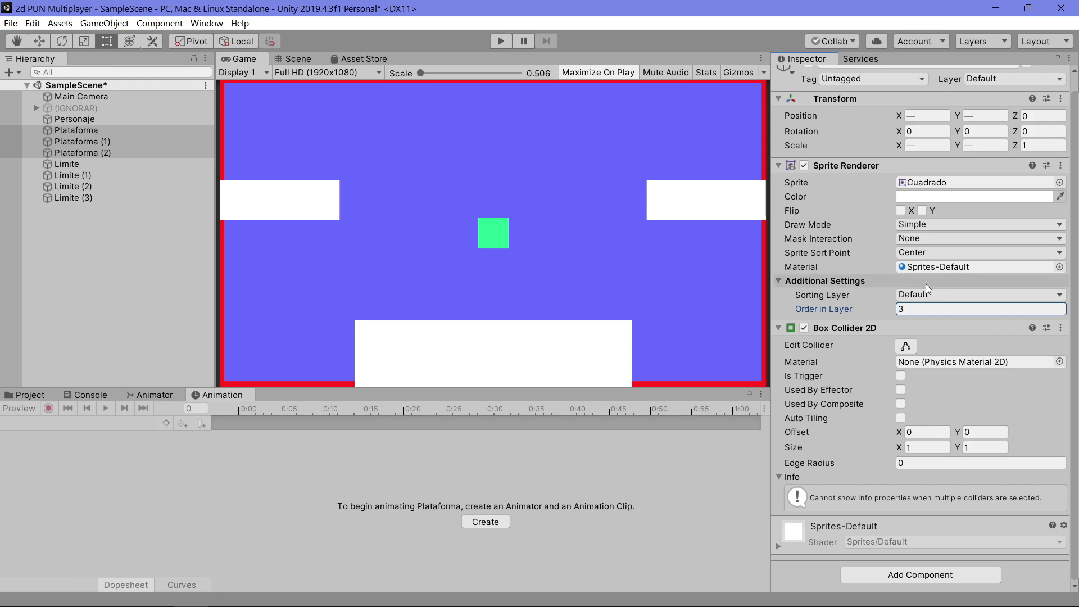
pyautogui.click(15, 288)
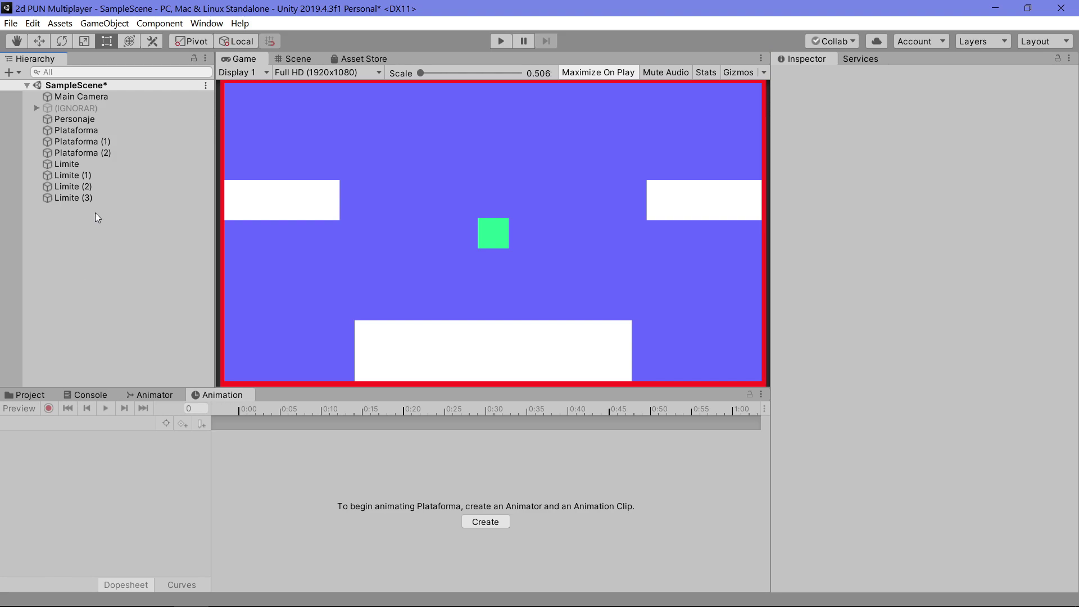
# Save the current scene and the whole project.
pyautogui.click(129, 123)
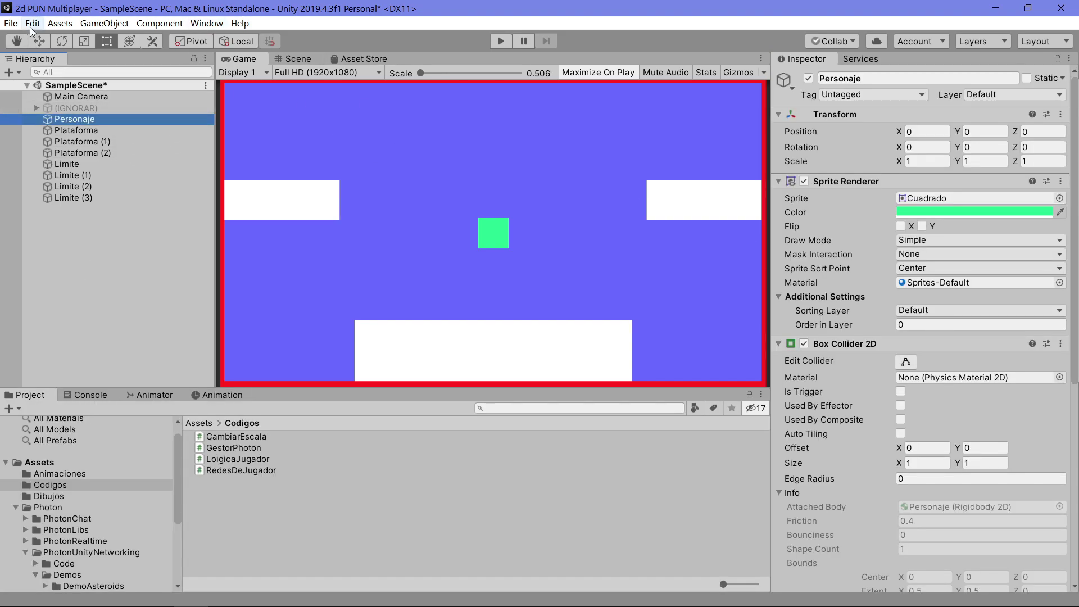
pyautogui.click(5, 24)
pyautogui.click(20, 70)
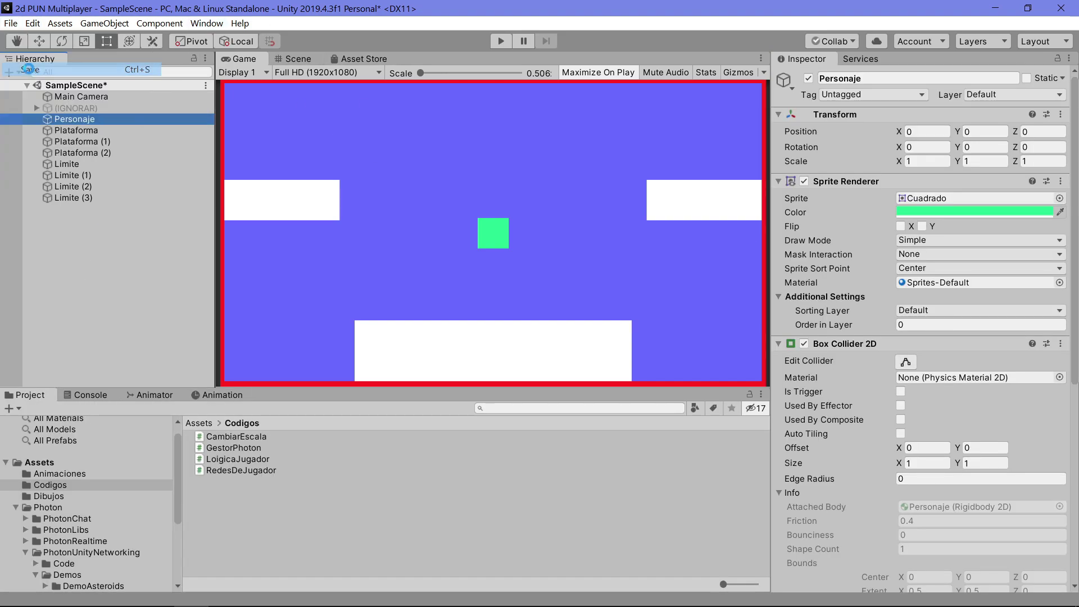
pyautogui.click(13, 26)
pyautogui.click(42, 126)
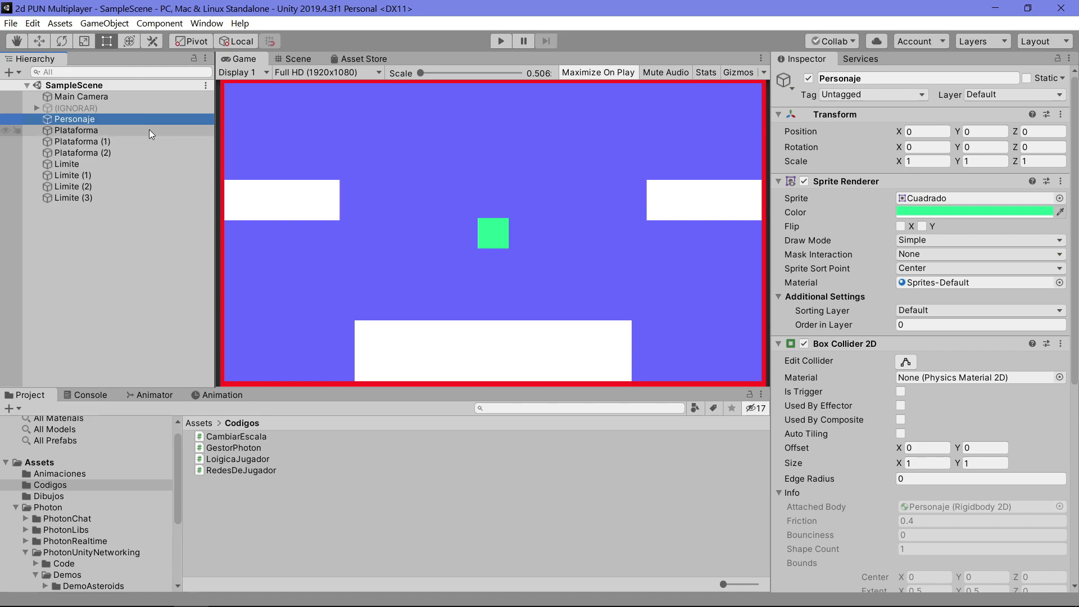
# Create a new C# script named Prueba1 in the Assets/Codigos folder.
pyautogui.click(49, 462)
pyautogui.click(59, 486)
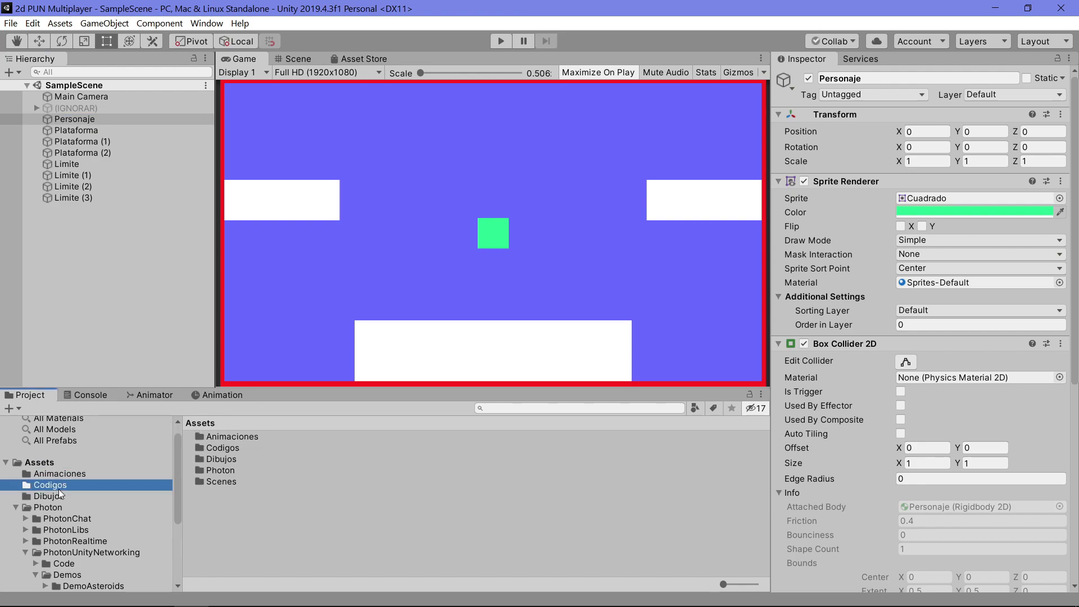
pyautogui.rightClick(241, 537)
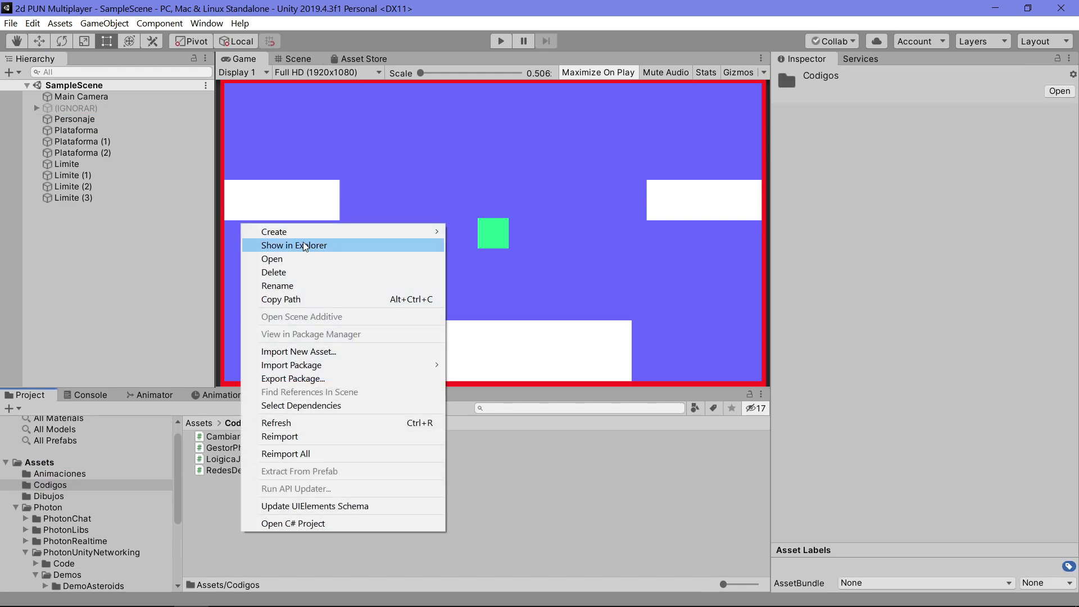
pyautogui.moveTo(305, 231)
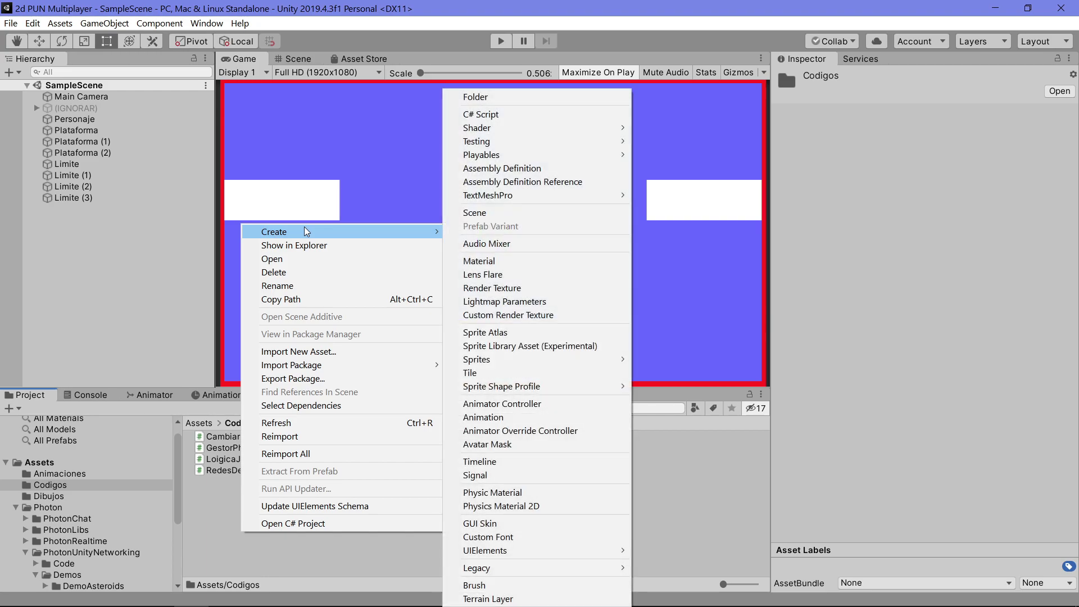
pyautogui.click(524, 114)
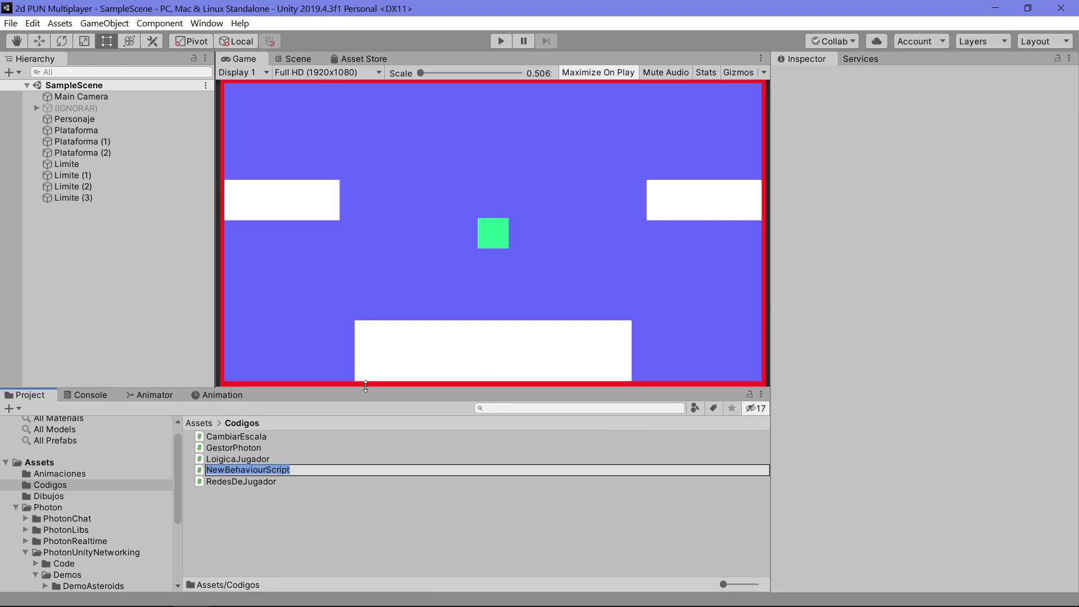
pyautogui.write('Prueba1')
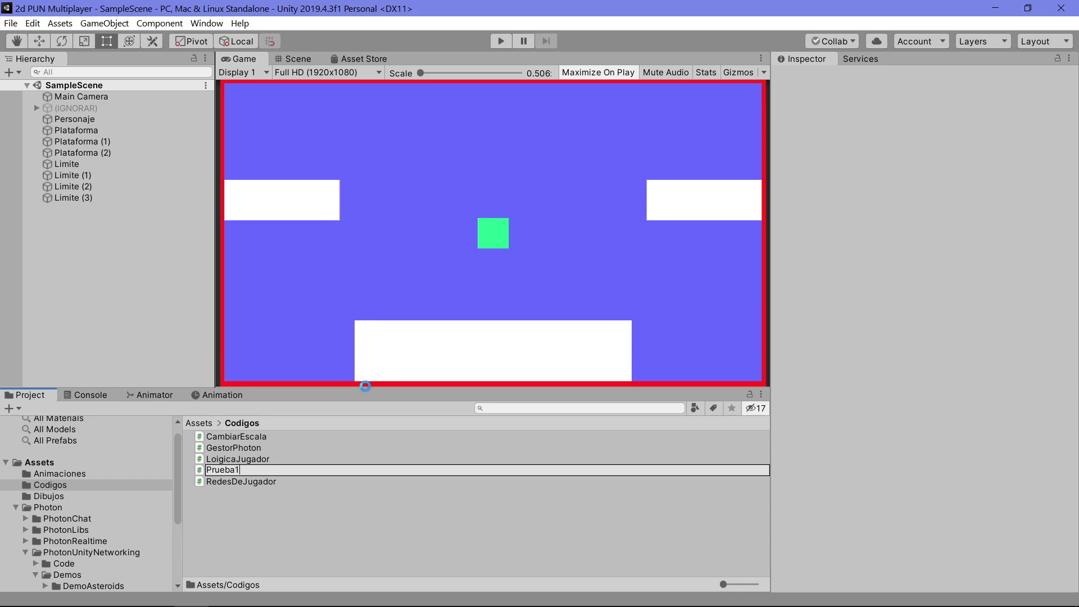
pyautogui.press('Return')
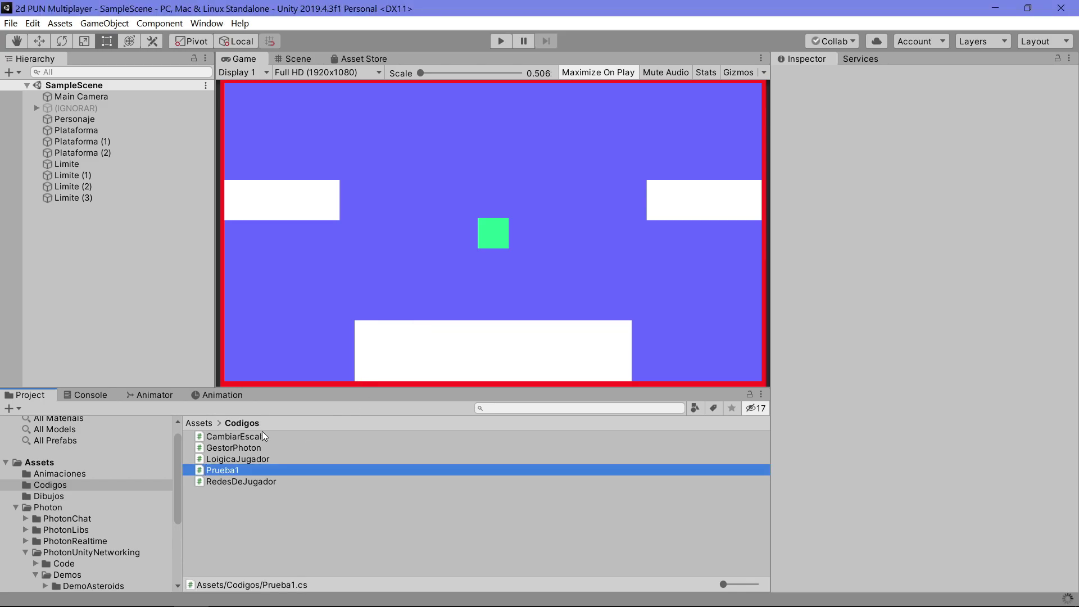
pyautogui.click(241, 513)
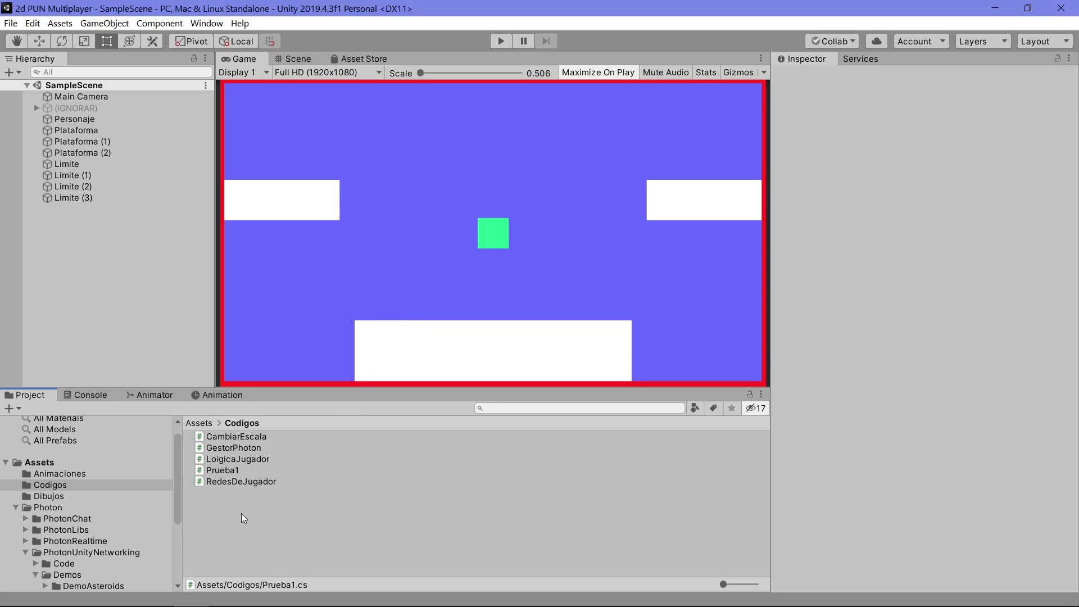
pyautogui.click(247, 460)
pyautogui.click(230, 471)
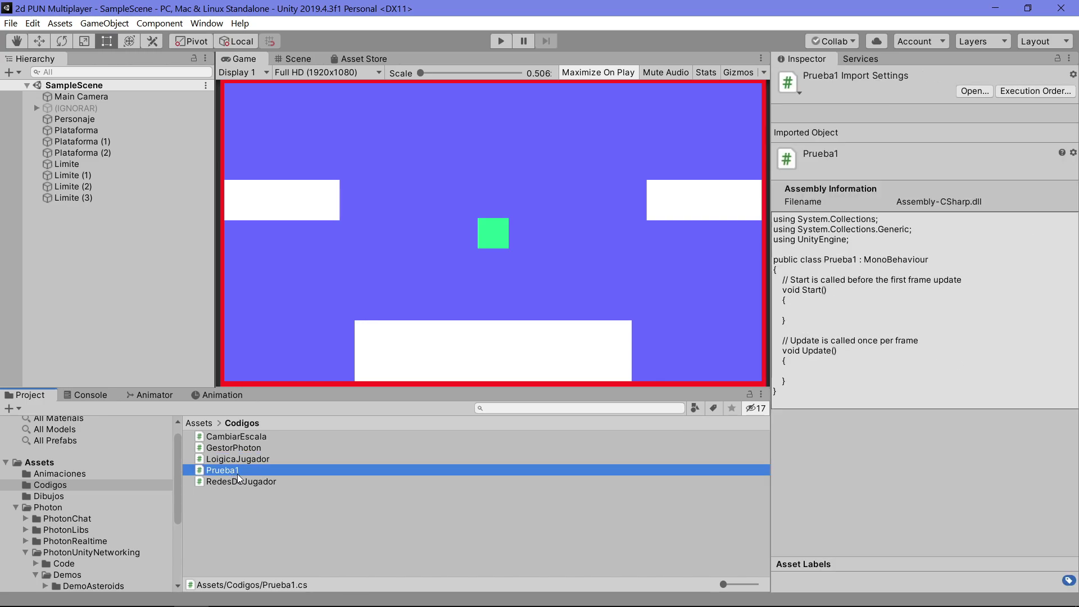
pyautogui.doubleClick(238, 468)
pyautogui.click(179, 145)
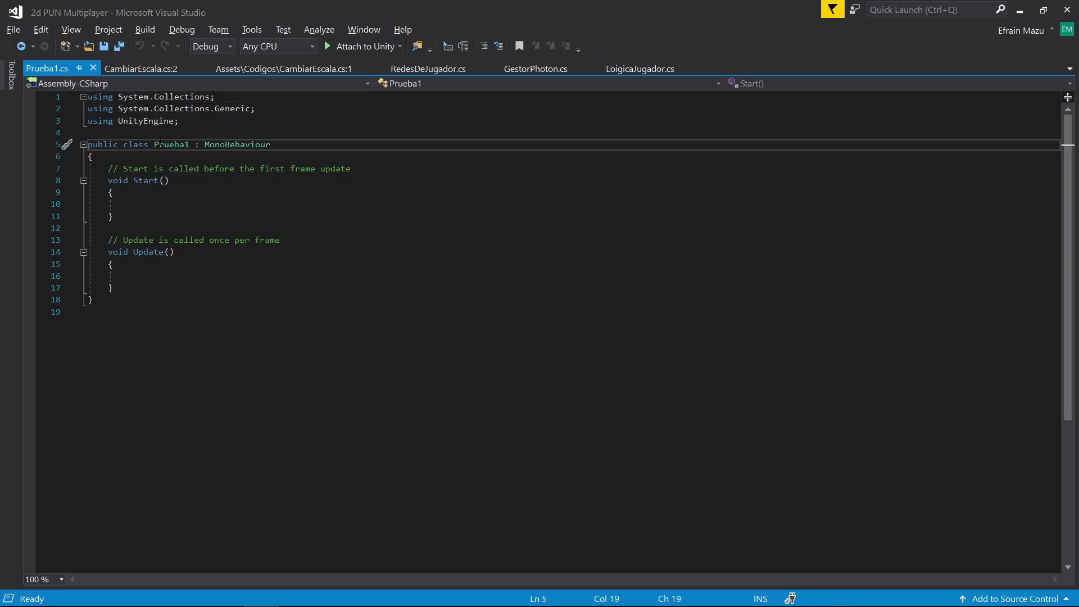
pyautogui.hotkey('alt', 'Tab')
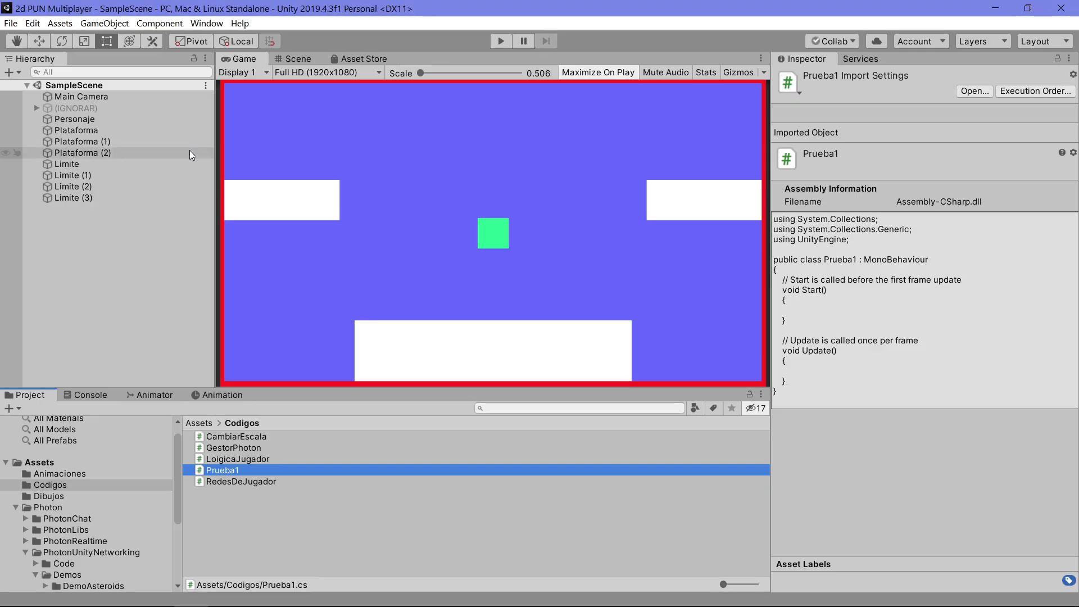
pyautogui.hotkey('alt', 'Tab')
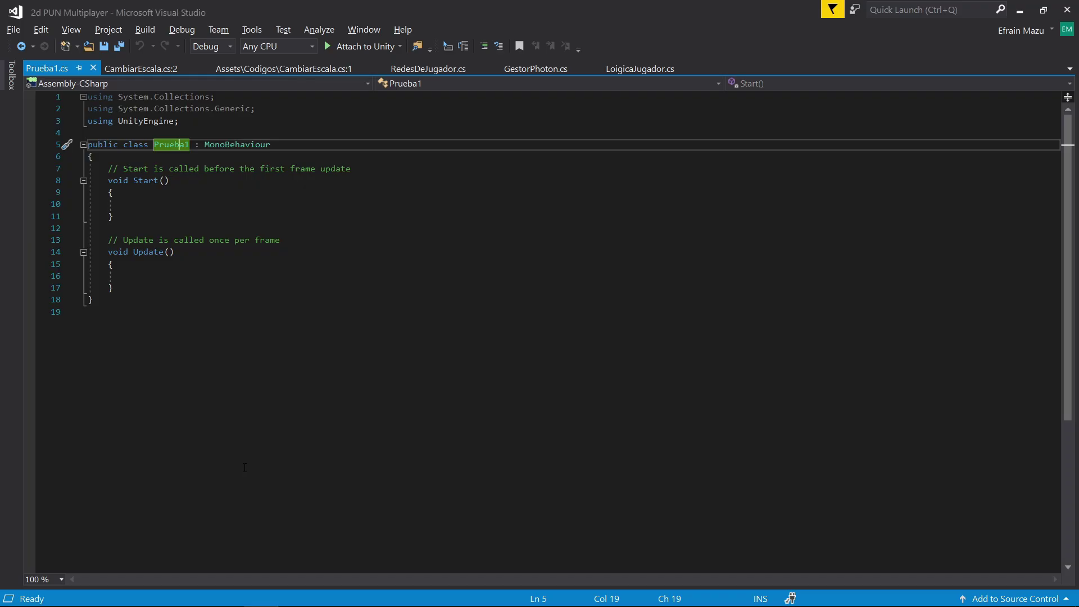
pyautogui.hotkey('alt', 'Tab')
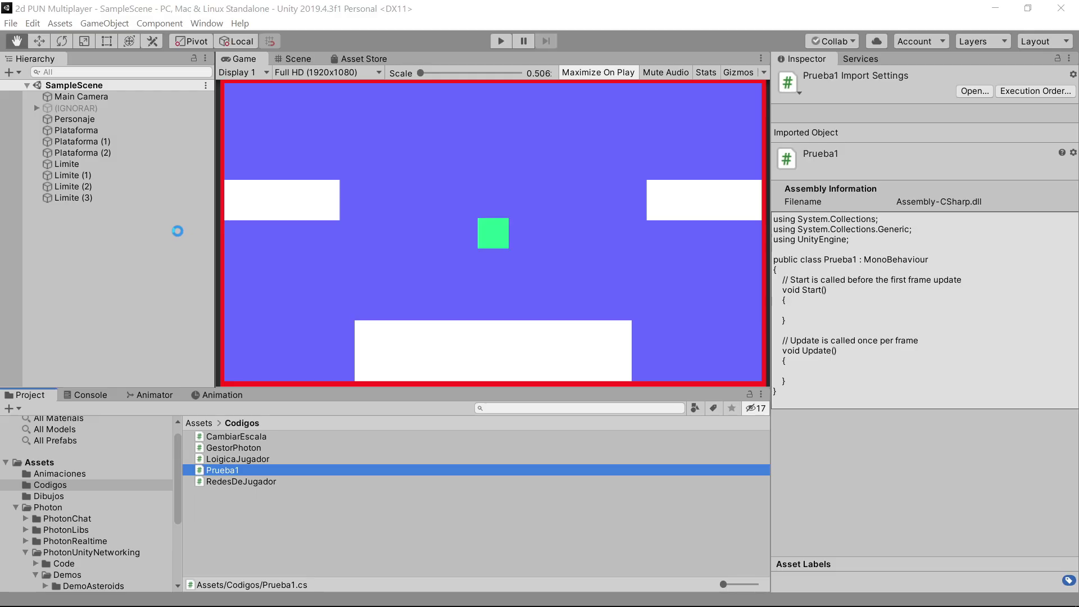
pyautogui.rightClick(233, 467)
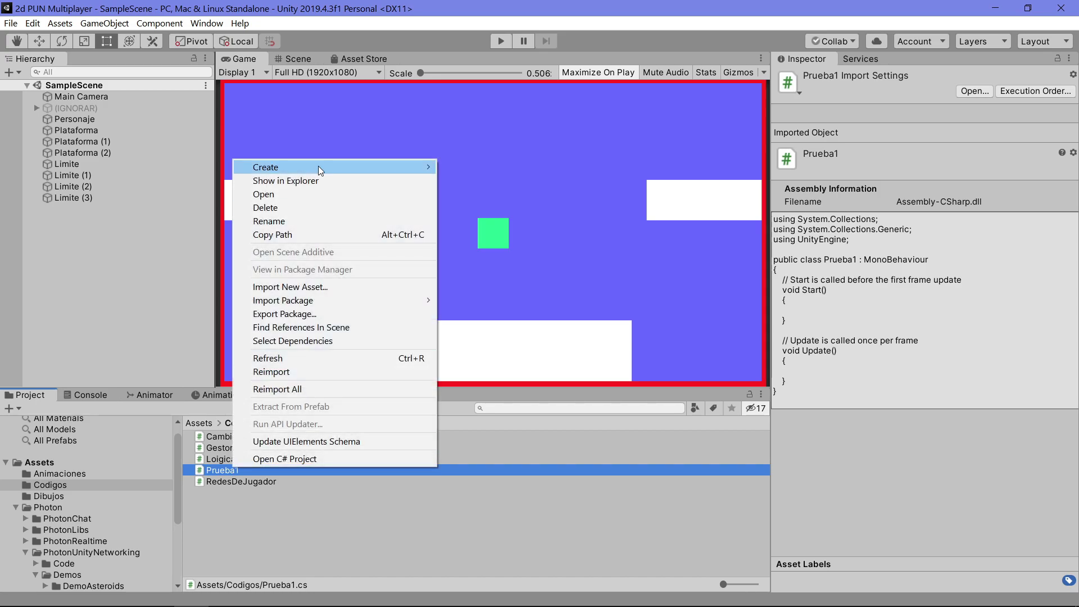
pyautogui.click(318, 220)
pyautogui.write('Prueba2')
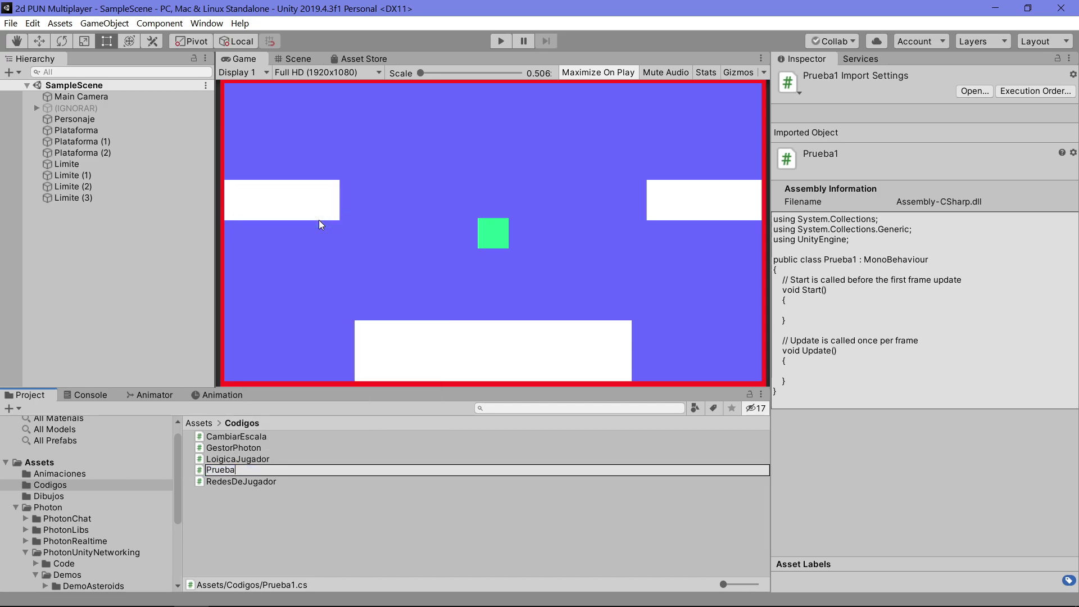
pyautogui.press('Return')
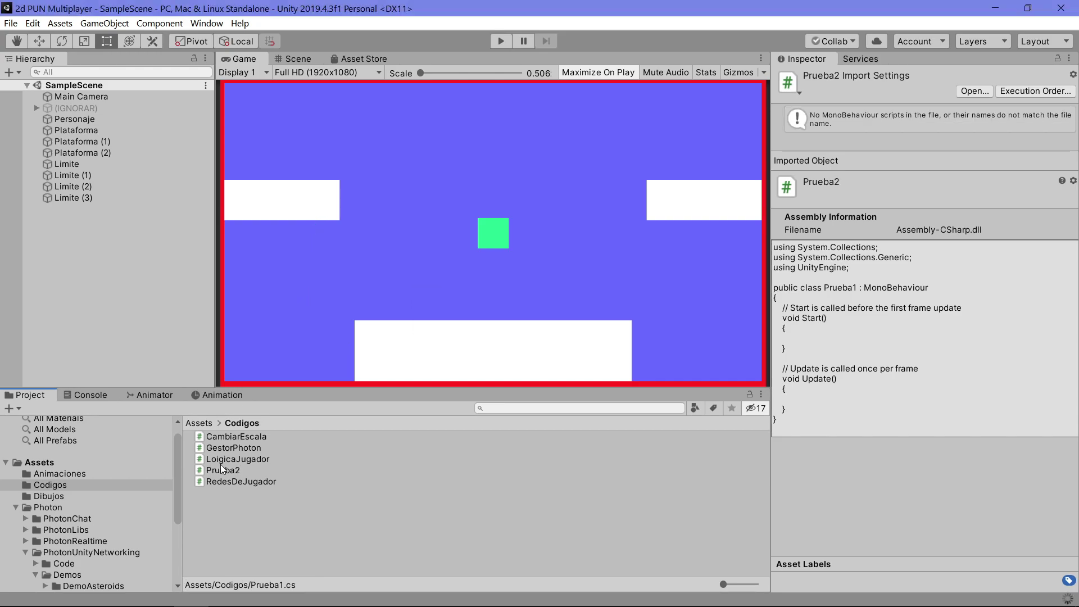
pyautogui.click(238, 471)
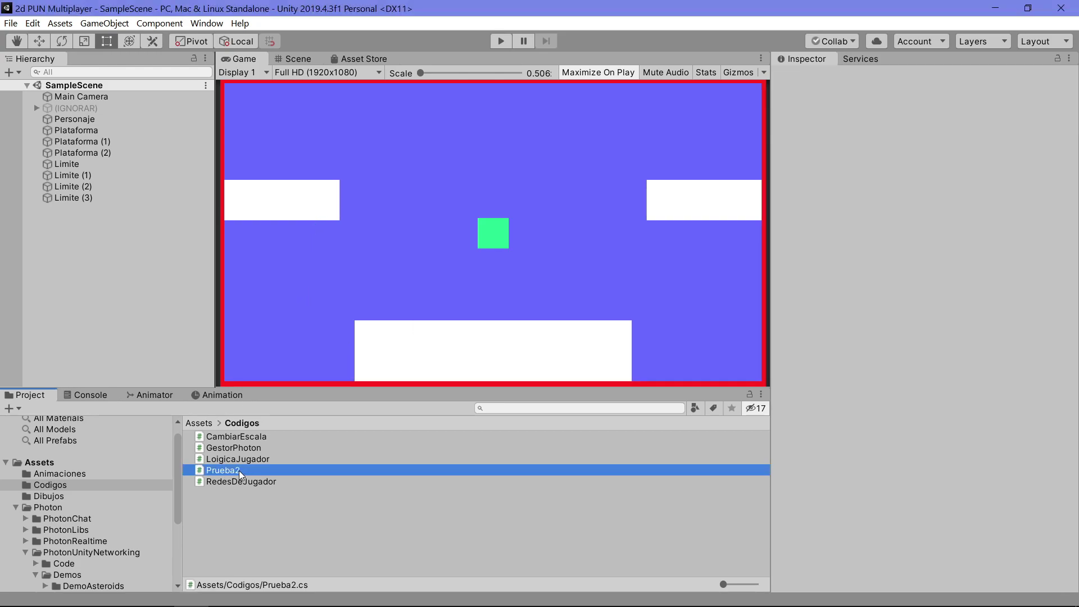
pyautogui.hotkey('alt', 'Tab')
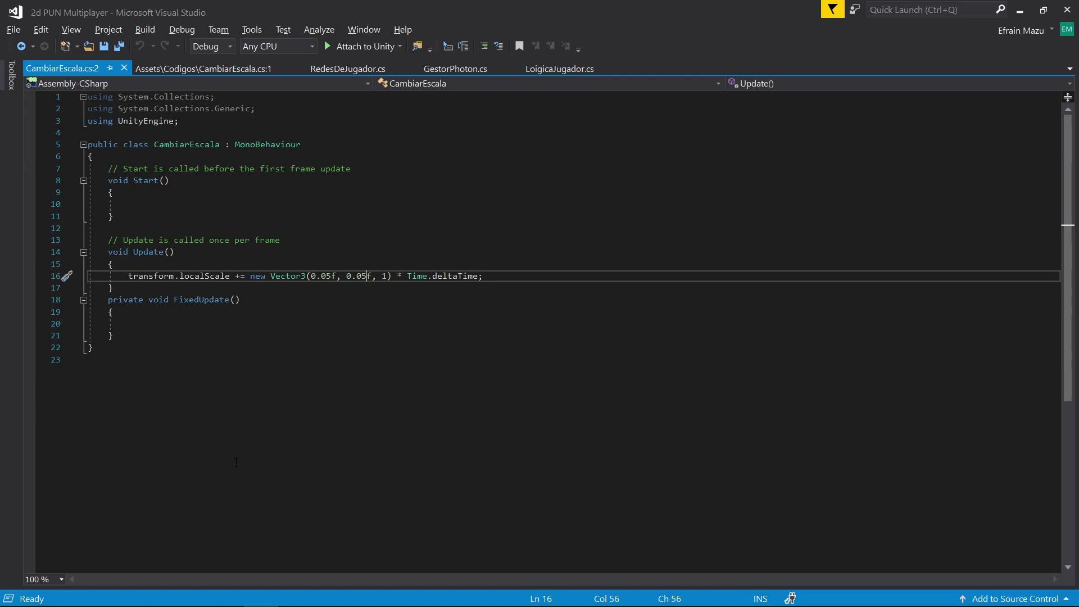
pyautogui.hotkey('alt', 'Tab')
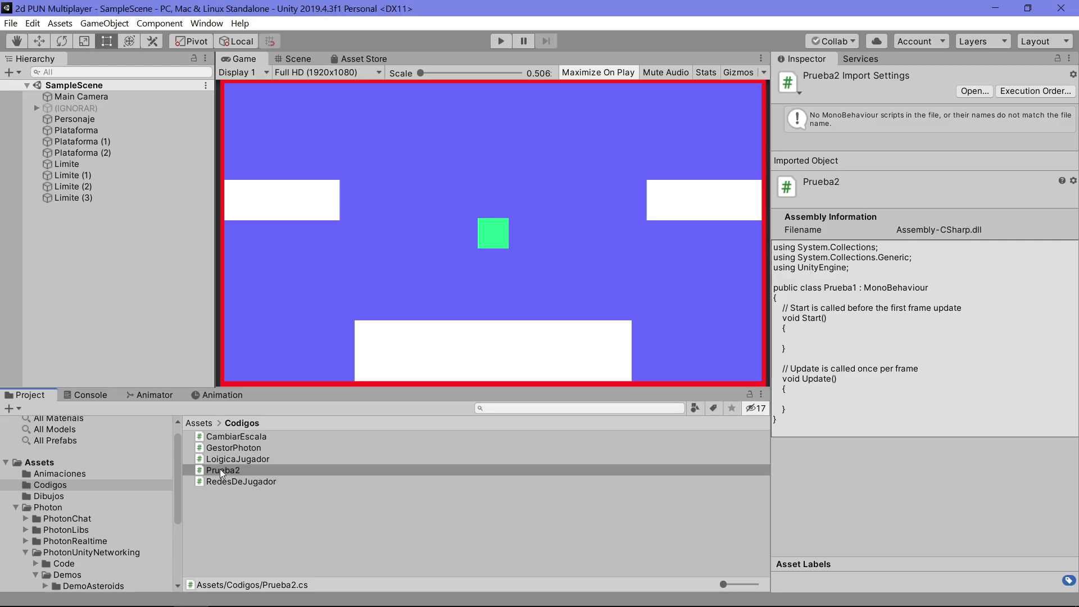
pyautogui.click(227, 475)
pyautogui.doubleClick(227, 475)
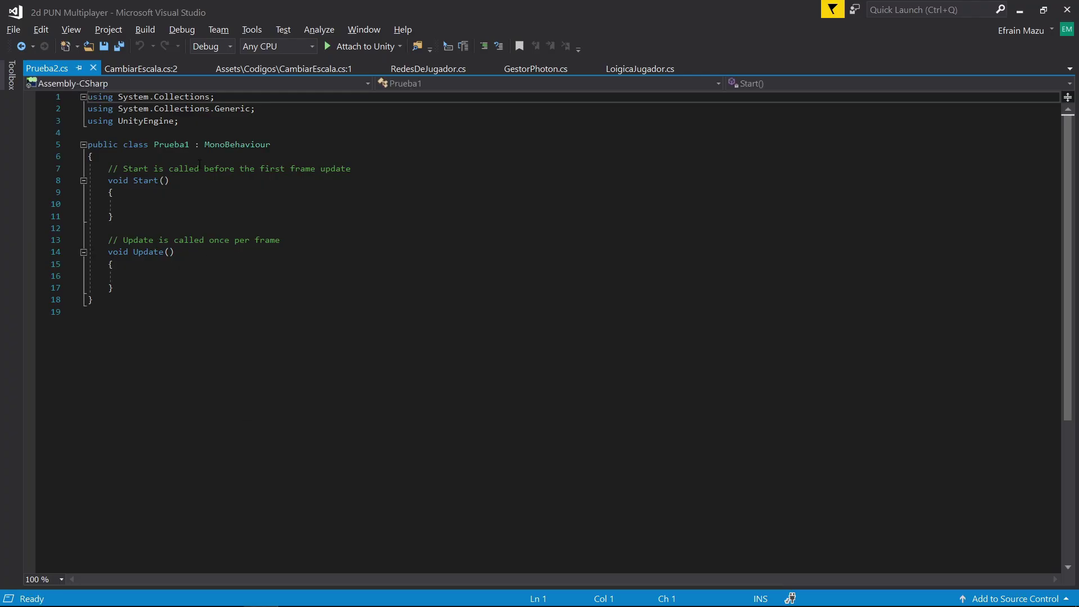
pyautogui.hotkey('alt', 'Tab')
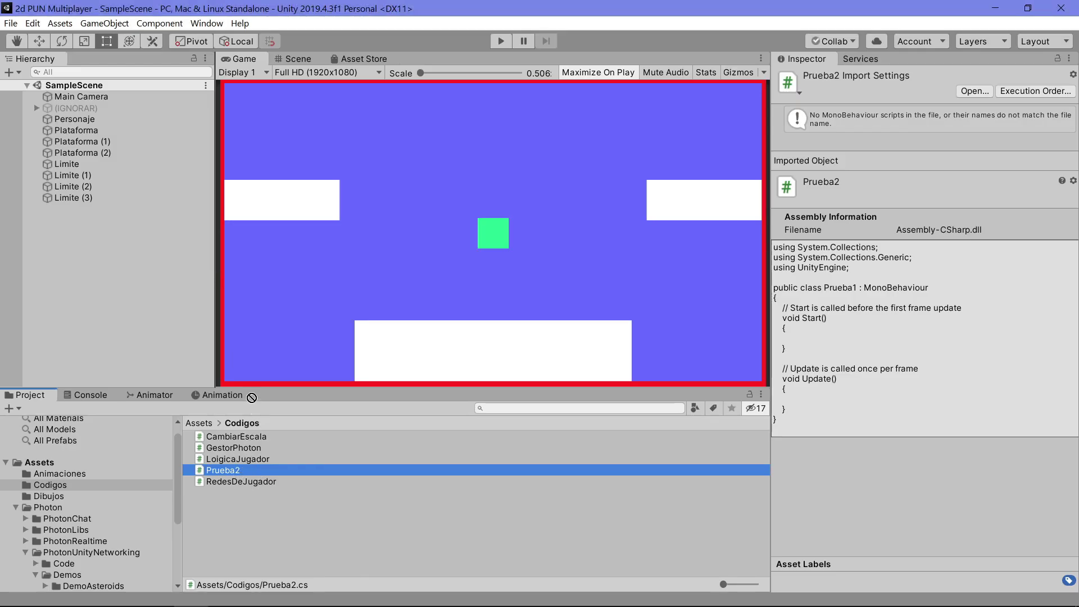
pyautogui.moveTo(83, 122); pyautogui.dragTo(84, 120)
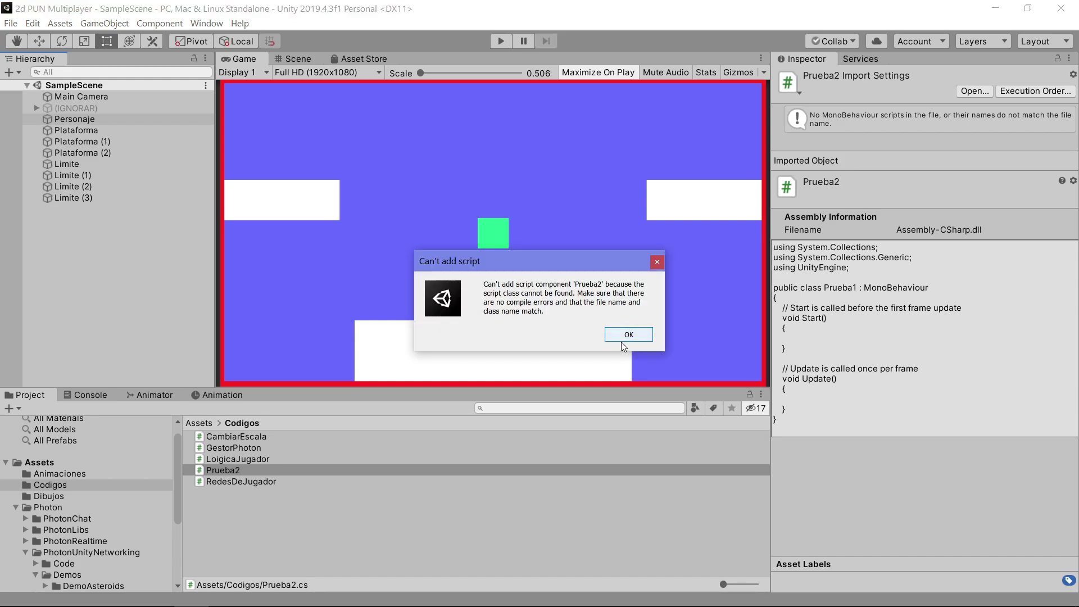
pyautogui.click(623, 337)
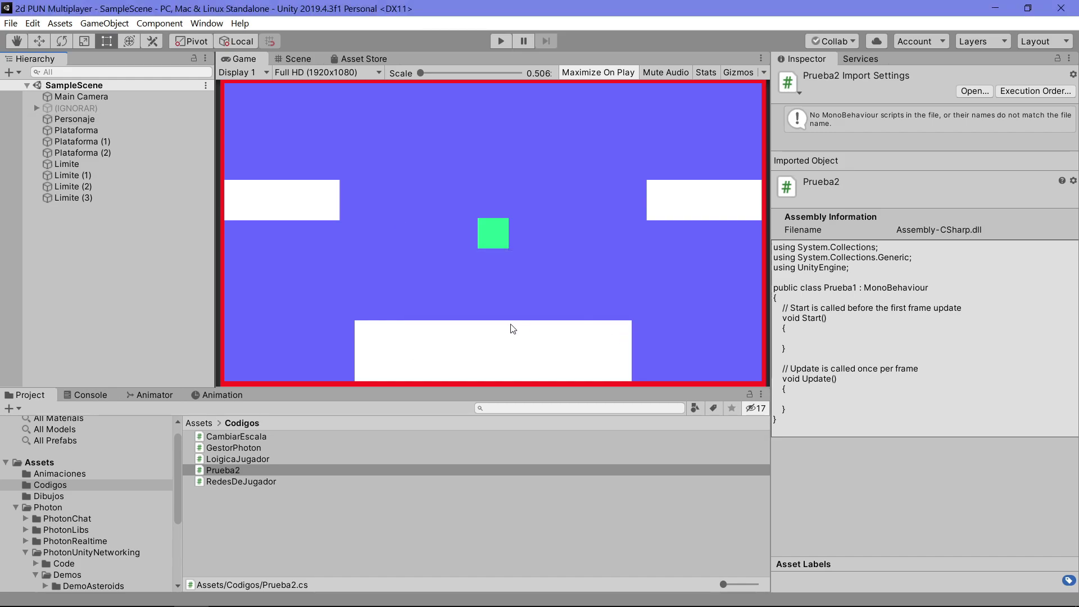
pyautogui.click(250, 471)
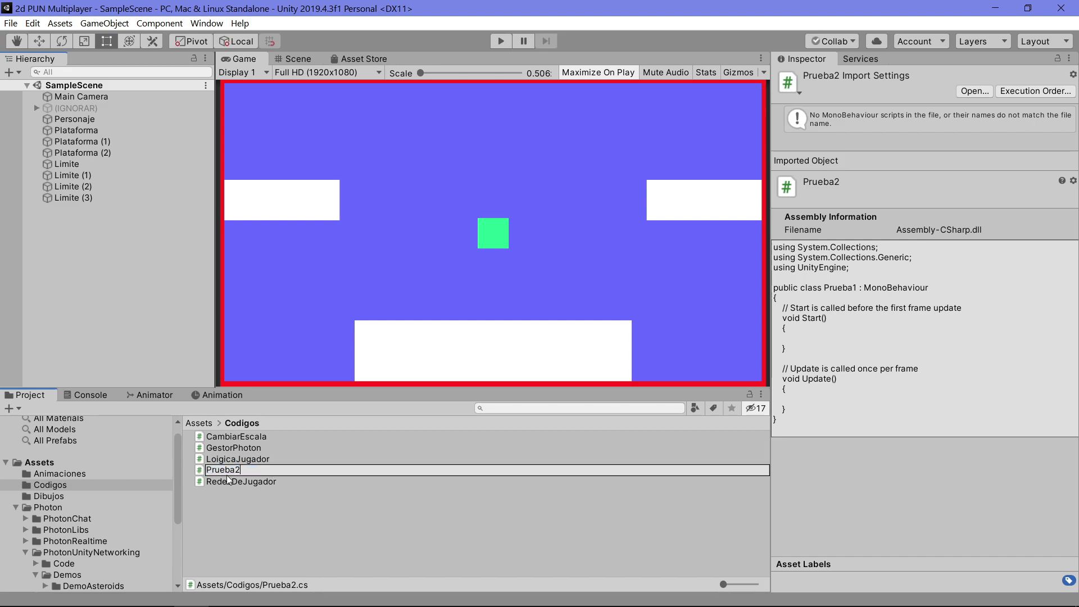
# Change the line 5 class name from Prueba1 to Prueba2 in Prueba2.cs and save all.
pyautogui.press('Return')
pyautogui.doubleClick(231, 471)
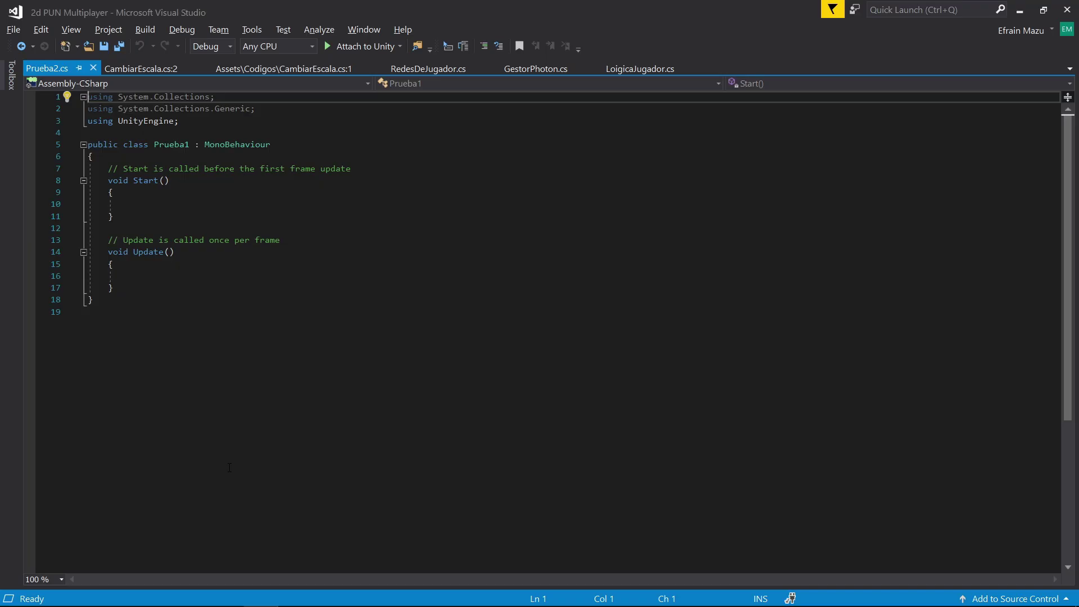
pyautogui.click(185, 145)
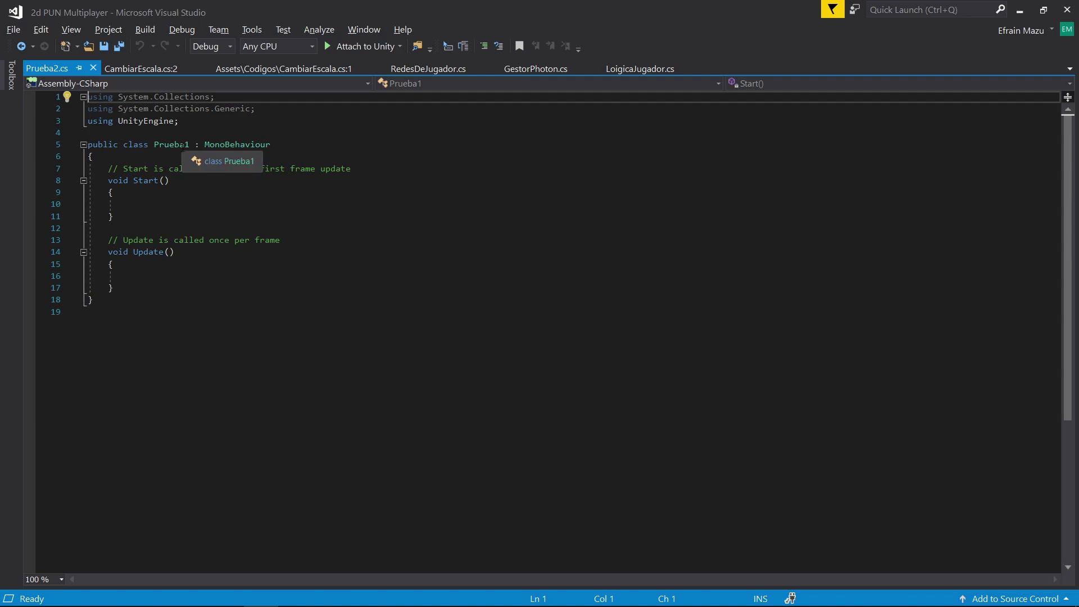
pyautogui.press('Delete')
pyautogui.write('2')
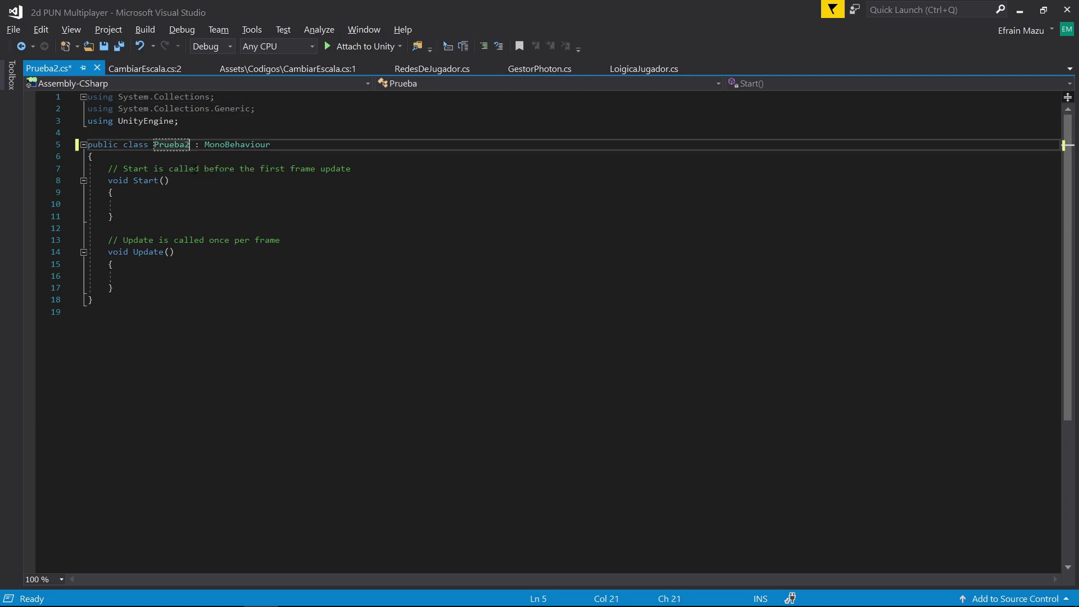
pyautogui.click(115, 49)
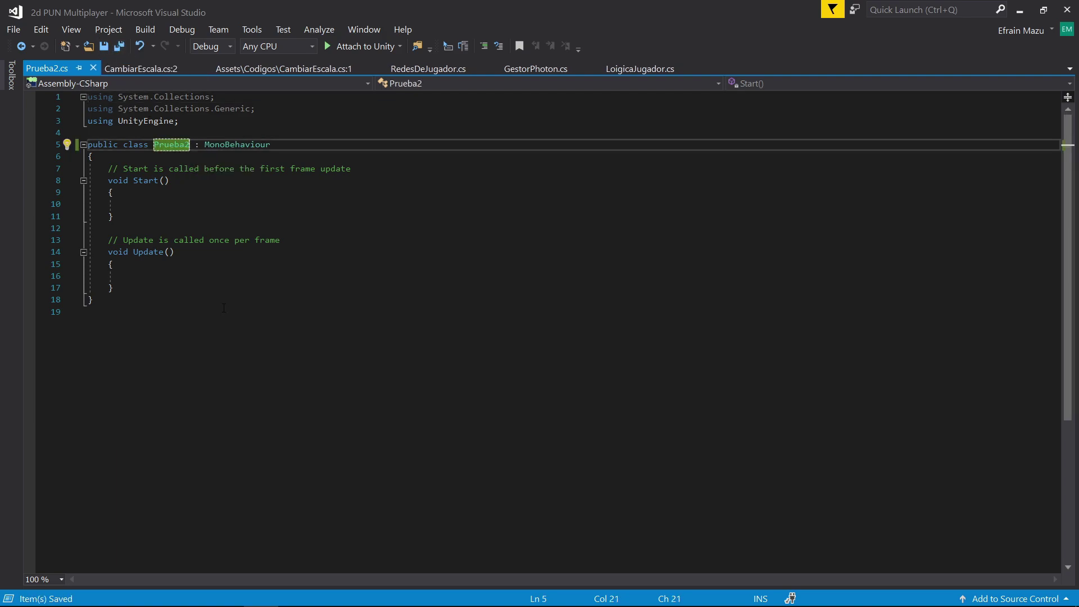
pyautogui.hotkey('alt', 'Tab')
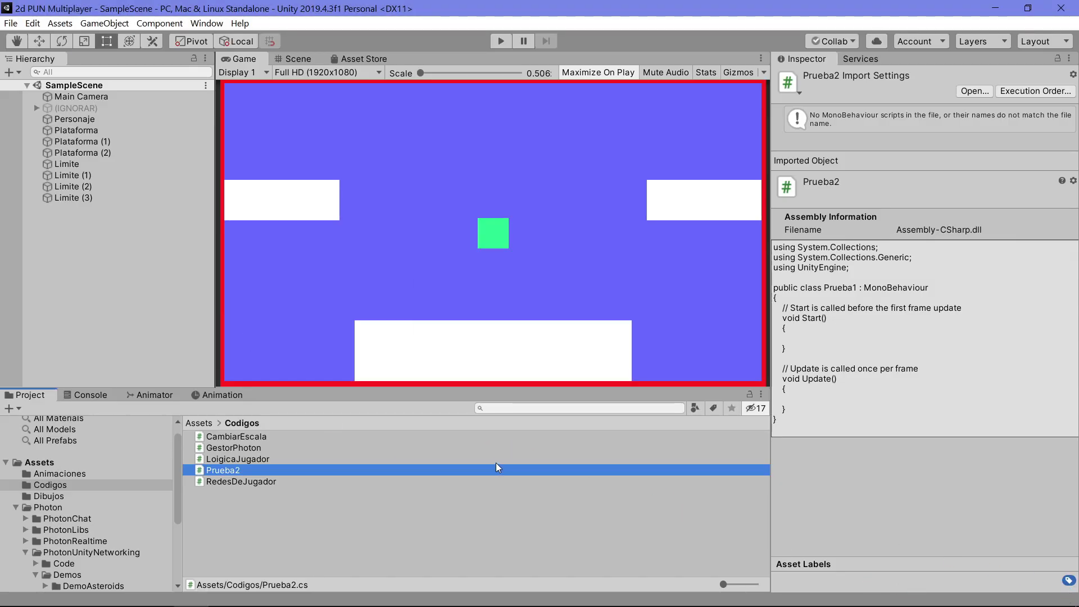
# Attach Prueba2 to Personaje to confirm it works, then remove the Prueba 2 component.
pyautogui.moveTo(240, 471); pyautogui.dragTo(99, 119)
pyautogui.scroll(-5, 975, 416)
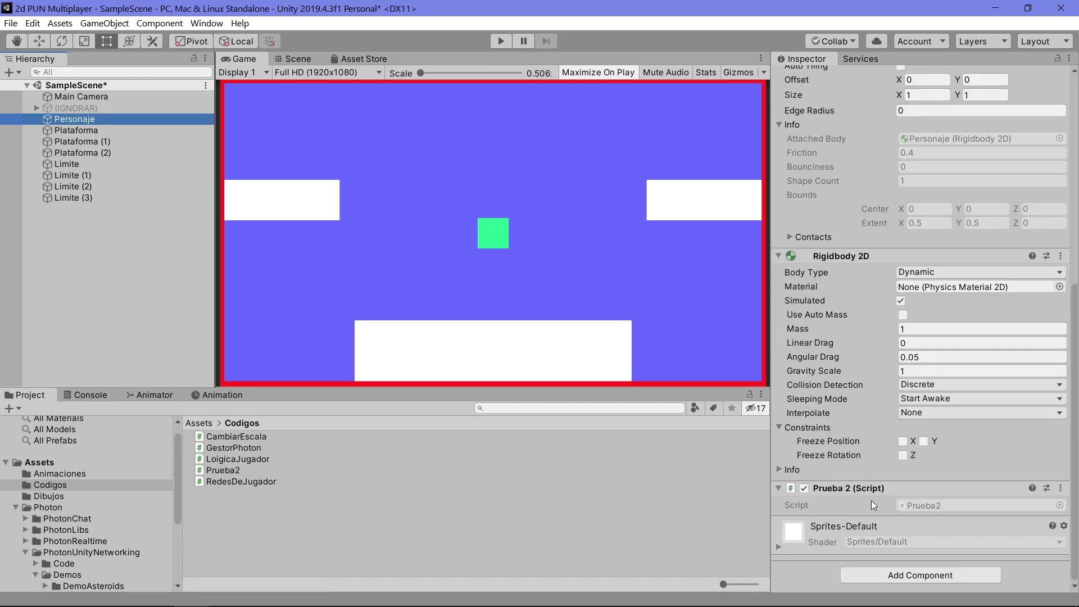
pyautogui.click(1060, 489)
pyautogui.click(1061, 493)
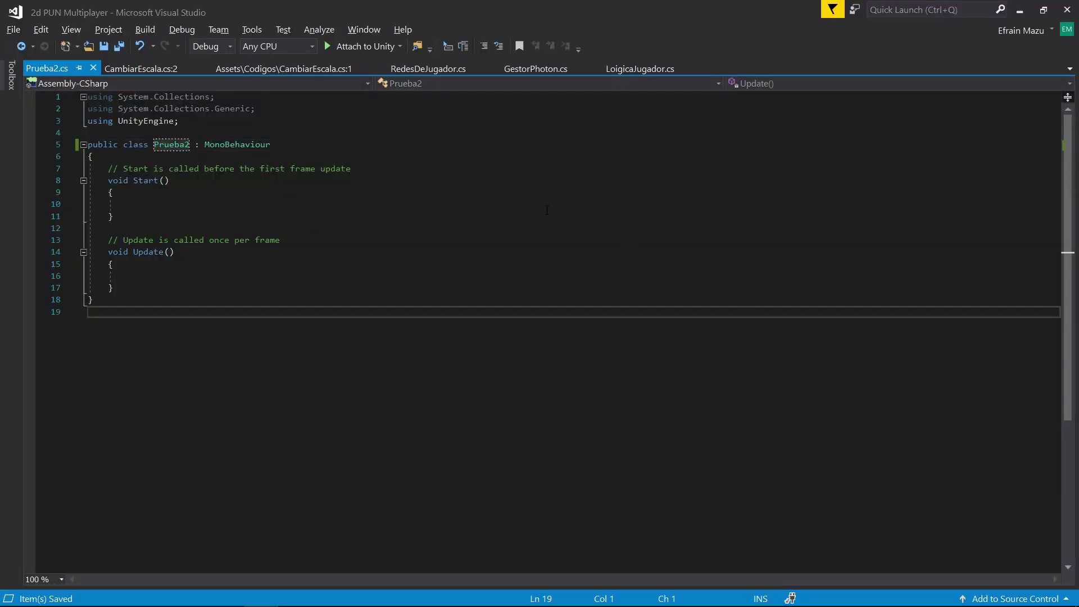
pyautogui.hotkey('alt', 'Tab')
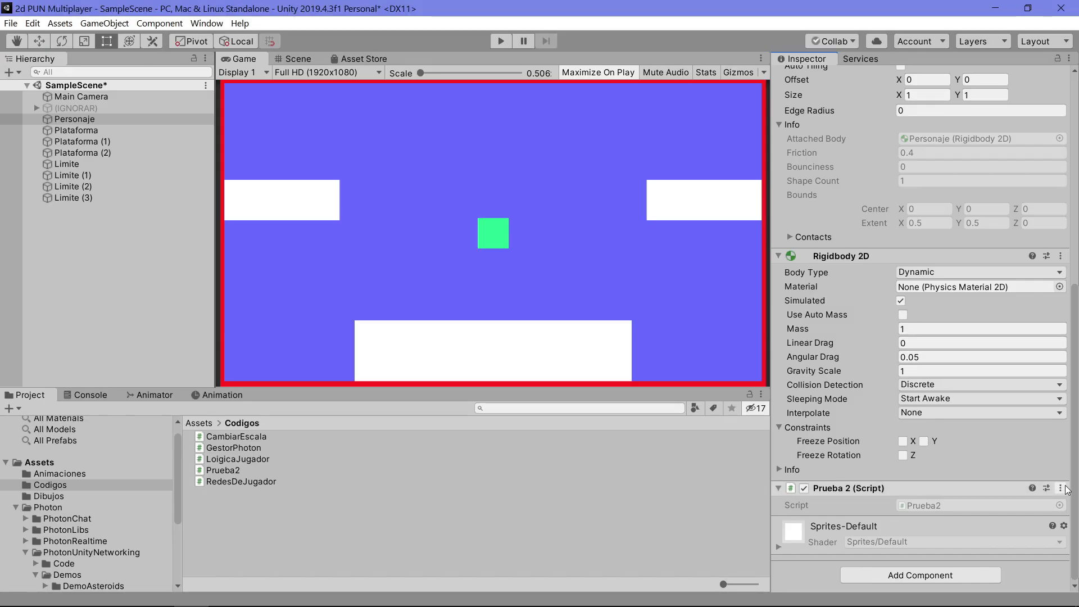
pyautogui.click(1060, 488)
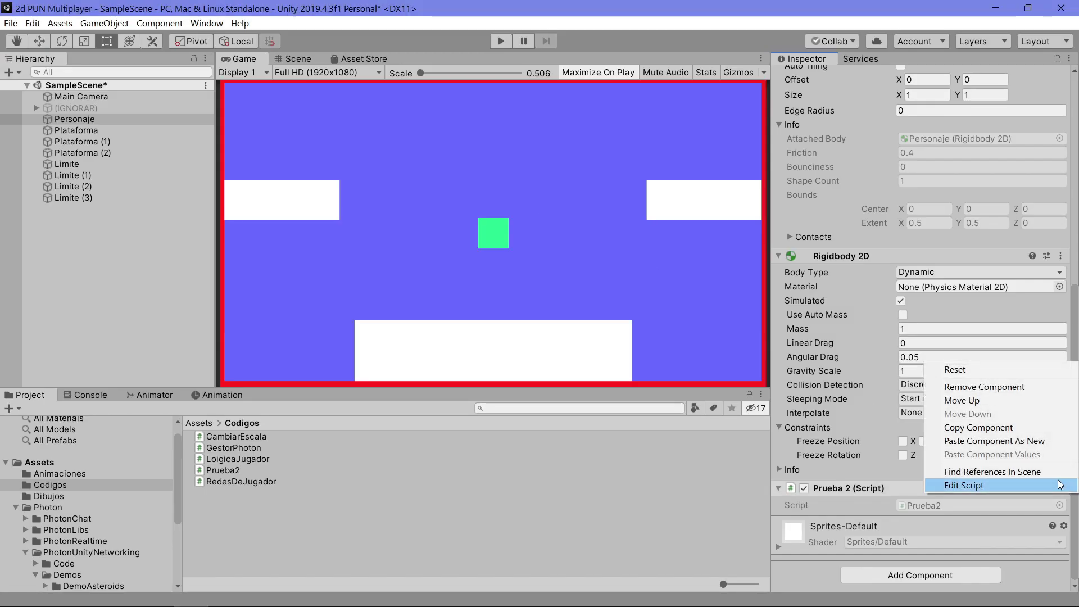
pyautogui.click(966, 389)
# Delete the Prueba2 script asset from the Codigos folder.
pyautogui.click(241, 471)
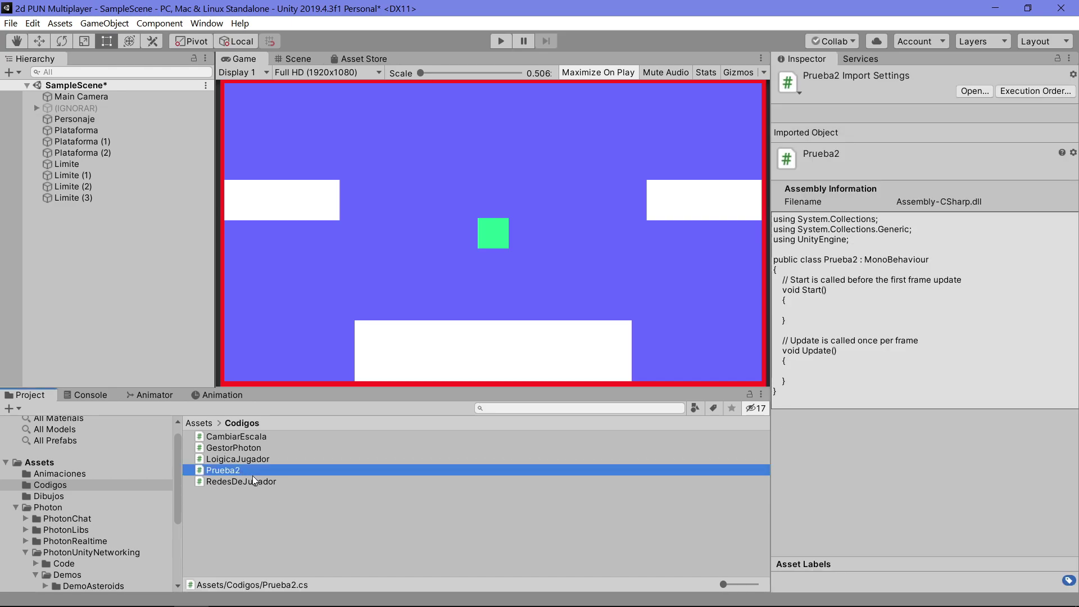
pyautogui.press('Delete')
pyautogui.click(576, 335)
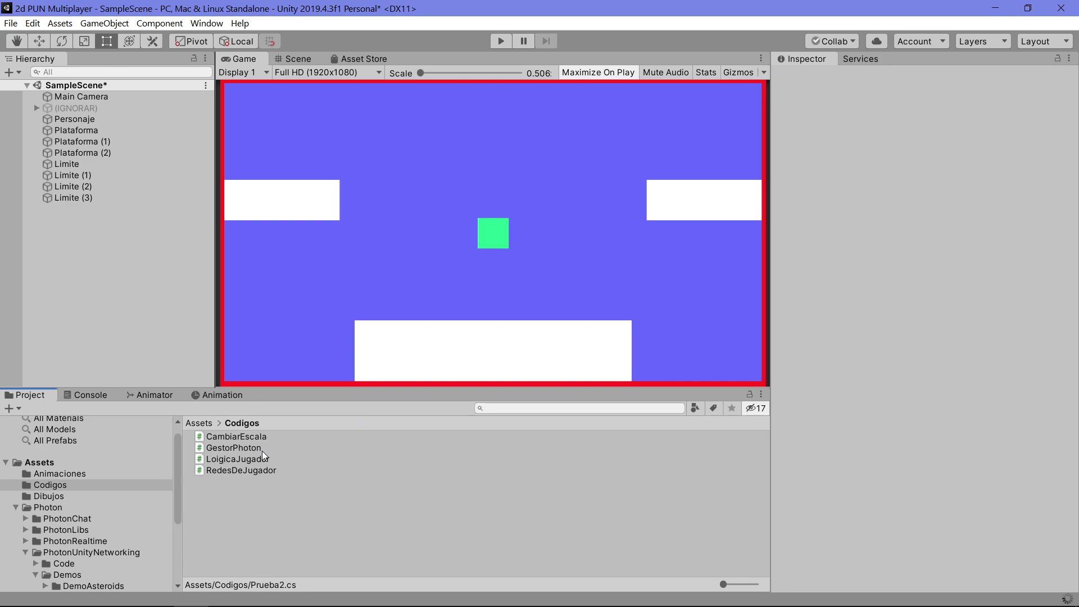
# Open LoigicaJugador.cs and review its velocidad, fuerzaSalto and posX field declarations.
pyautogui.click(250, 459)
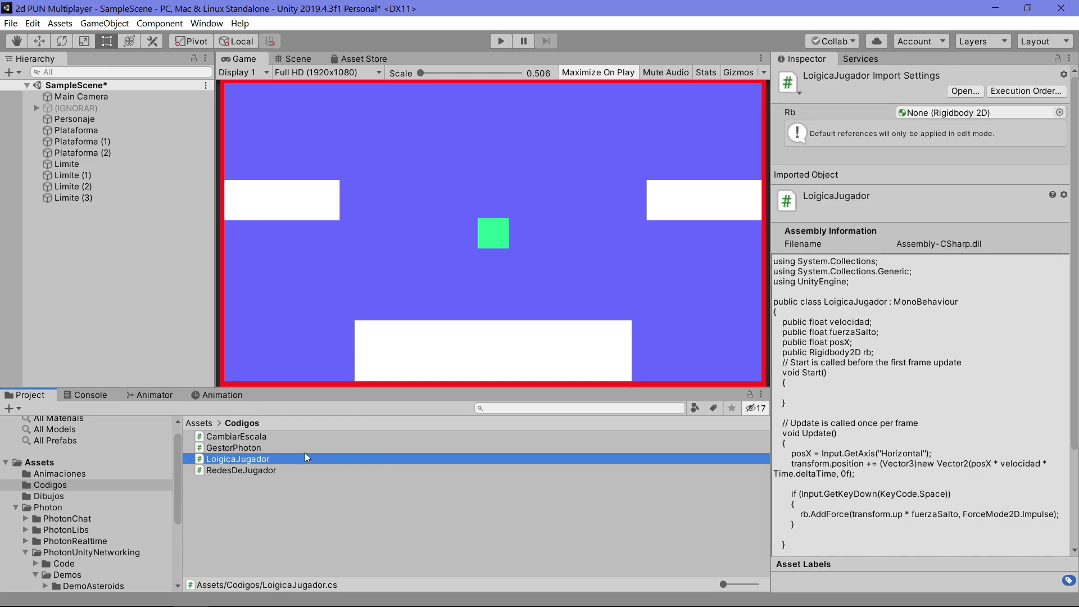
pyautogui.doubleClick(239, 460)
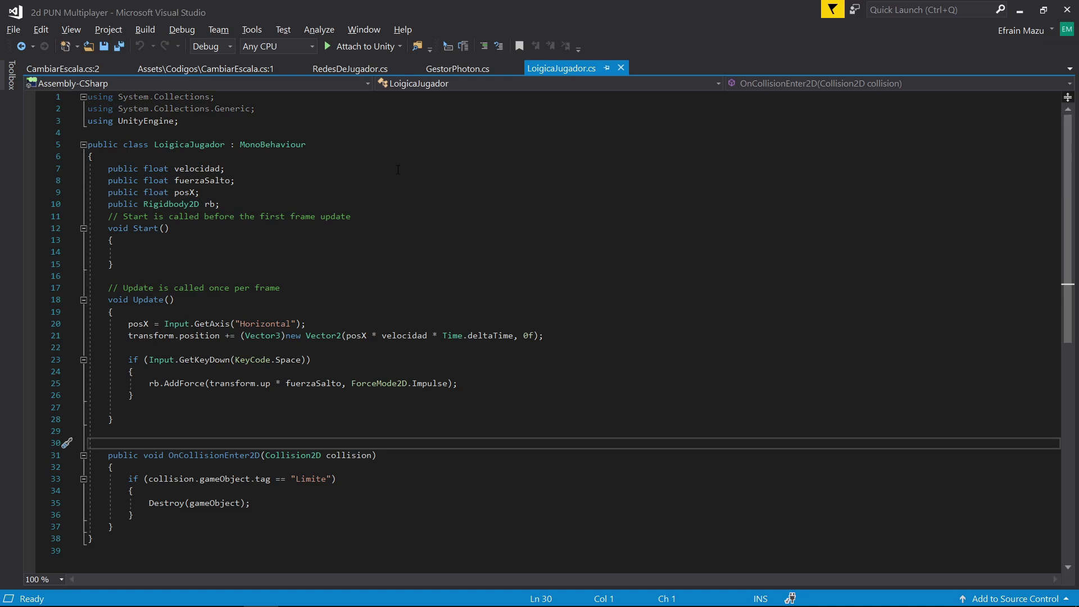
pyautogui.click(234, 275)
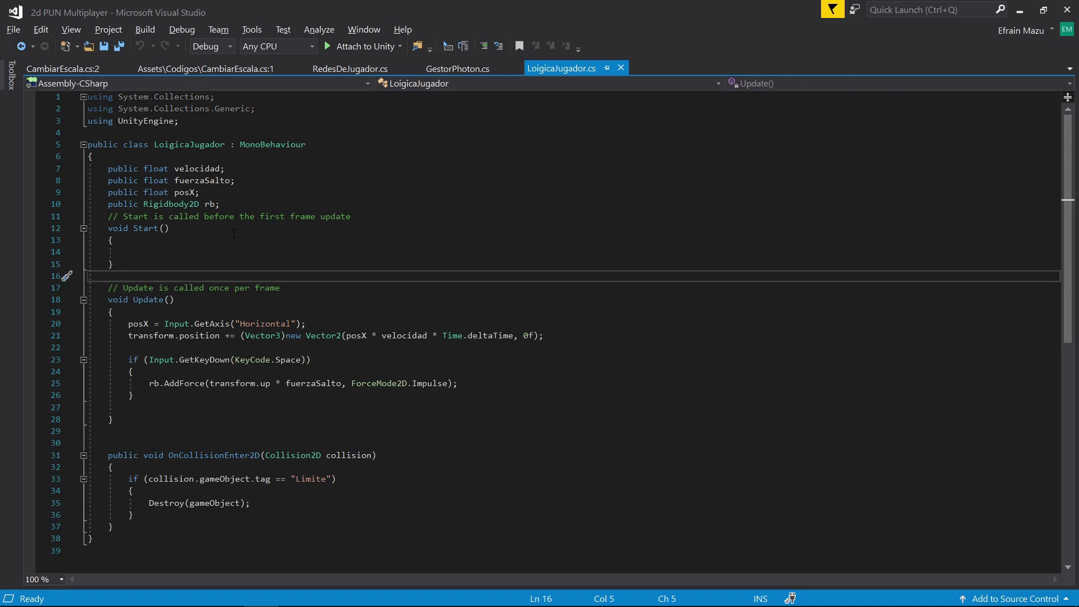
pyautogui.click(154, 169)
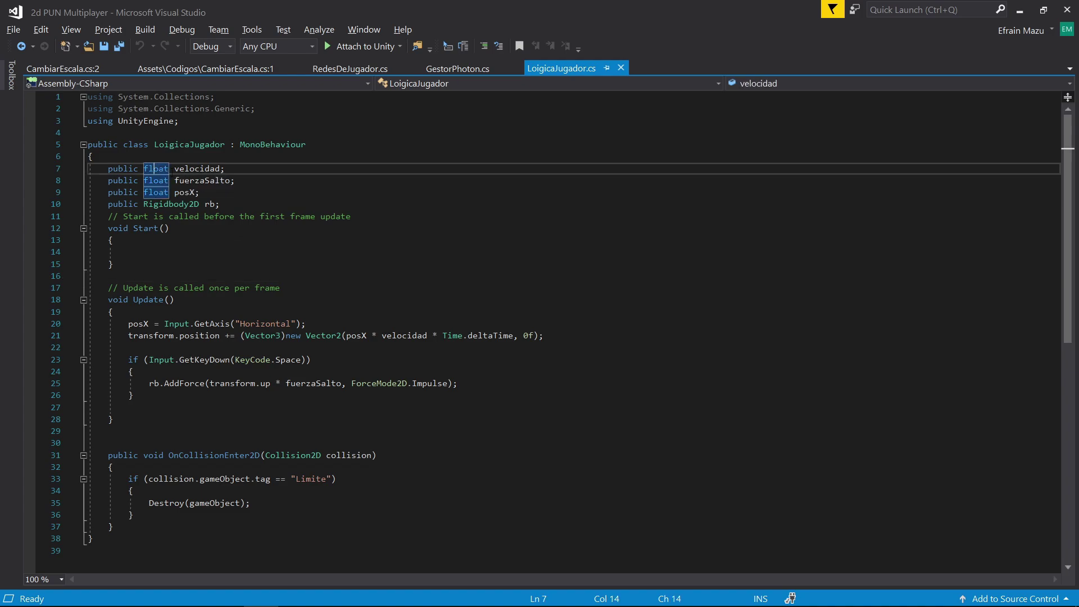
pyautogui.click(191, 169)
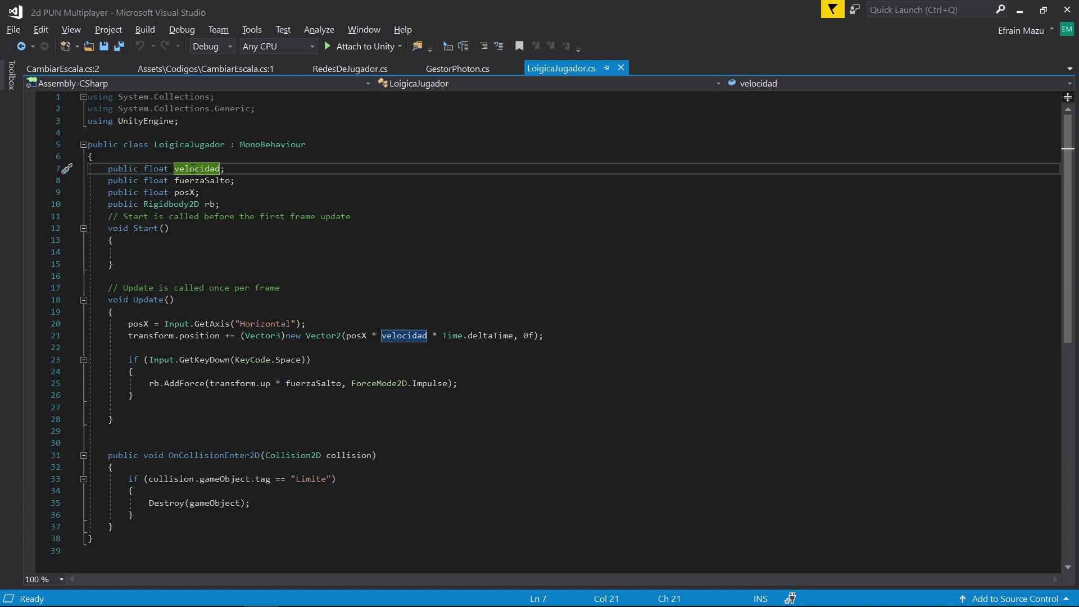
pyautogui.click(265, 174)
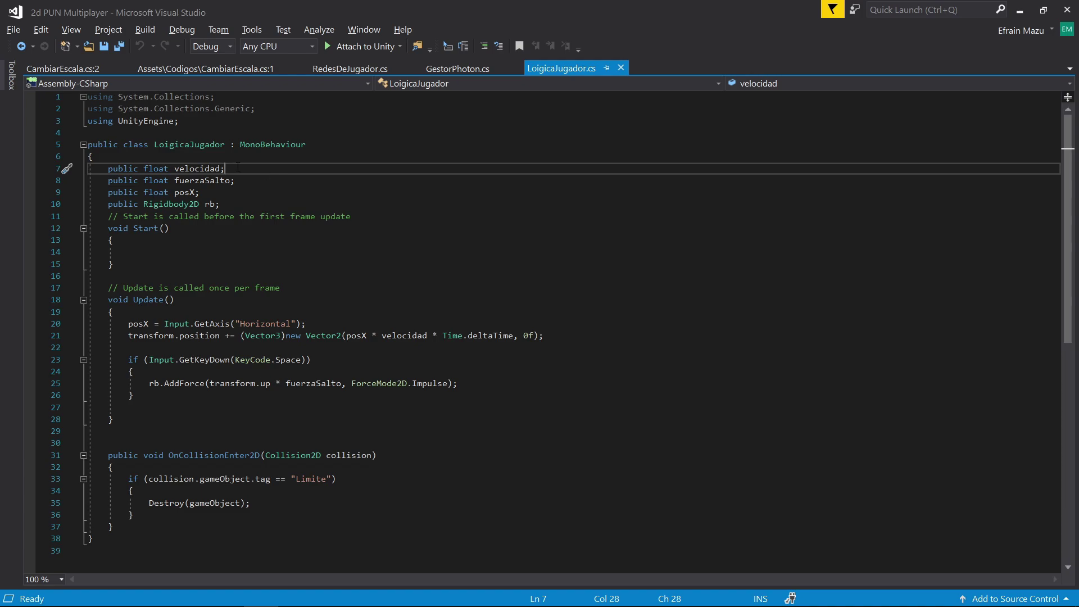
pyautogui.click(251, 182)
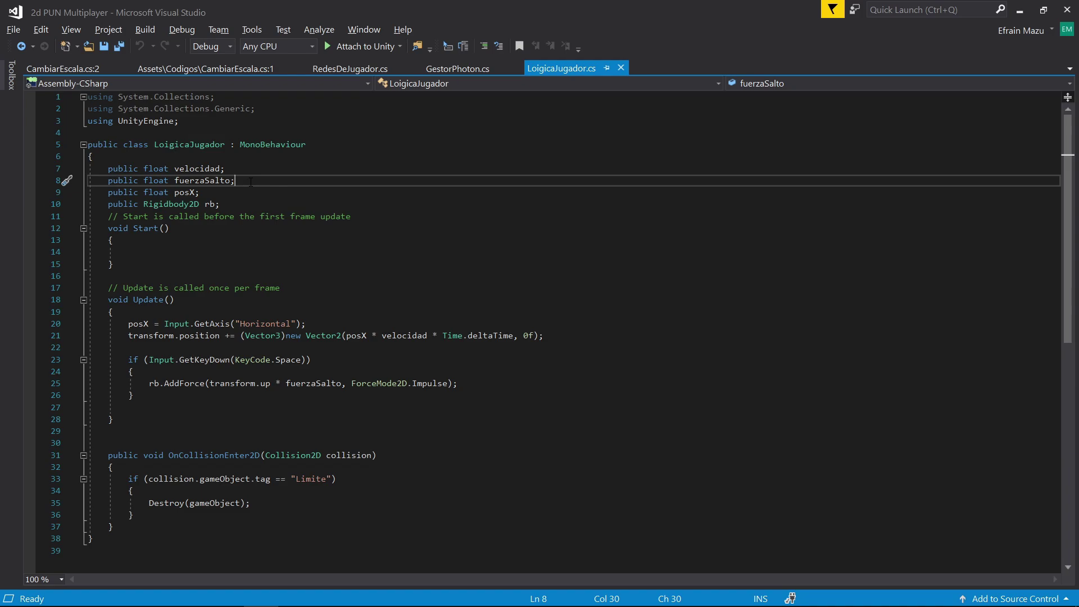
pyautogui.click(233, 193)
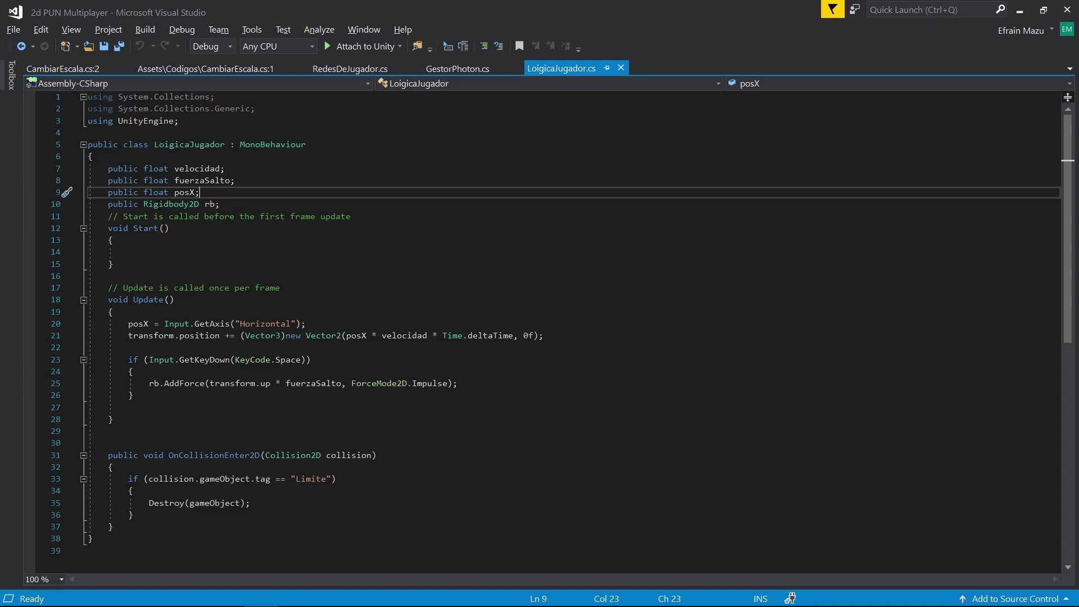
# Review the Rigidbody2D rb field, the Start method and Update's horizontal GetAxis input line.
pyautogui.doubleClick(158, 204)
pyautogui.click(194, 236)
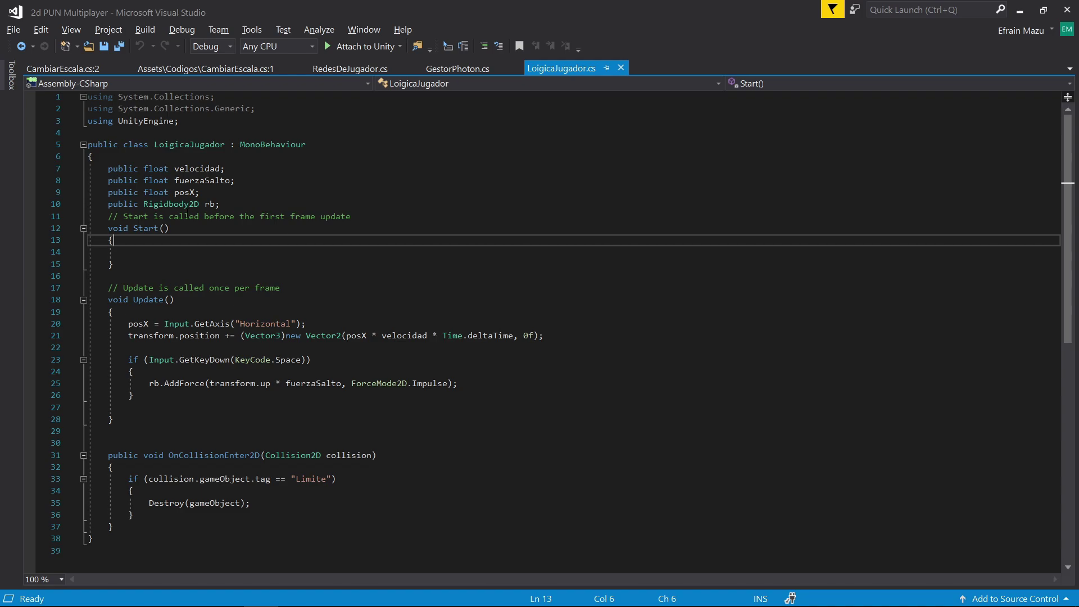
pyautogui.click(179, 204)
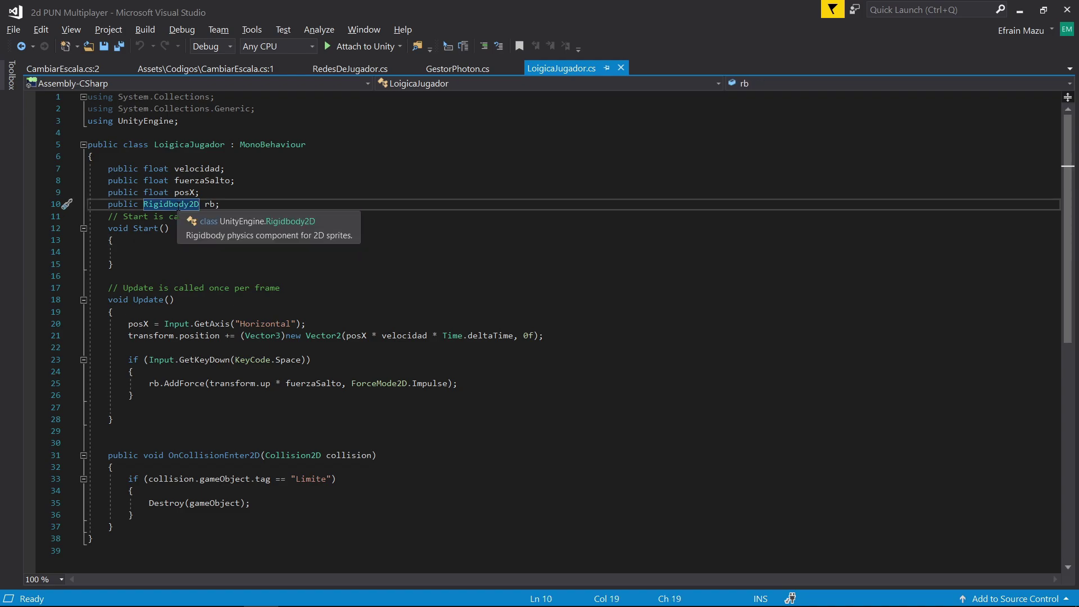
pyautogui.click(190, 253)
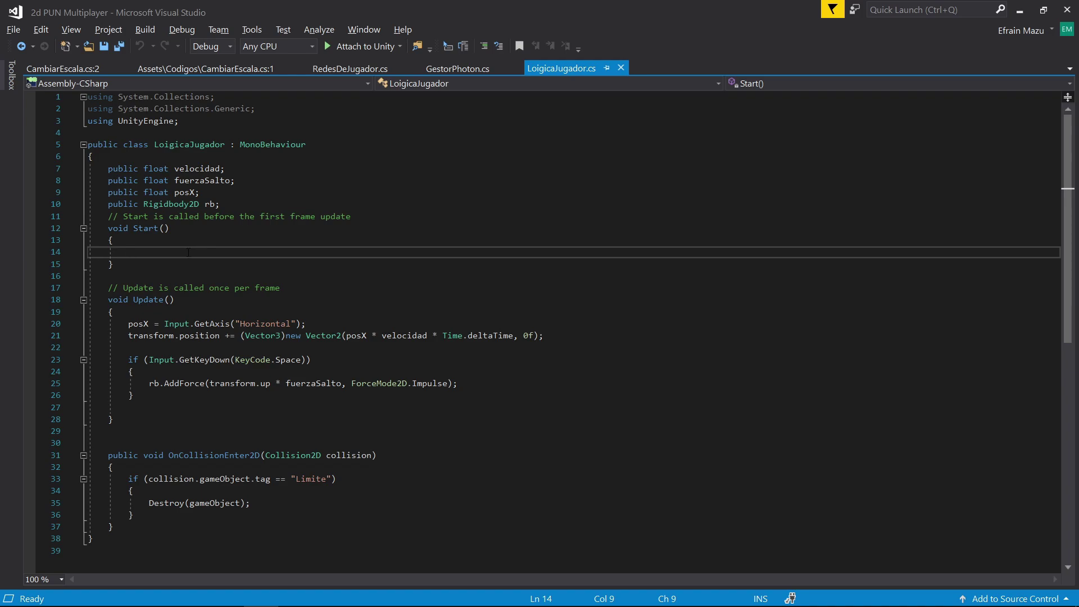
pyautogui.click(162, 309)
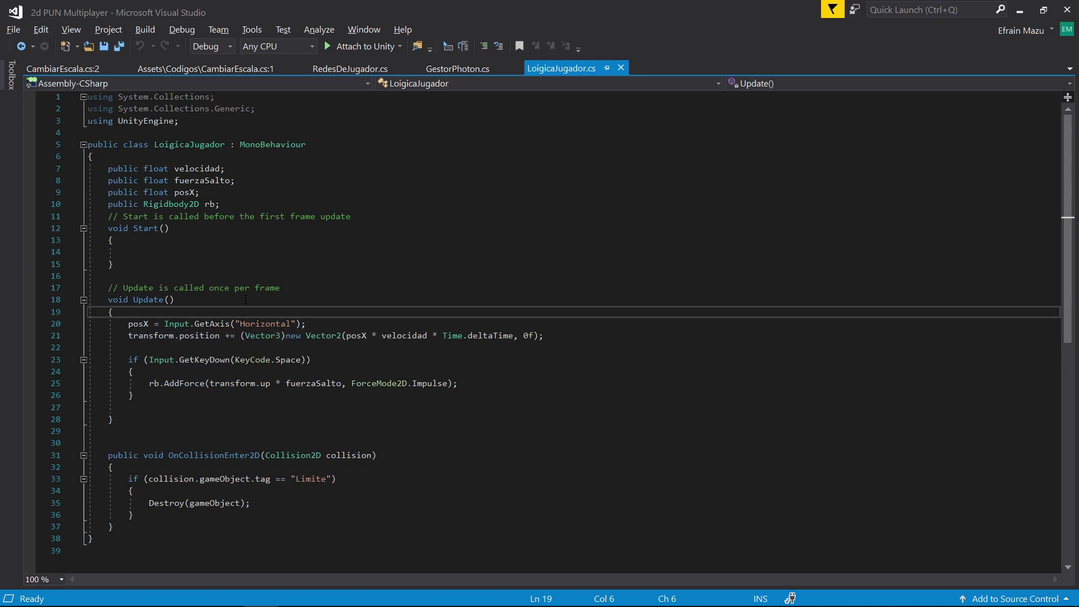
pyautogui.click(347, 323)
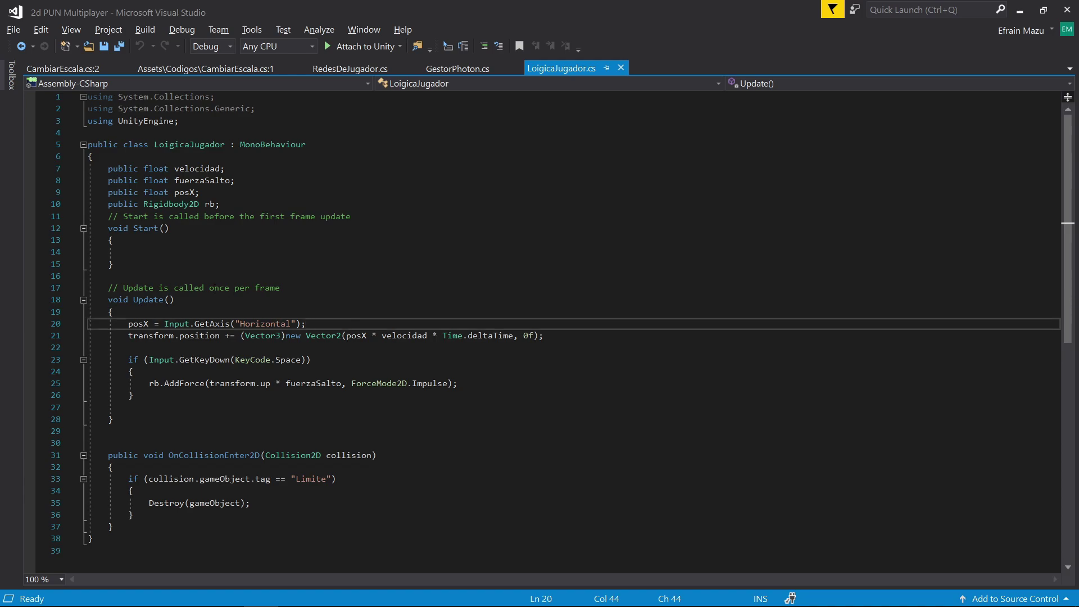
pyautogui.click(185, 323)
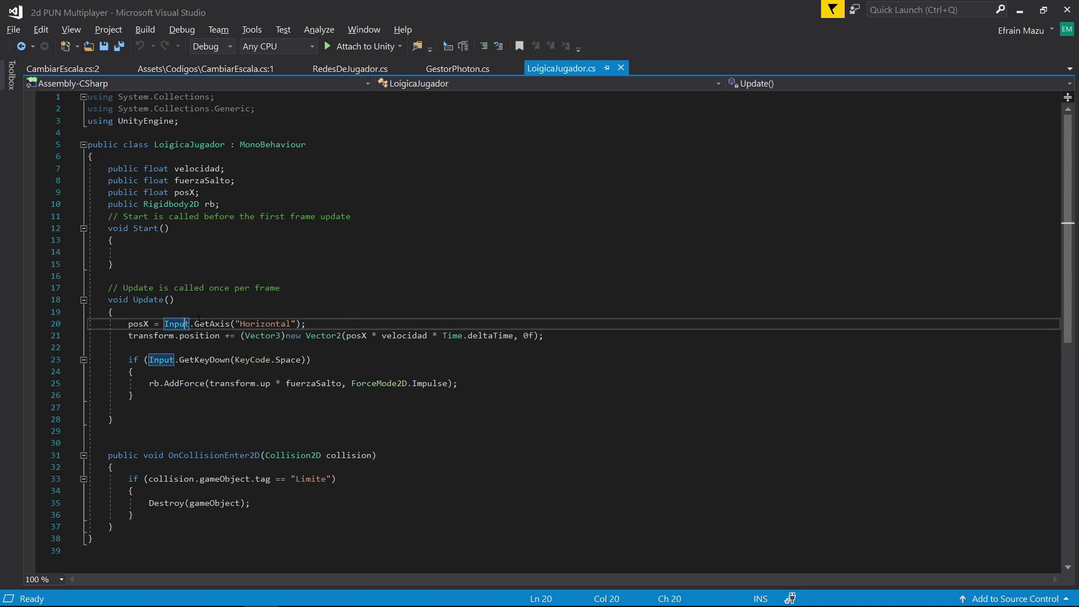
# Inspect the GetAxis("Horizontal") call and the line 21 transform.position update.
pyautogui.click(200, 323)
pyautogui.moveTo(200, 323)
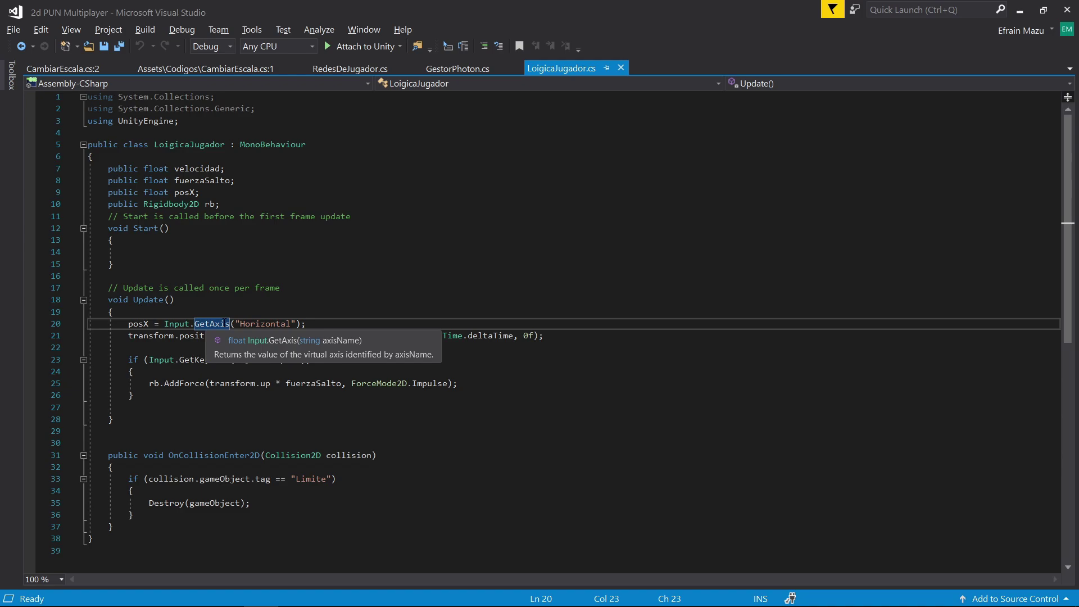
pyautogui.click(322, 321)
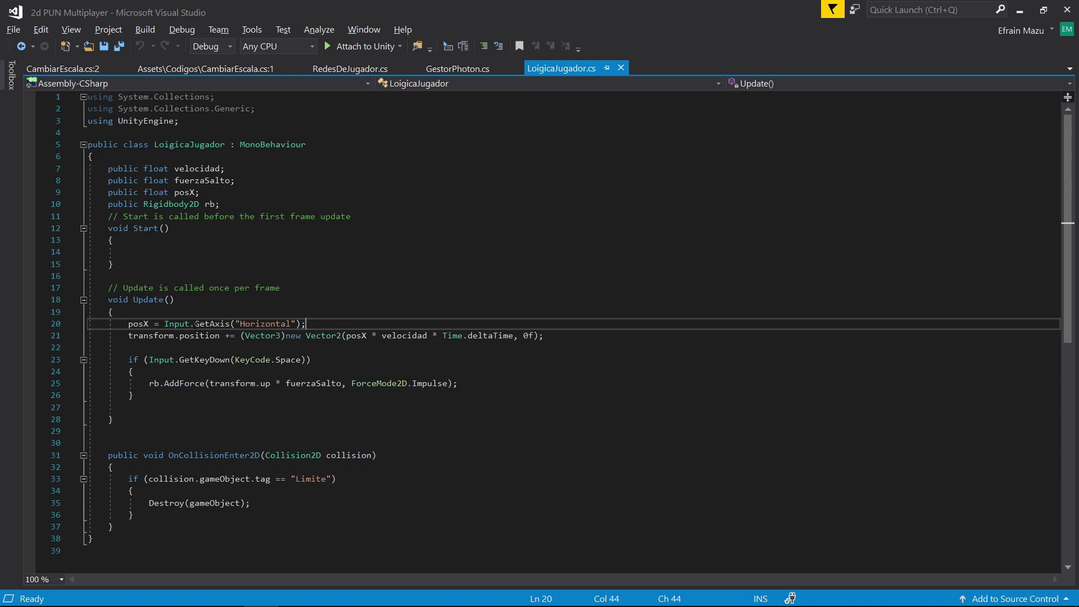
pyautogui.click(189, 335)
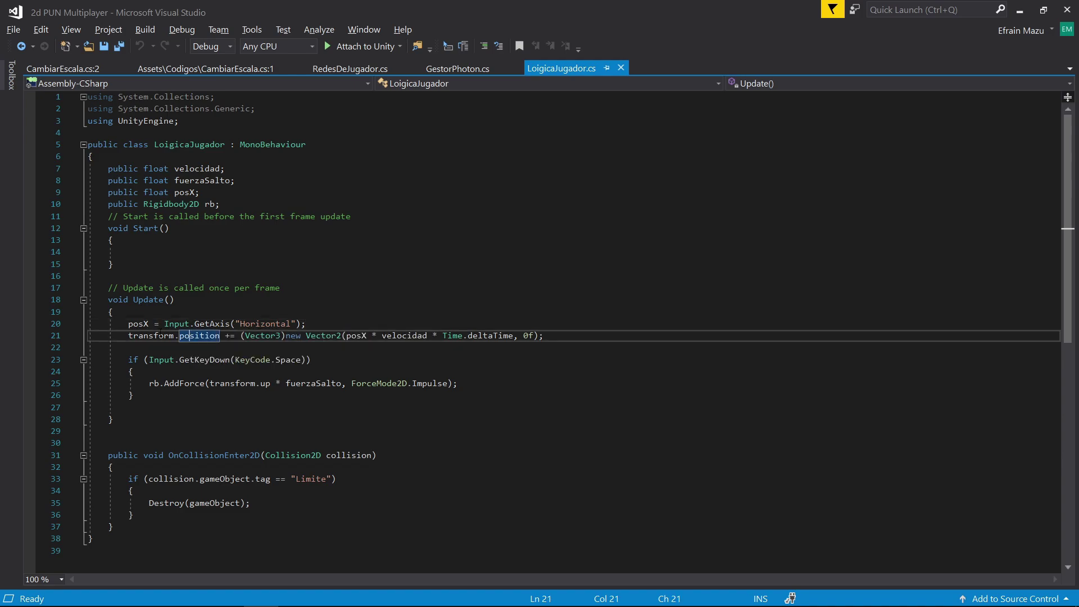
pyautogui.click(172, 336)
pyautogui.click(196, 335)
pyautogui.hotkey('alt', 'Tab')
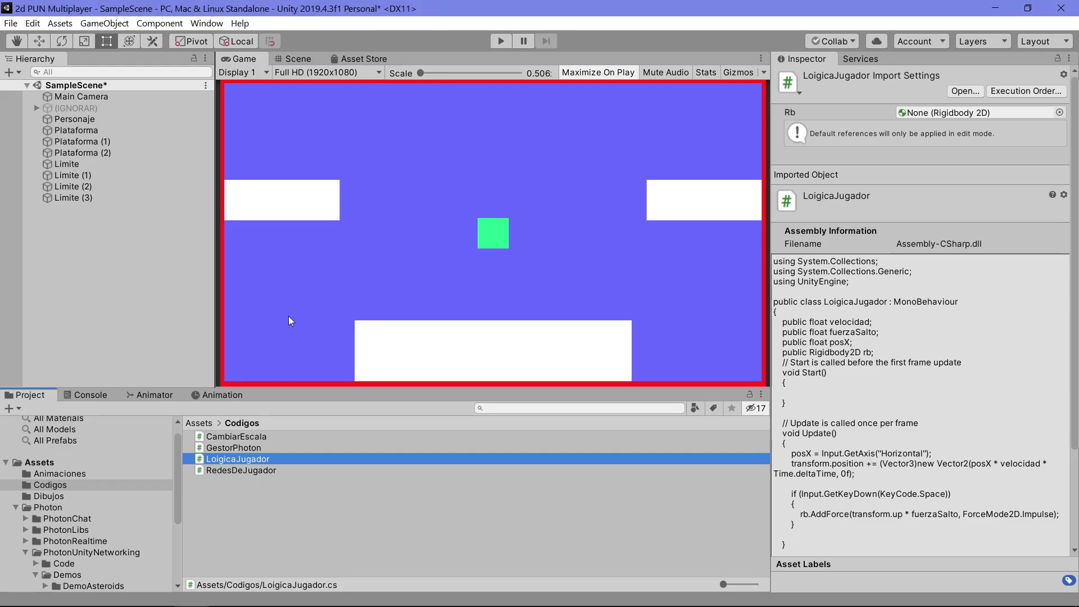
# Nudge Personaje along X and undo back to 0, comparing with line 21's += movement.
pyautogui.click(123, 120)
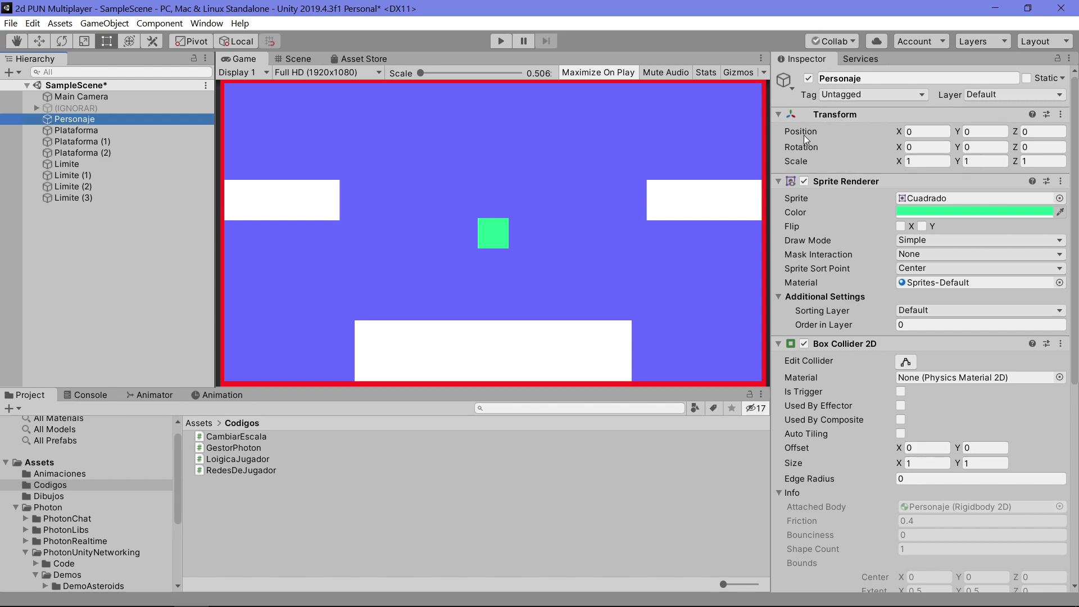
pyautogui.moveTo(898, 133)
pyautogui.mouseDown()
pyautogui.moveTo(879, 139)
pyautogui.moveTo(929, 147)
pyautogui.mouseUp()
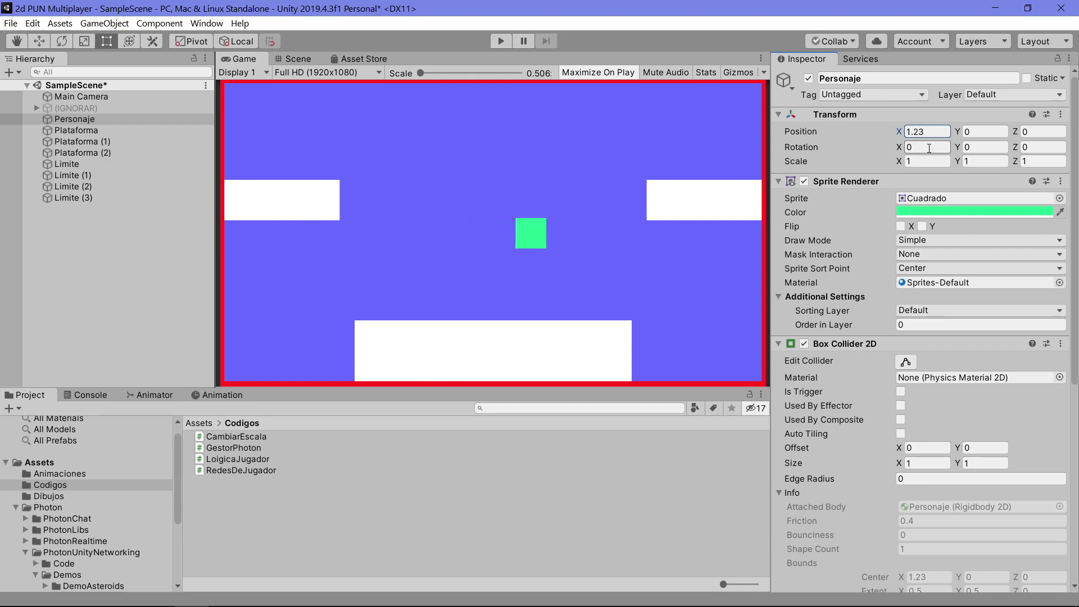
pyautogui.hotkey('ctrl', 'z')
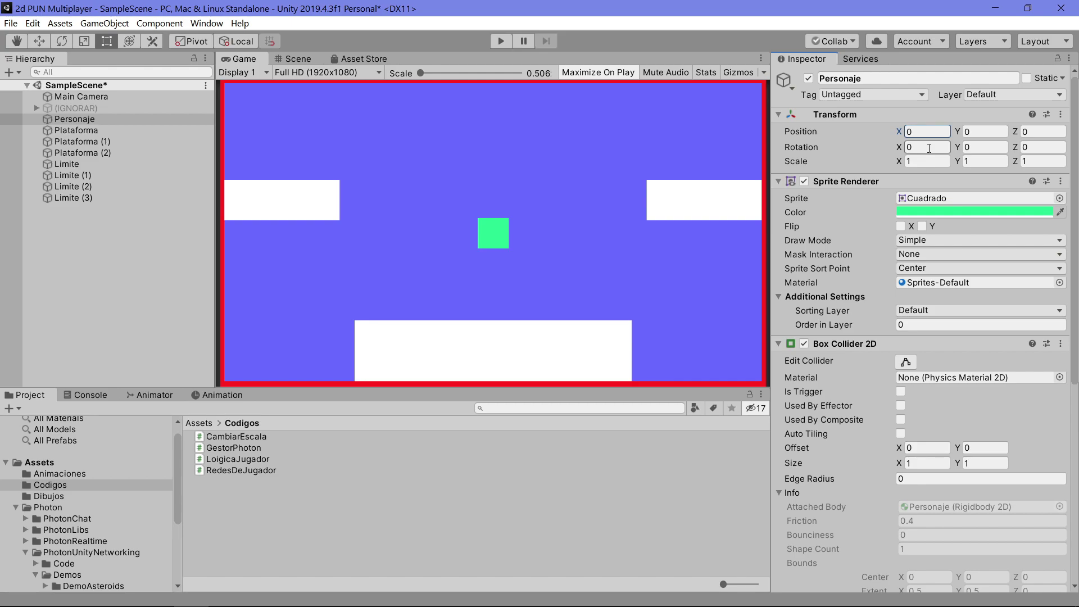
pyautogui.hotkey('alt', 'Tab')
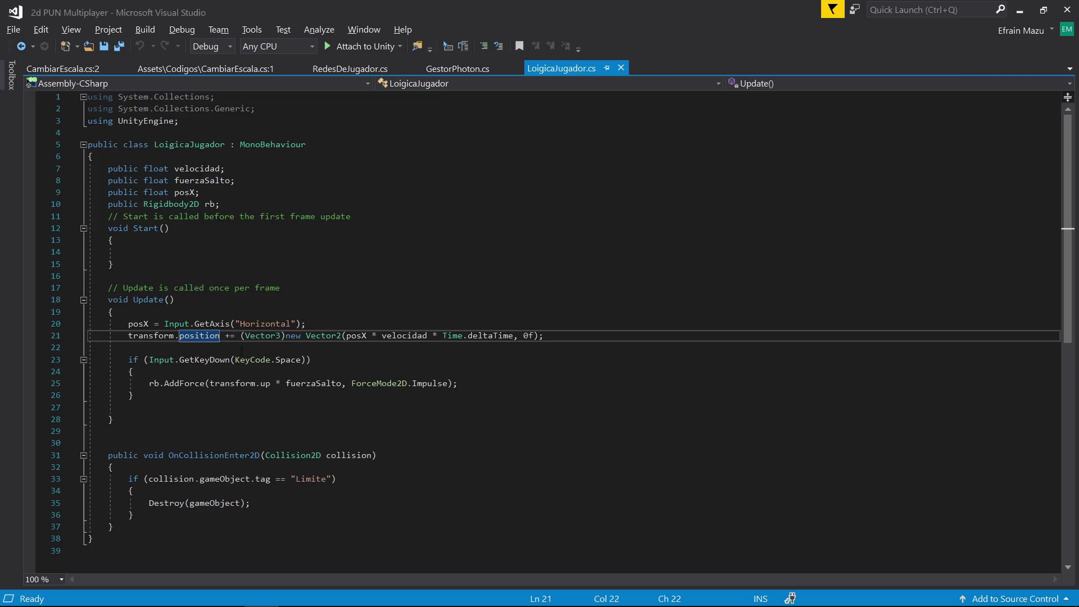
pyautogui.click(233, 336)
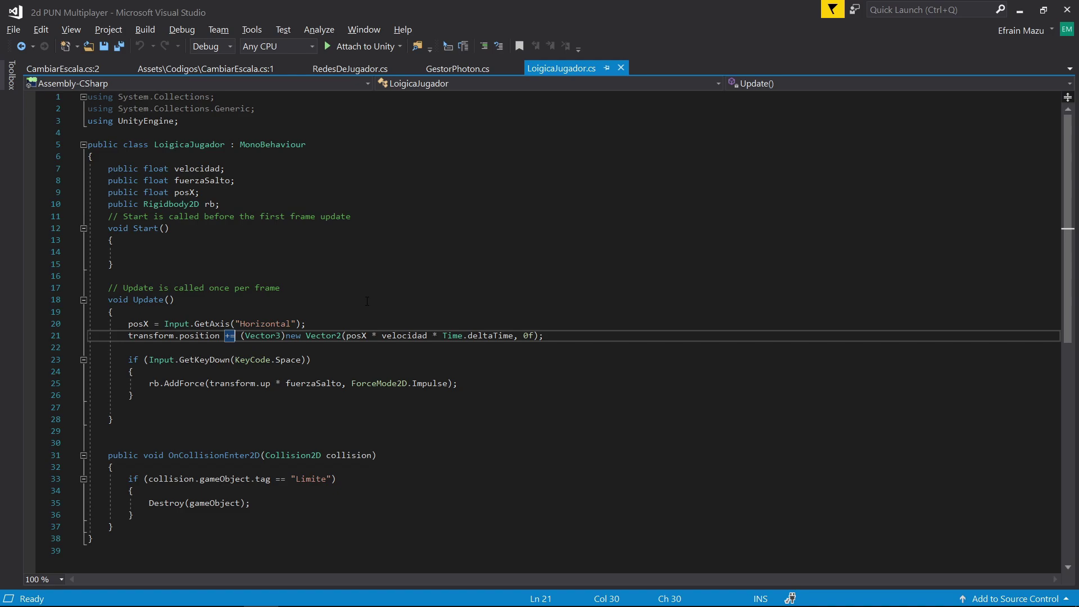
pyautogui.hotkey('alt', 'Tab')
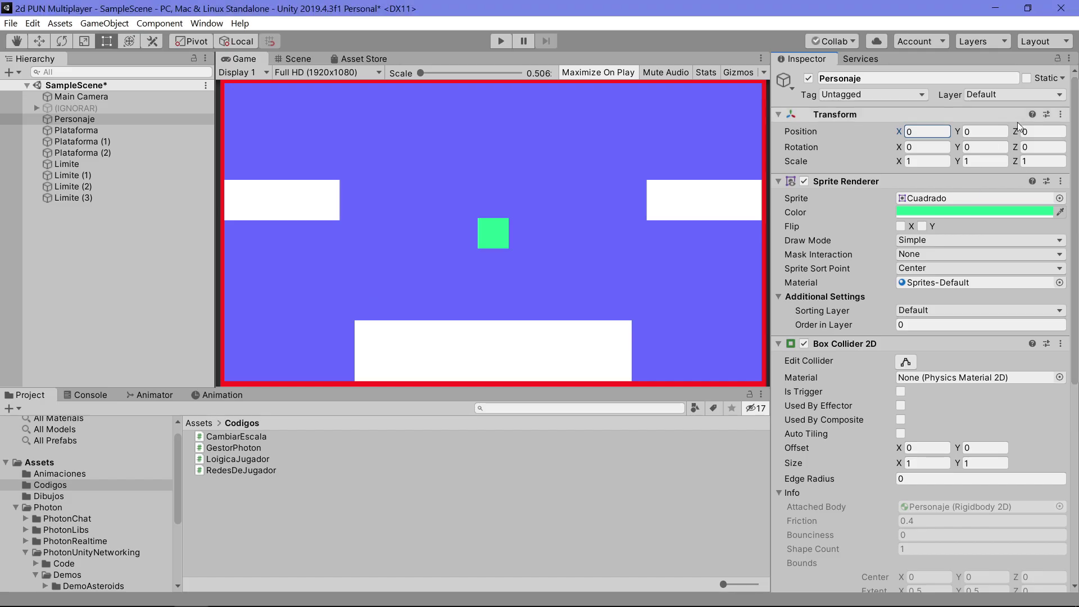
# Set Personaje's Position Z to 0.68.
pyautogui.click(1024, 133)
pyautogui.write('0.68')
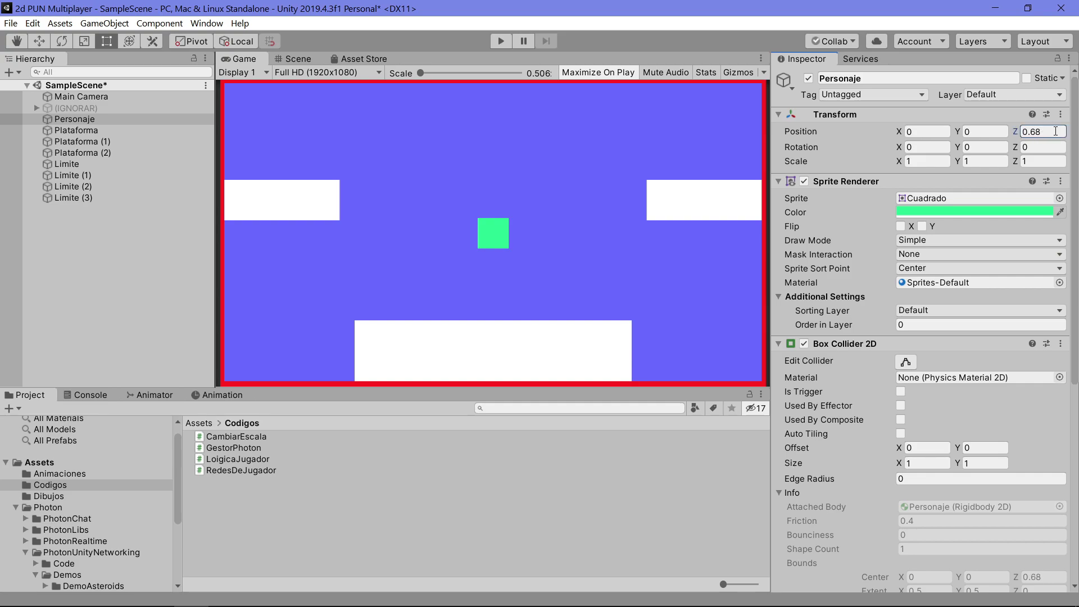
pyautogui.press('Return')
pyautogui.hotkey('alt', 'Tab')
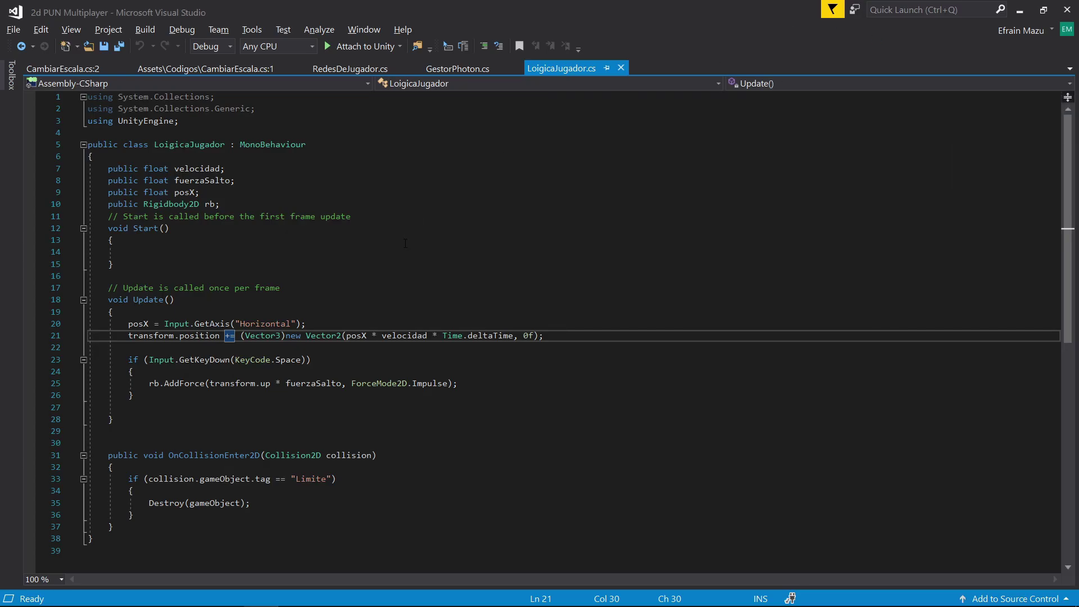
# Walk through line 21's posX * velocidad * Time.deltaTime term and its 0f vertical component.
pyautogui.click(281, 324)
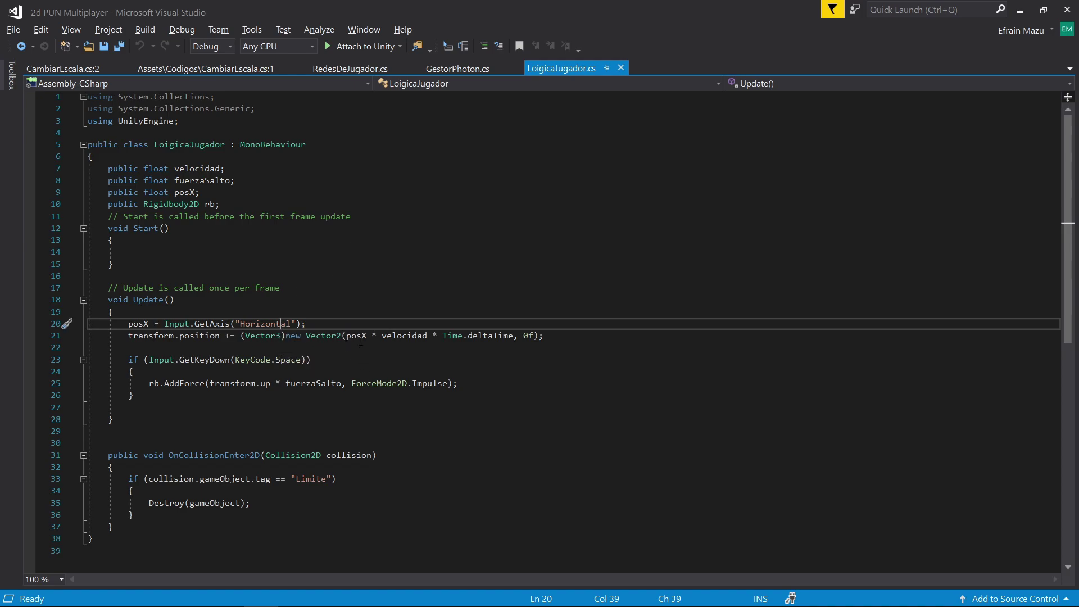
pyautogui.click(361, 340)
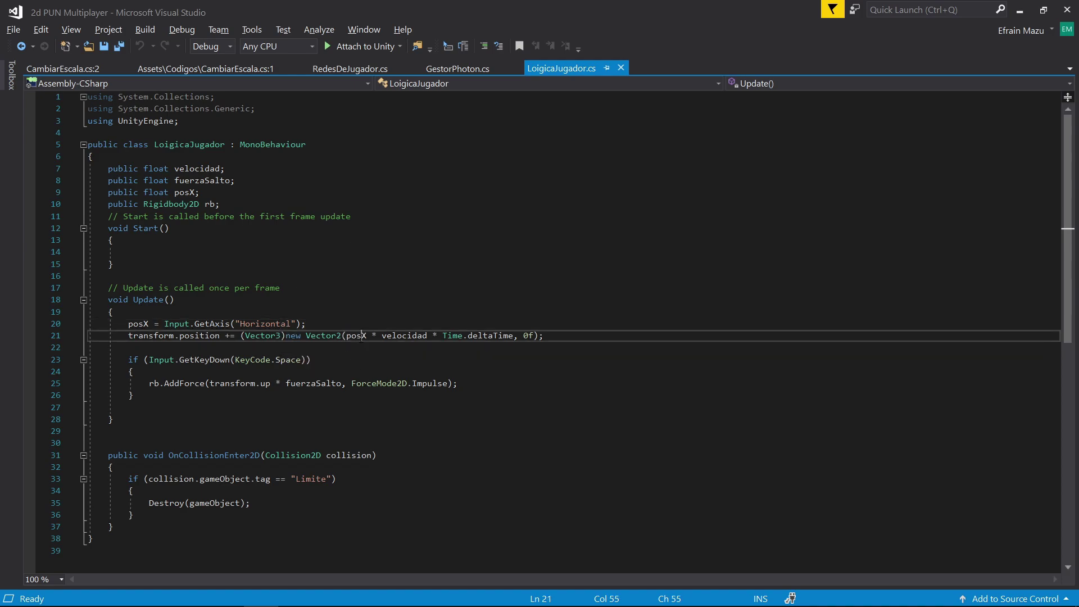
pyautogui.click(402, 347)
pyautogui.click(372, 335)
pyautogui.click(401, 335)
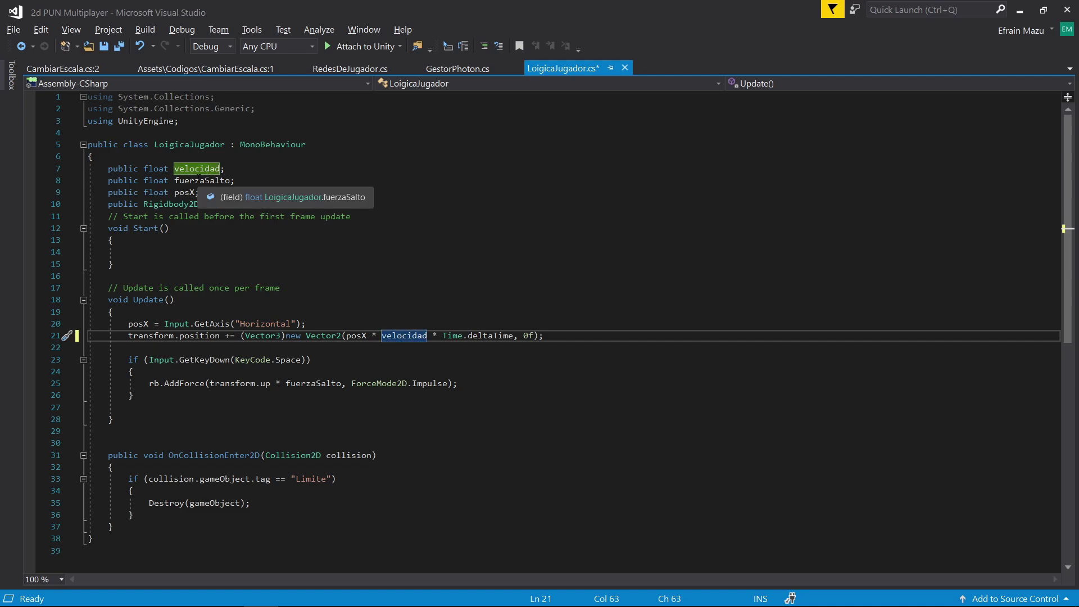
pyautogui.moveTo(427, 336)
pyautogui.mouseDown()
pyautogui.moveTo(452, 336)
pyautogui.moveTo(327, 345)
pyautogui.moveTo(346, 335)
pyautogui.mouseUp()
pyautogui.click(520, 337)
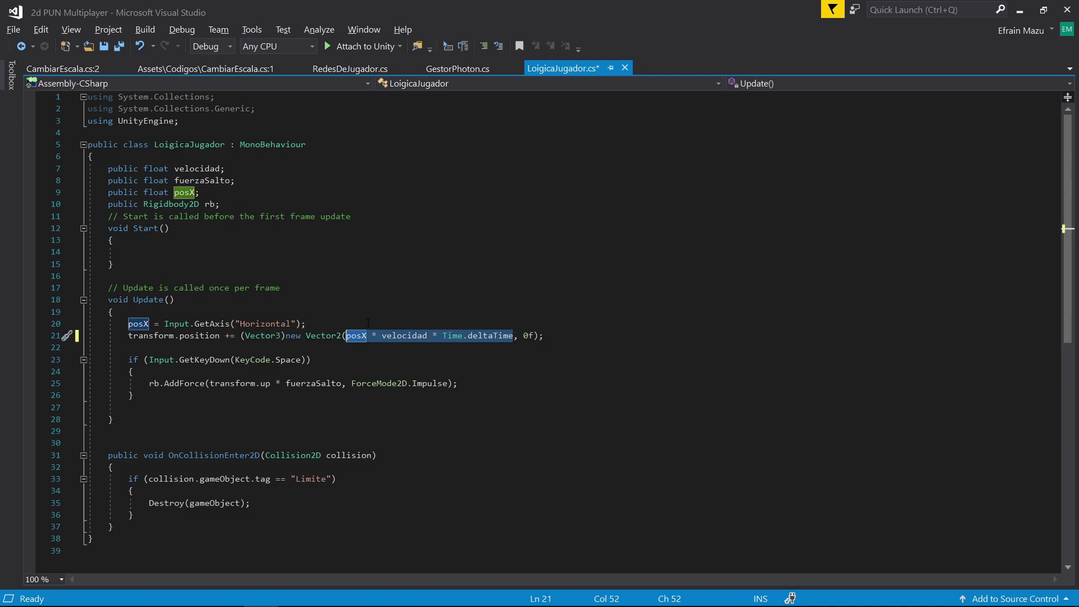
pyautogui.click(527, 336)
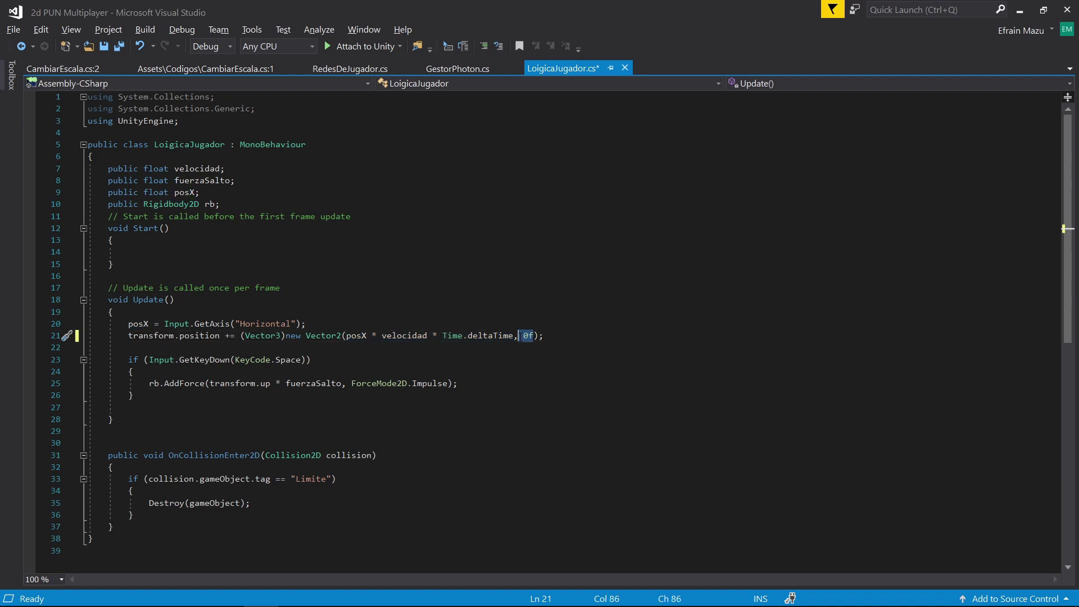
pyautogui.press('Down')
pyautogui.press('Down')
pyautogui.doubleClick(528, 335)
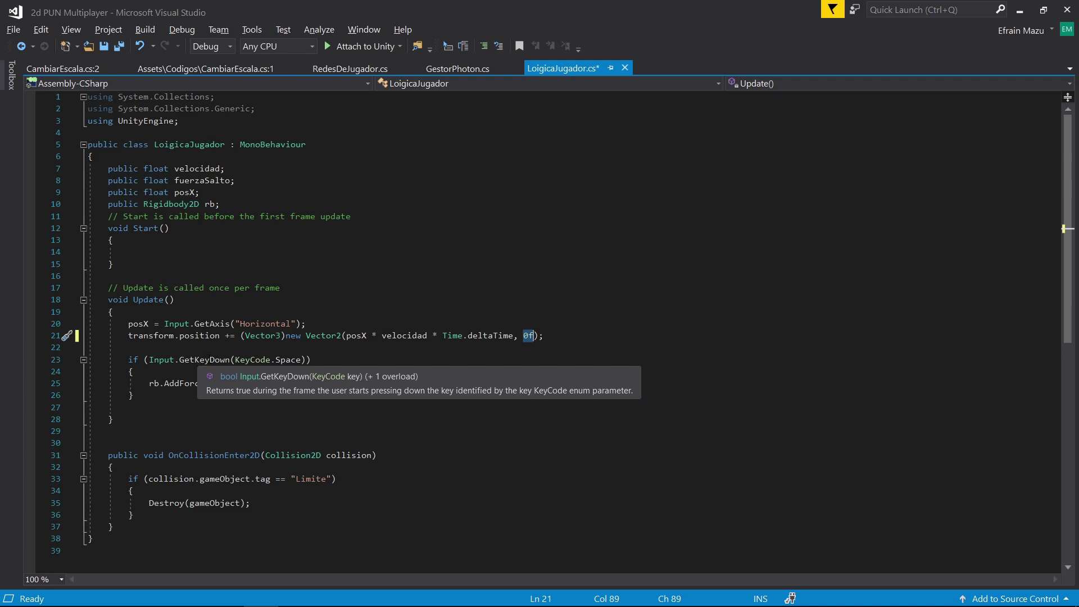
pyautogui.click(164, 372)
pyautogui.click(159, 360)
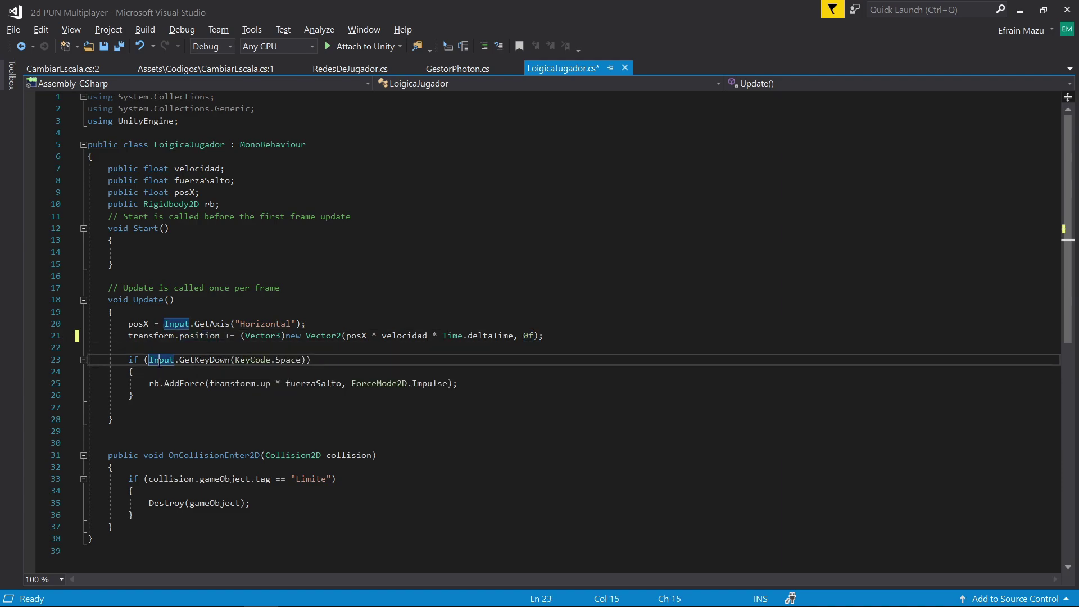
pyautogui.click(157, 371)
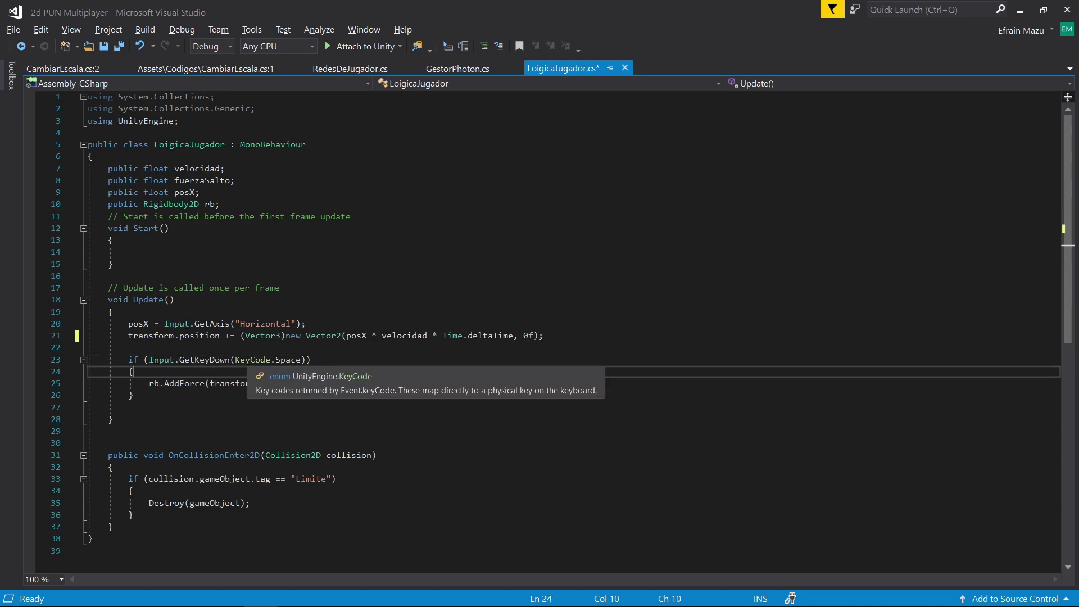
pyautogui.doubleClick(286, 359)
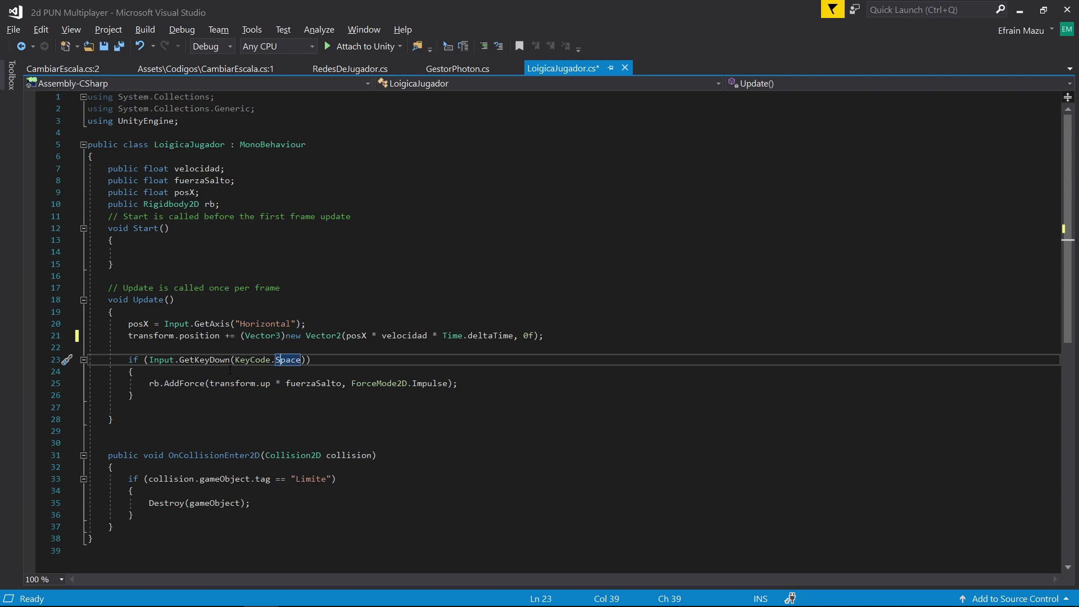
pyautogui.write('S')
pyautogui.press('BackSpace')
pyautogui.write('ent')
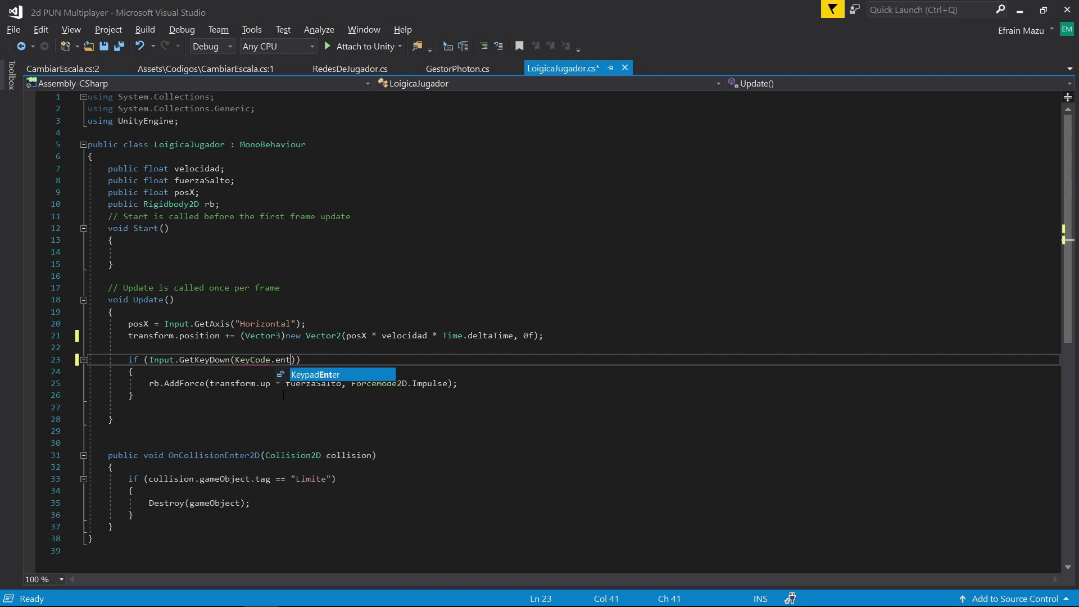
pyautogui.press('BackSpace')
pyautogui.press('BackSpace')
pyautogui.press('BackSpace')
pyautogui.write('retu')
pyautogui.press('BackSpace')
pyautogui.press('BackSpace')
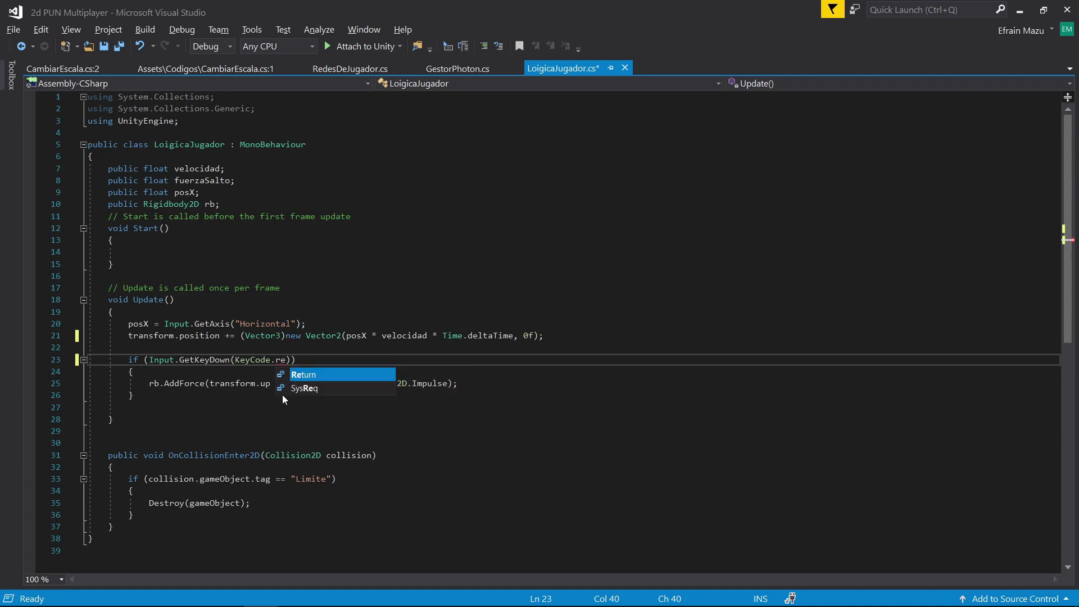
pyautogui.press('BackSpace')
pyautogui.press('BackSpace')
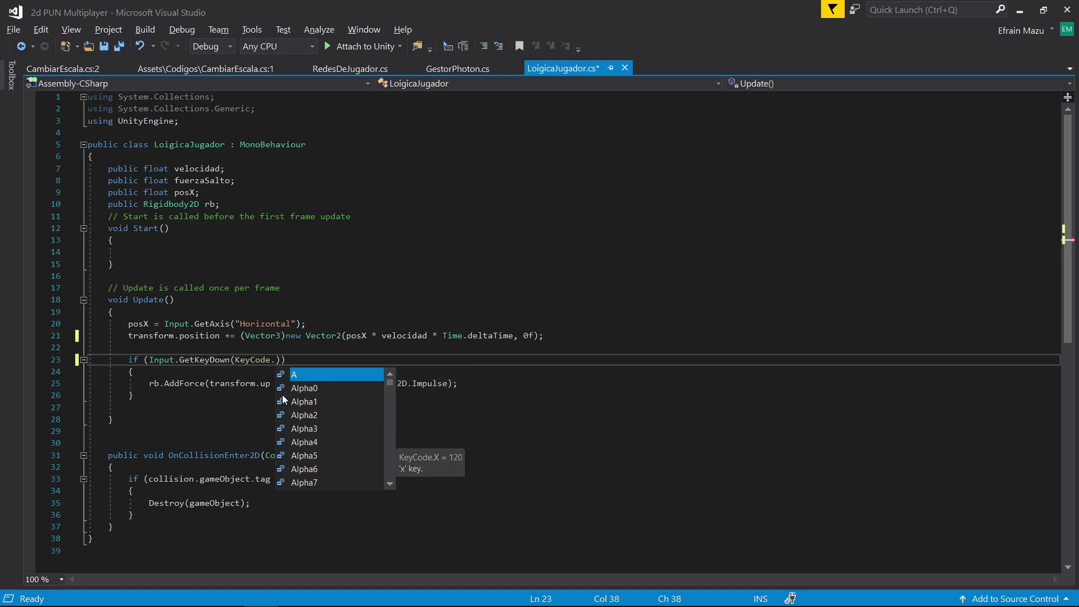
pyautogui.write('sp')
pyautogui.press('Tab')
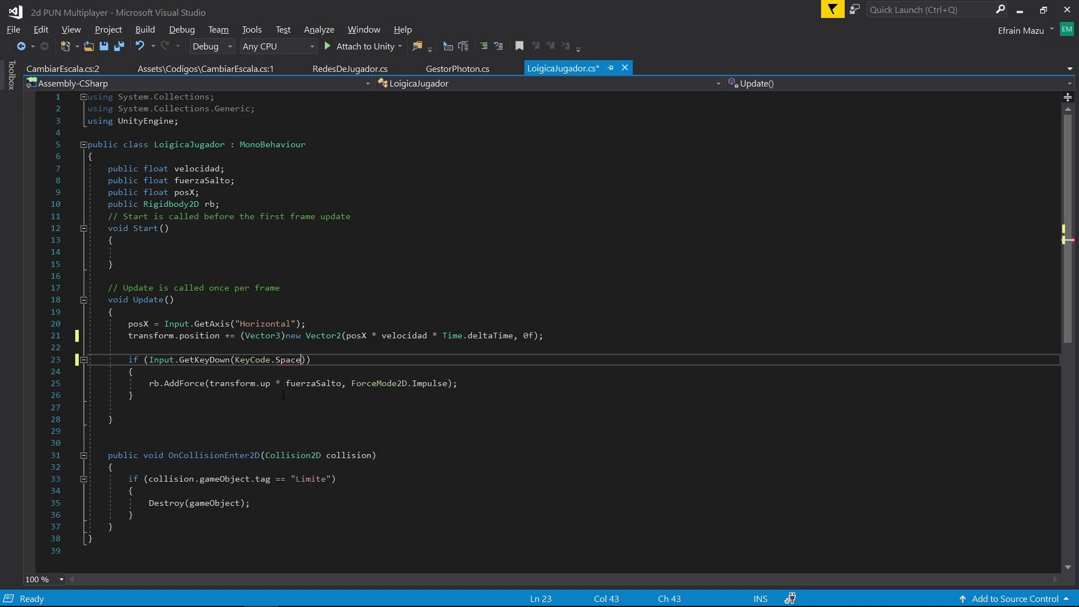
pyautogui.click(149, 383)
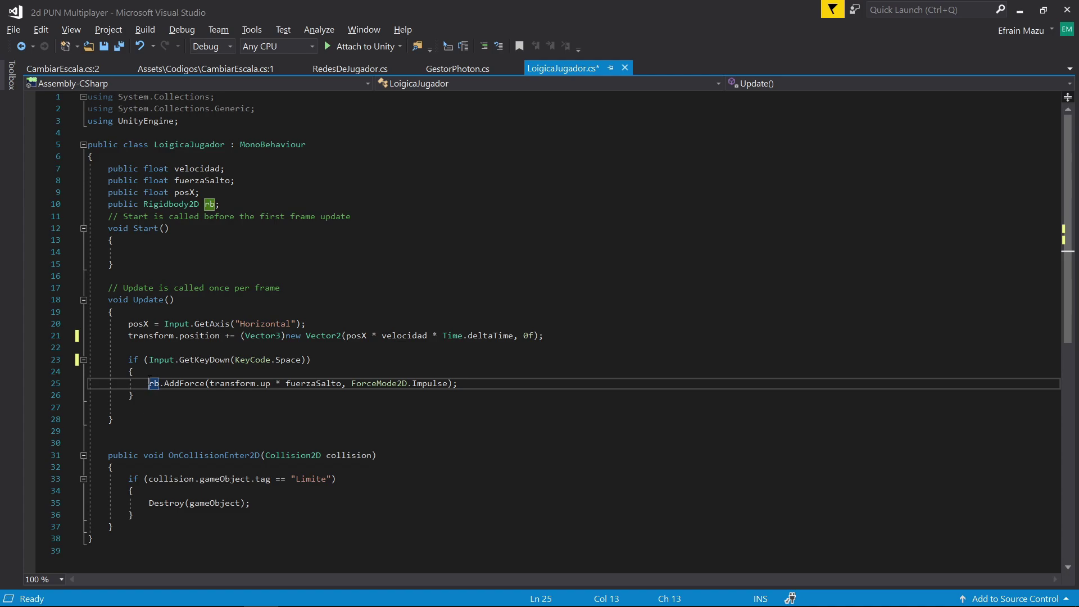
pyautogui.click(181, 368)
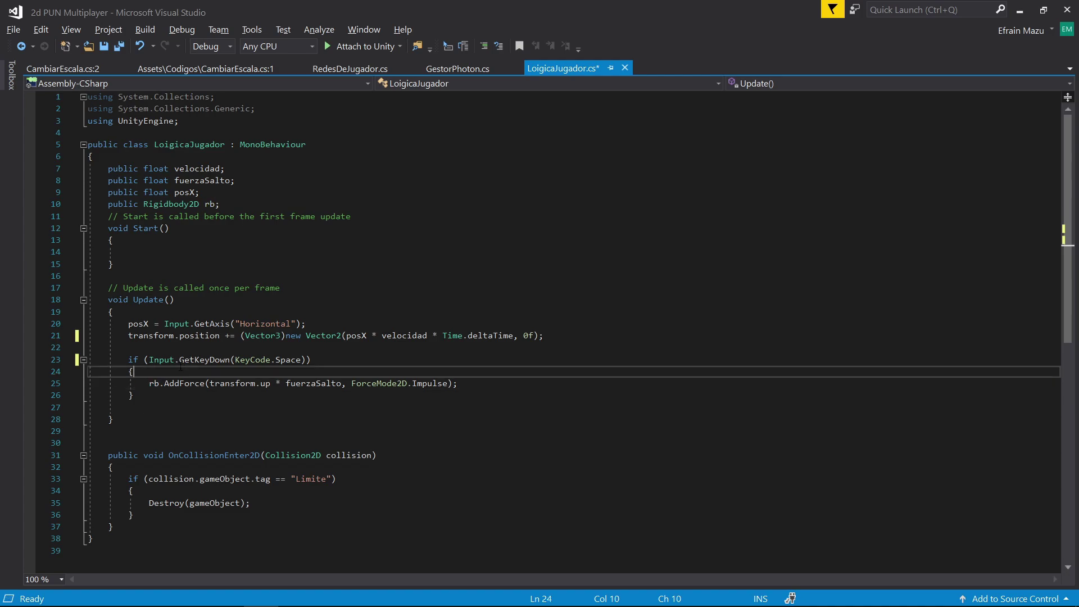
pyautogui.click(154, 384)
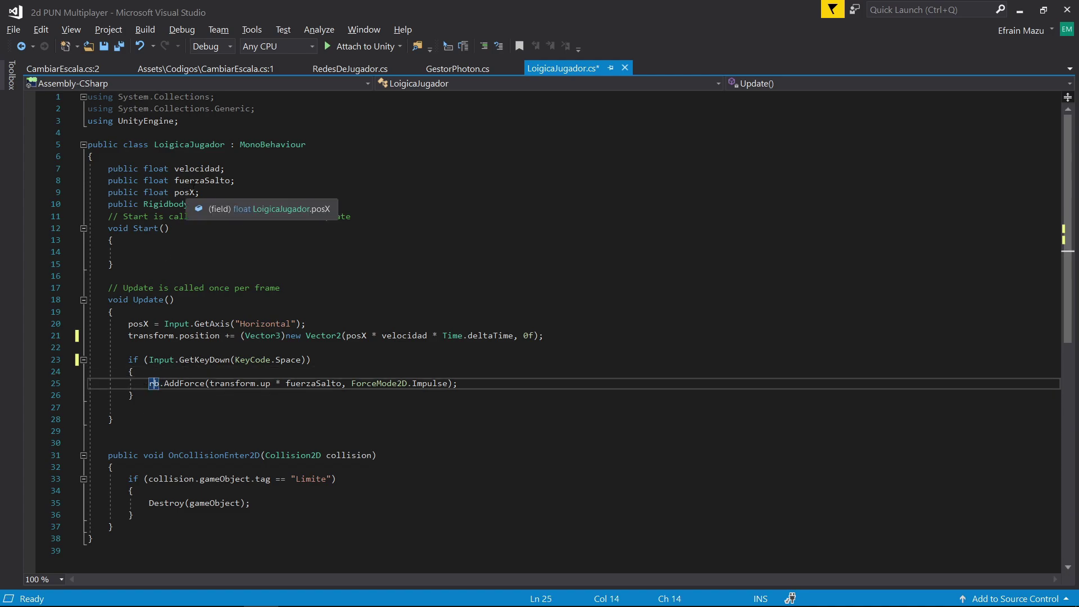
pyautogui.moveTo(218, 204)
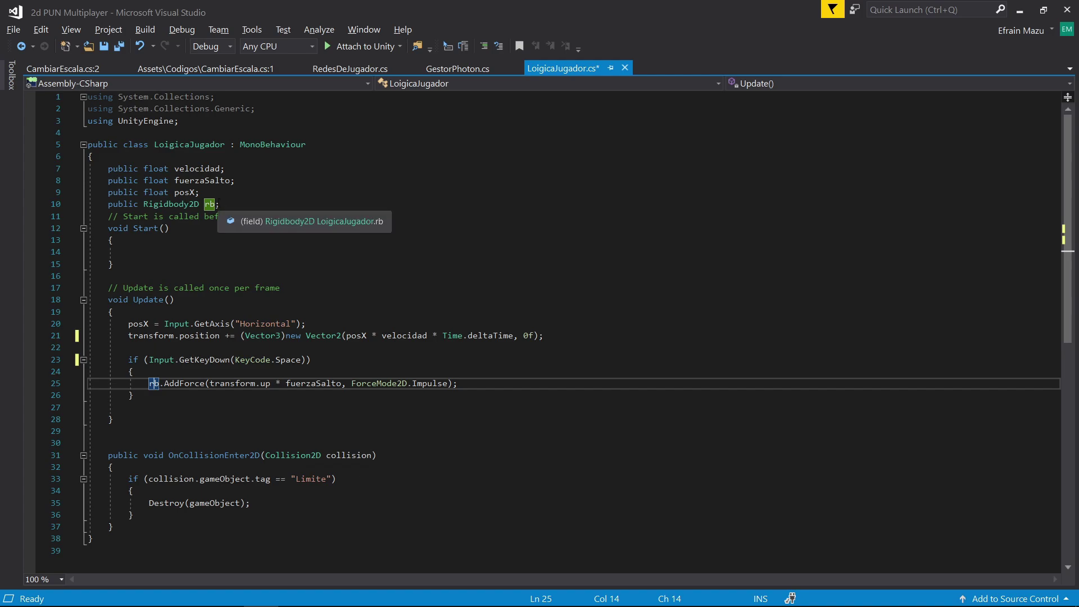
pyautogui.click(163, 385)
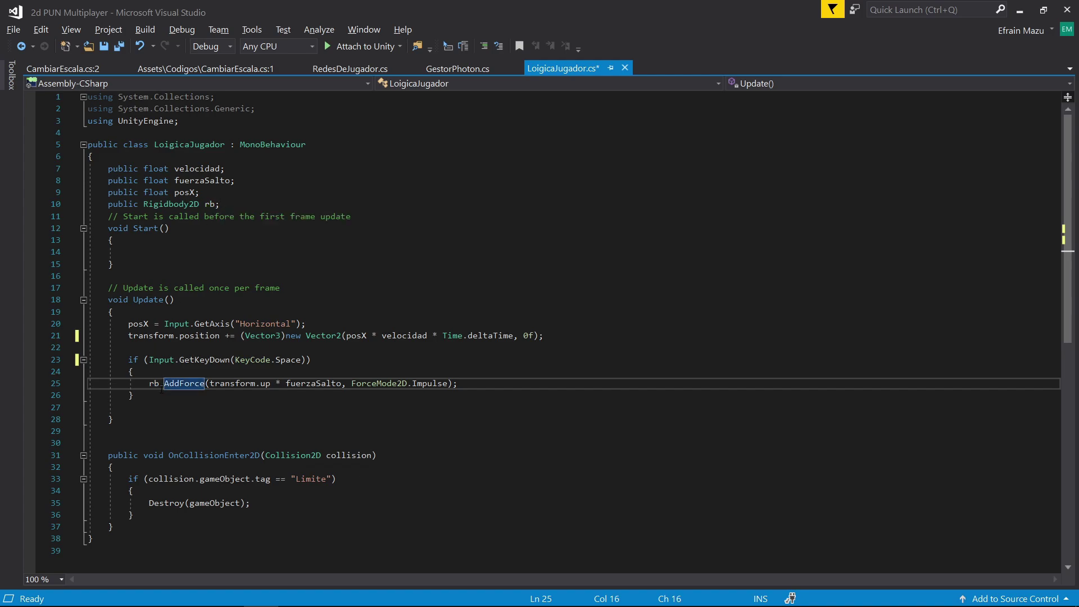
pyautogui.click(224, 384)
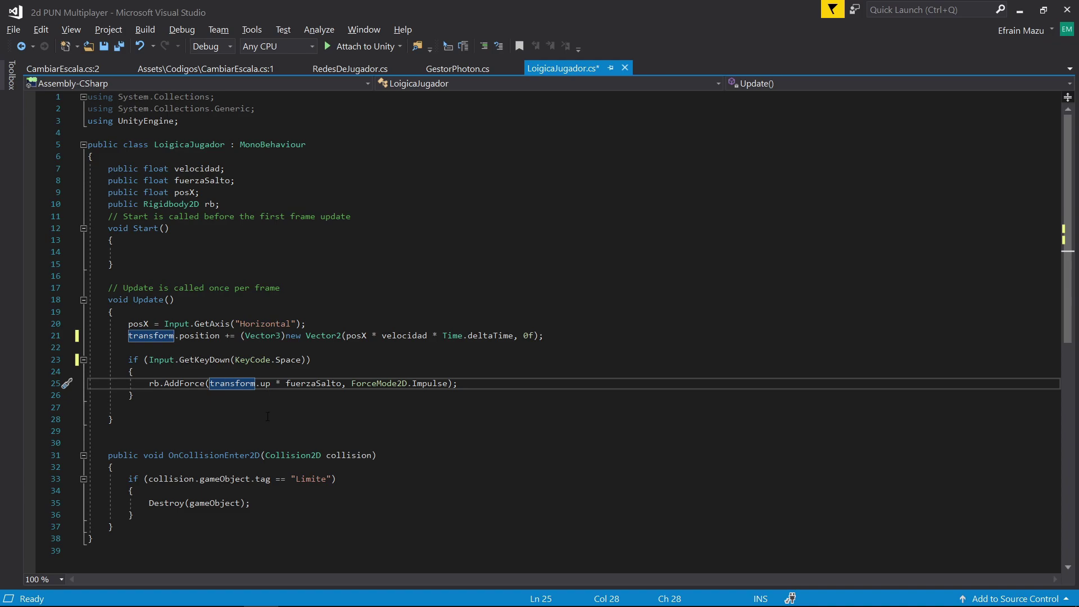
pyautogui.click(295, 384)
pyautogui.click(382, 384)
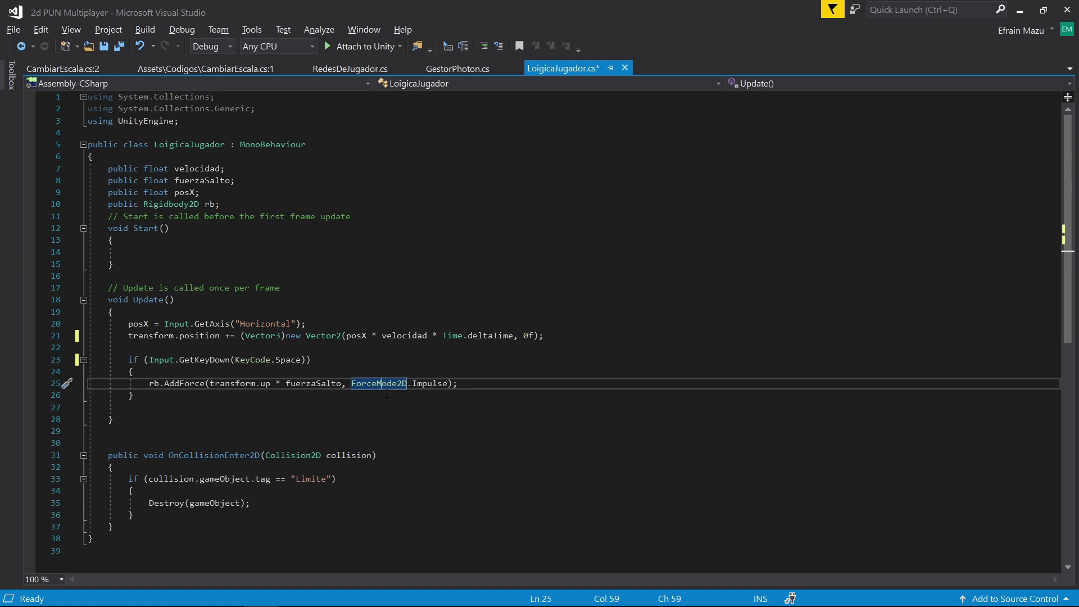
pyautogui.click(444, 384)
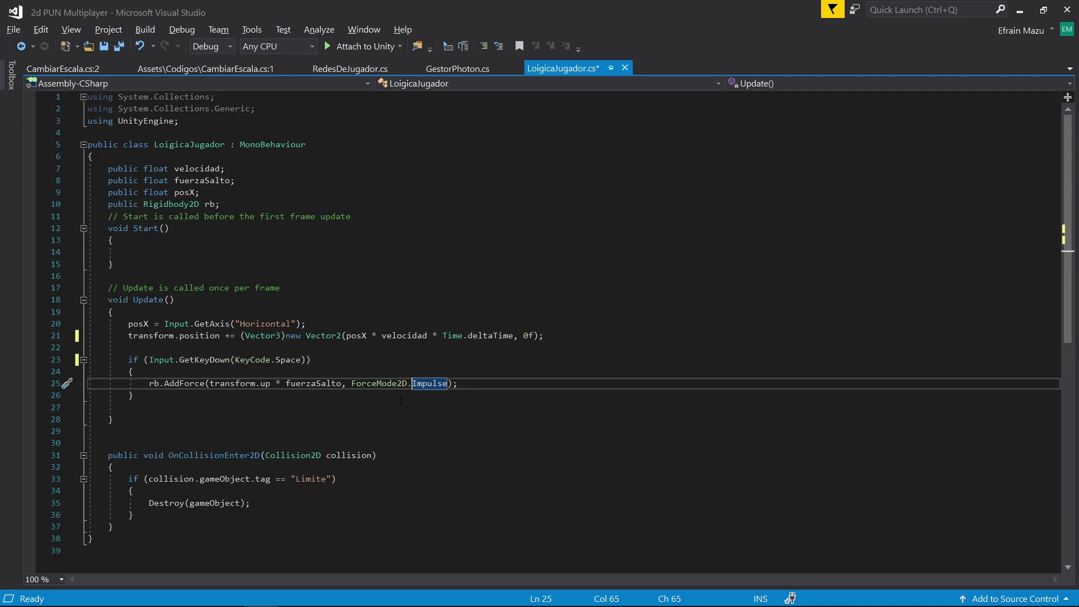
pyautogui.click(165, 386)
pyautogui.scroll(-3, 164, 386)
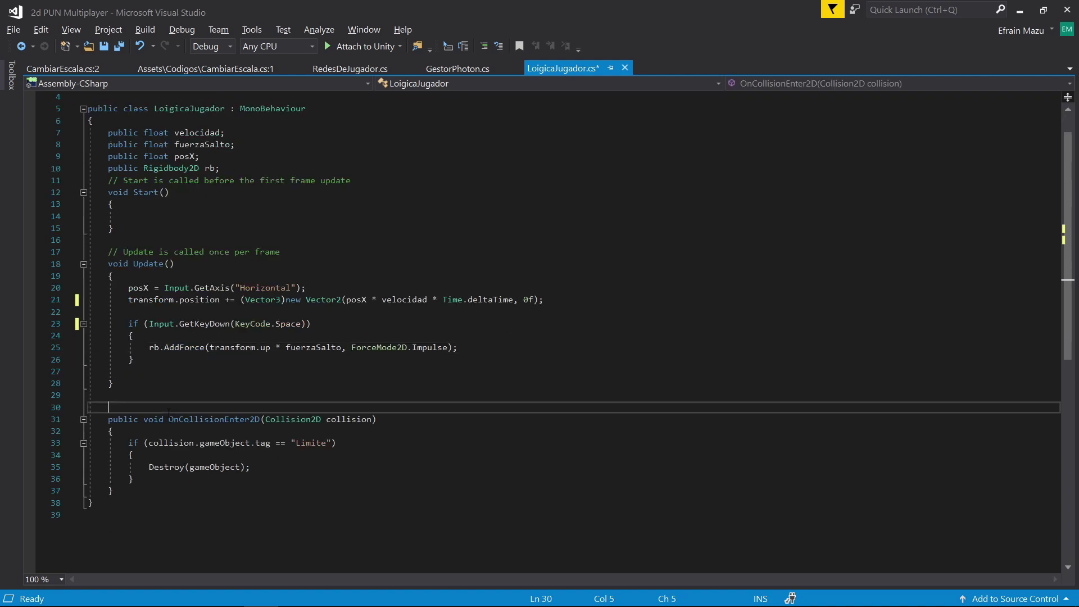
pyautogui.click(147, 391)
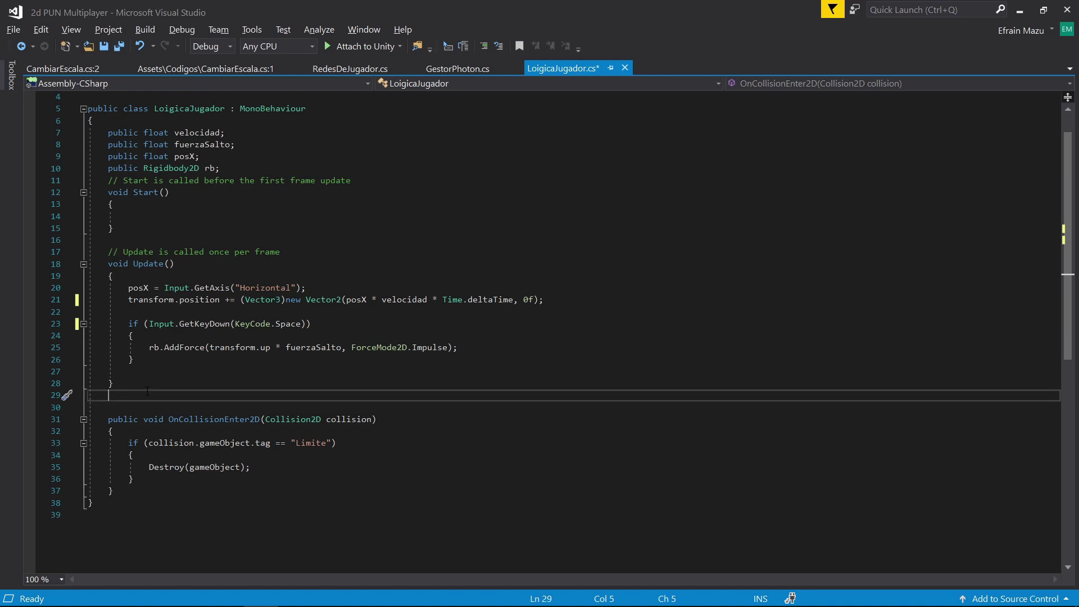
pyautogui.scroll(1, 147, 391)
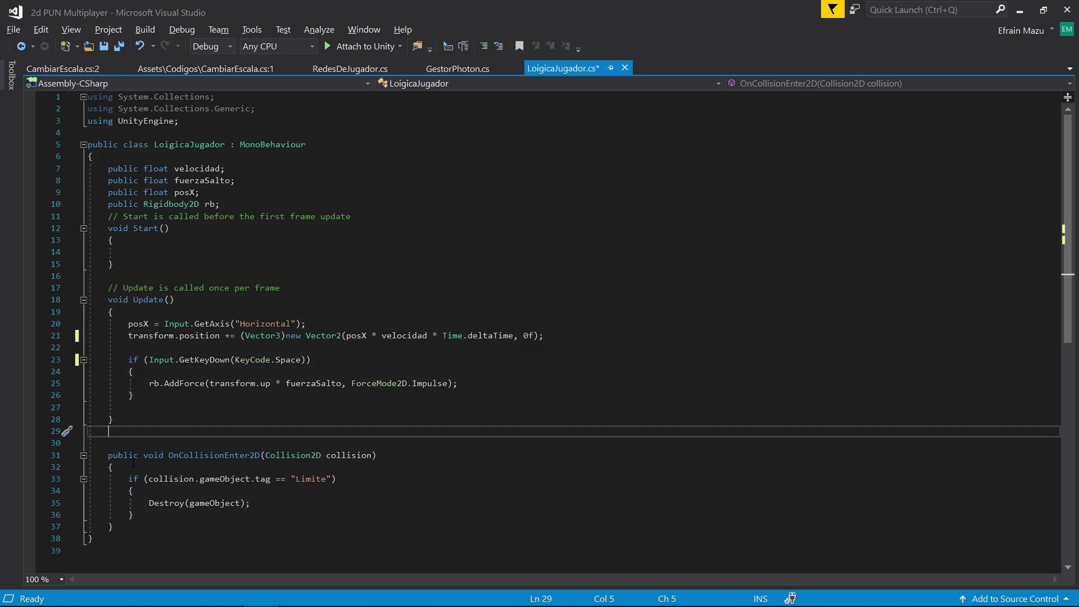
pyautogui.click(108, 456)
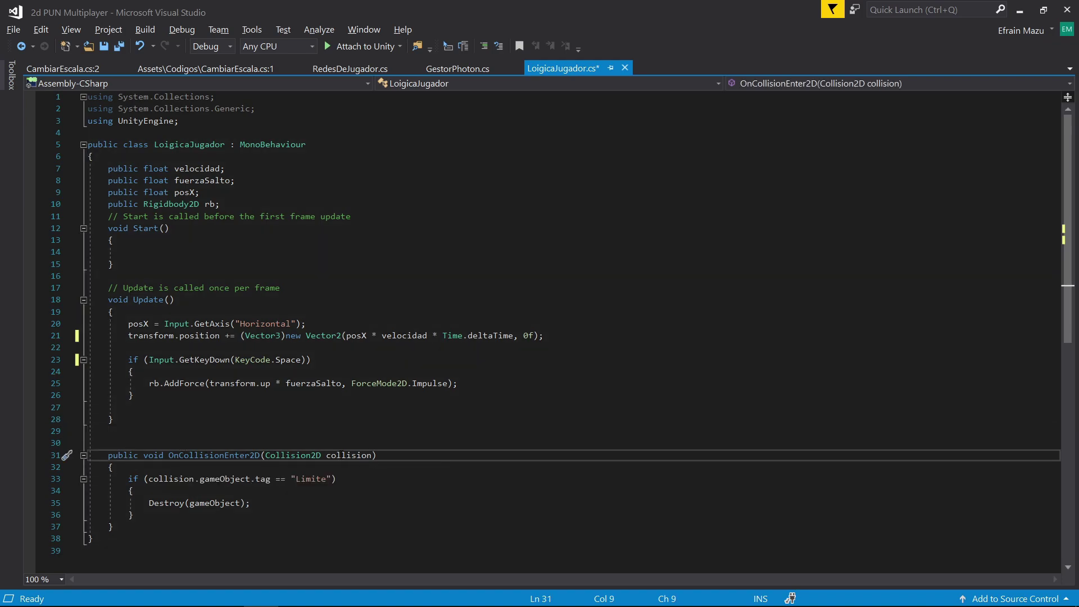
pyautogui.scroll(-1, 354, 451)
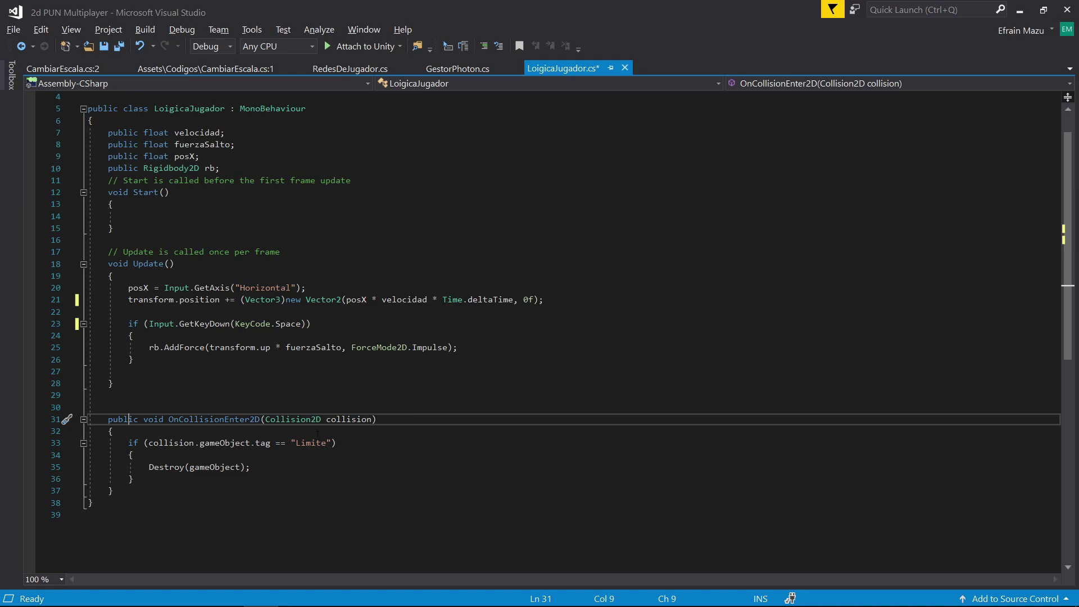
# Check the Limite border's tag, then save LoigicaJugador.cs with its Destroy(gameObject) collision code.
pyautogui.hotkey('alt', 'Tab')
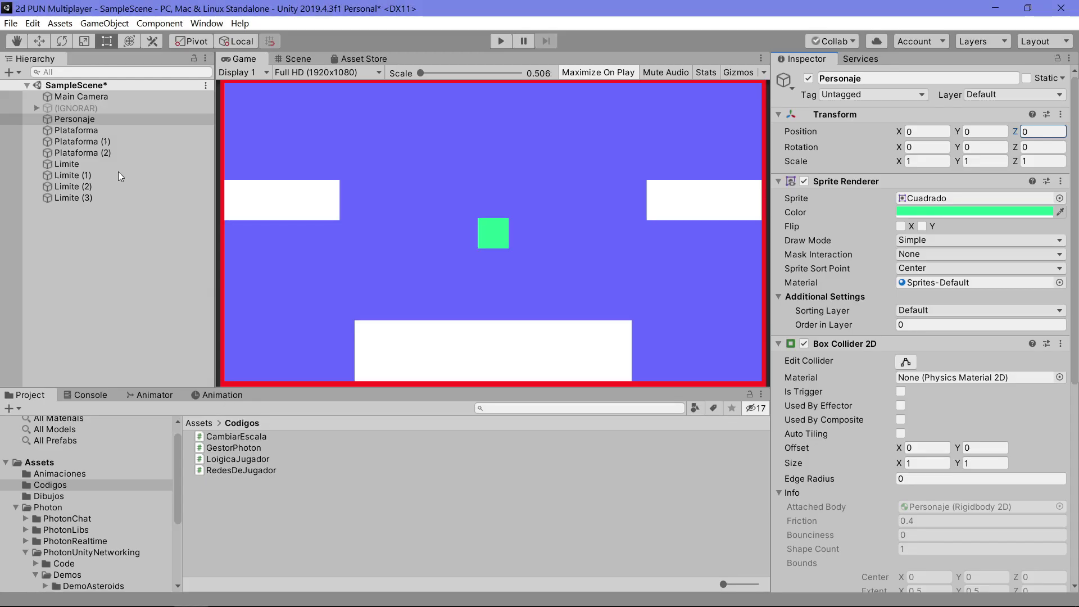
pyautogui.click(79, 167)
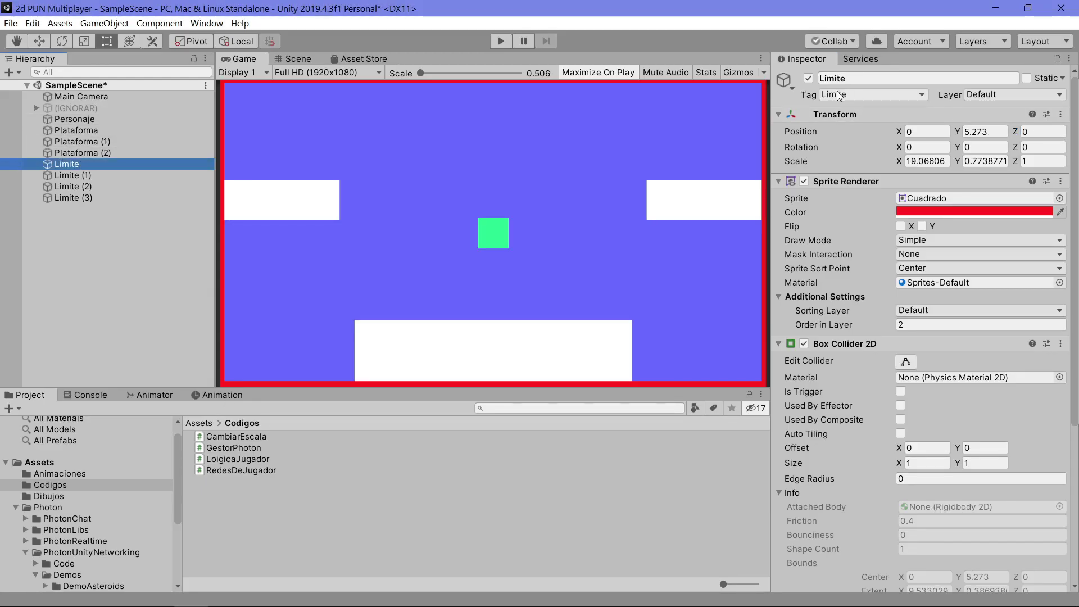
pyautogui.hotkey('alt', 'Tab')
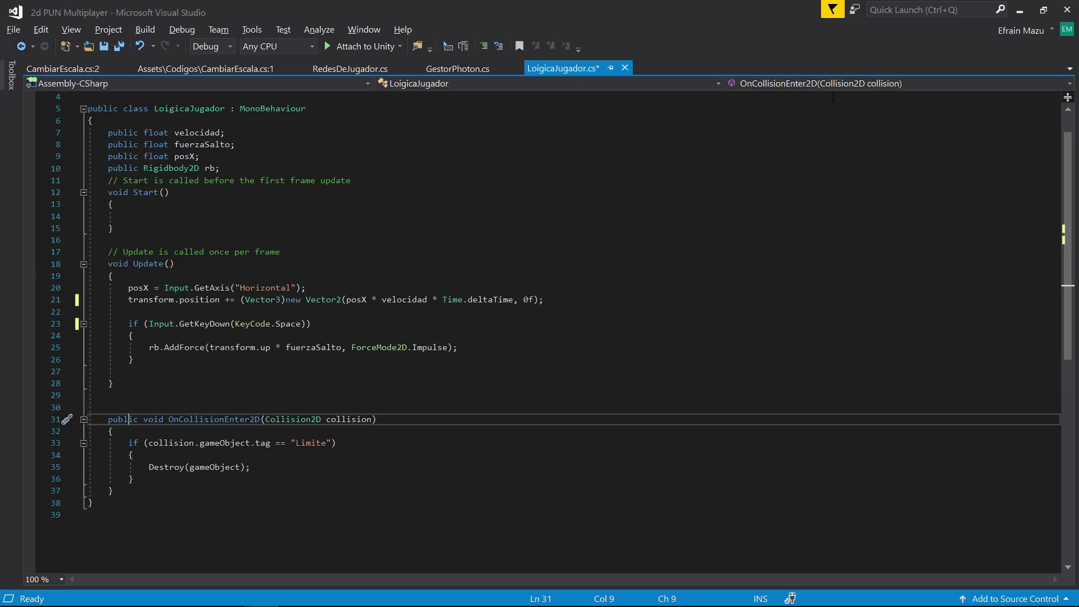
pyautogui.moveTo(192, 465)
pyautogui.click(219, 466)
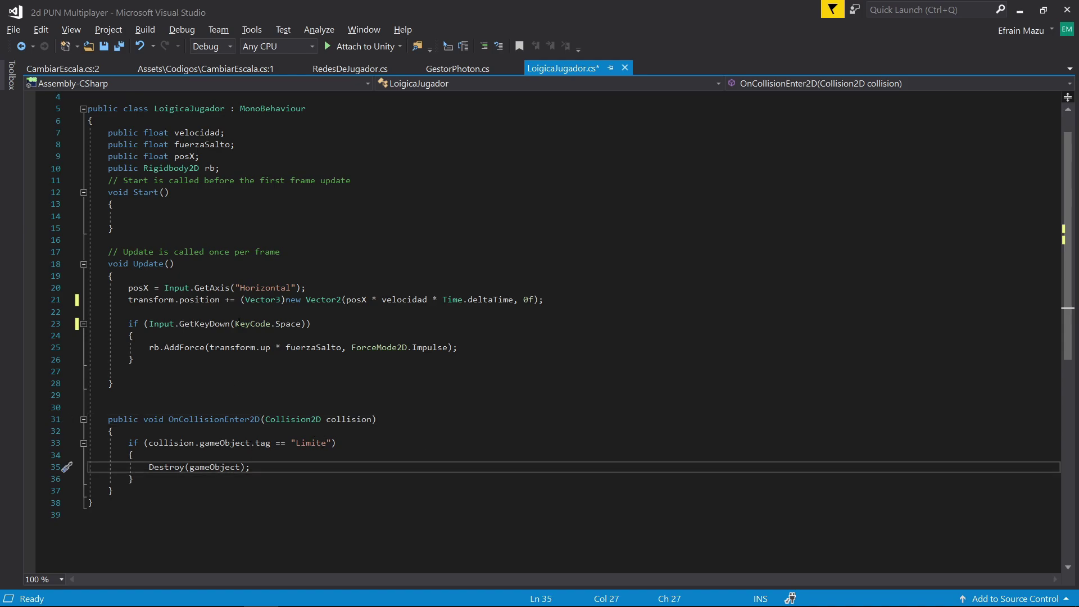
pyautogui.moveTo(247, 325)
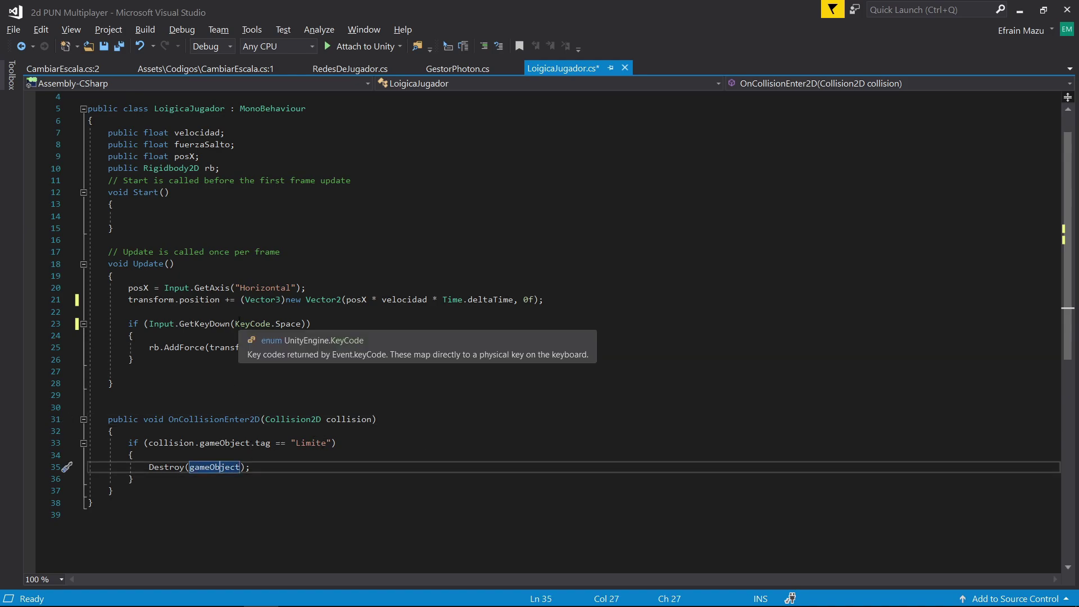
pyautogui.click(119, 46)
pyautogui.moveTo(169, 168)
pyautogui.hotkey('alt', 'Tab')
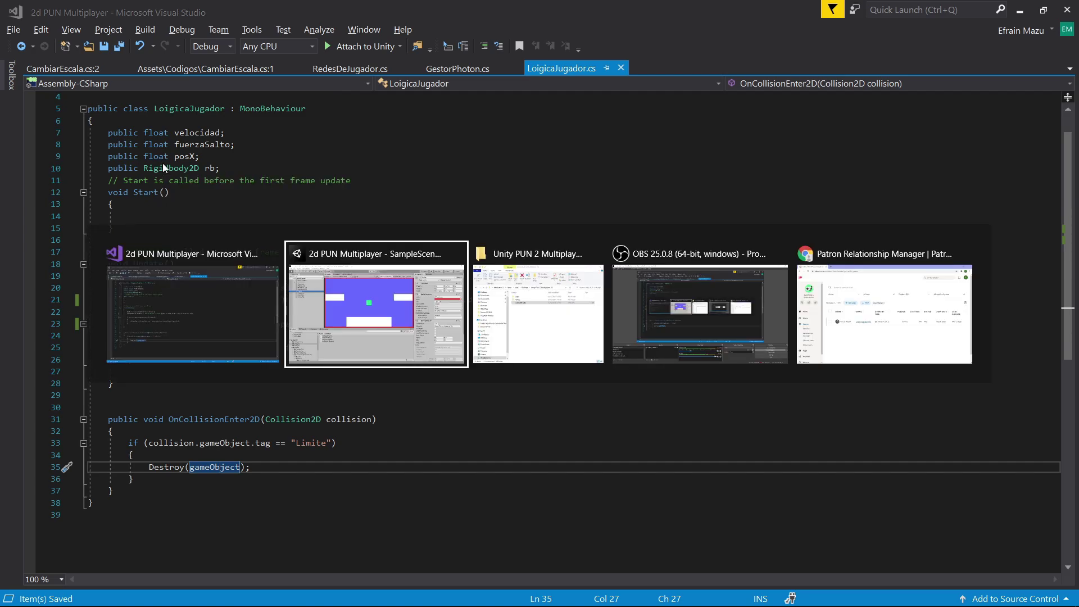
# Add the LoigicaJugador script to Personaje and link Personaje's own Rigidbody 2D into Rb.
pyautogui.click(100, 120)
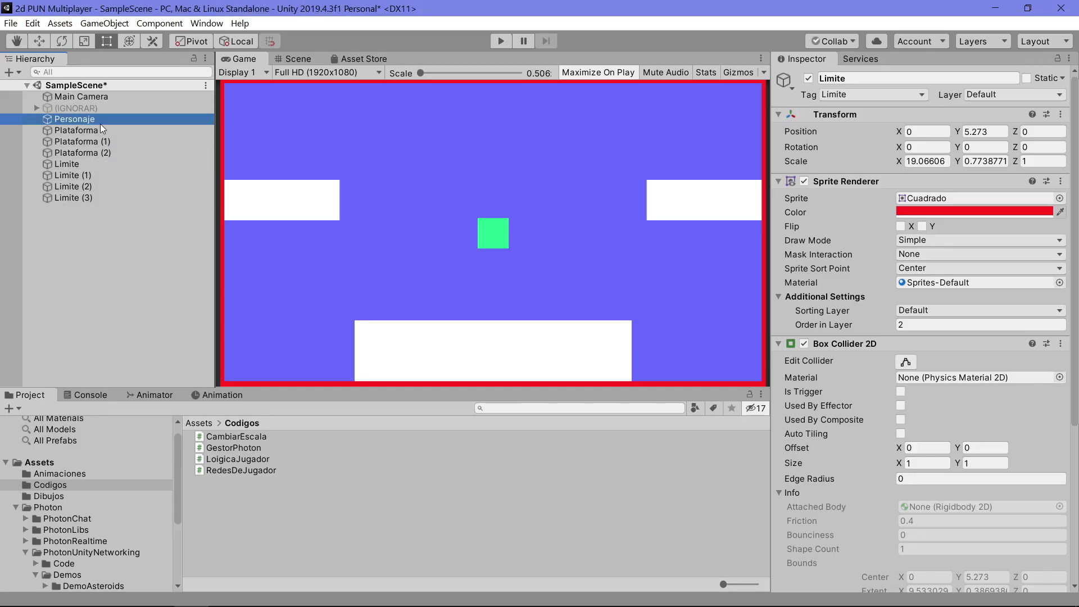
pyautogui.scroll(-10, 869, 441)
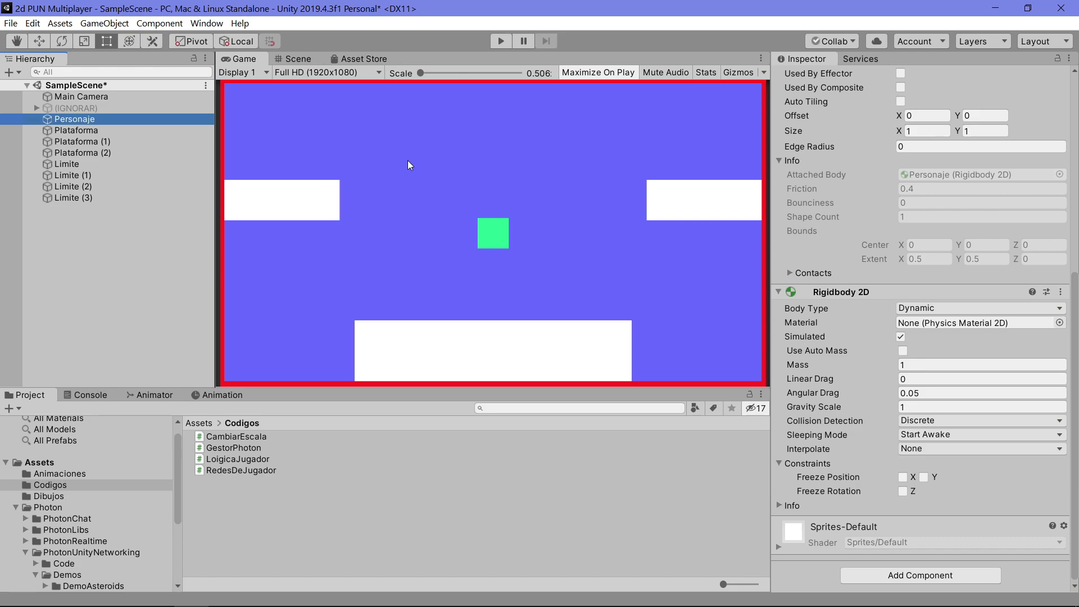
pyautogui.moveTo(236, 458); pyautogui.dragTo(135, 291)
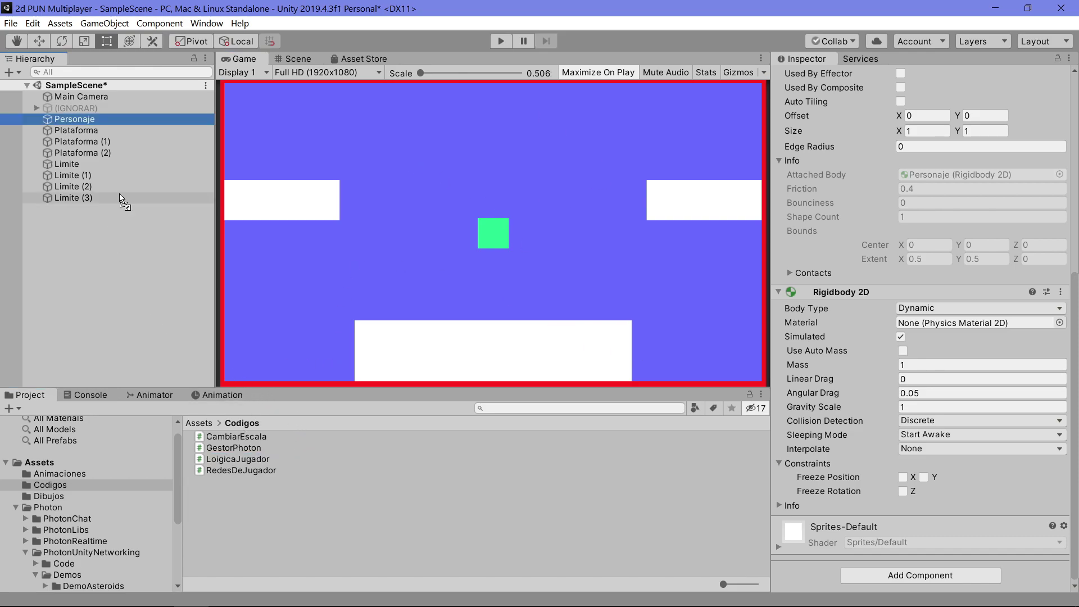
pyautogui.moveTo(134, 291); pyautogui.dragTo(84, 119)
pyautogui.scroll(-3, 880, 484)
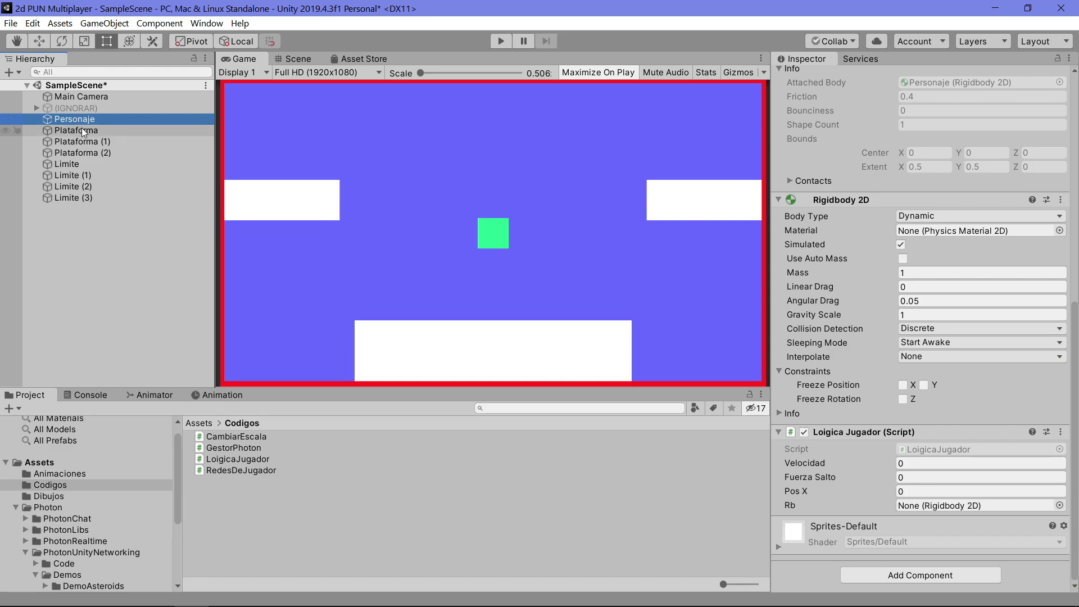
pyautogui.moveTo(83, 122); pyautogui.dragTo(955, 505)
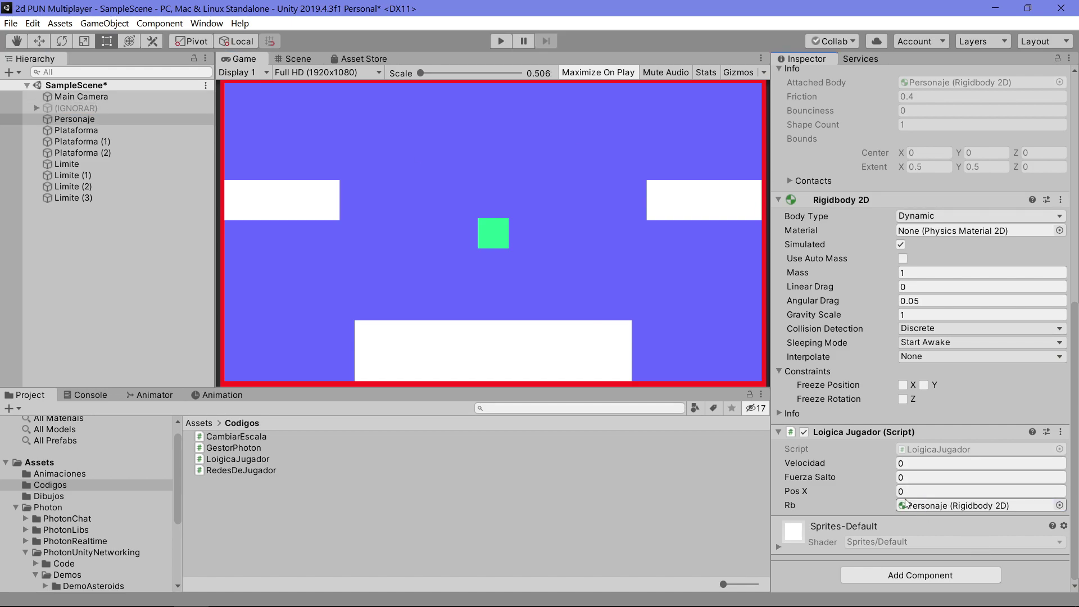
# Set Velocidad to 4 and Fuerza Salto to 5, then enter Play mode.
pyautogui.click(905, 463)
pyautogui.write('4')
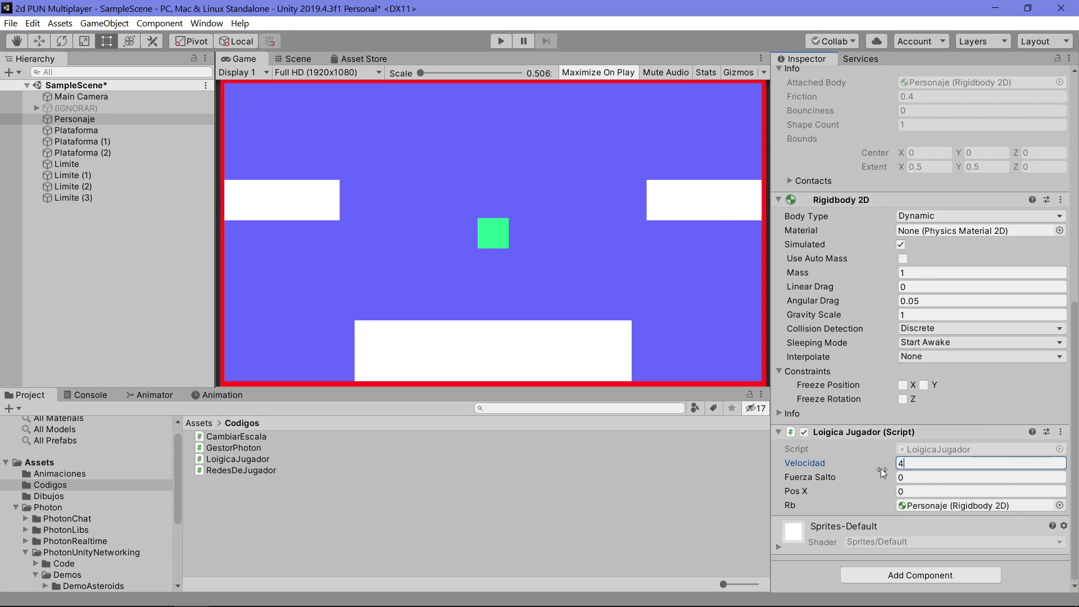
pyautogui.click(911, 477)
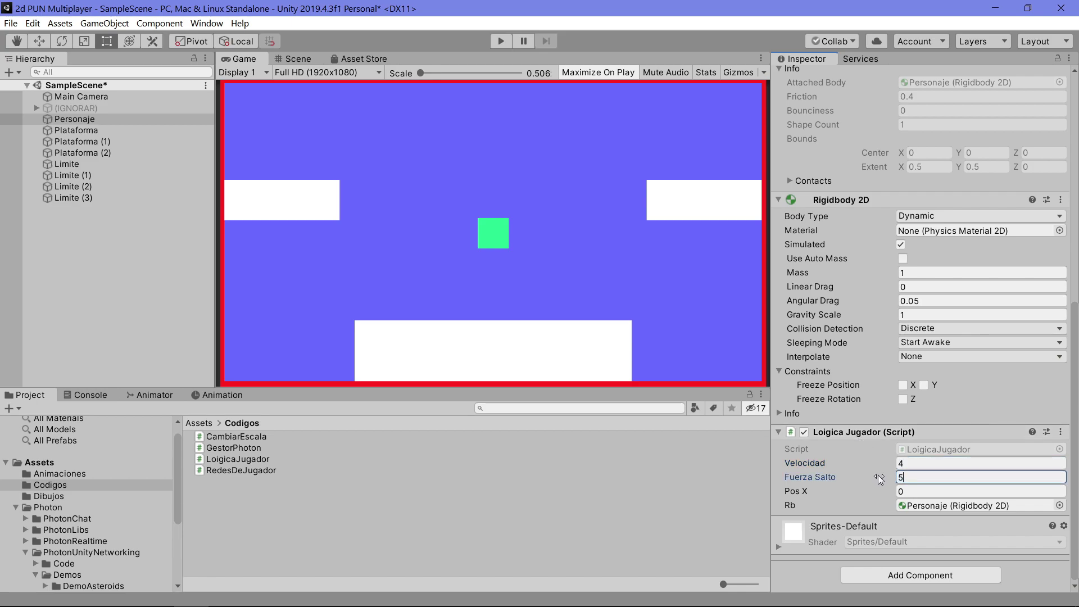
pyautogui.write('5')
pyautogui.click(499, 42)
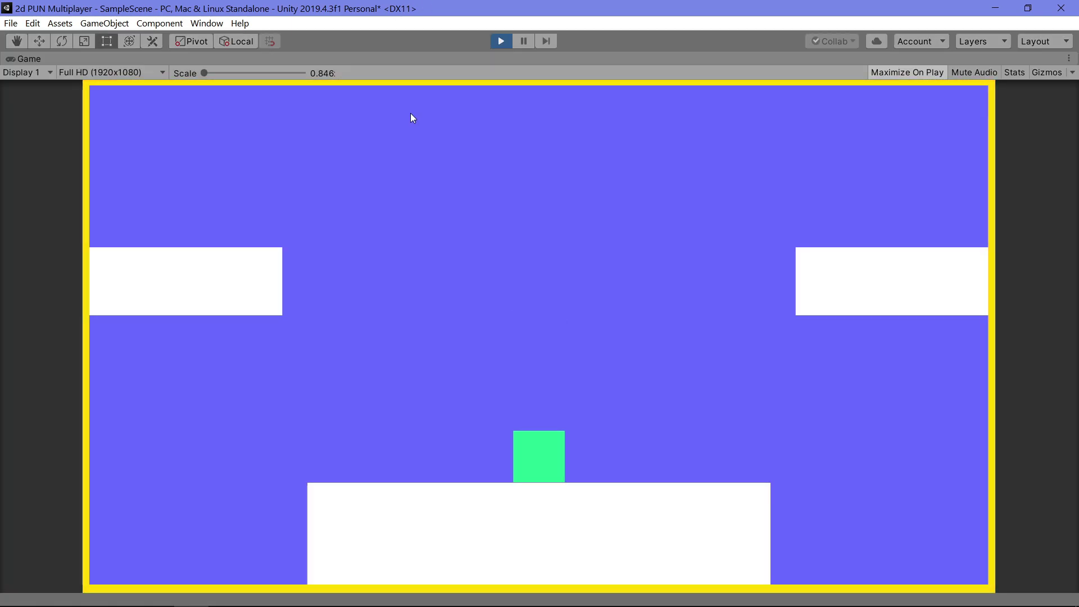
# Move the green square left and right along the platform in Play mode.
pyautogui.press('Right')
pyautogui.press('Left')
pyautogui.press('Right')
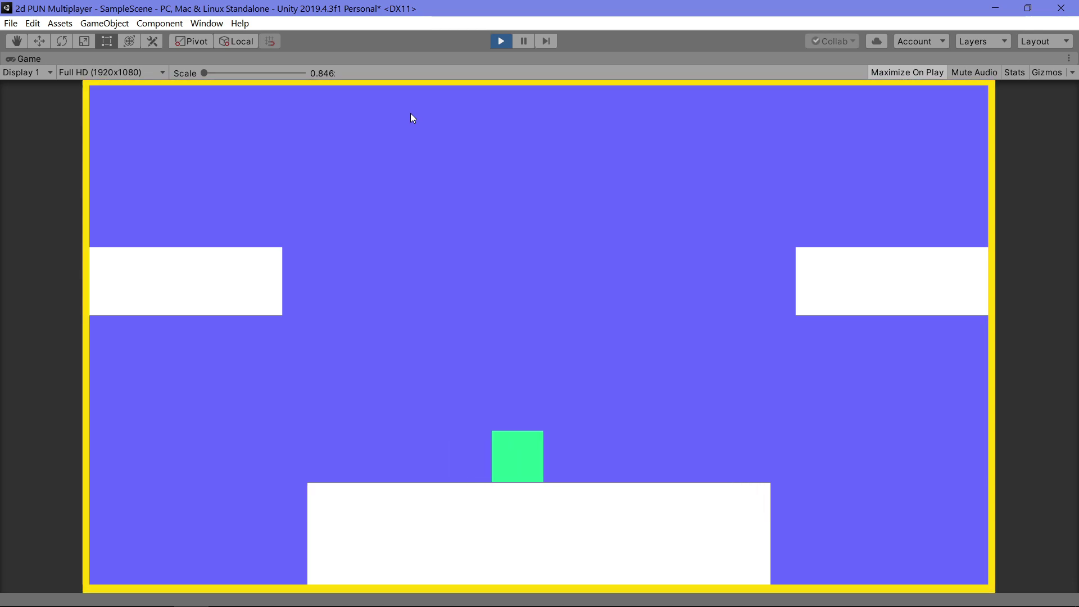
pyautogui.press('Left')
pyautogui.press('Left')
pyautogui.press('Right')
pyautogui.press('Left')
pyautogui.press('Right')
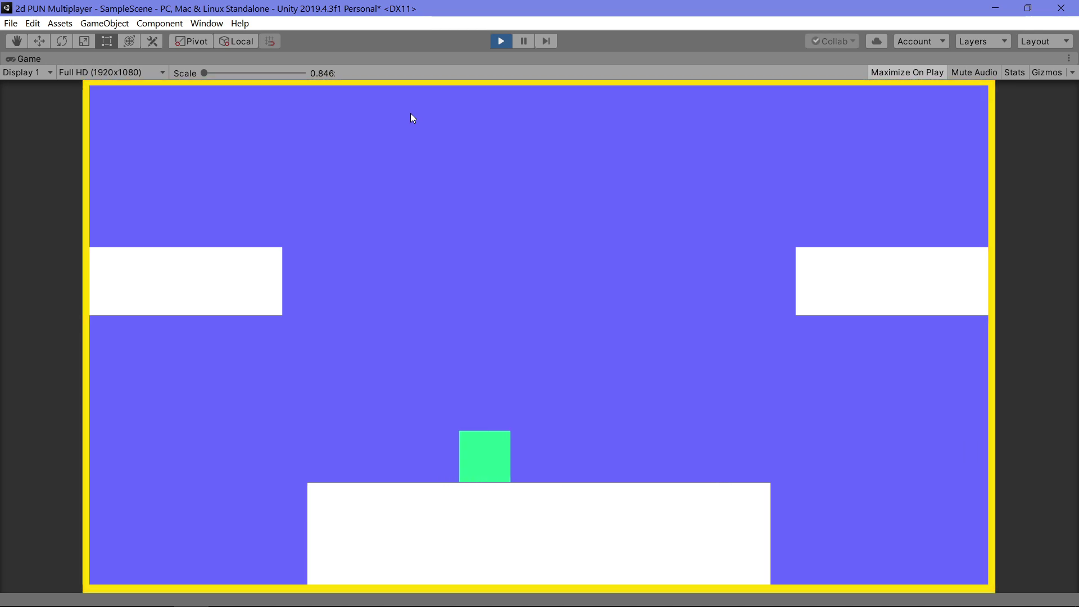
pyautogui.press('Left')
pyautogui.press('Right')
pyautogui.press('Left')
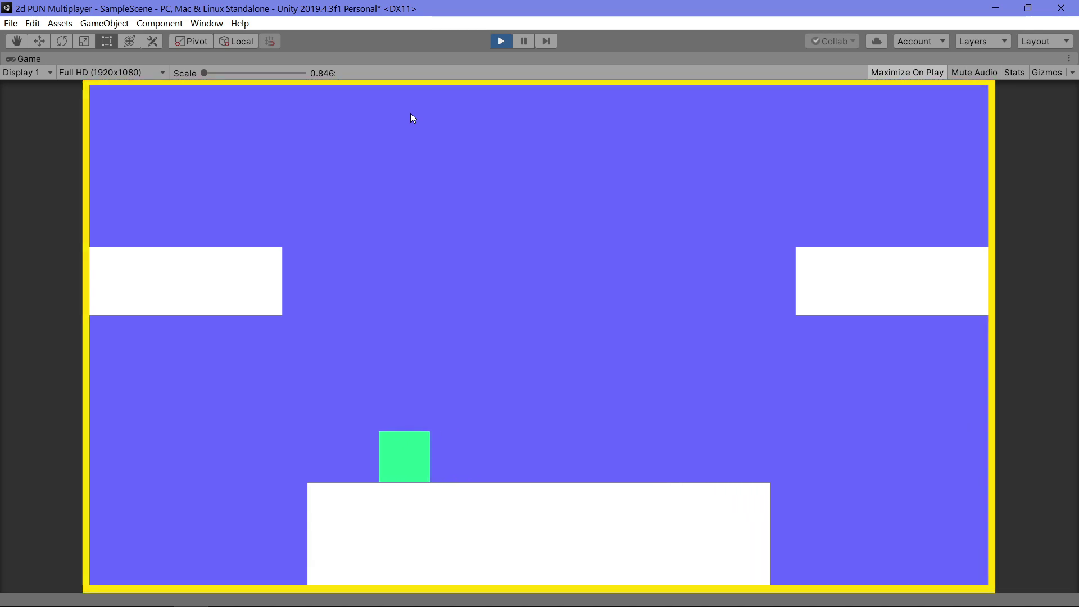
pyautogui.press('Right')
# Jump the square toward the top, then stop playing and select the Limite border.
pyautogui.press('Left')
pyautogui.press('Right')
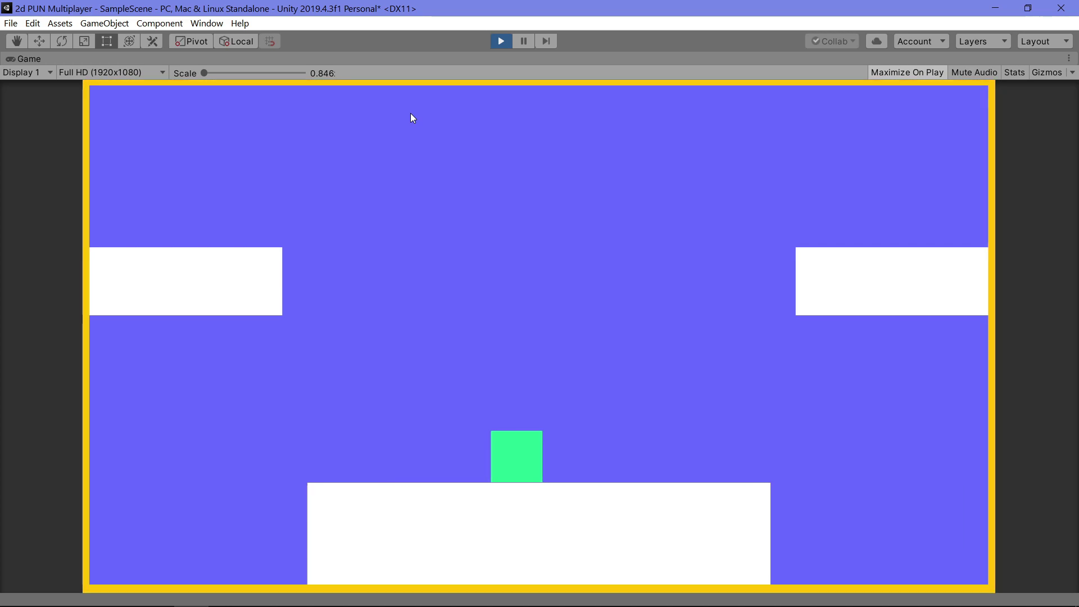
pyautogui.press('space')
pyautogui.press('Left')
pyautogui.press('Right')
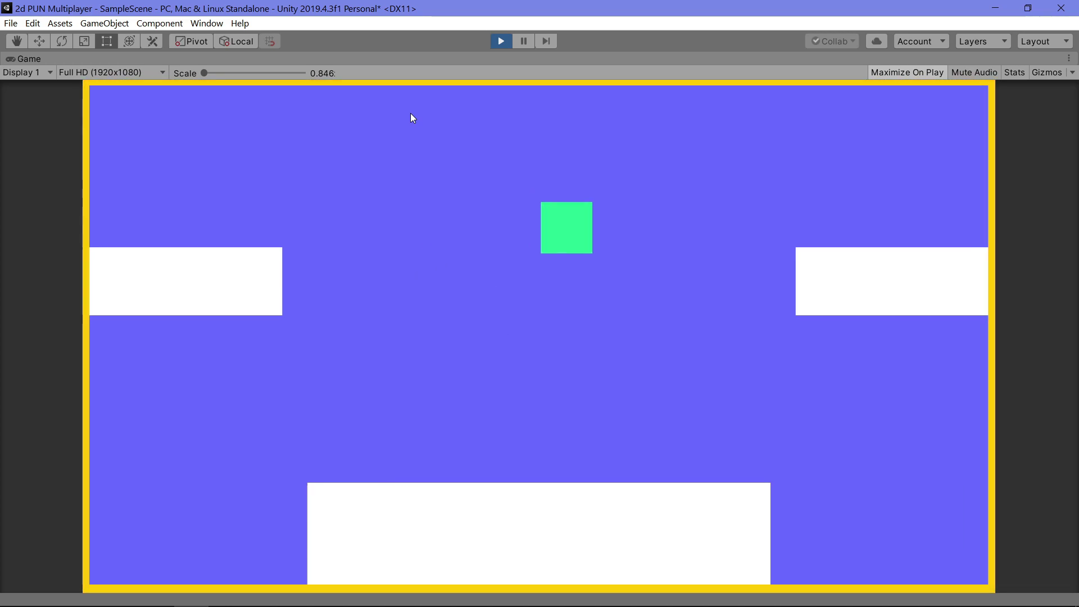
pyautogui.press('Left')
pyautogui.press('Left')
pyautogui.press('space')
pyautogui.press('Right')
pyautogui.press('space')
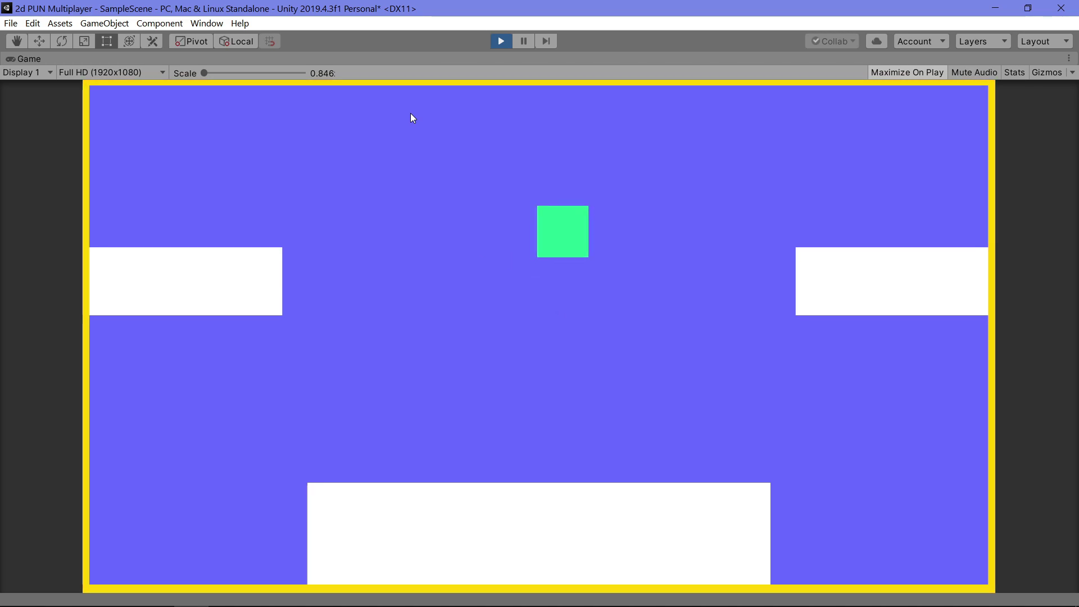
pyautogui.press('Left')
pyautogui.press('space')
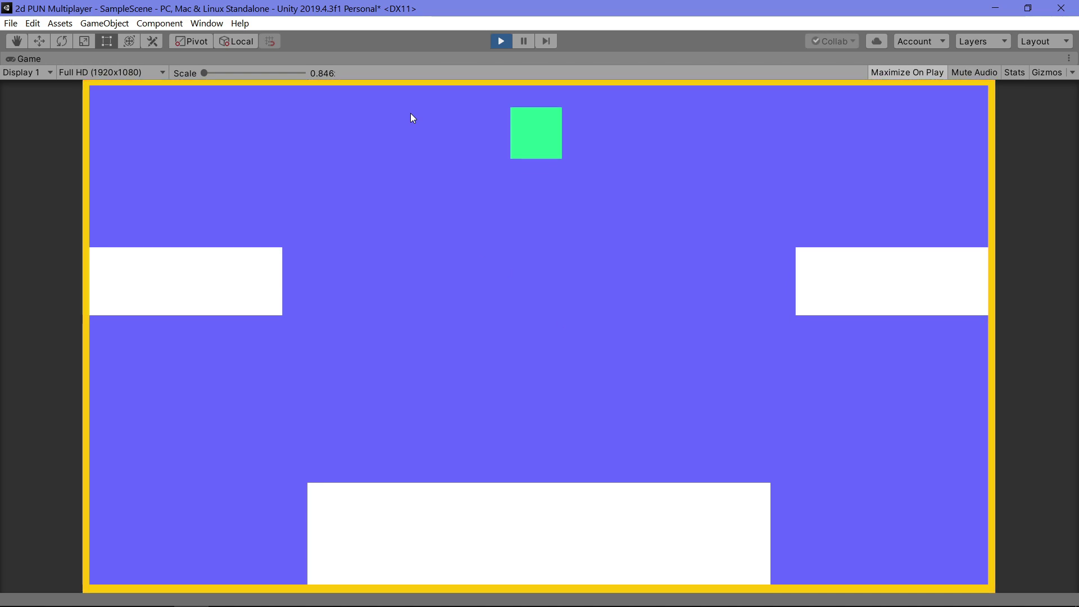
pyautogui.click(502, 42)
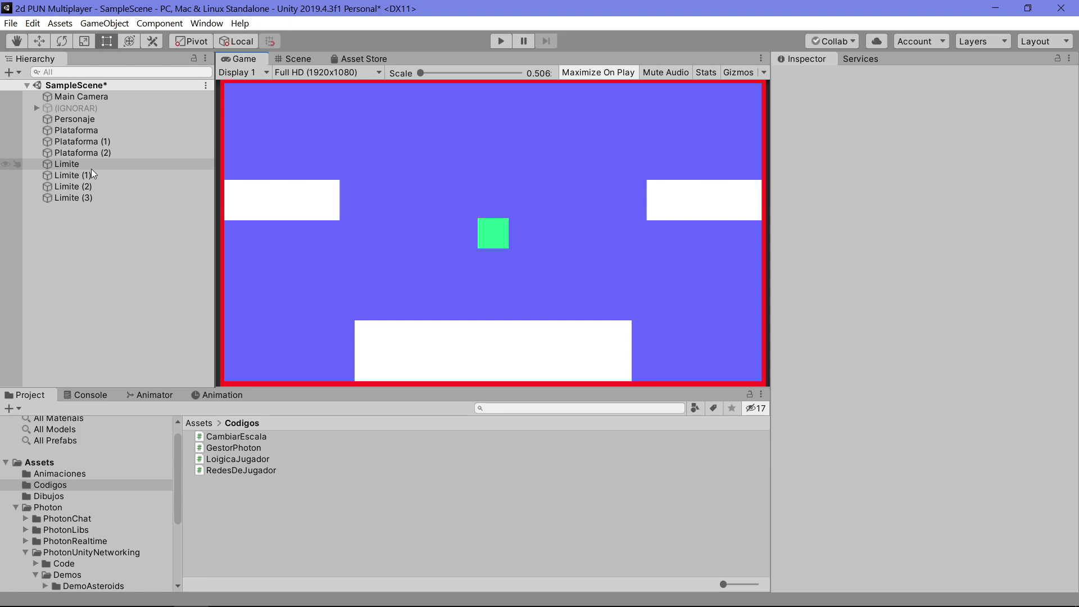
pyautogui.click(91, 168)
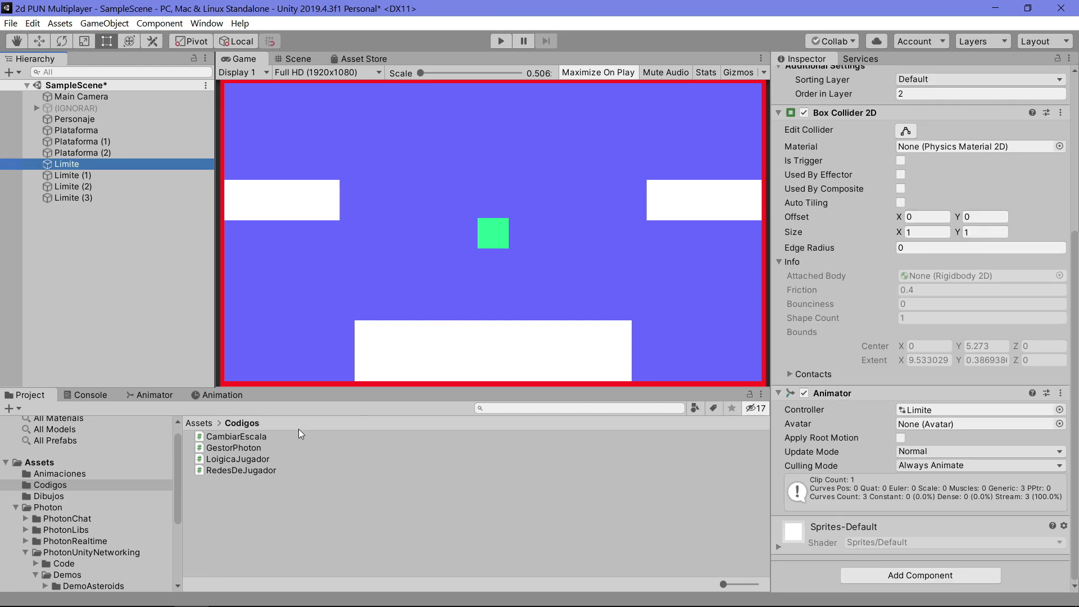
# Open CambiarEscala.cs in Visual Studio, delete the empty FixedUpdate method and save.
pyautogui.click(254, 441)
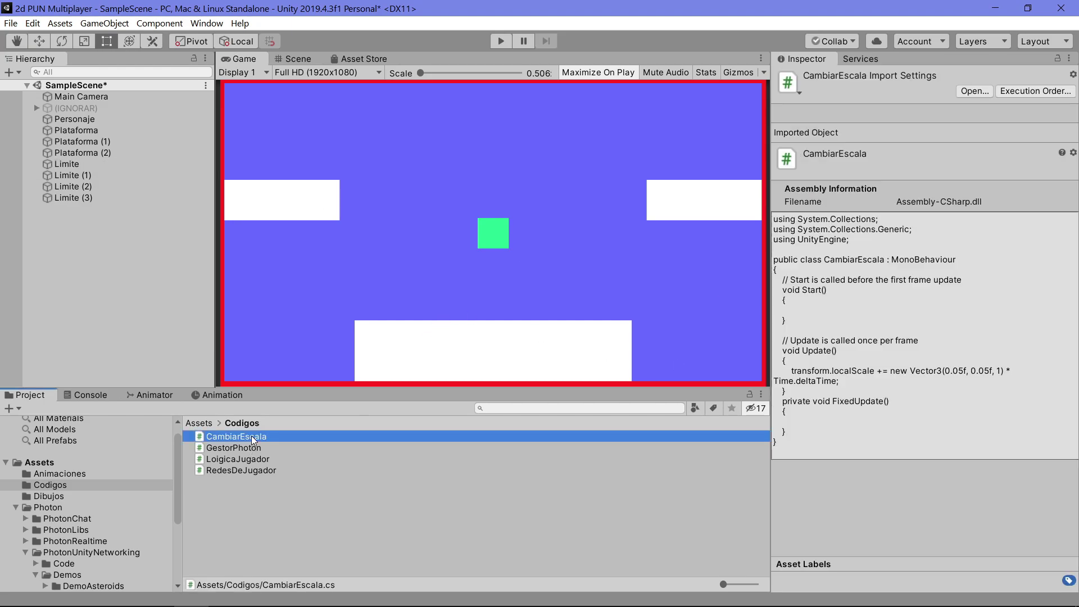
pyautogui.doubleClick(254, 441)
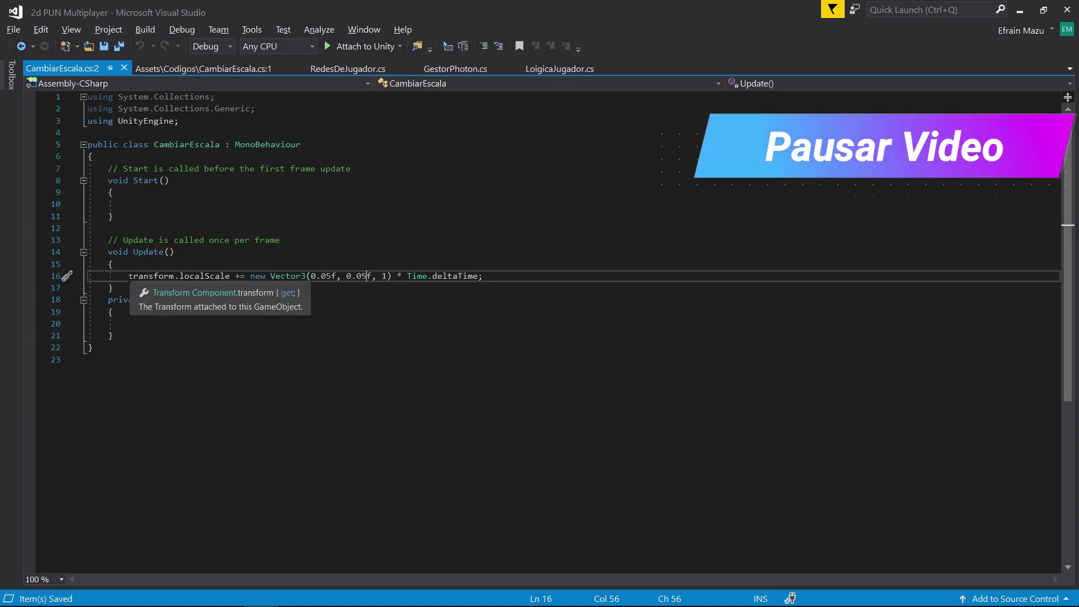
pyautogui.click(93, 348)
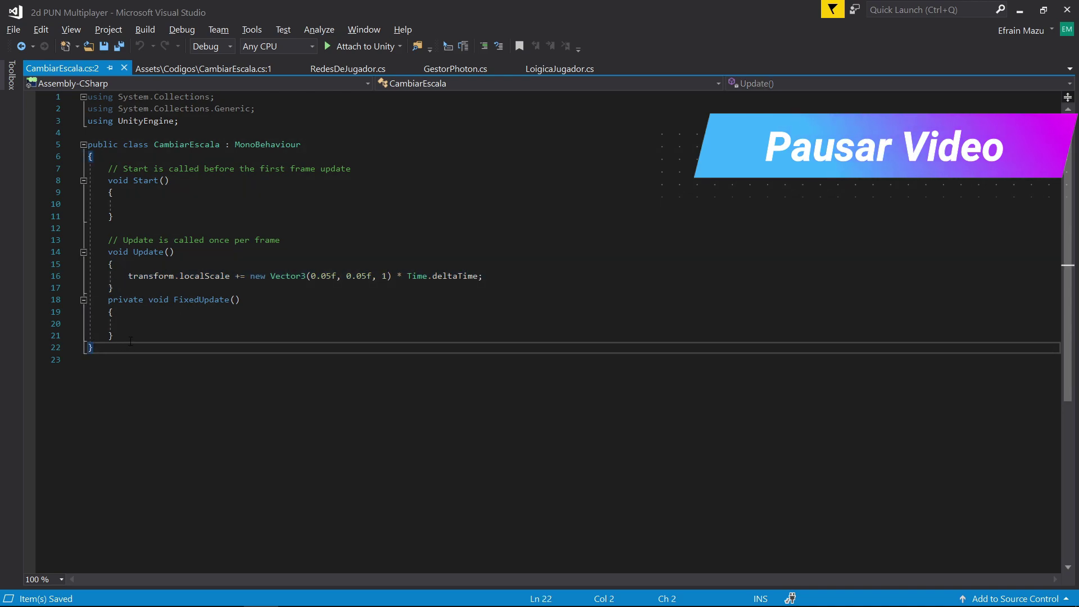
pyautogui.moveTo(130, 341); pyautogui.dragTo(107, 299)
pyautogui.press('BackSpace')
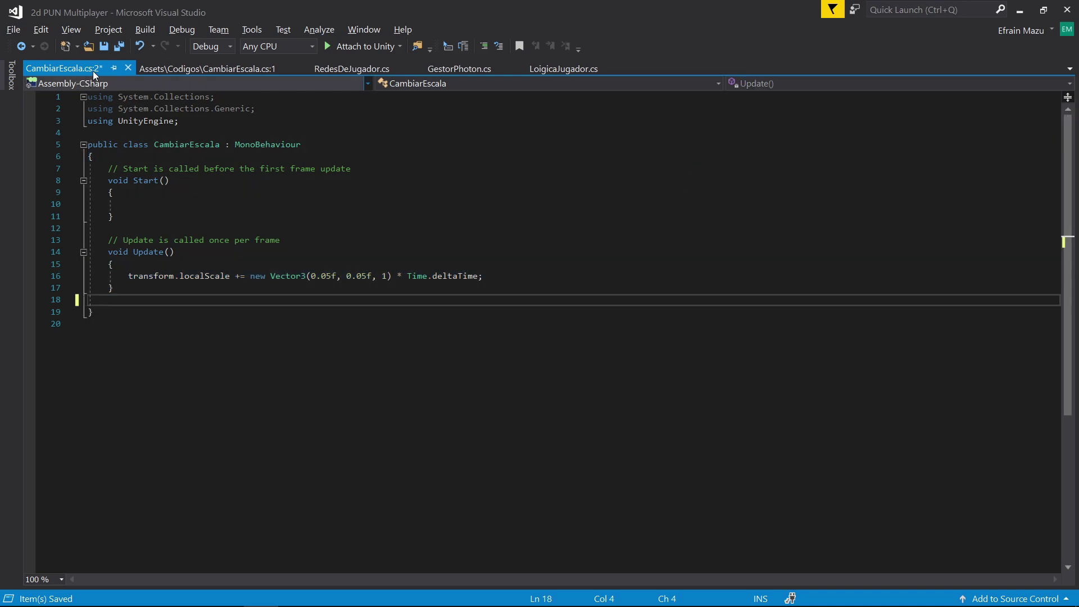
pyautogui.click(118, 47)
# Review the Update localScale line, placing the cursor on the first 0.05f value.
pyautogui.click(155, 276)
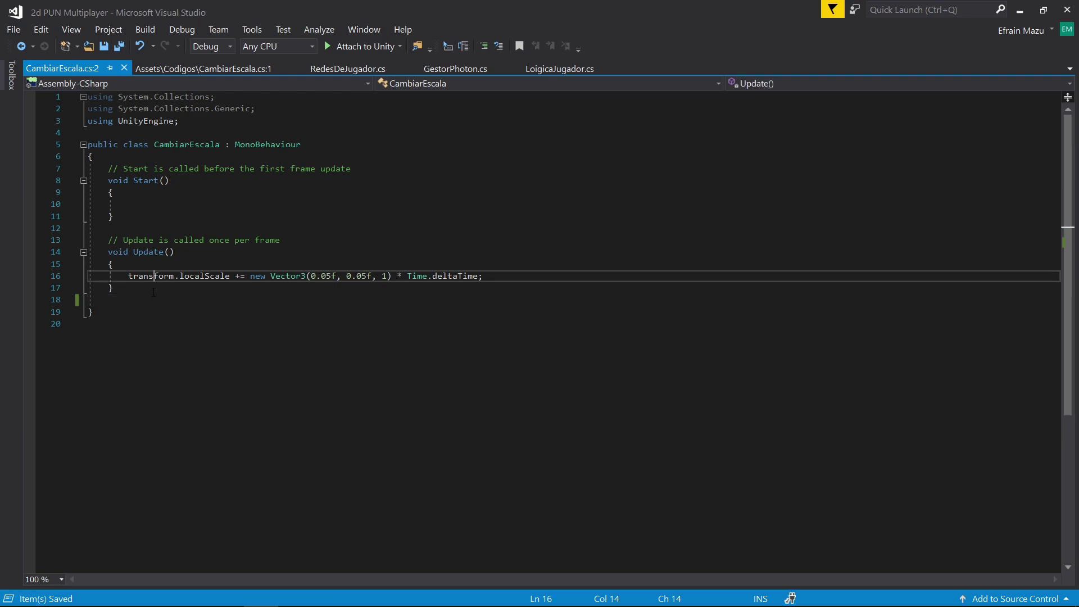
pyautogui.click(208, 304)
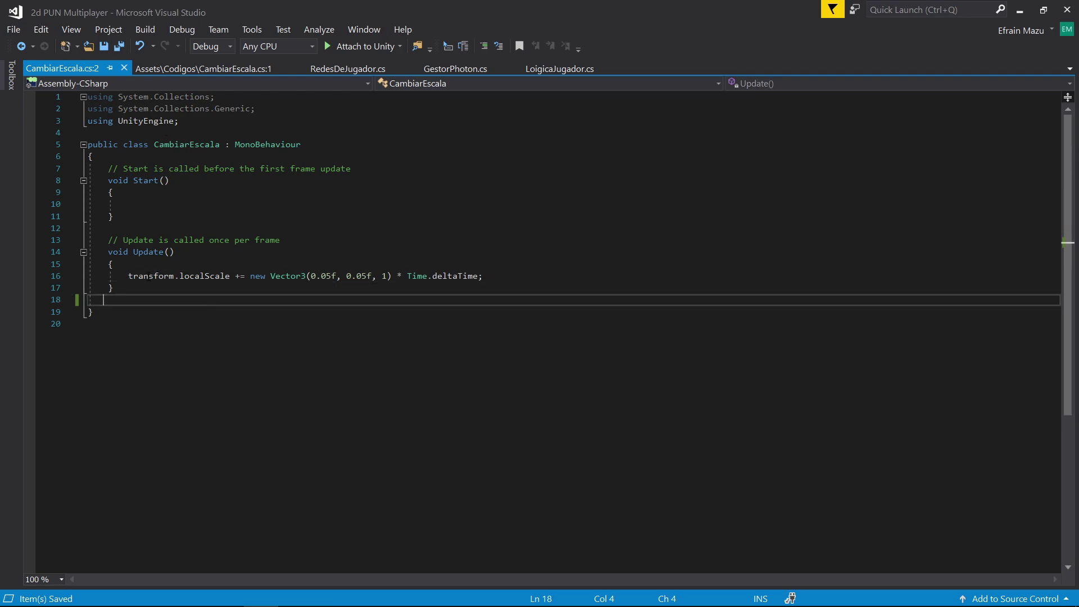
pyautogui.click(128, 276)
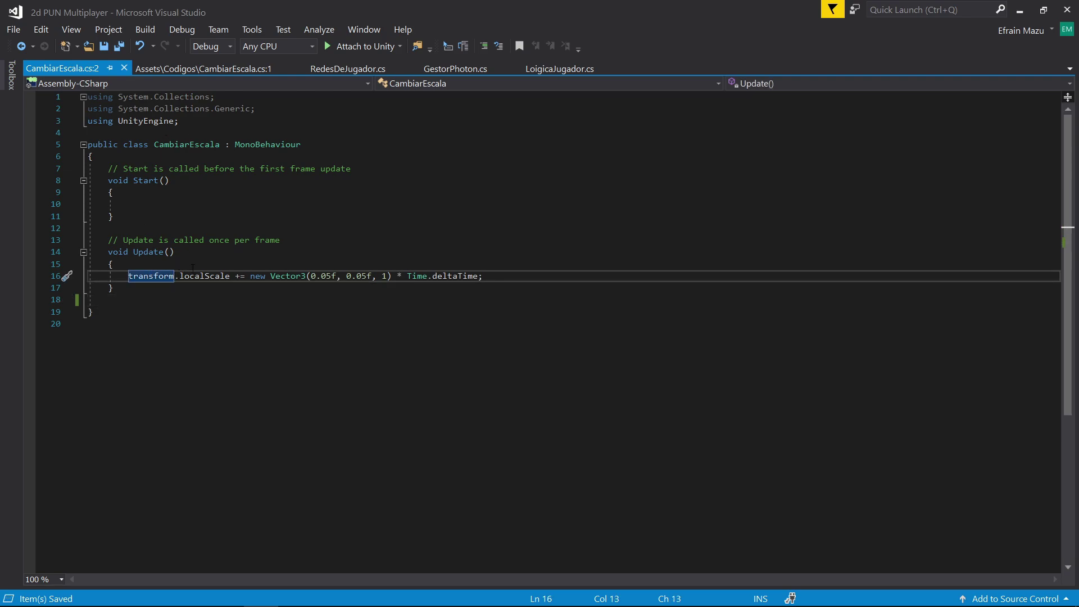
pyautogui.hotkey('ctrl', 'Right')
pyautogui.hotkey('ctrl', 'Right')
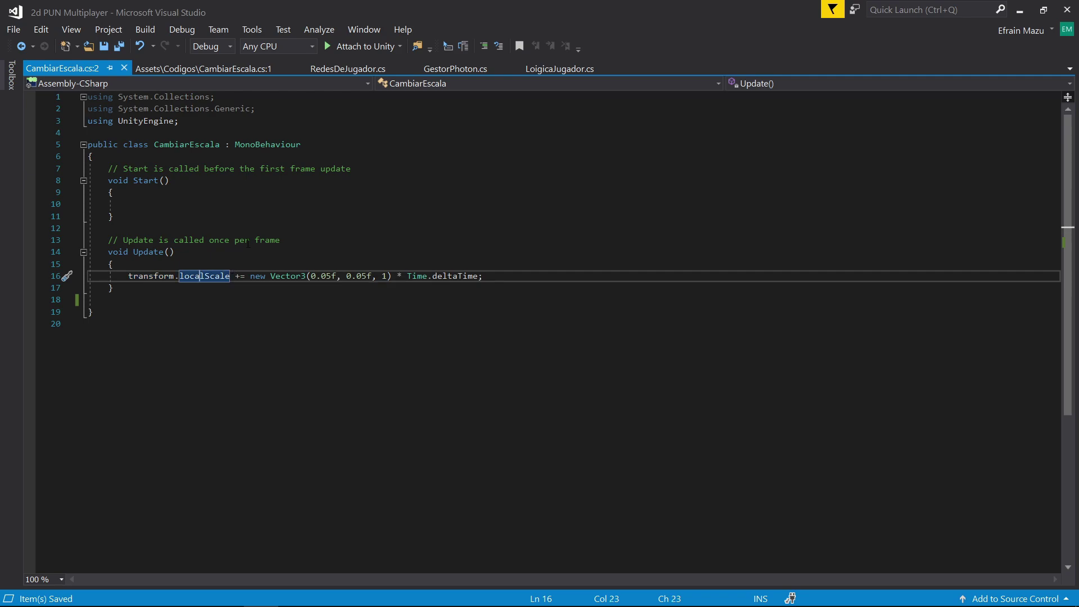
pyautogui.moveTo(247, 276)
pyautogui.moveTo(332, 281)
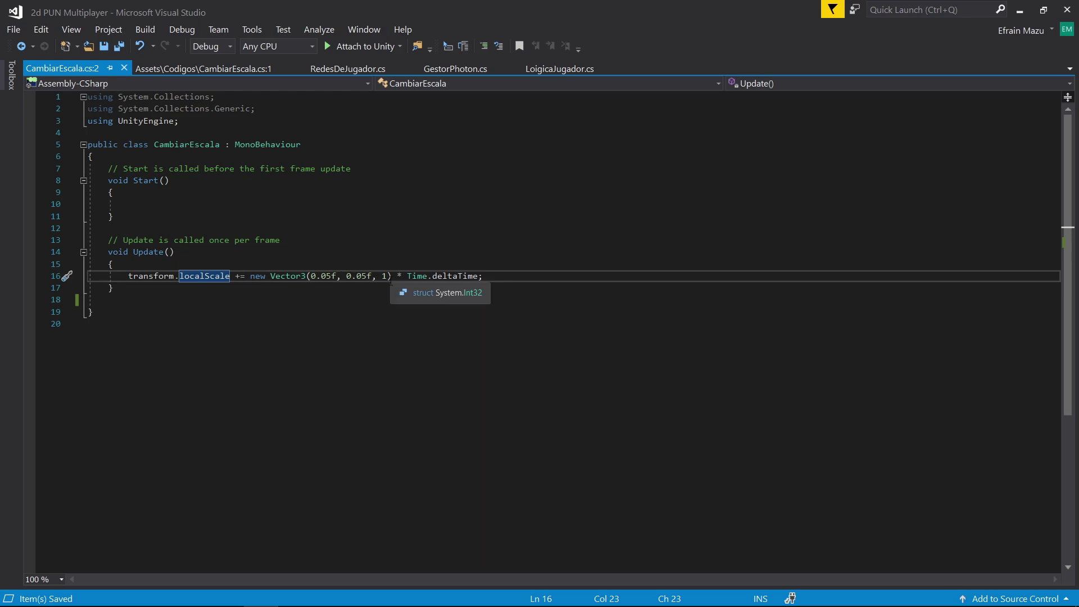
pyautogui.click(416, 276)
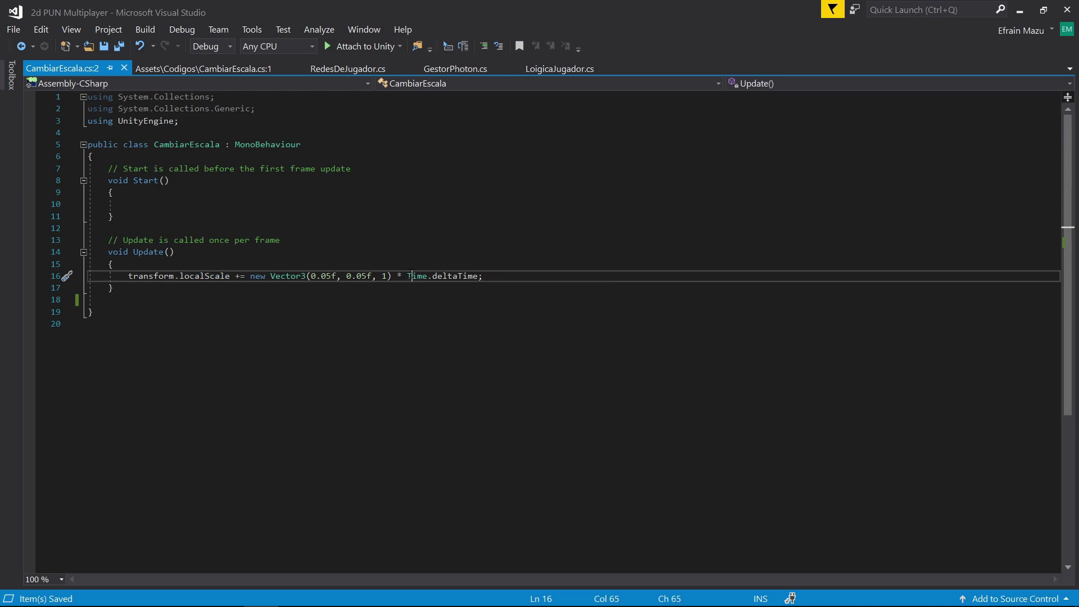
pyautogui.click(437, 276)
pyautogui.click(320, 277)
# Declare a public float aumentarTamaño field at the top of the CambiarEscala class.
pyautogui.click(165, 156)
pyautogui.press('Return')
pyautogui.write('ubli')
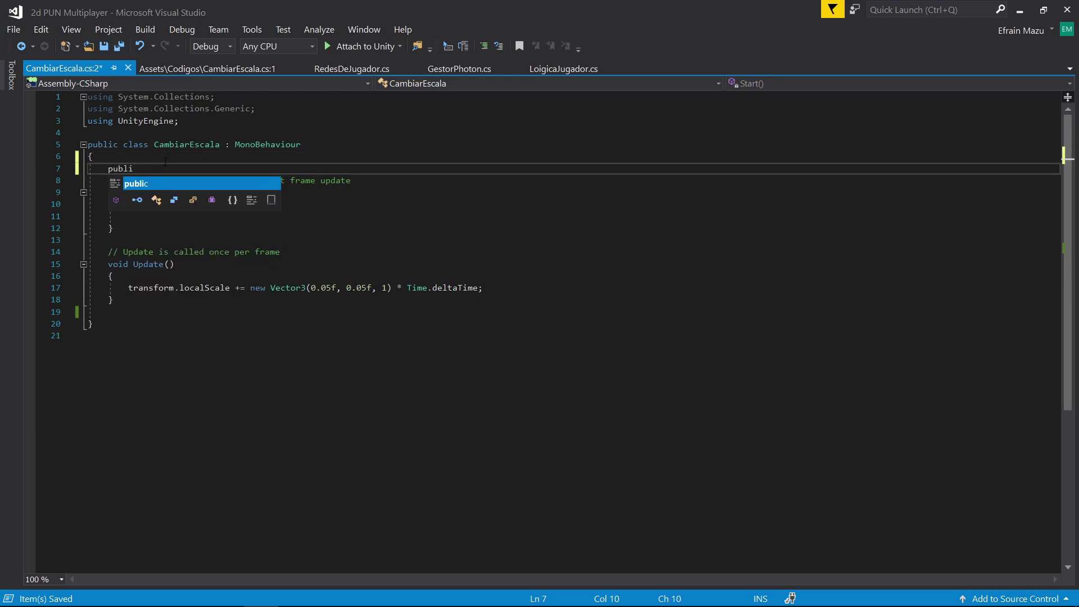
pyautogui.write('c float aumentarTamaño;')
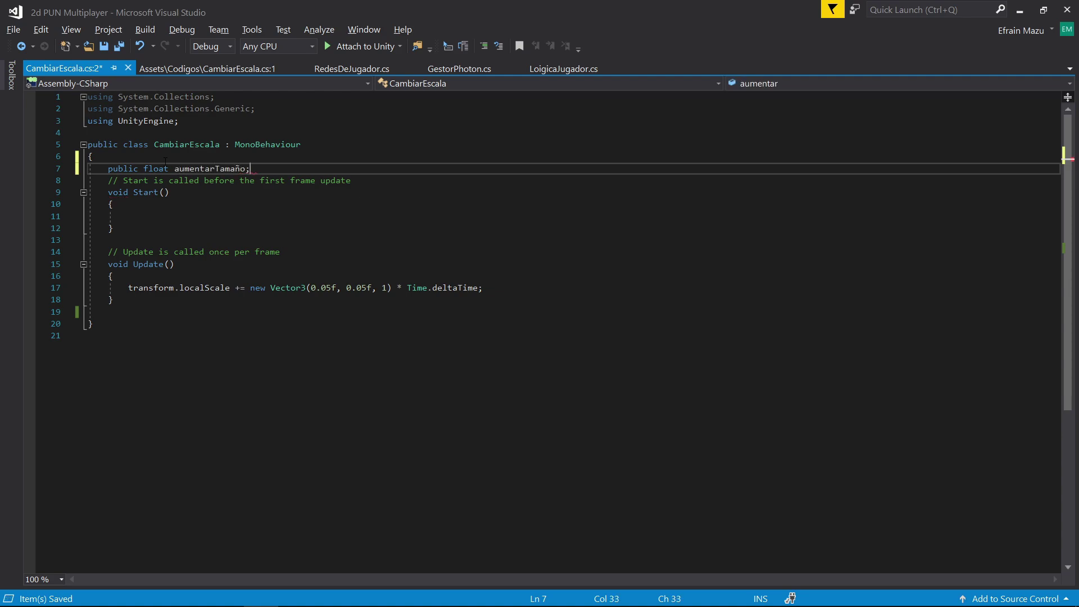
# Replace both 0.05f values in the Vector3 with aumentarTamaño, then return to Unity.
pyautogui.doubleClick(209, 169)
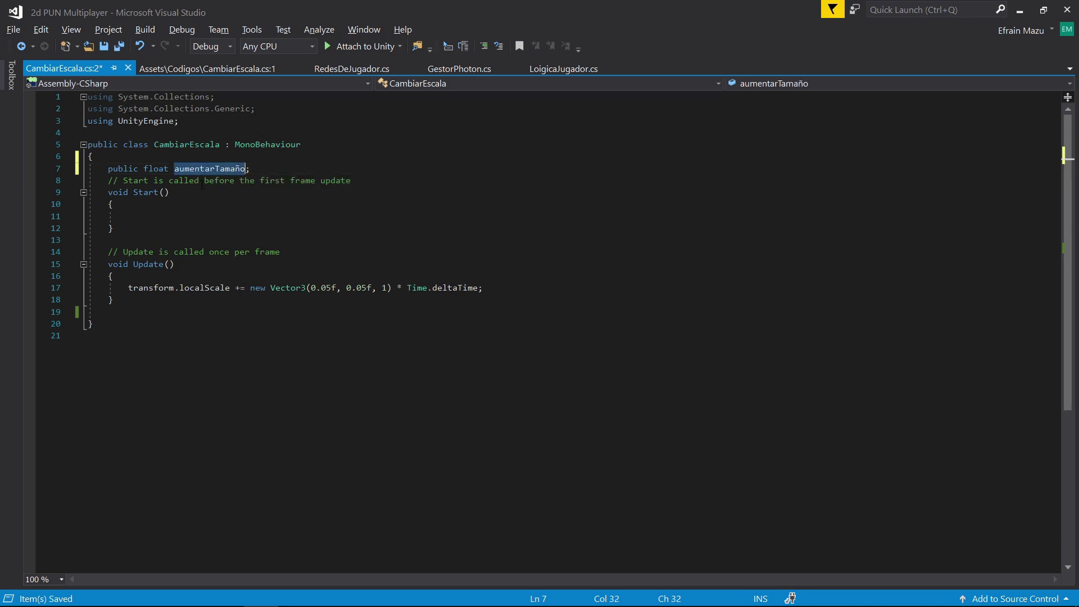
pyautogui.hotkey('ctrl', 'c')
pyautogui.doubleClick(320, 288)
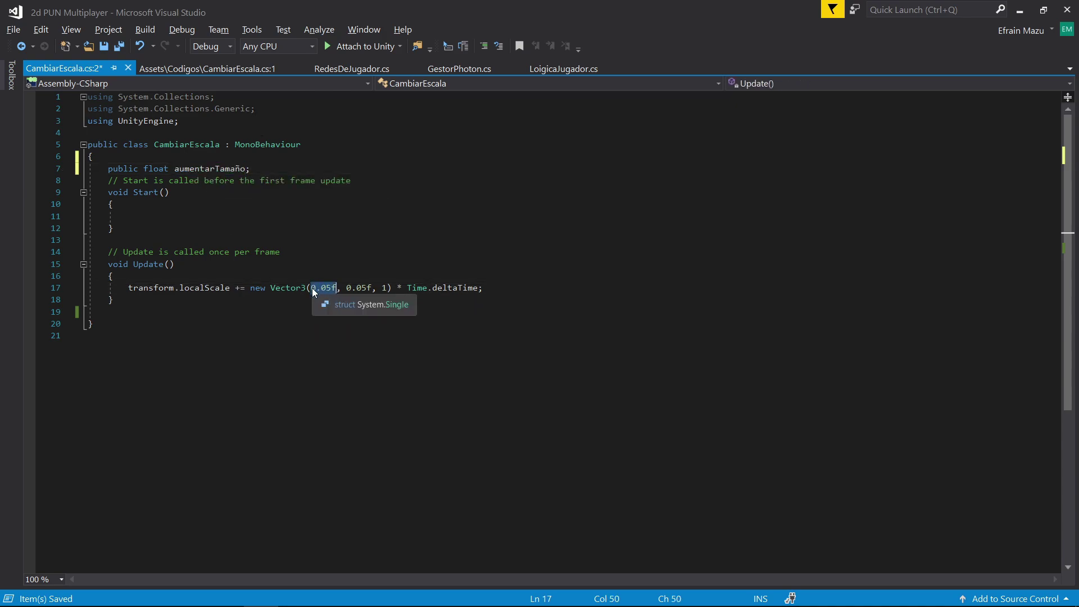
pyautogui.hotkey('ctrl', 'v')
pyautogui.doubleClick(405, 288)
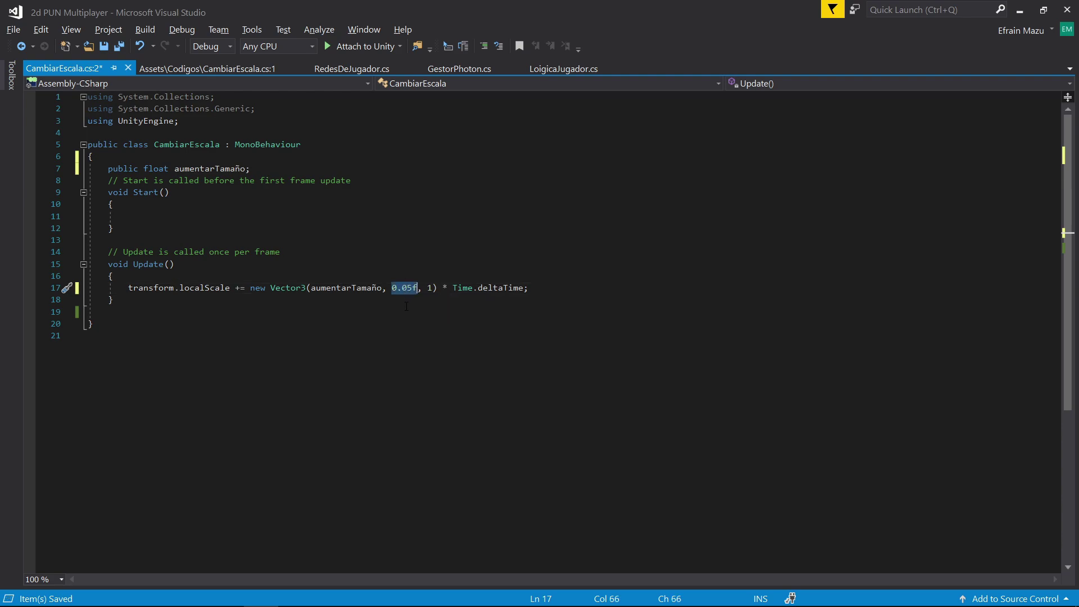
pyautogui.hotkey('ctrl', 'v')
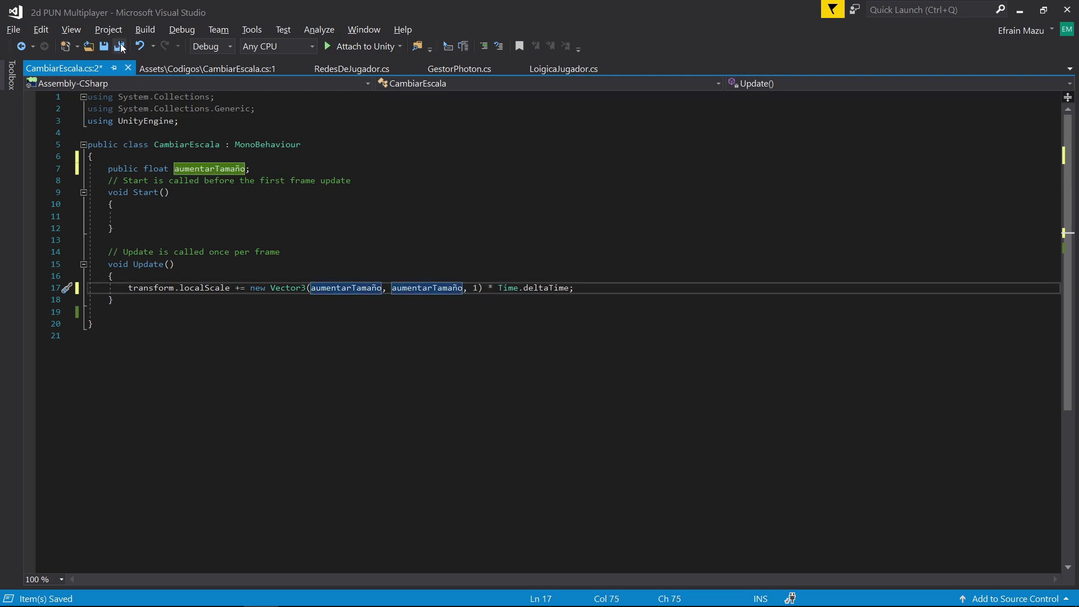
pyautogui.click(144, 169)
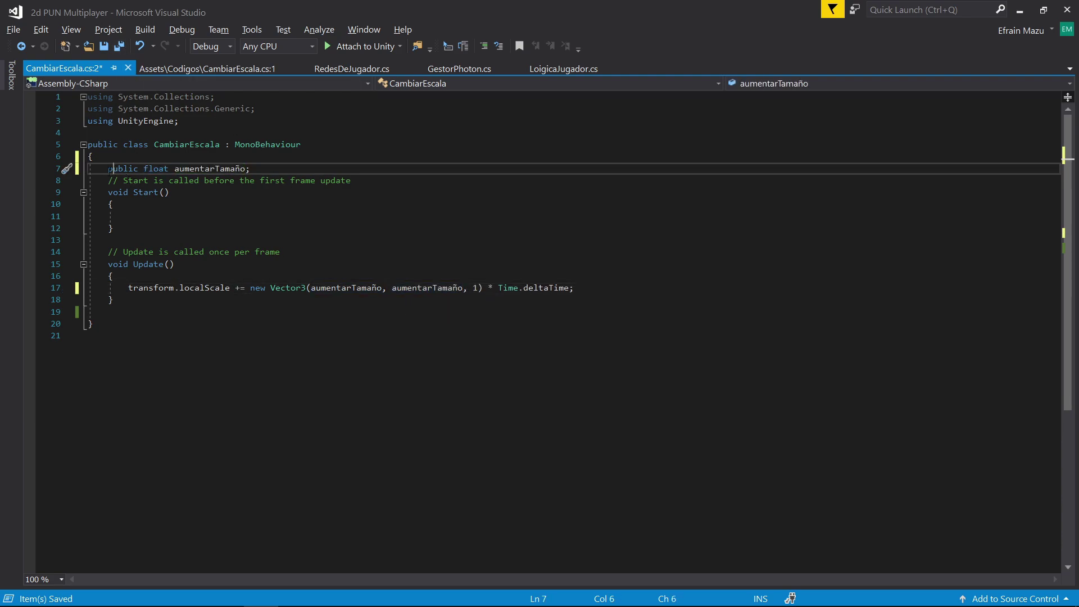
pyautogui.click(133, 288)
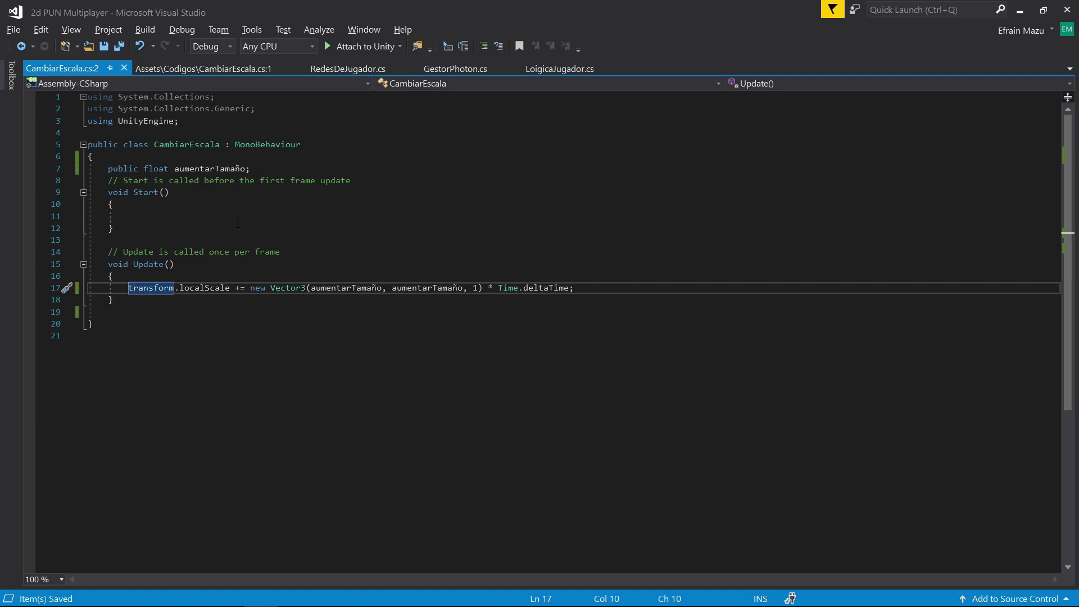
pyautogui.hotkey('alt', 'Tab')
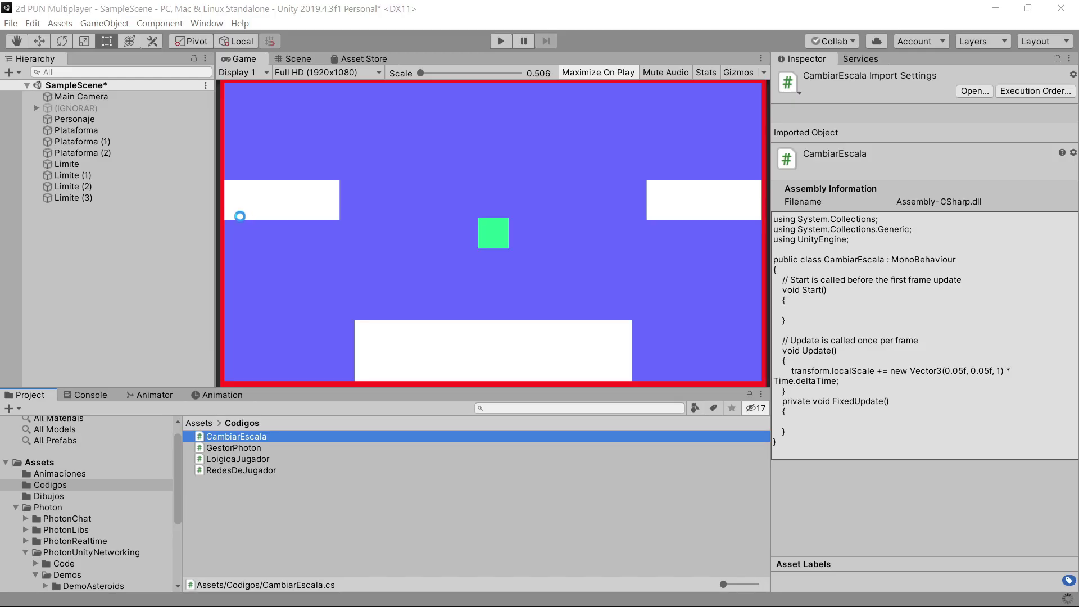
# Select the four Limite borders and drag CambiarEscala onto them.
pyautogui.click(91, 154)
pyautogui.click(87, 162)
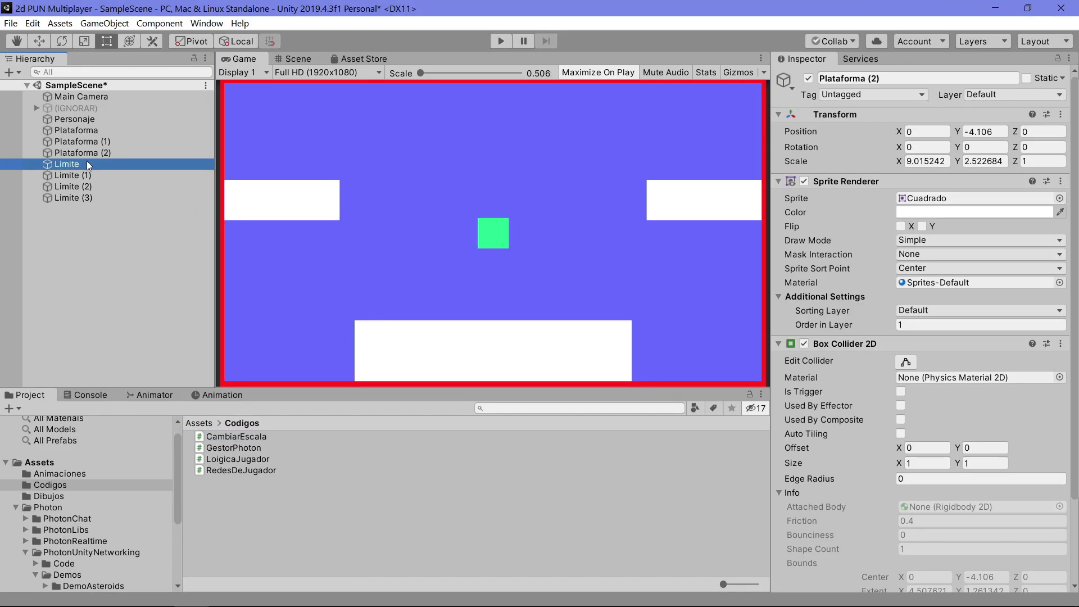
pyautogui.keyDown('shift'); pyautogui.click(90, 197); pyautogui.keyUp('shift')
pyautogui.scroll(-2, 913, 354)
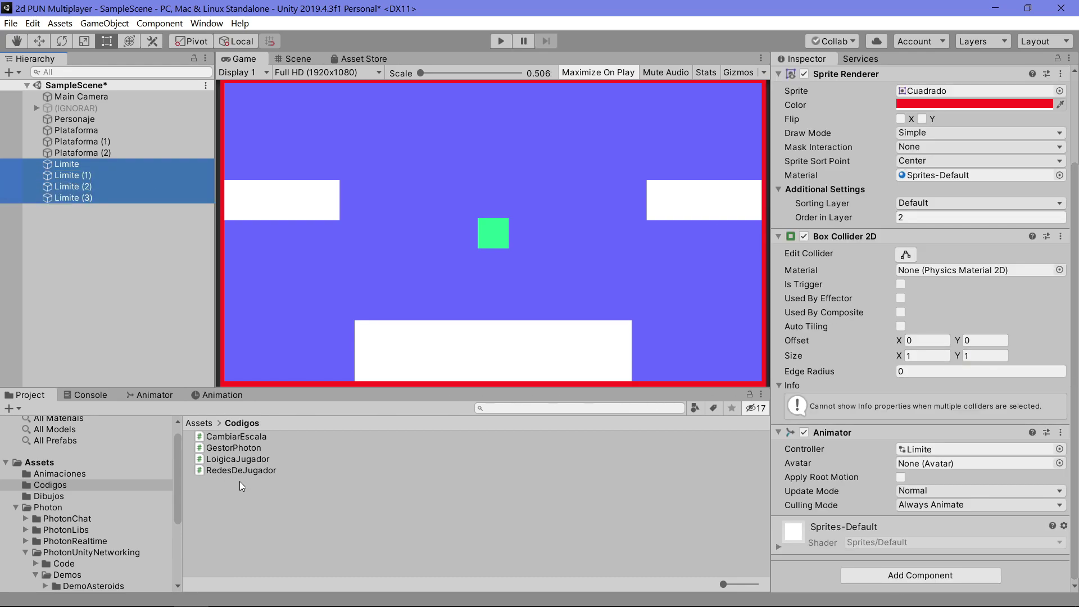
pyautogui.moveTo(269, 437); pyautogui.dragTo(77, 166)
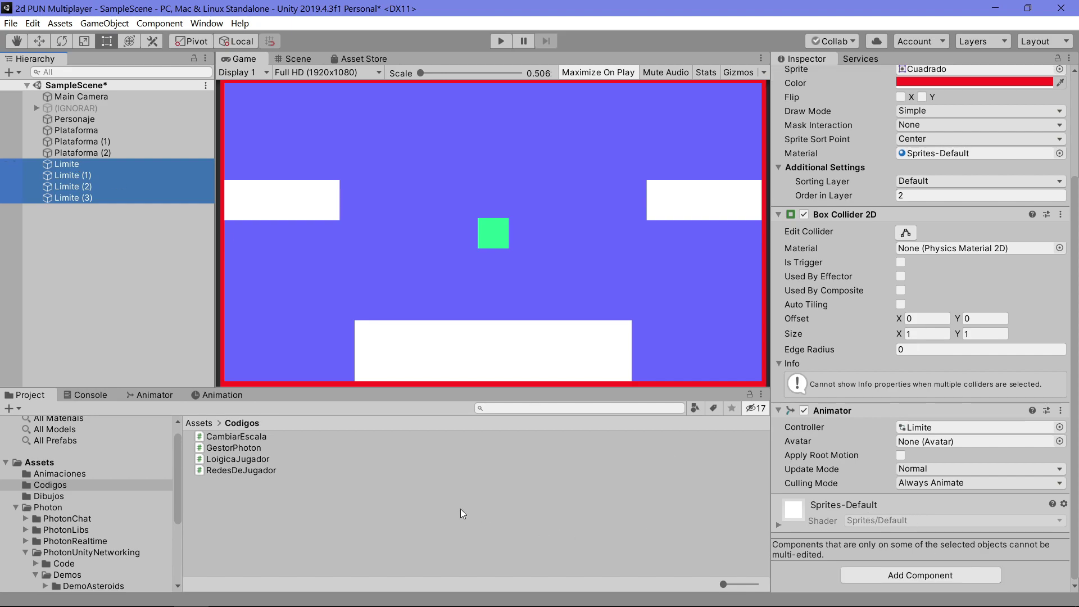
# Add CambiarEscala to Limite (3), then select all four borders and run the scene.
pyautogui.click(73, 165)
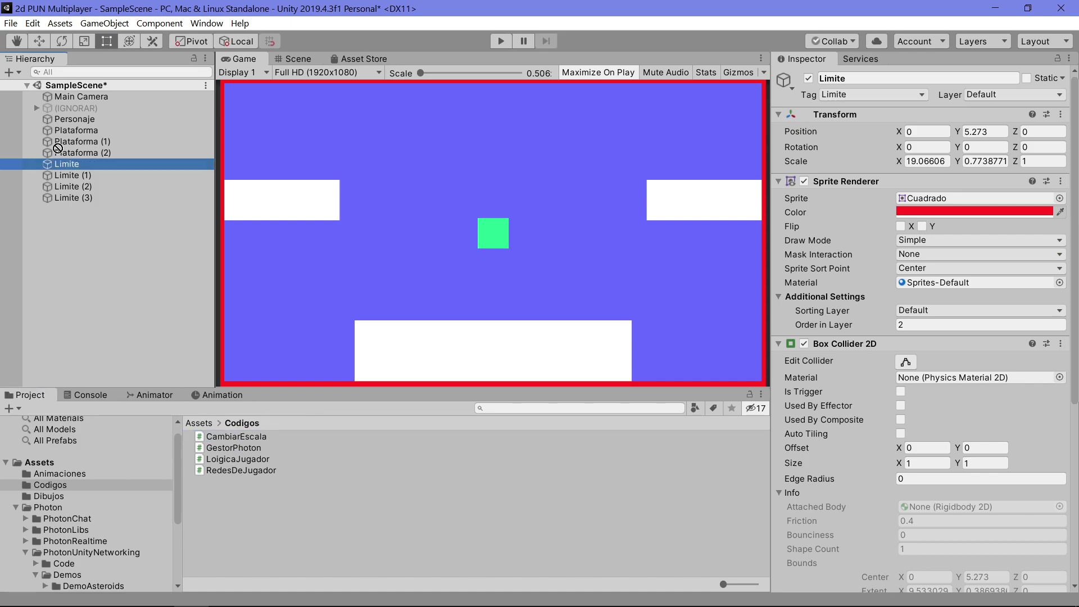
pyautogui.click(77, 176)
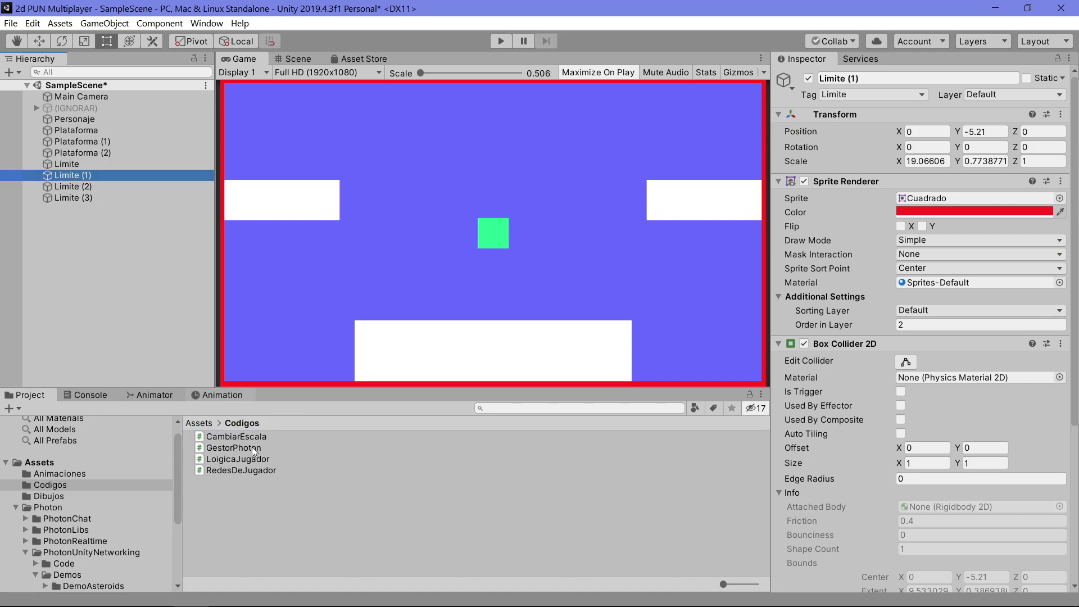
pyautogui.moveTo(246, 446); pyautogui.dragTo(81, 187)
pyautogui.moveTo(256, 436); pyautogui.dragTo(127, 256)
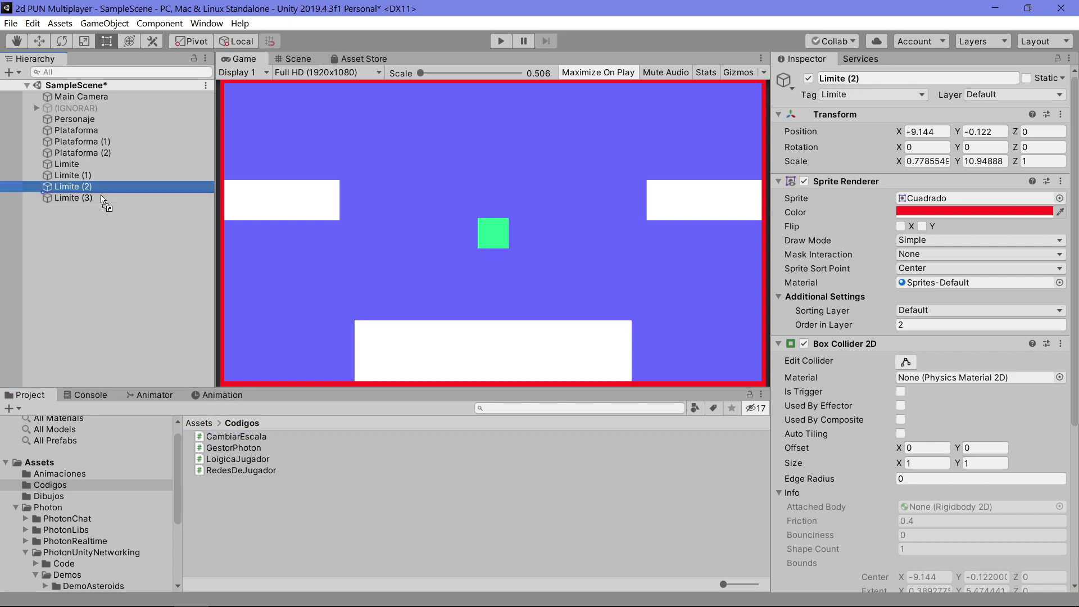
pyautogui.moveTo(98, 193); pyautogui.dragTo(87, 201)
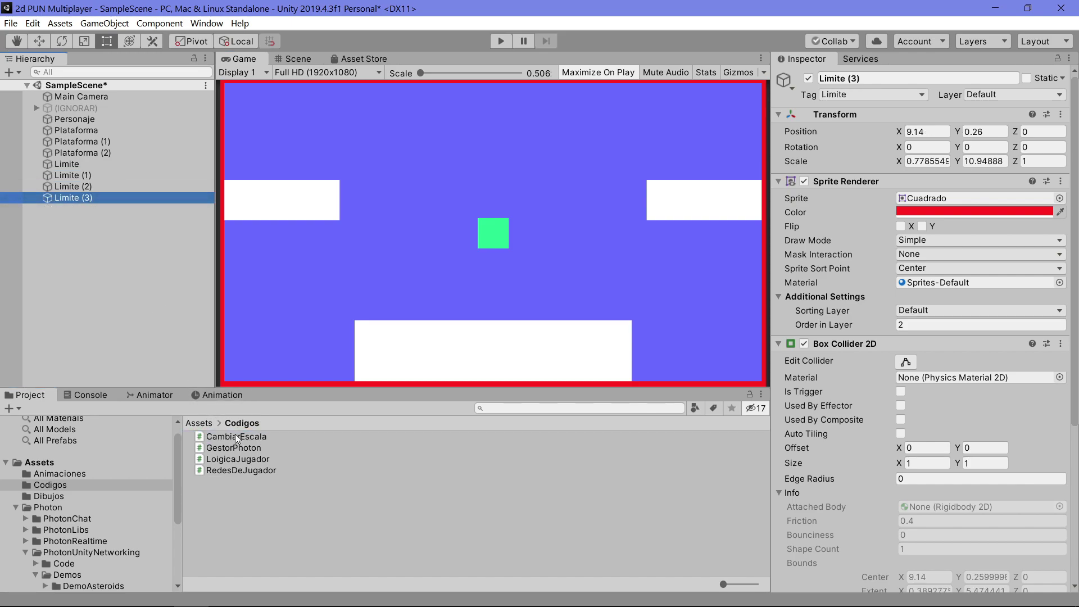
pyautogui.scroll(-5, 862, 437)
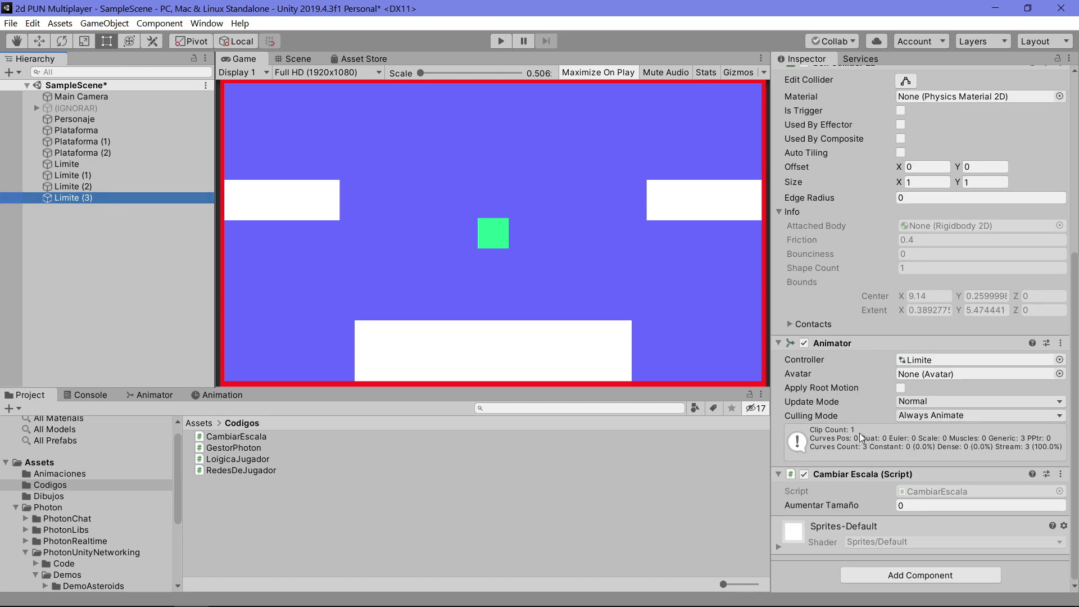
pyautogui.keyDown('shift'); pyautogui.click(62, 165); pyautogui.keyUp('shift')
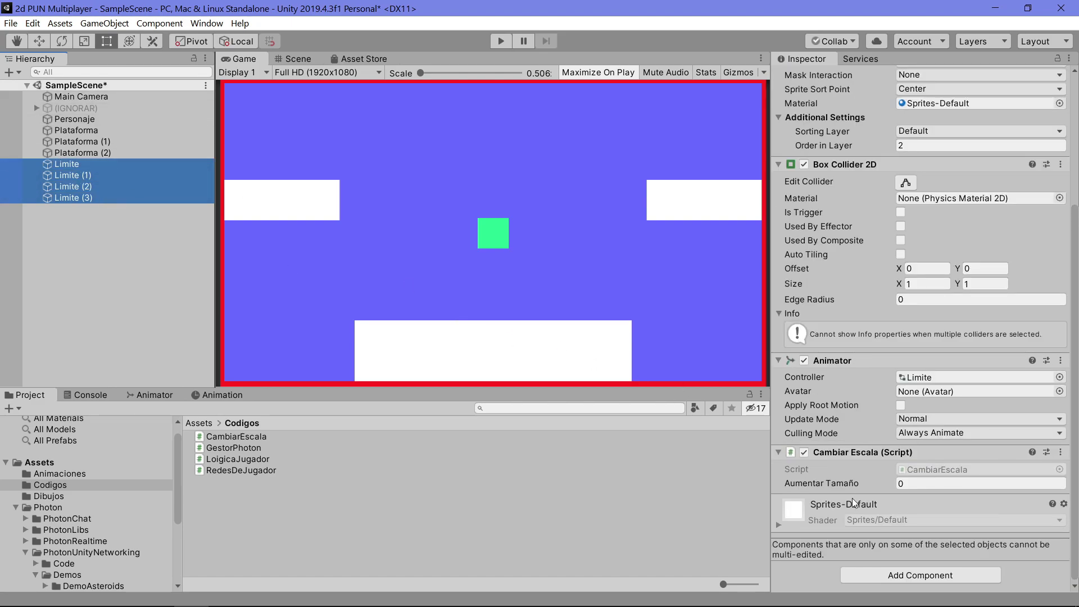
pyautogui.click(502, 42)
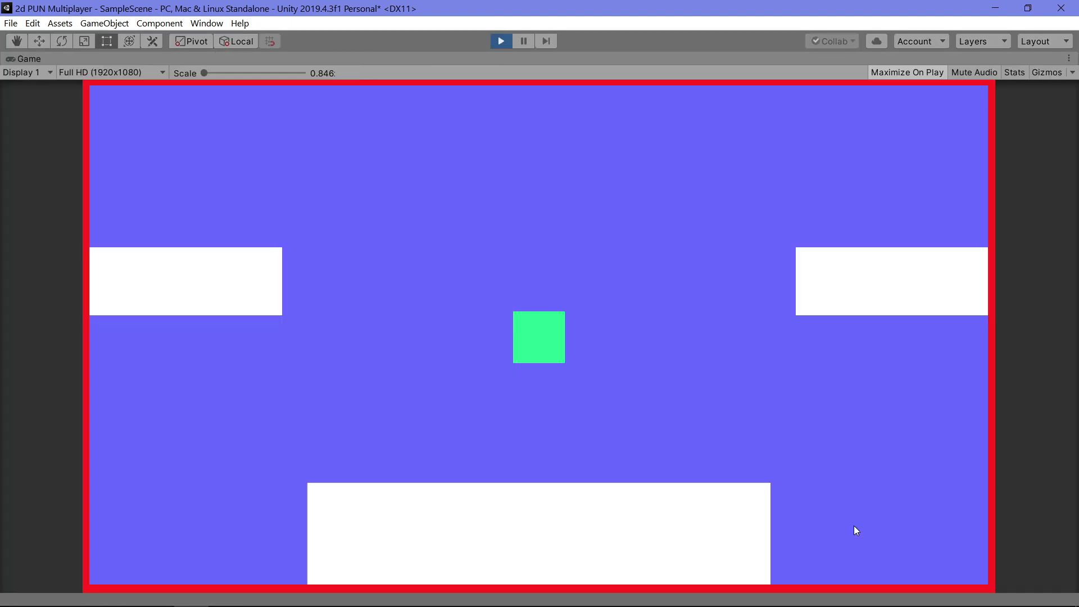
# Pause and resume the game, trying Aumentar Tamaño values of 1 and then 0.5.
pyautogui.click(910, 76)
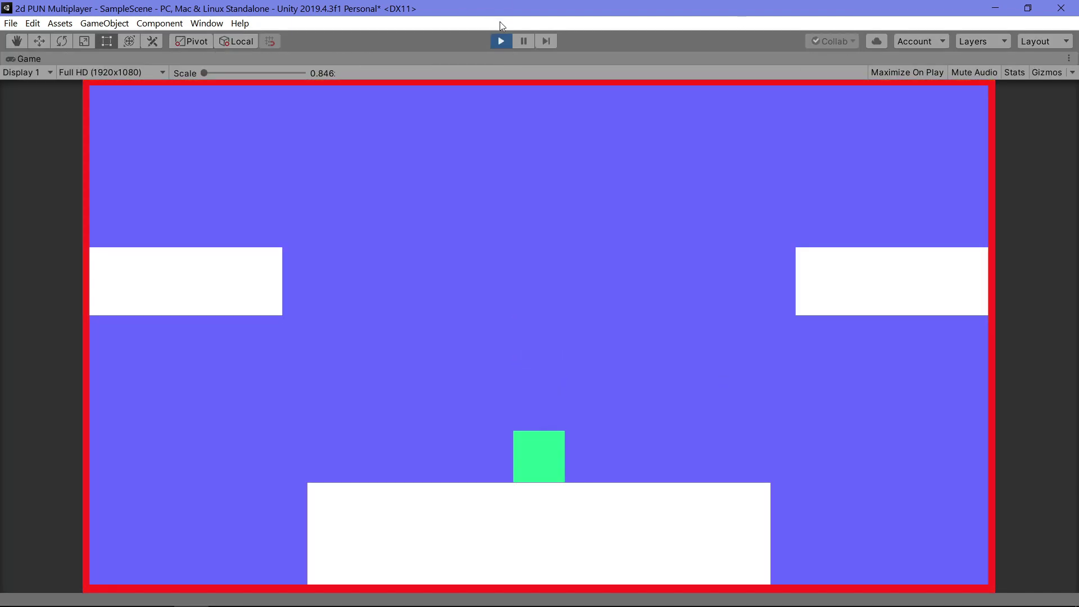
pyautogui.click(524, 41)
pyautogui.click(524, 42)
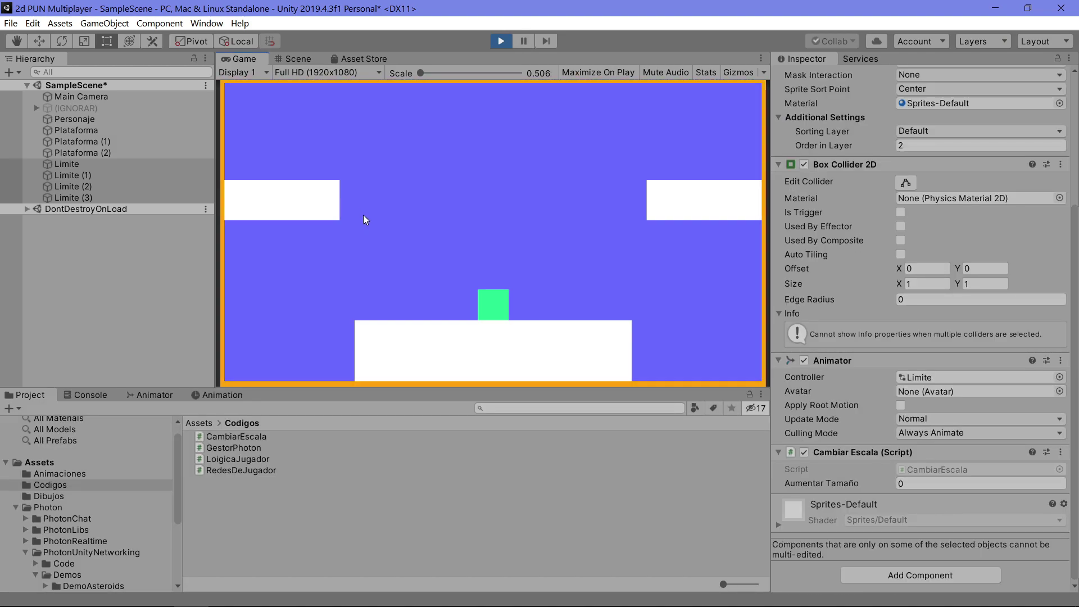
pyautogui.click(930, 483)
pyautogui.write('1')
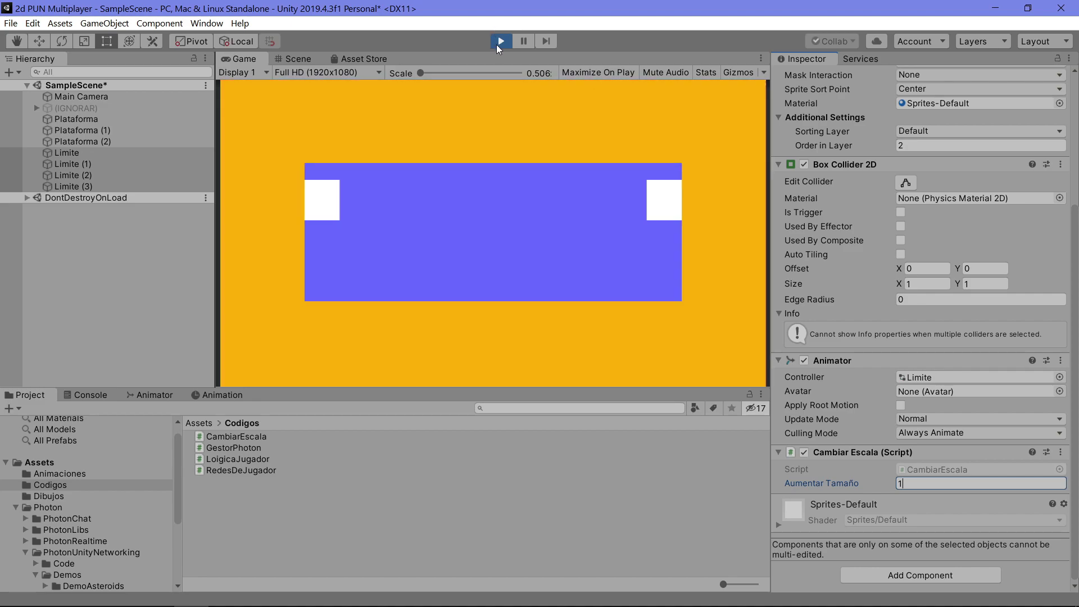
pyautogui.click(498, 43)
pyautogui.hotkey('ctrl', 'p')
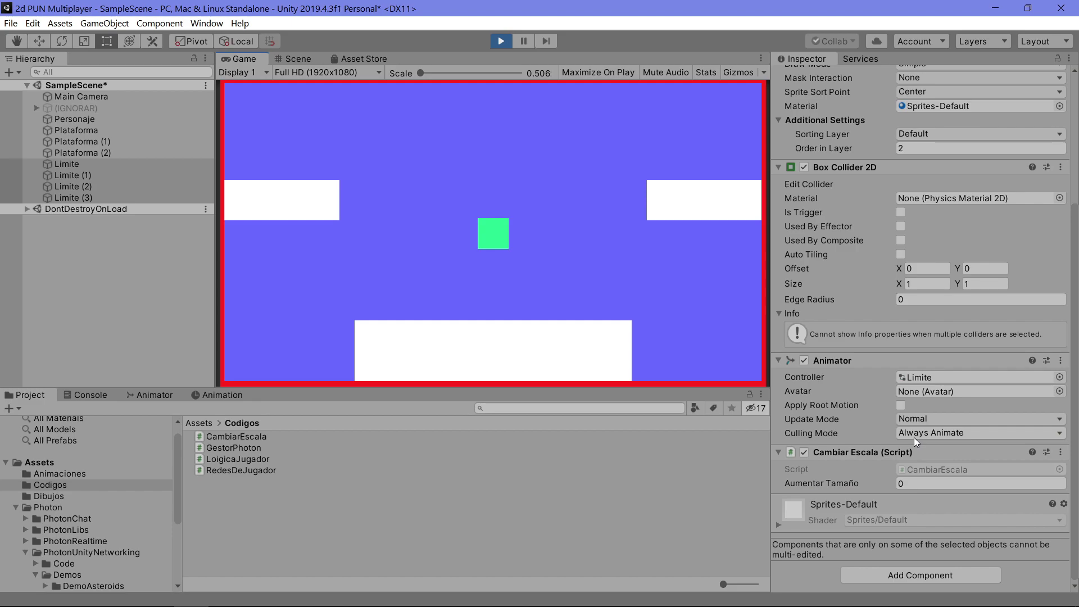
pyautogui.click(862, 487)
pyautogui.write('0.5')
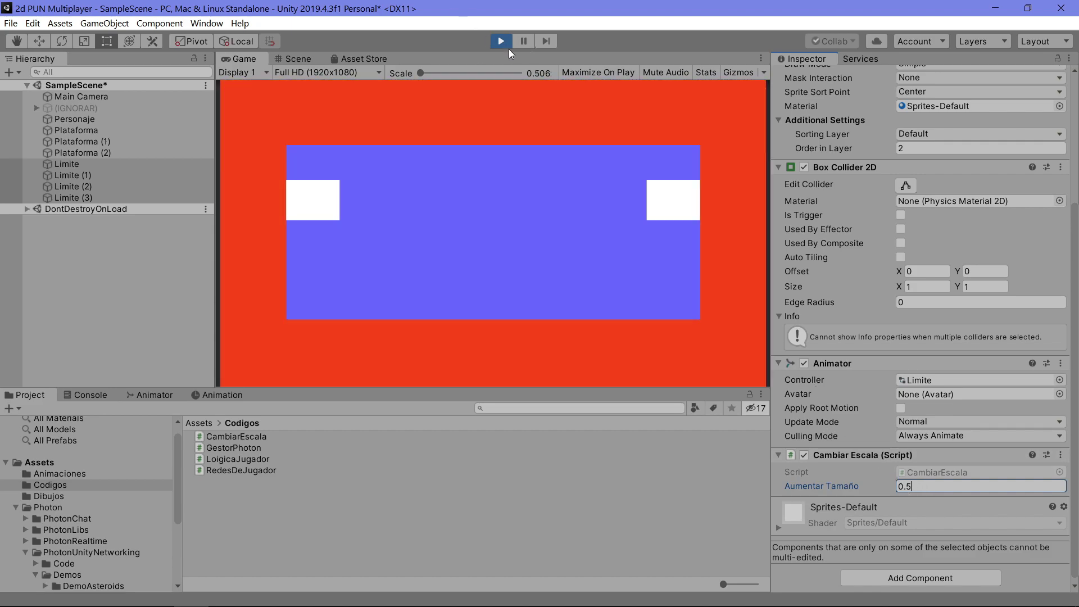
# Set Aumentar Tamaño to 0.2 and run the game again.
pyautogui.click(504, 42)
pyautogui.click(927, 486)
pyautogui.write('.')
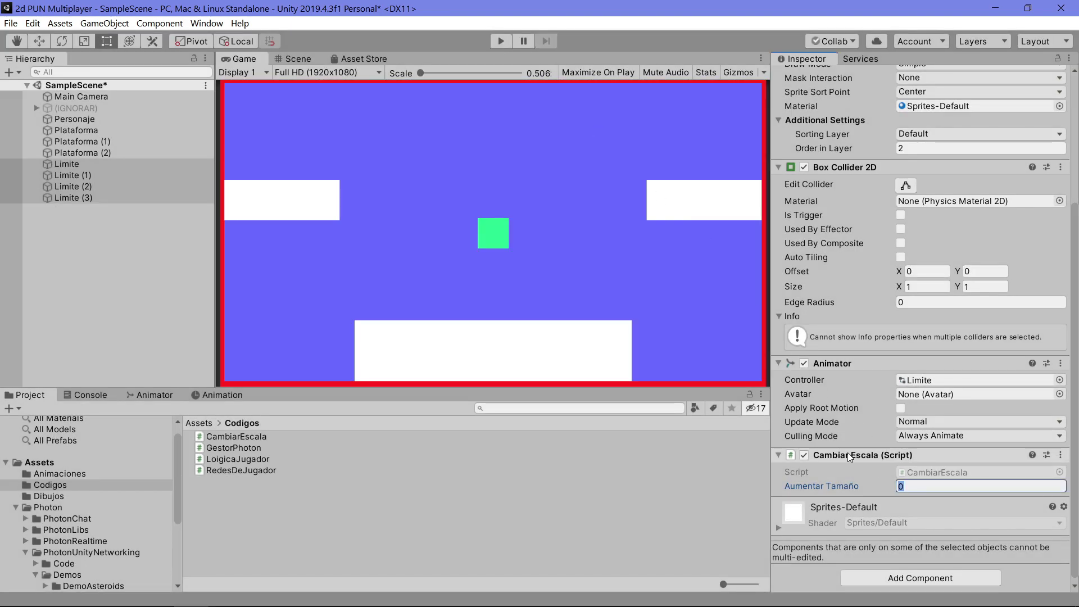
pyautogui.click(500, 41)
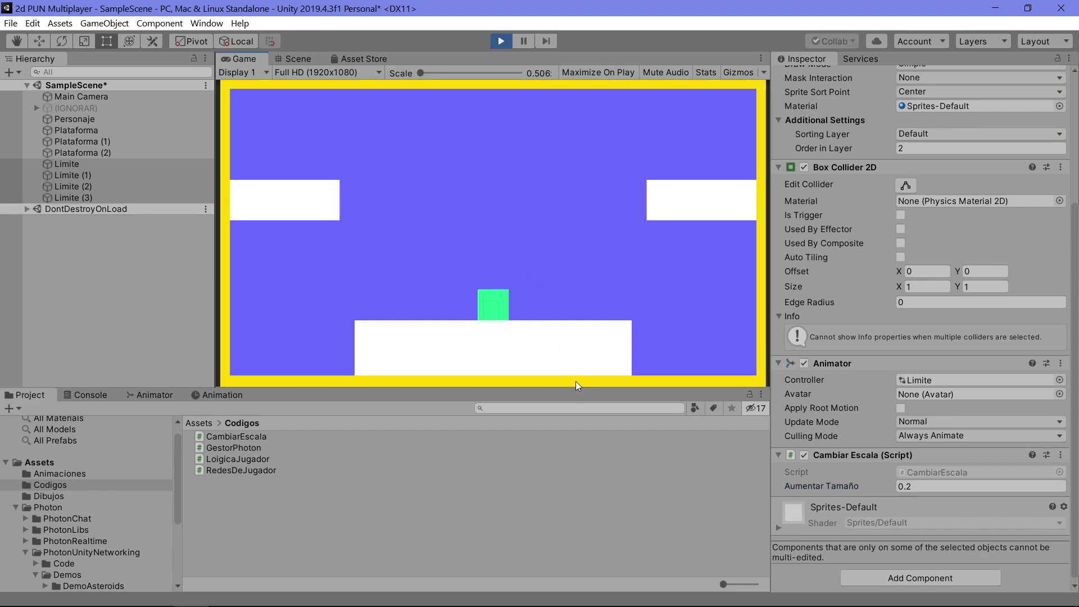
# Rerun the play test several times with a jump, then stop and show Personaje's components.
pyautogui.click(494, 38)
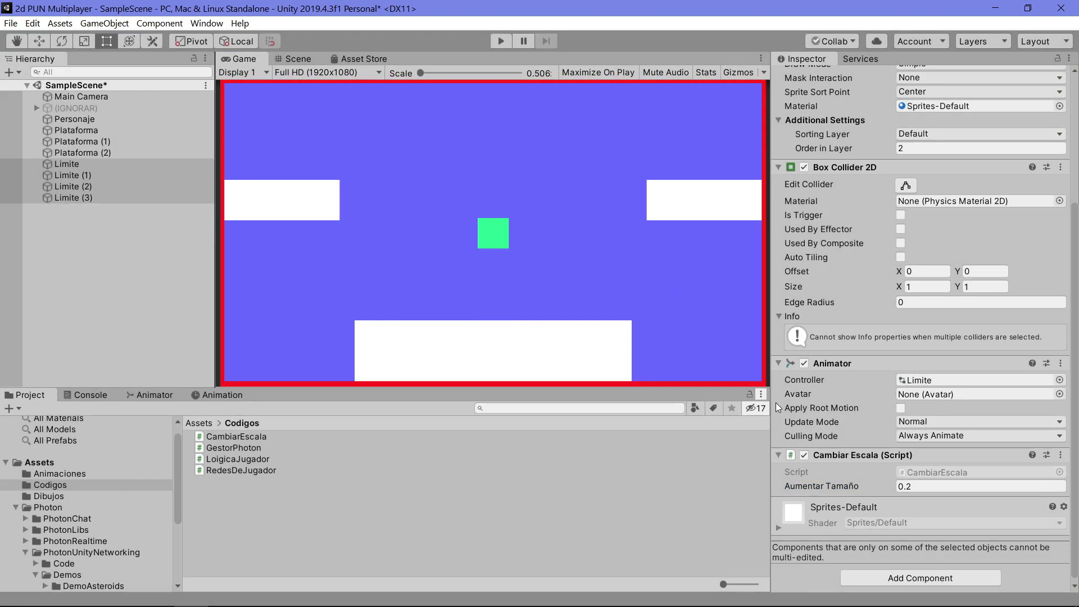
pyautogui.write('3')
pyautogui.click(491, 42)
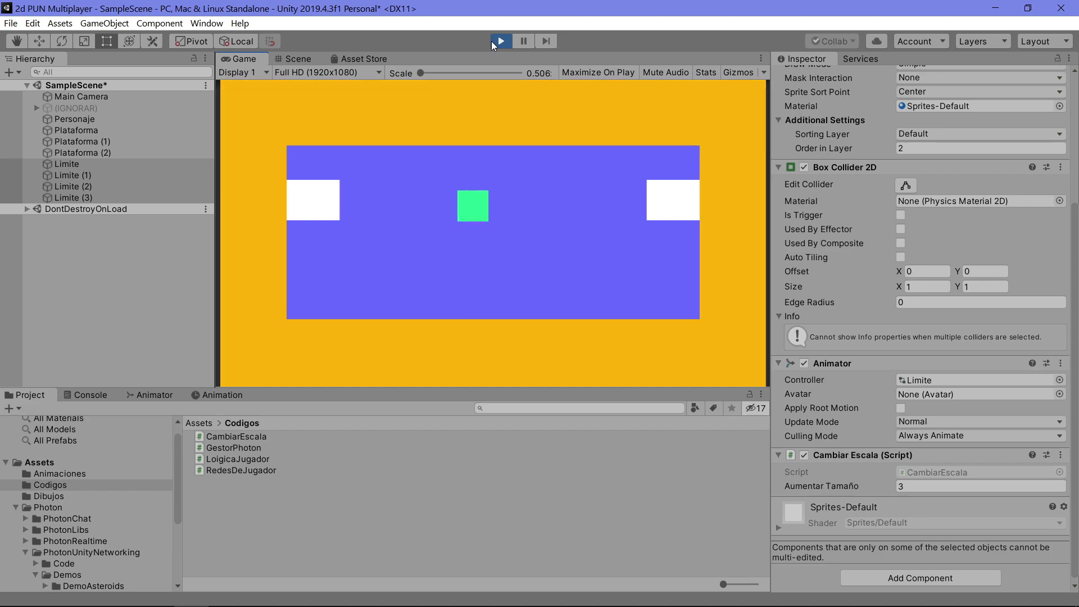
pyautogui.click(492, 39)
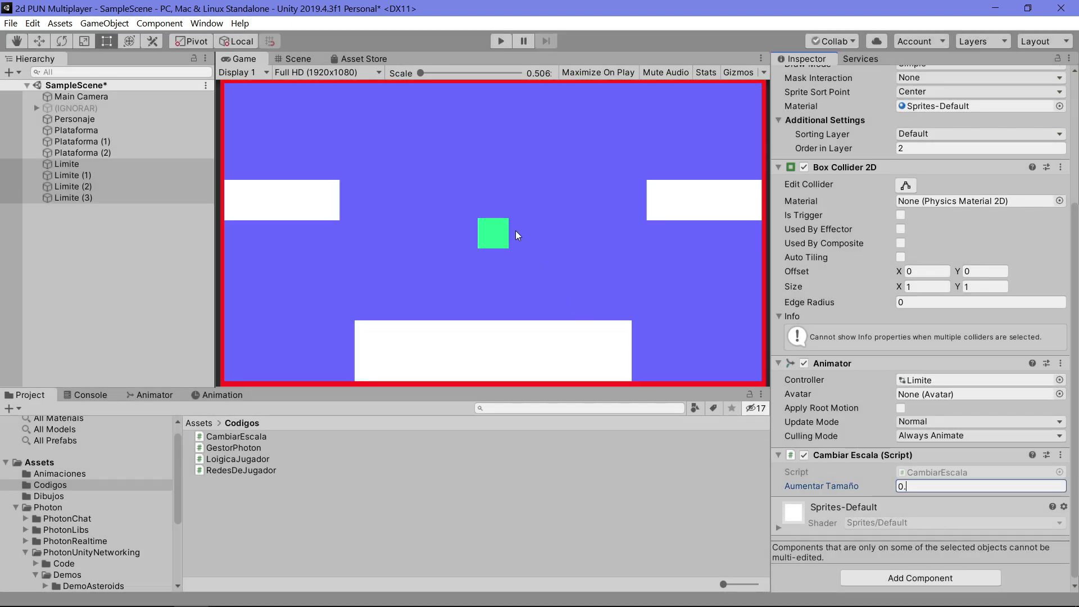
pyautogui.write('2')
pyautogui.click(497, 41)
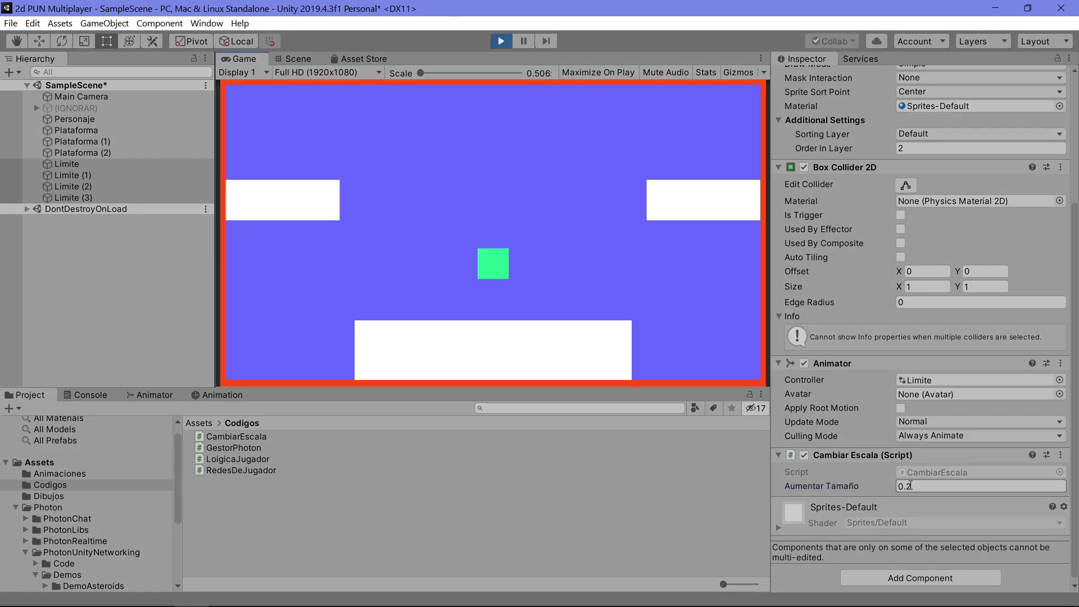
pyautogui.click(502, 41)
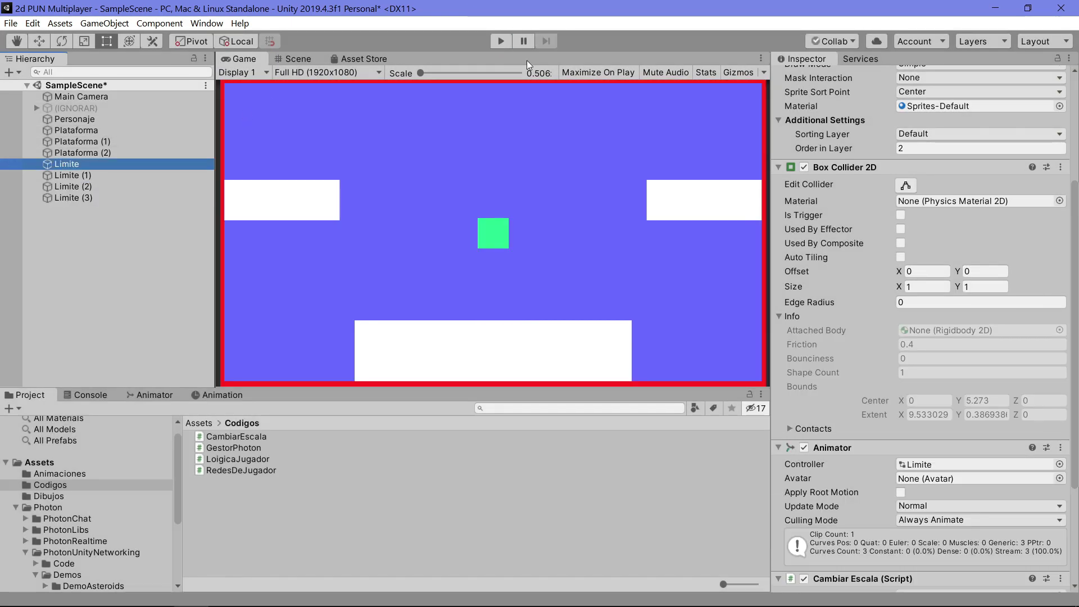
pyautogui.click(503, 43)
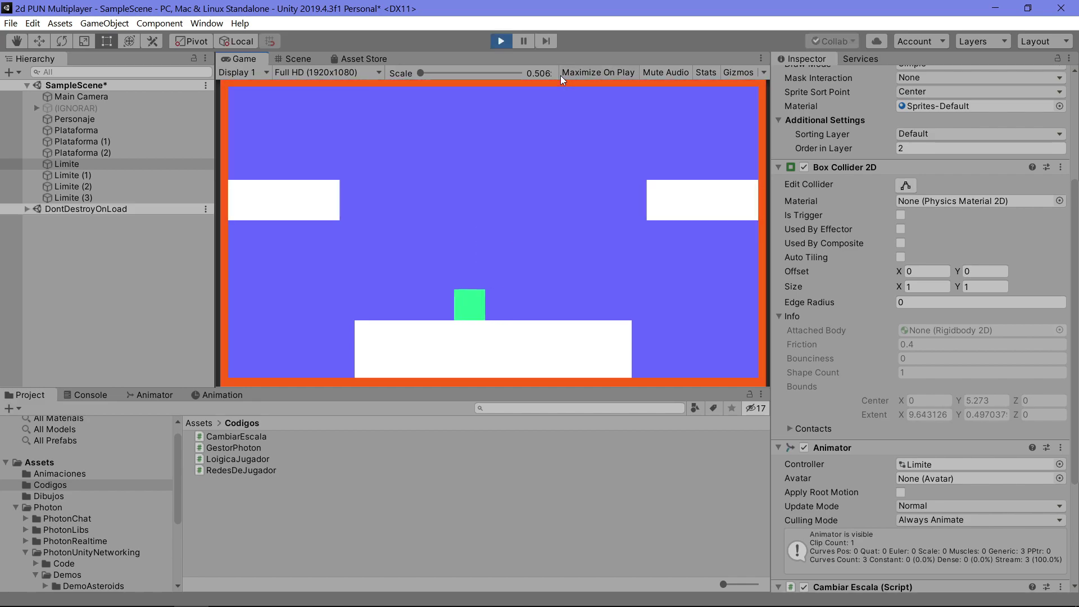
pyautogui.press('space')
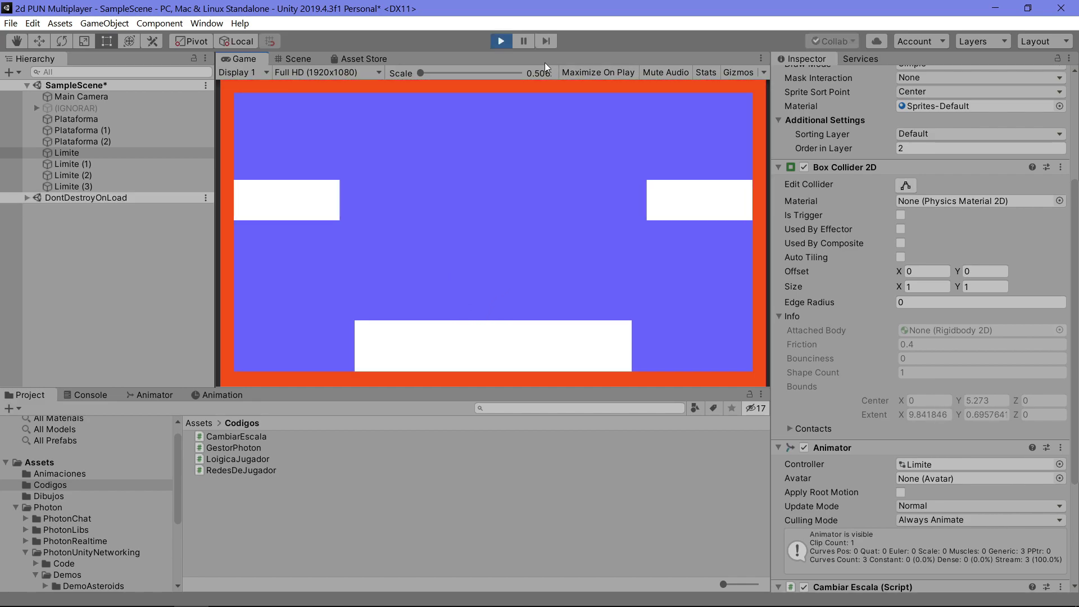
pyautogui.click(500, 41)
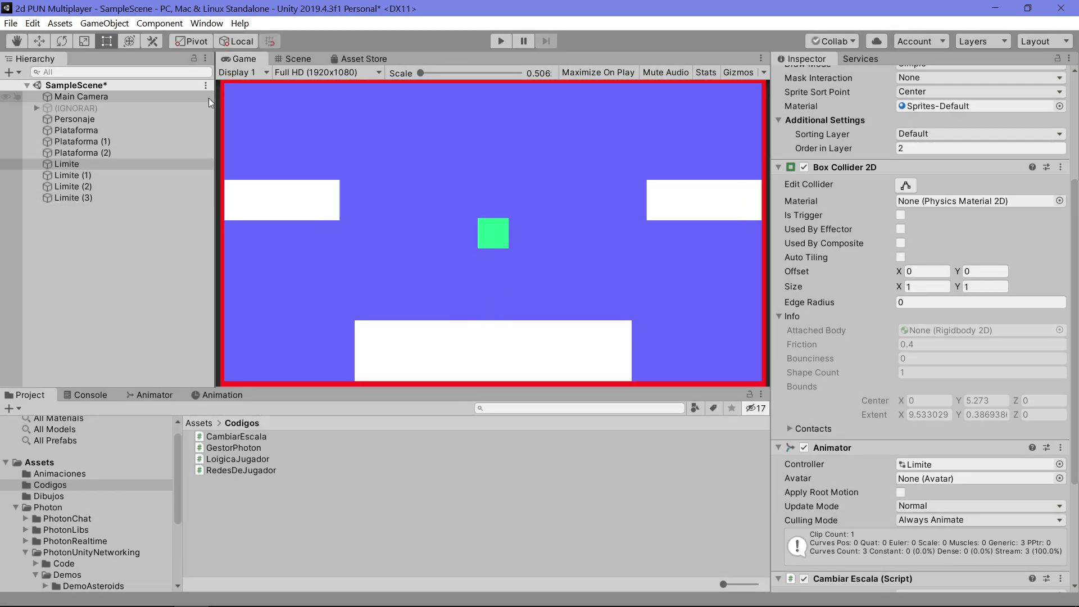
pyautogui.click(78, 123)
pyautogui.scroll(-10, 953, 430)
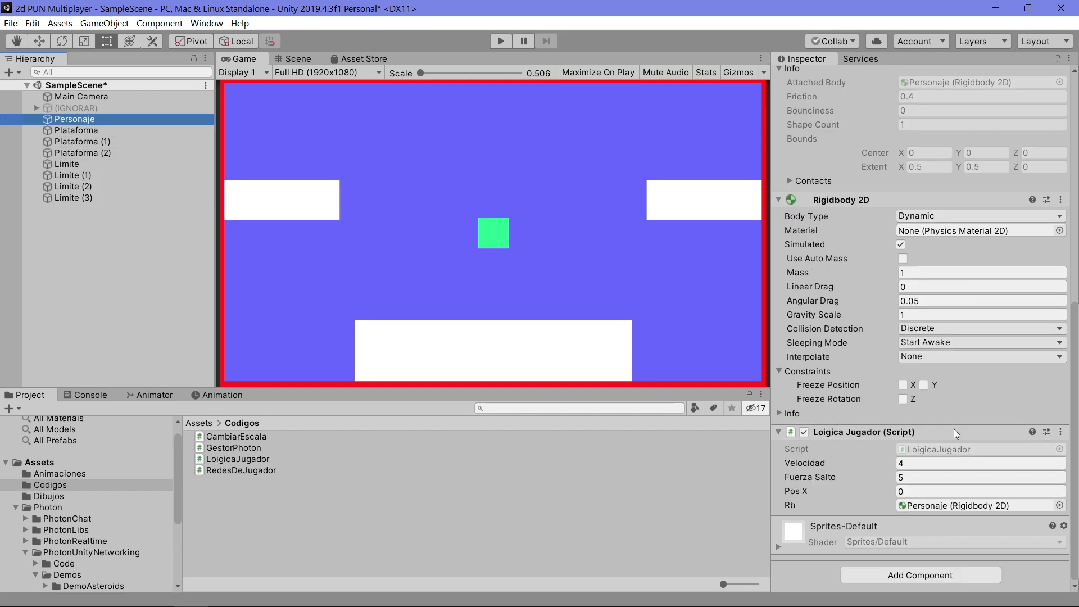
# Adjust Fuerza Salto and test the jump by moving the square left, right and jumping.
pyautogui.click(921, 478)
pyautogui.click(498, 42)
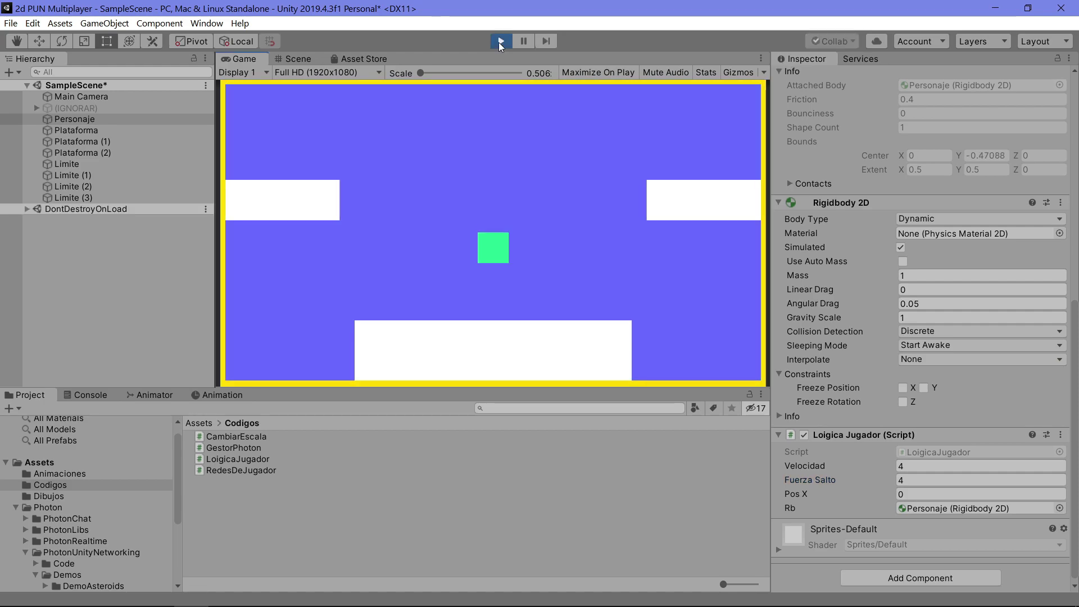
pyautogui.press('Left')
pyautogui.press('Right')
pyautogui.press('space')
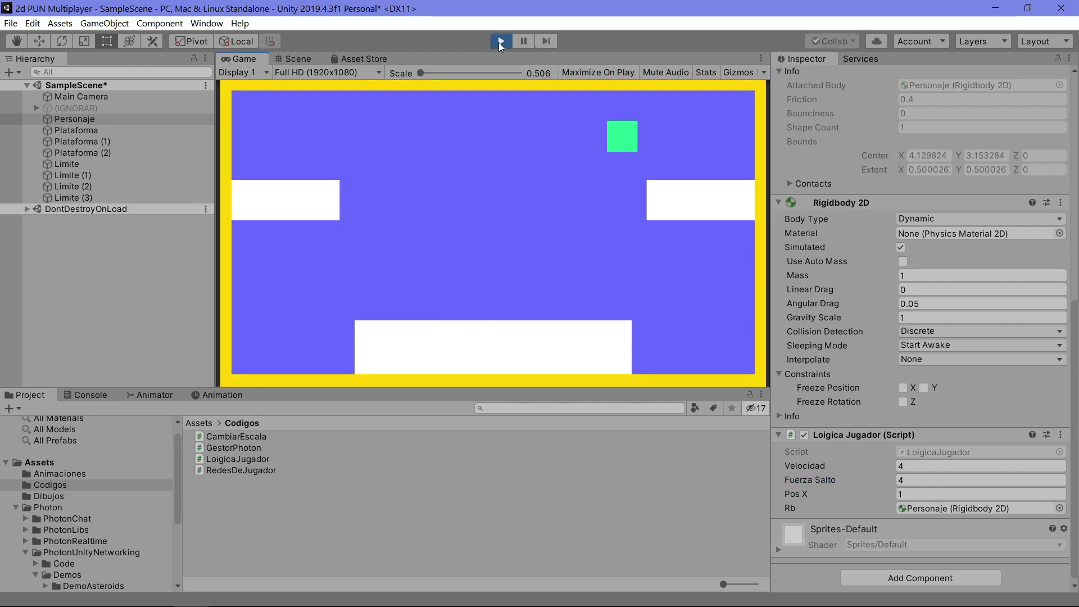
pyautogui.press('Left')
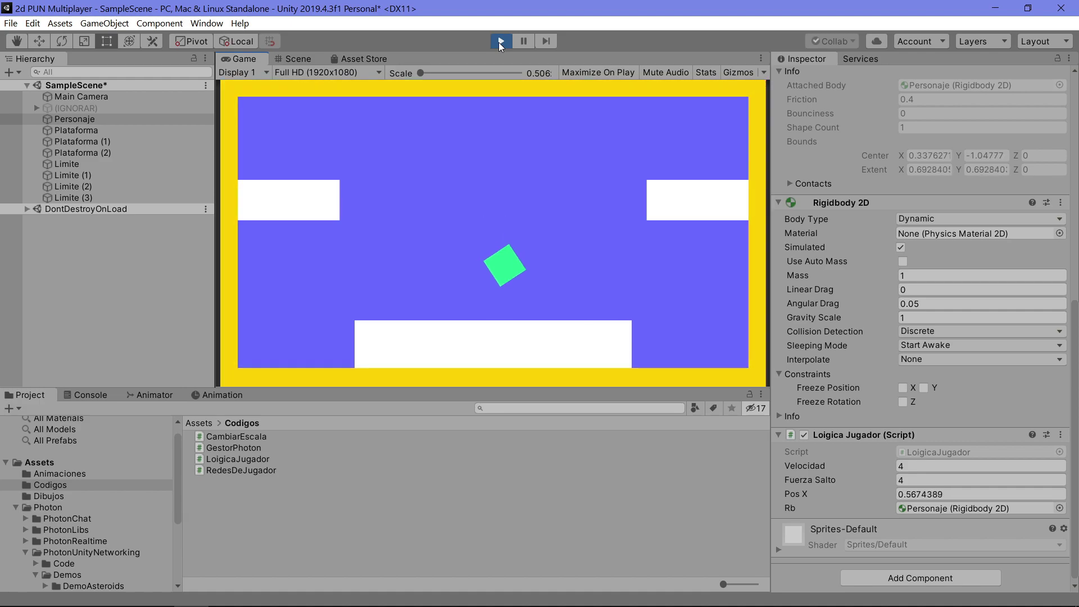
pyautogui.press('Right')
pyautogui.press('space')
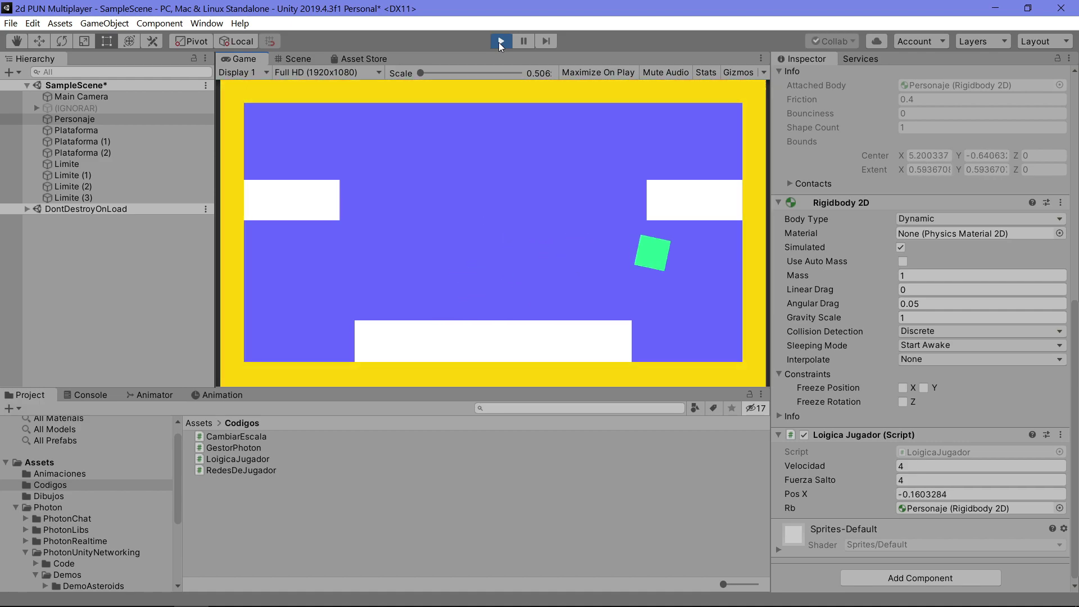
pyautogui.click(500, 42)
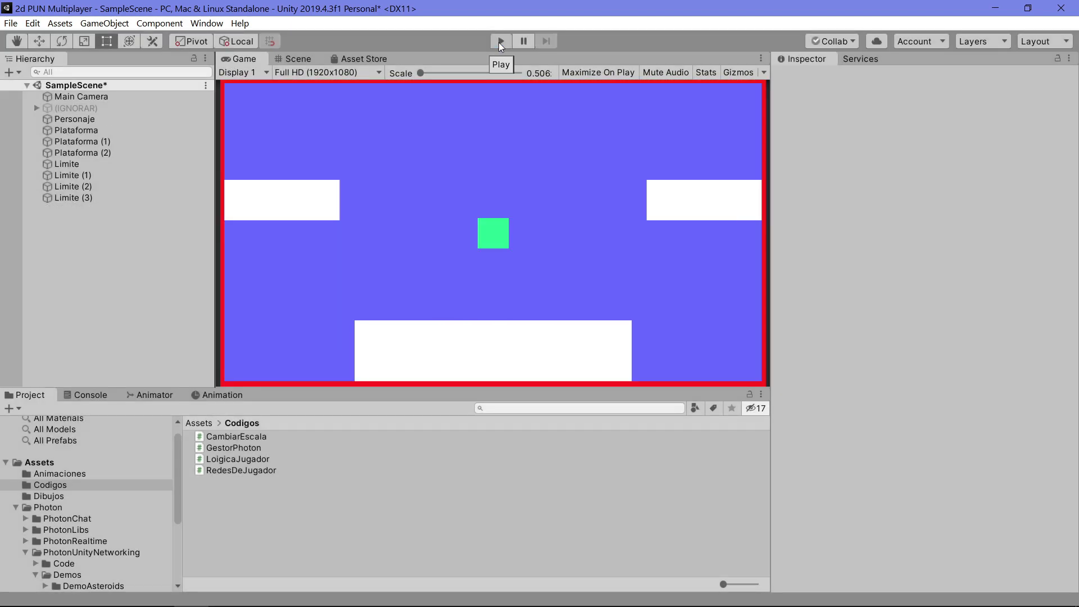
# Enable Freeze Rotation Z in Personaje's Rigidbody 2D constraints.
pyautogui.click(70, 130)
pyautogui.click(70, 119)
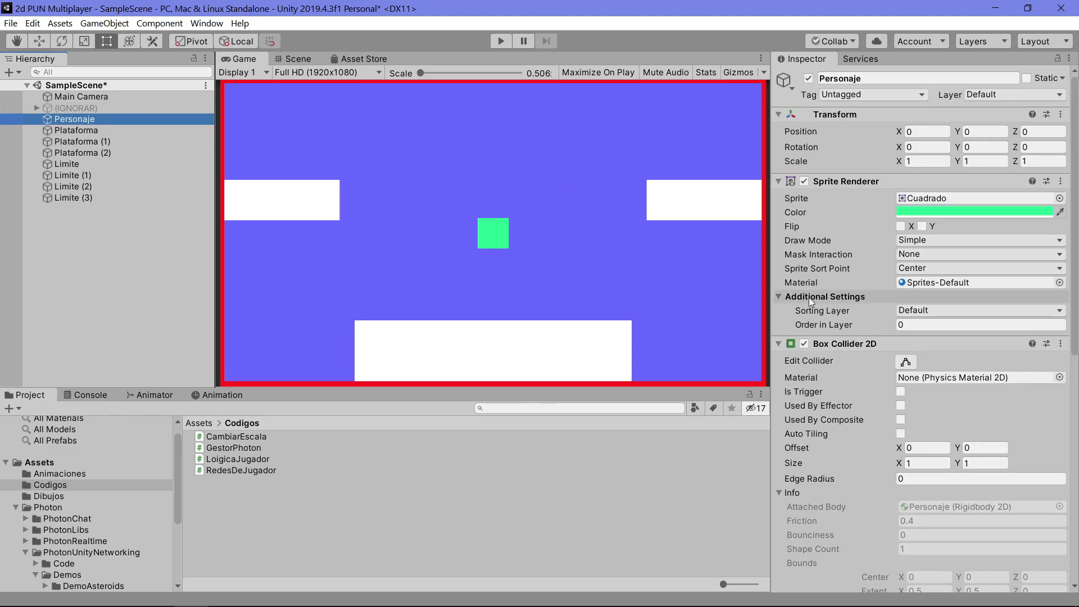
pyautogui.scroll(-5, 809, 322)
pyautogui.scroll(-3, 824, 457)
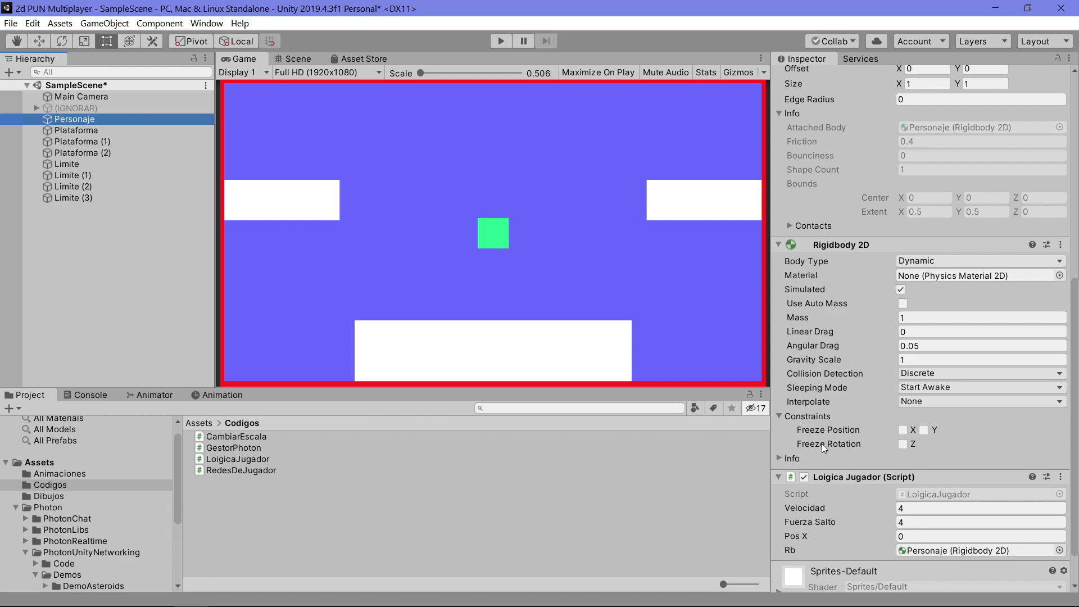
pyautogui.click(903, 444)
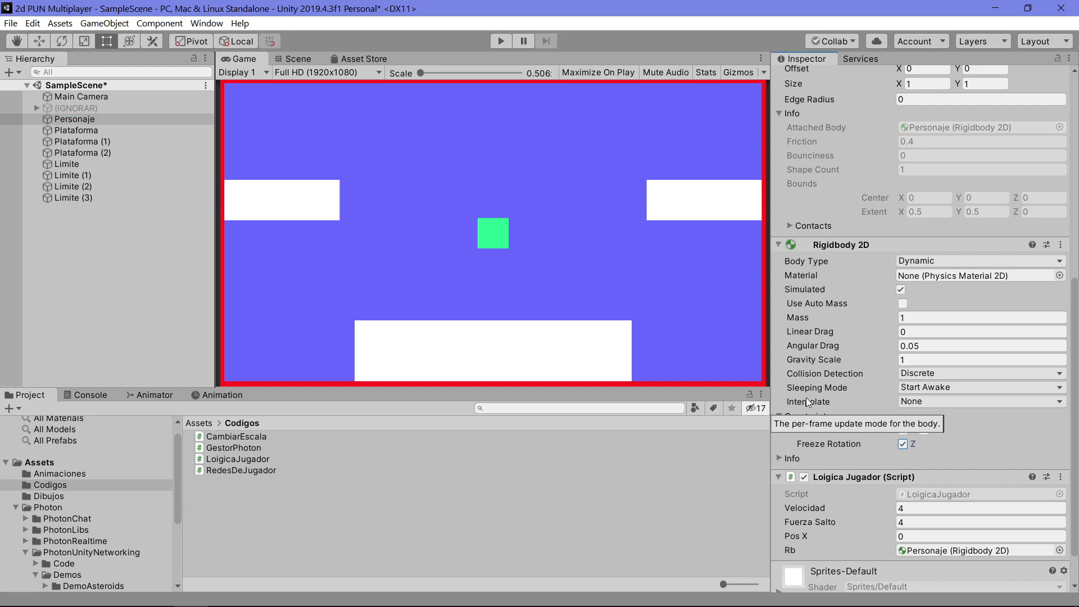
pyautogui.scroll(10, 955, 179)
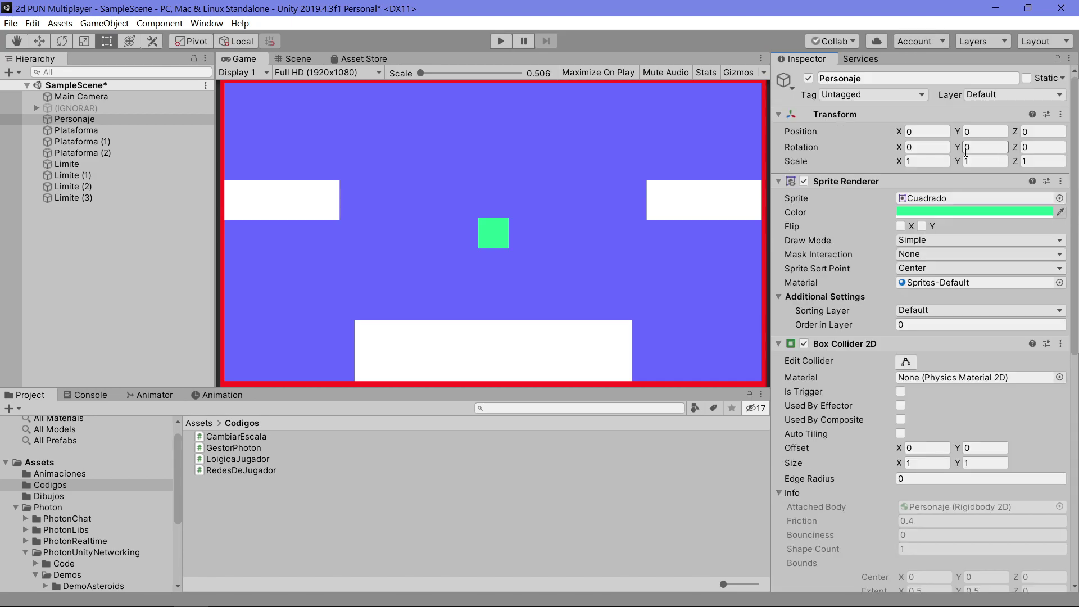
# Start the game and jump the green square up toward the upper-left platform.
pyautogui.click(499, 41)
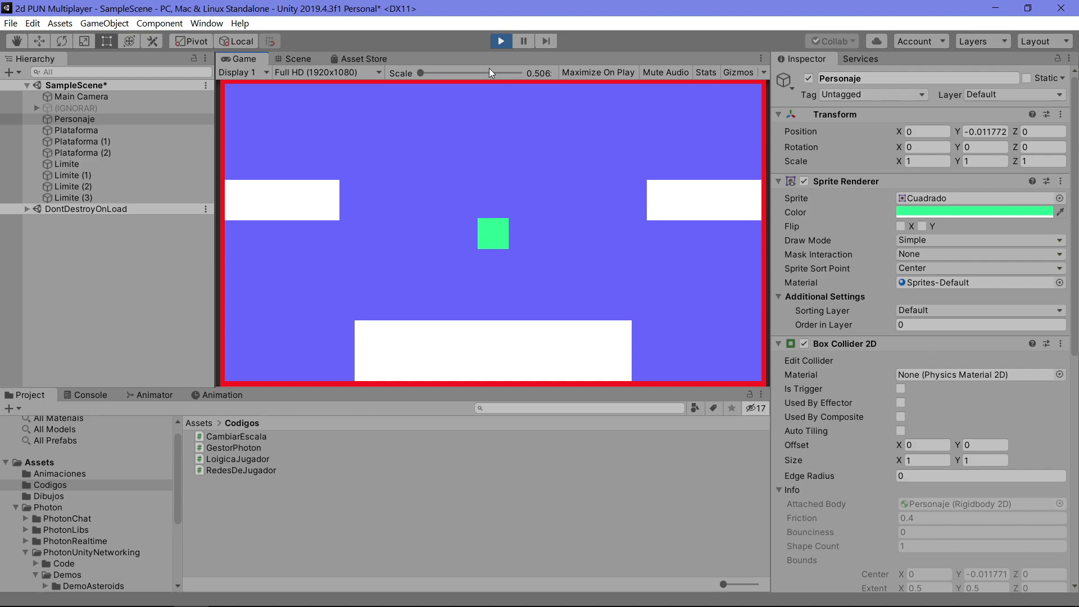
pyautogui.press('space')
pyautogui.press('Right')
pyautogui.press('space')
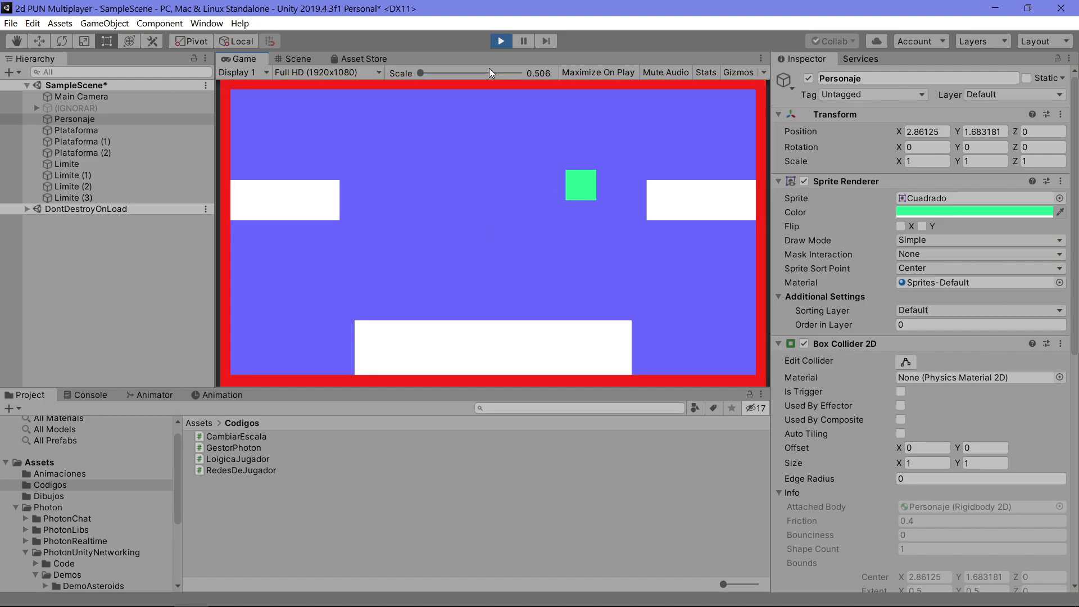
pyautogui.press('Left')
pyautogui.press('Right')
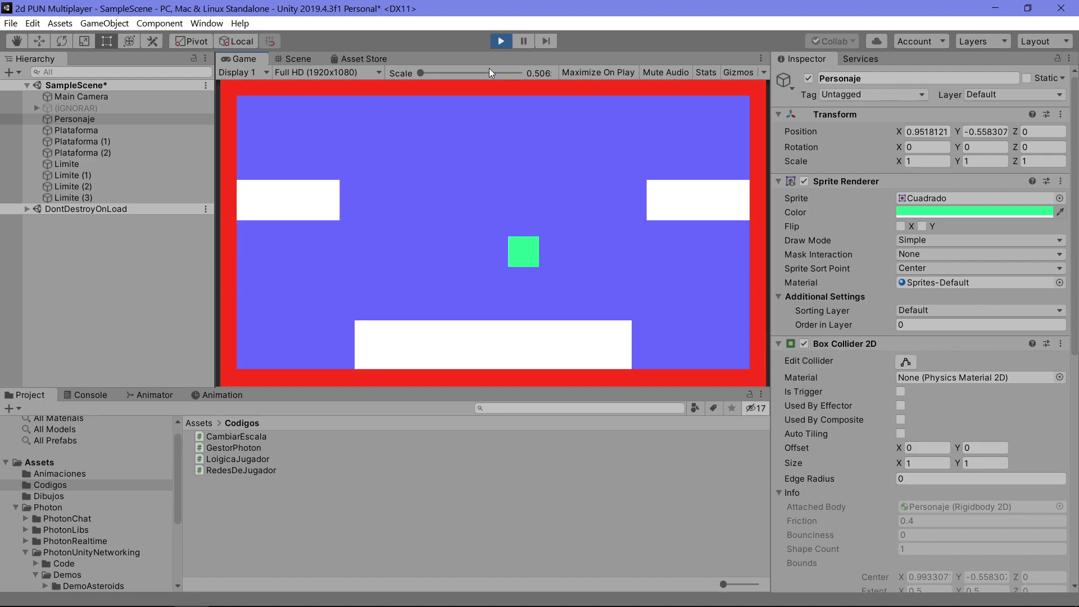
pyautogui.press('Left')
pyautogui.press('space')
pyautogui.press('Right')
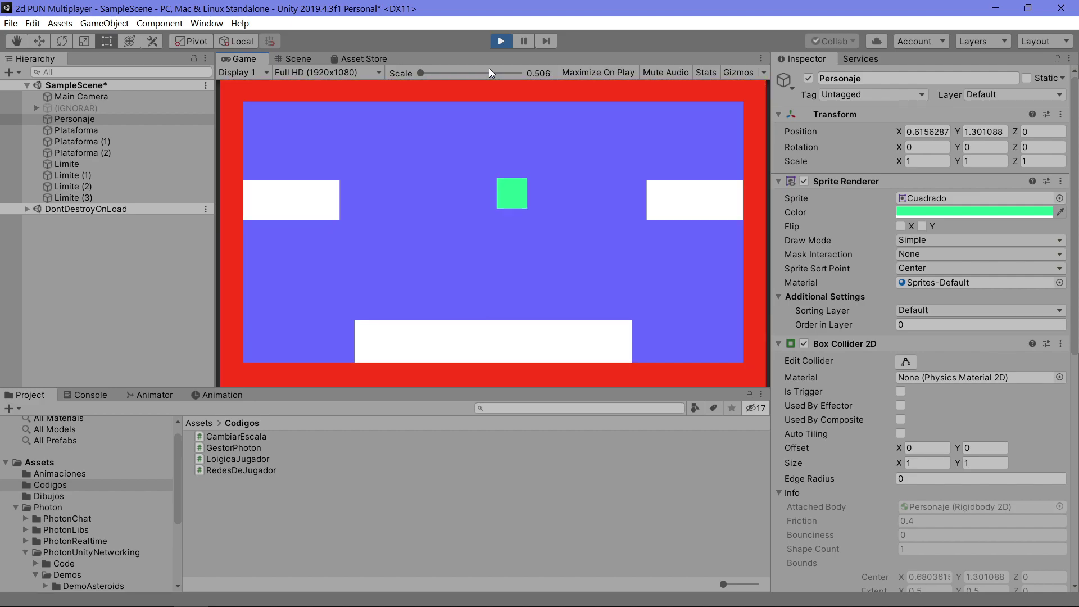
pyautogui.press('Left')
pyautogui.press('space')
# Walk the square across the platforms and keep jumping as the red borders close in.
pyautogui.press('Left')
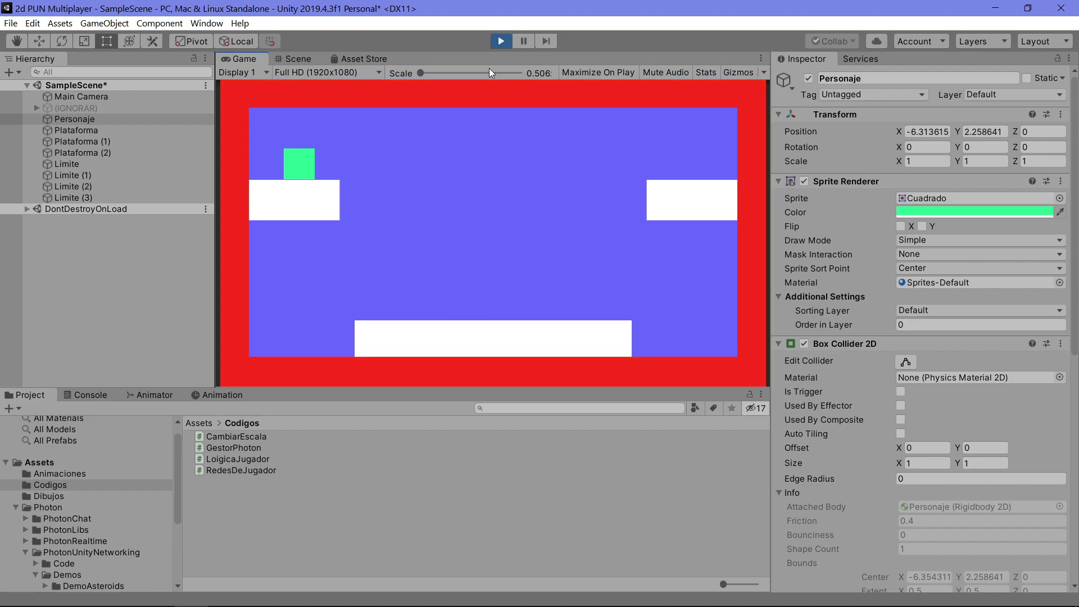
pyautogui.press('Right')
pyautogui.press('Left')
pyautogui.press('Right')
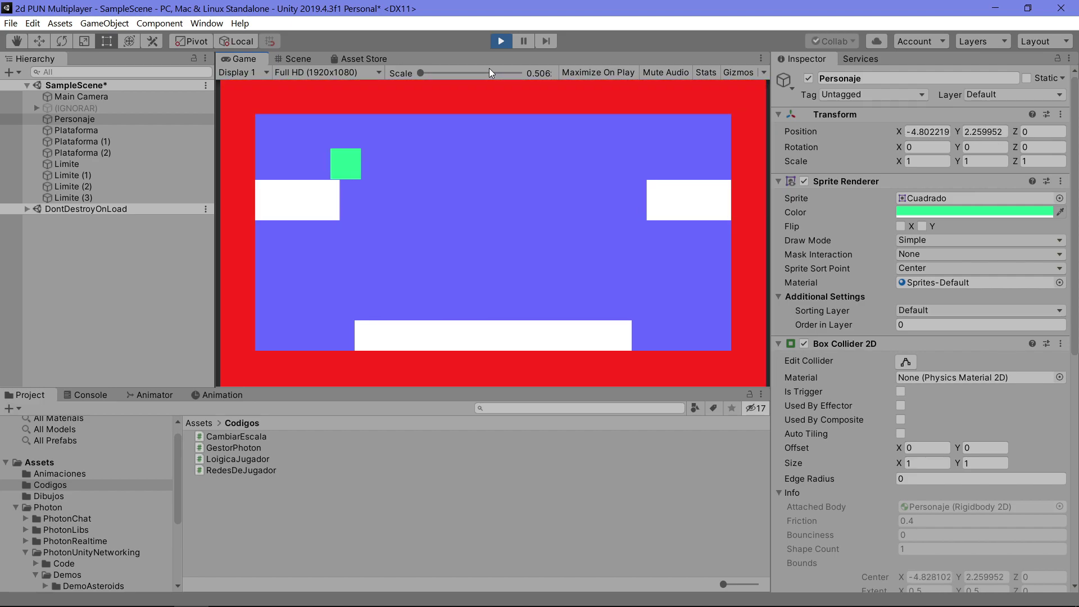
pyautogui.press('space')
pyautogui.press('Right')
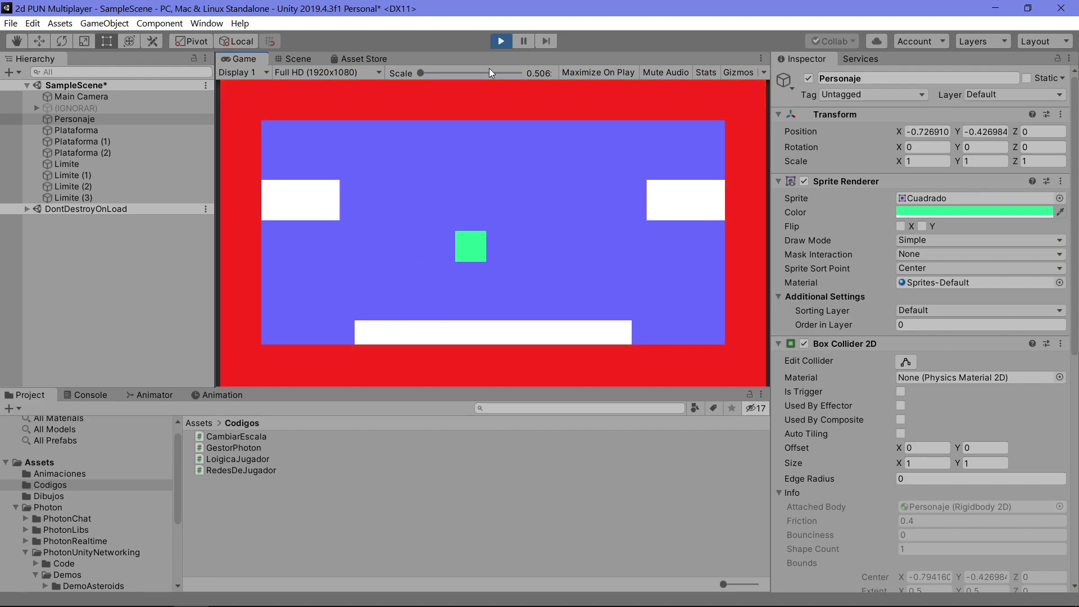
pyautogui.press('Left')
pyautogui.press('Right')
pyautogui.press('Left')
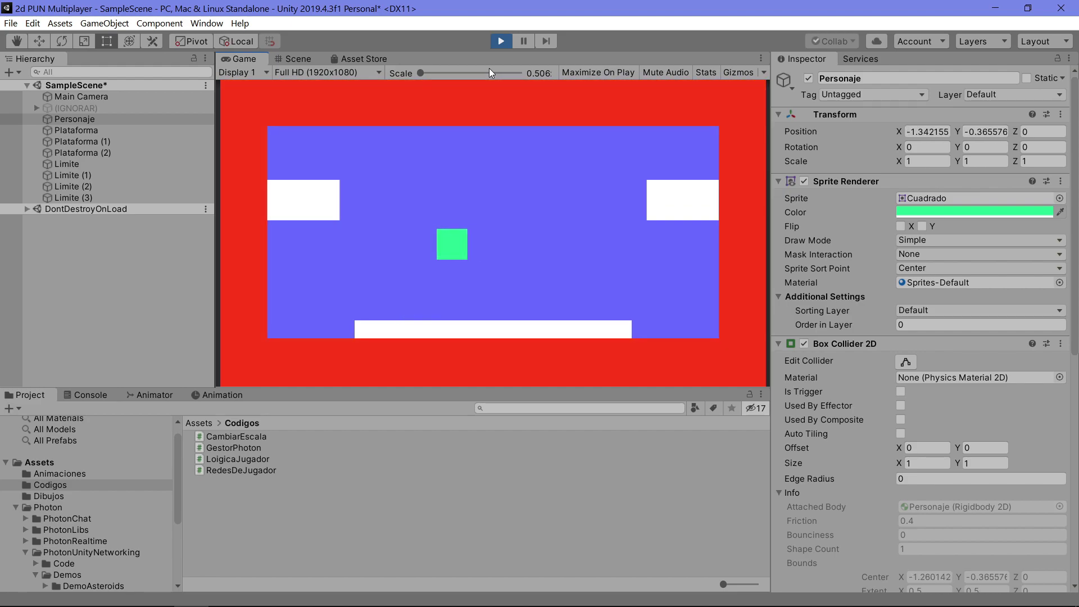
pyautogui.press('space')
pyautogui.press('Right')
pyautogui.press('Left')
pyautogui.press('space')
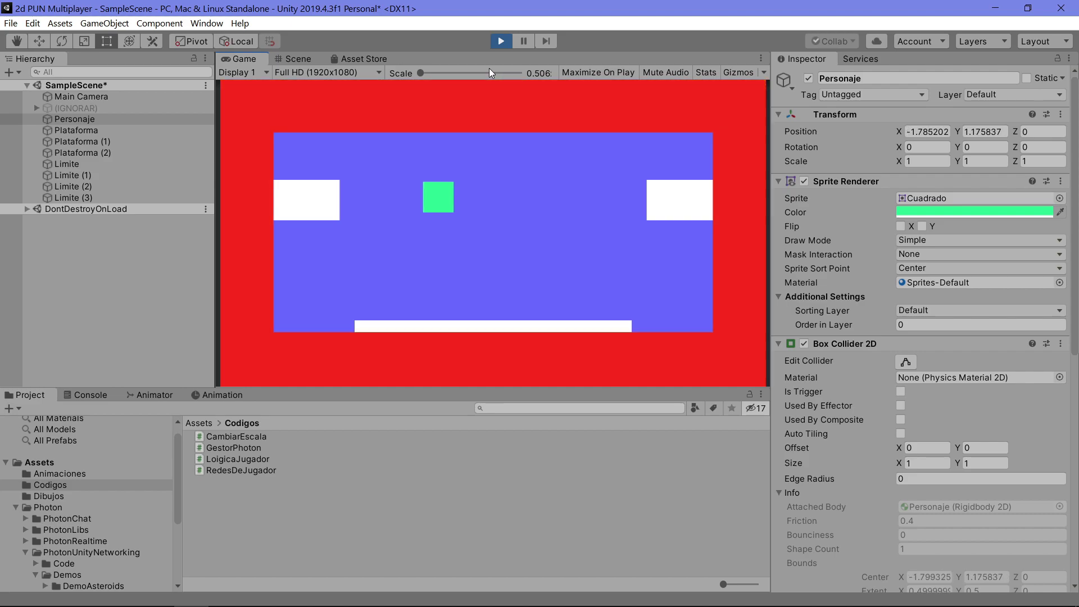
pyautogui.press('Right')
pyautogui.press('Left')
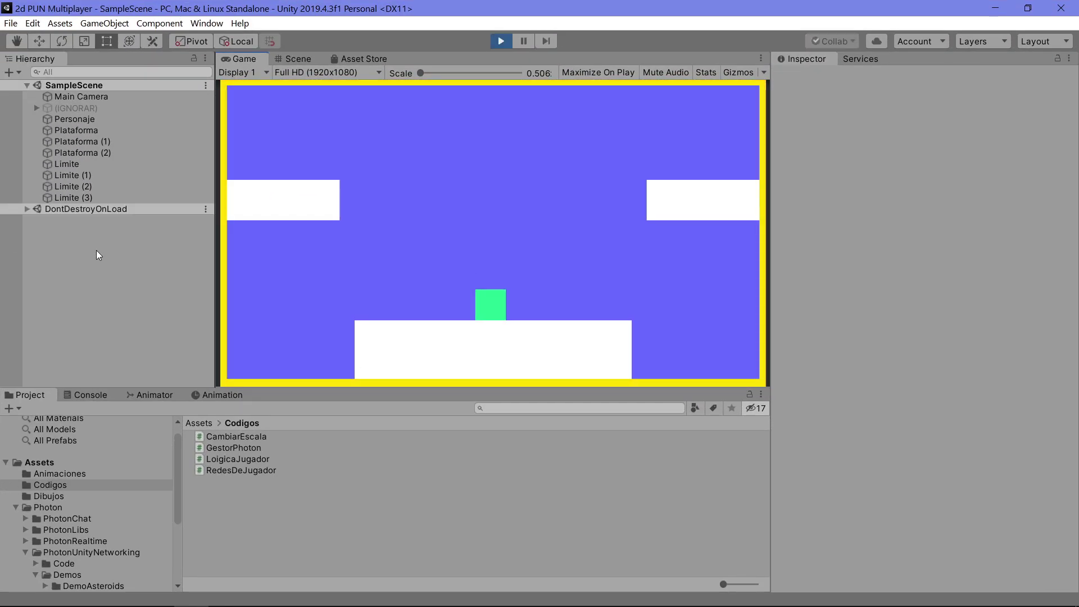
# Jump the square to the right, then stop and restart Play mode.
pyautogui.press('space')
pyautogui.press('Right')
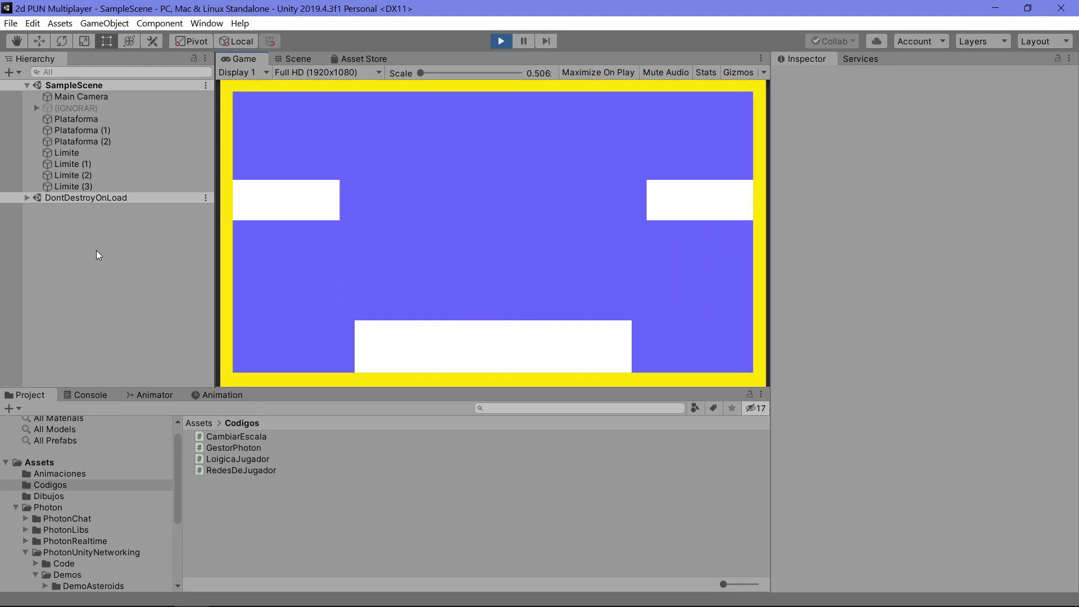
pyautogui.click(502, 42)
pyautogui.click(503, 41)
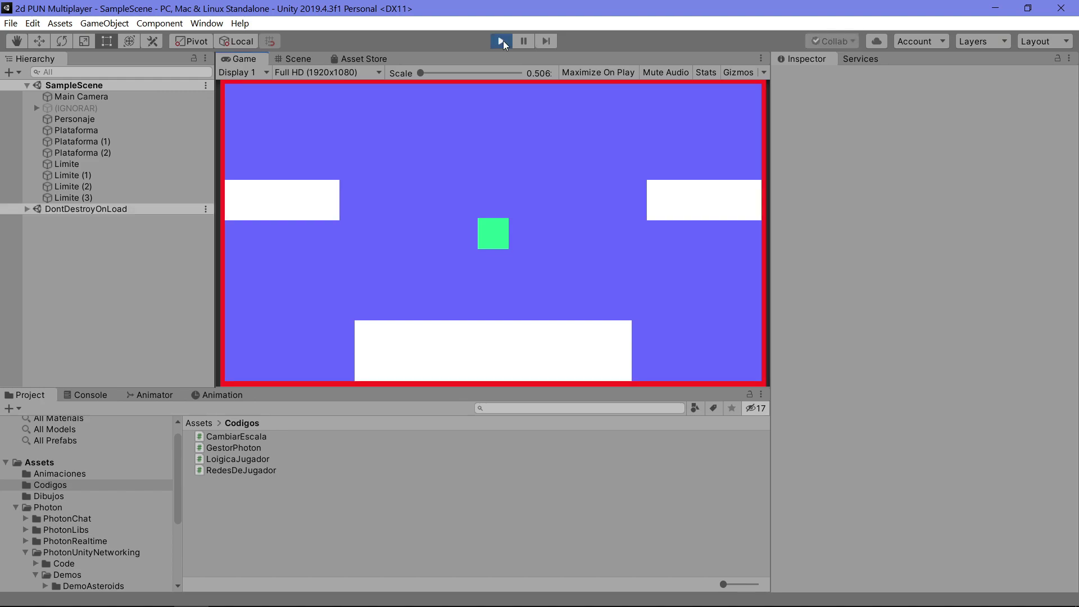
# Jump onto the right platform, then steer left and right to land on the bottom platform.
pyautogui.press('space')
pyautogui.press('Right')
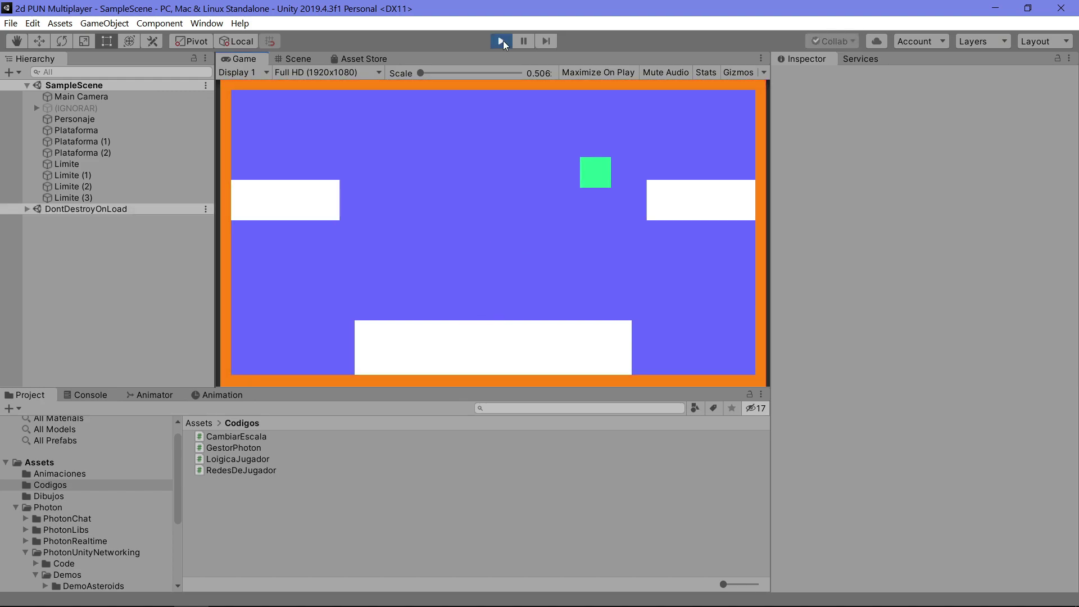
pyautogui.press('Left')
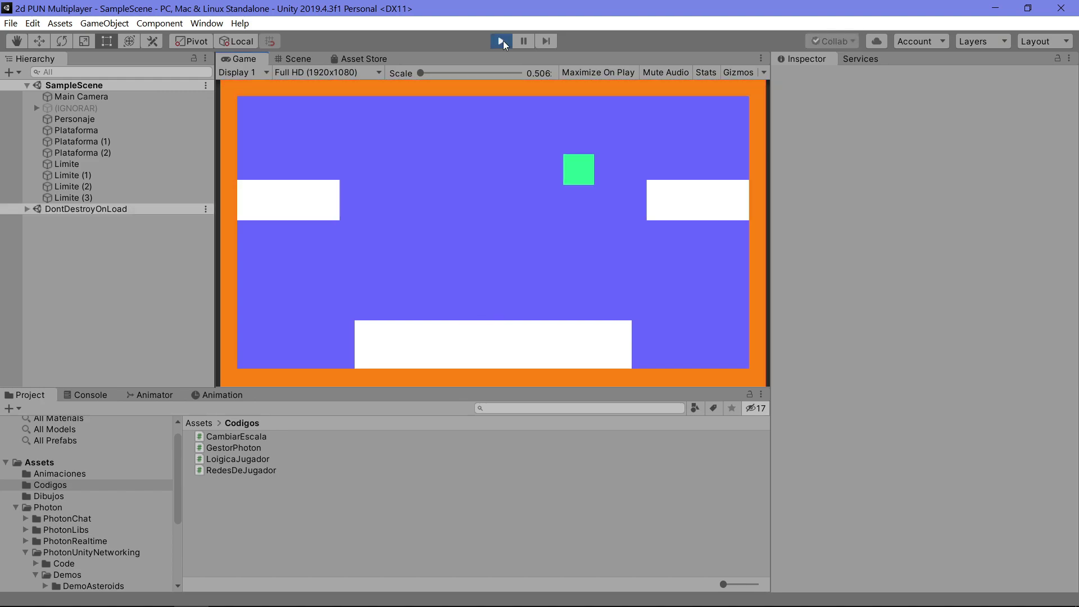
pyautogui.press('Right')
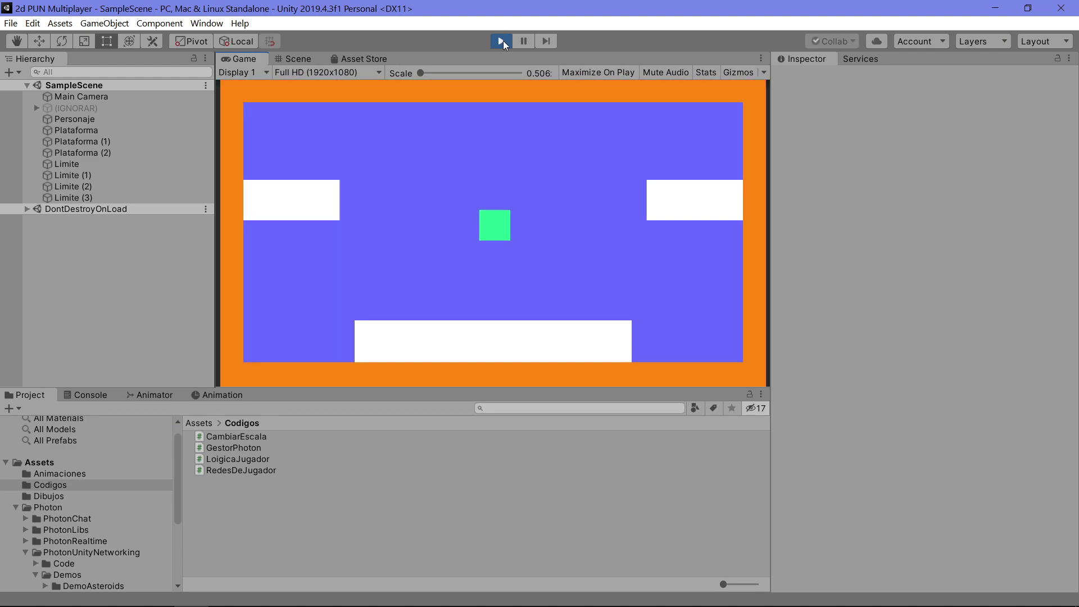
pyautogui.press('Left')
pyautogui.press('Right')
pyautogui.press('space')
pyautogui.press('Left')
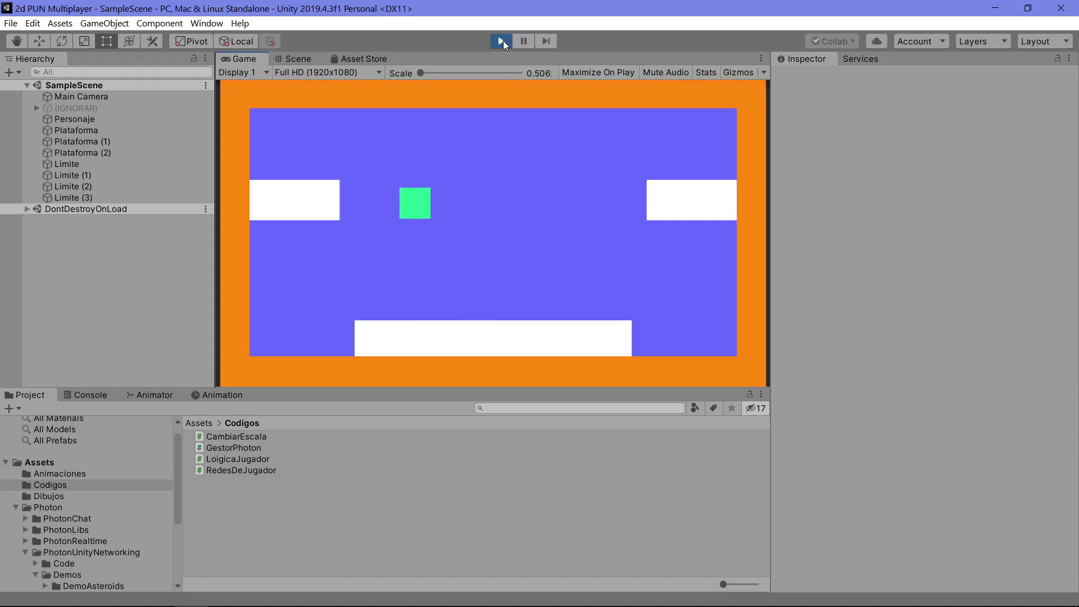
pyautogui.press('Right')
pyautogui.press('Left')
pyautogui.press('Right')
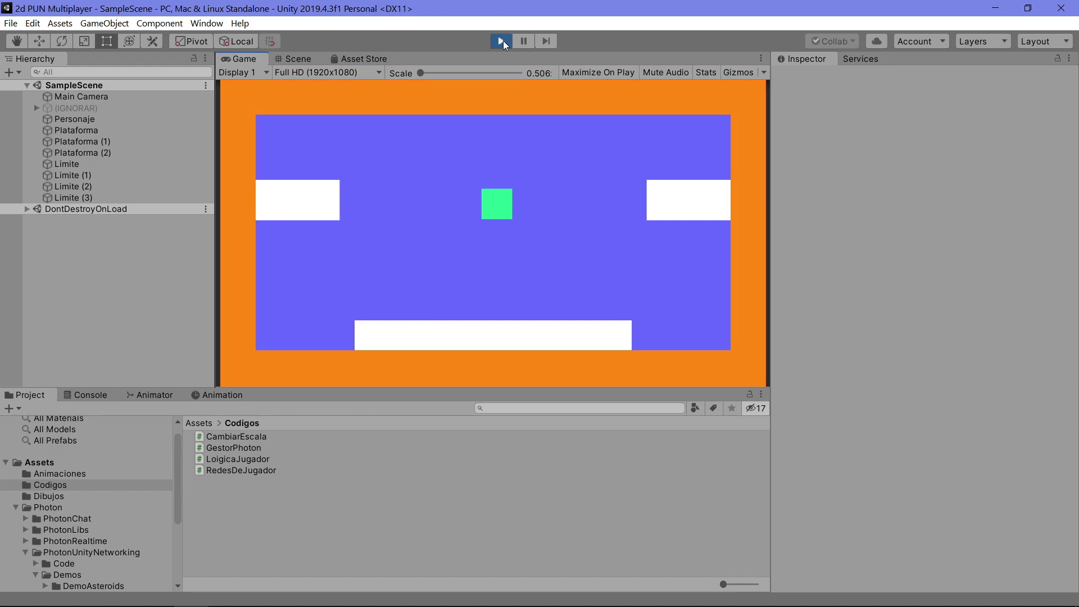
pyautogui.press('Left')
pyautogui.press('Left')
pyautogui.press('Right')
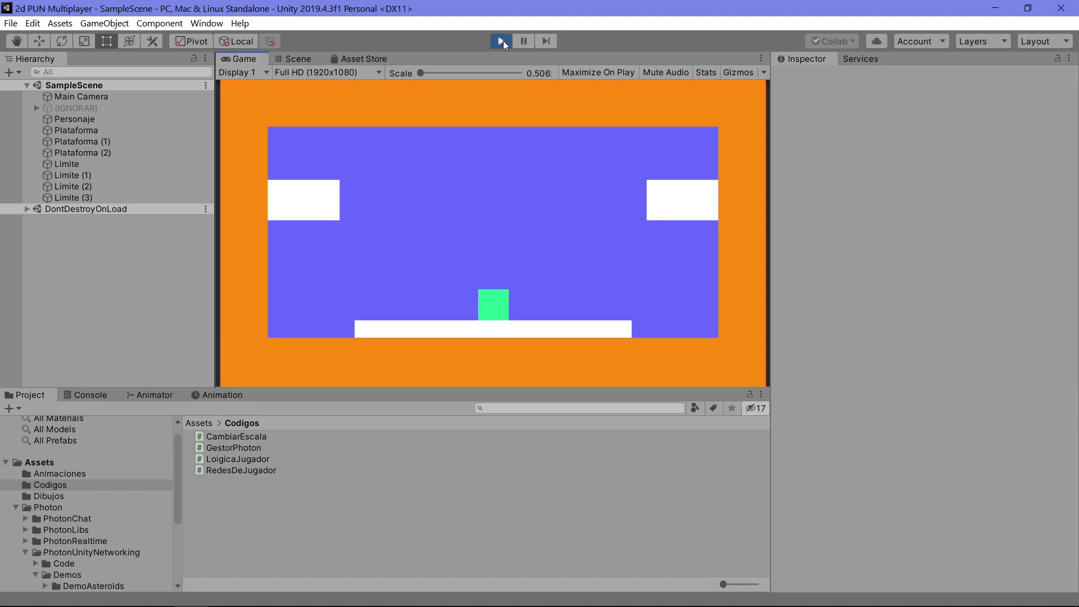
# Keep jumping and weaving left and right as the orange borders close in.
pyautogui.press('Left')
pyautogui.press('space')
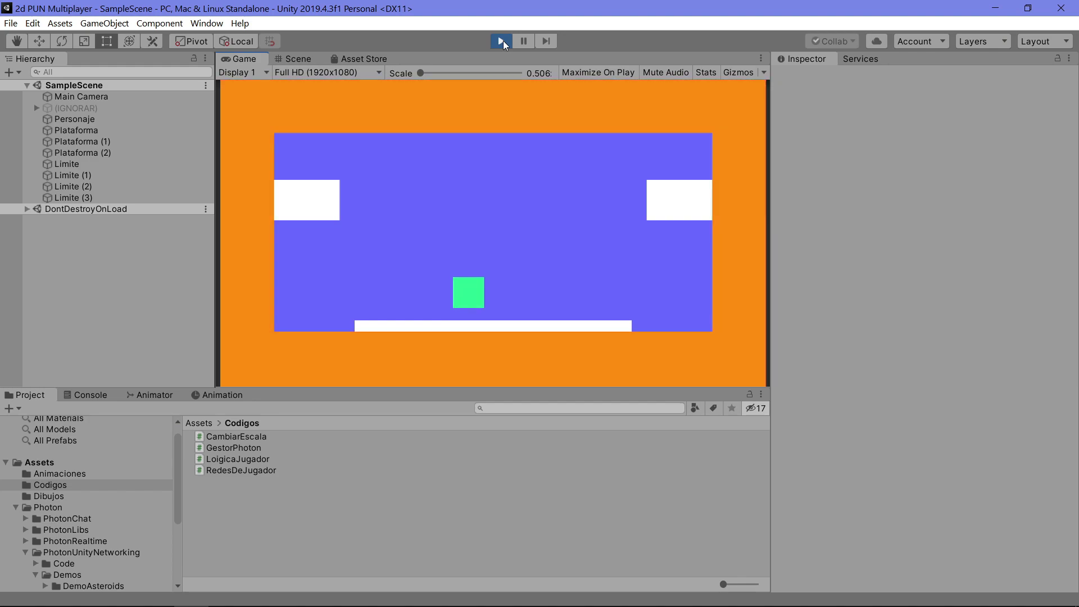
pyautogui.press('Right')
pyautogui.press('Left')
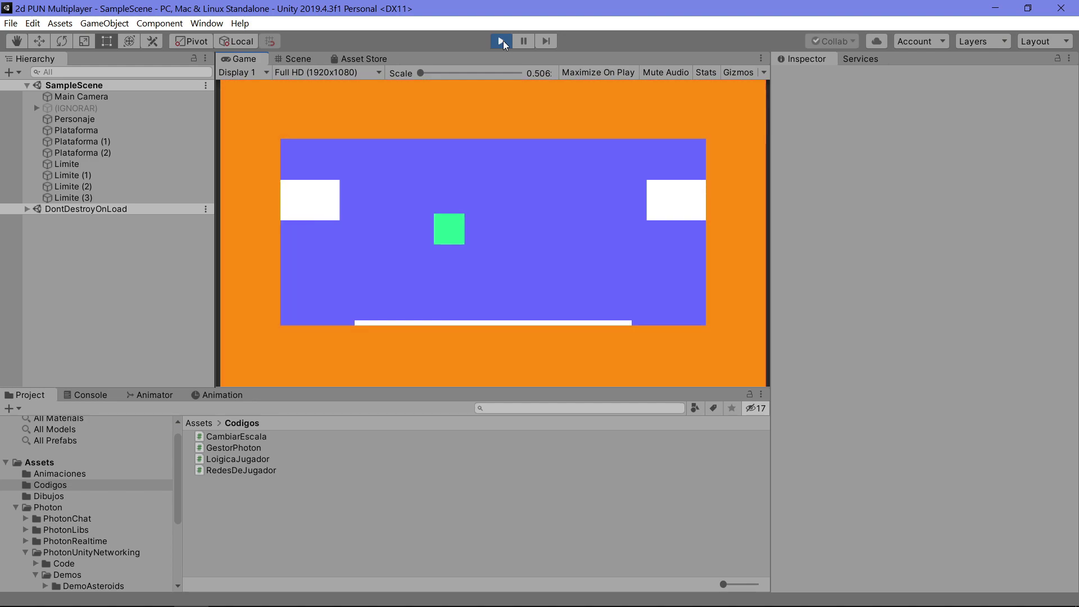
pyautogui.press('Right')
pyautogui.press('space')
pyautogui.press('Right')
pyautogui.press('Left')
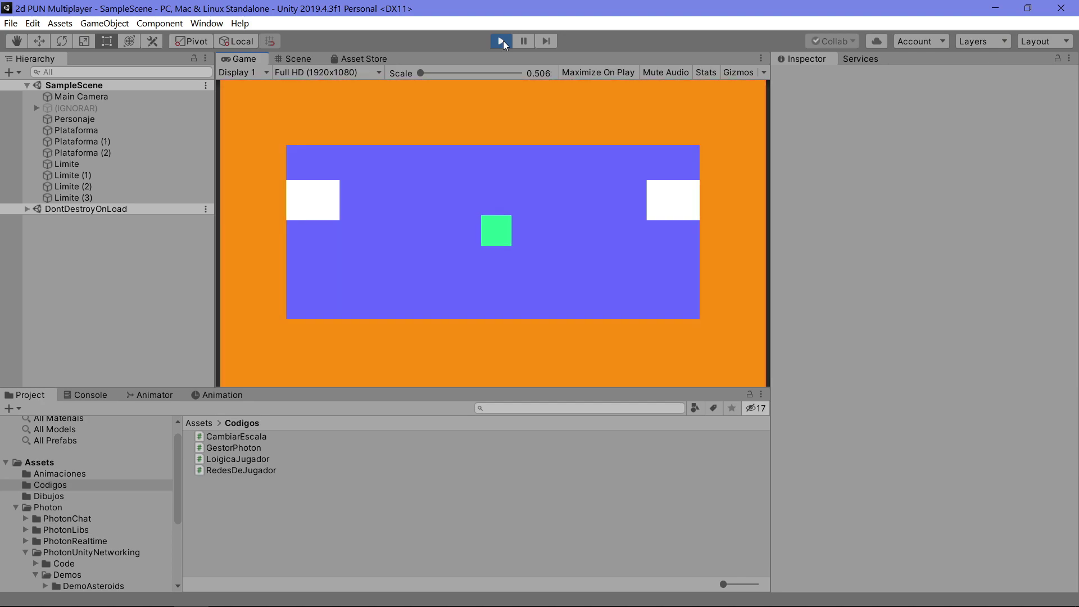
pyautogui.press('Right')
pyautogui.press('space')
pyautogui.press('Left')
pyautogui.press('Right')
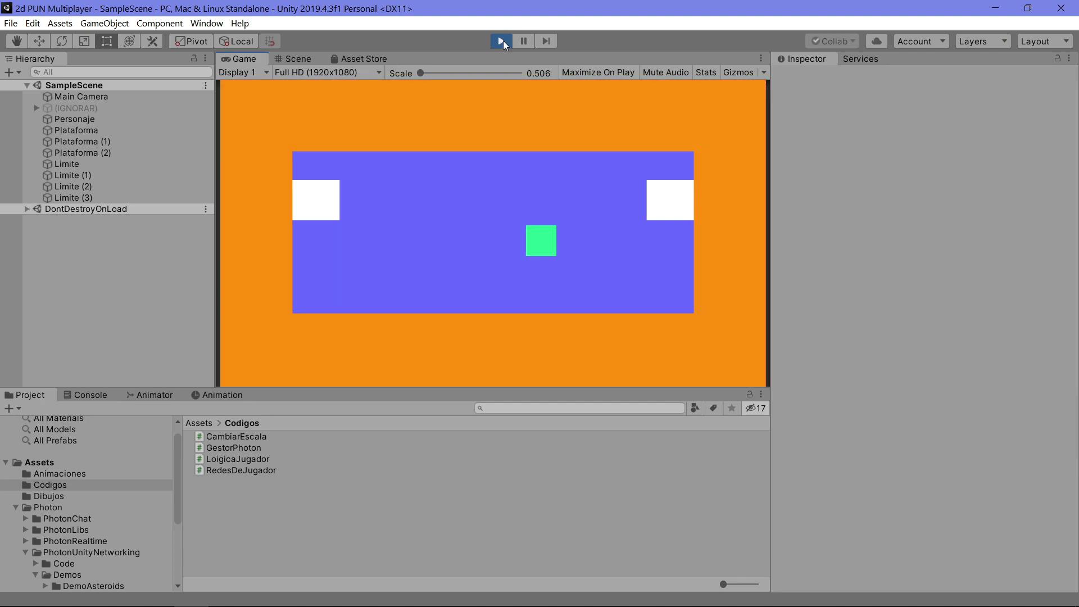
pyautogui.press('Left')
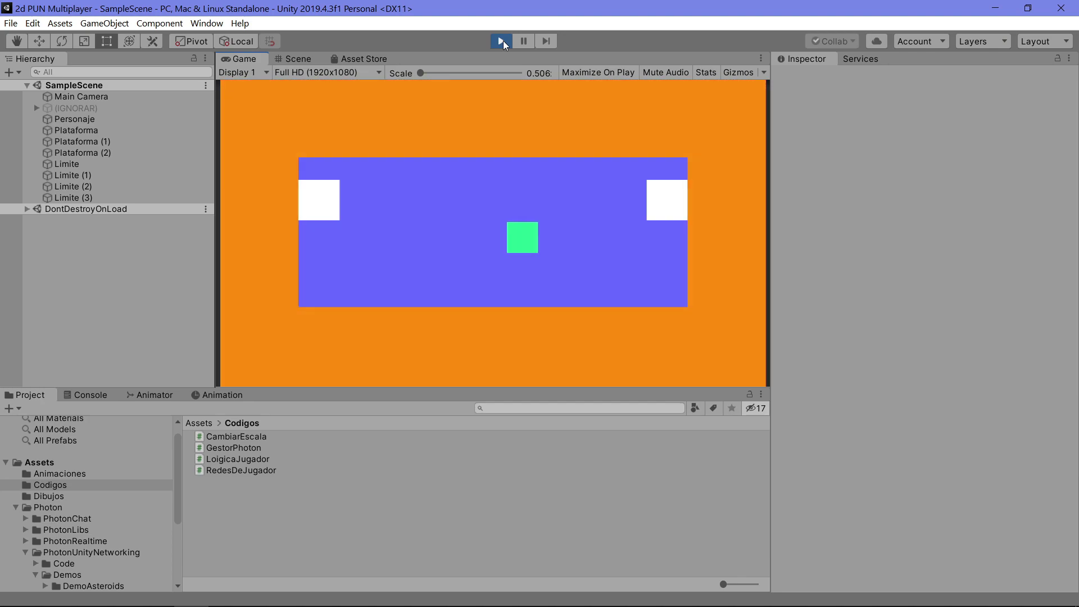